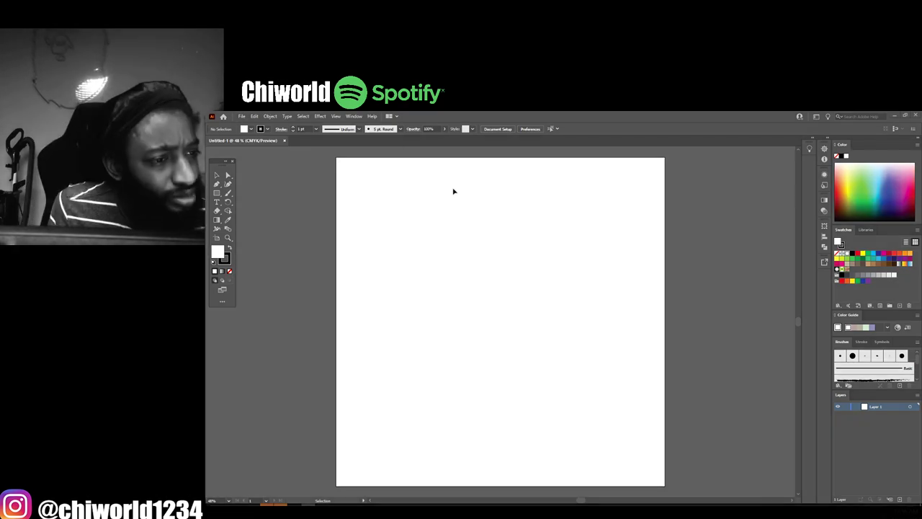
Create a new Calligraphic Brush 1 whose size varies with pen pressure
left_click(399, 129)
left_click(425, 147)
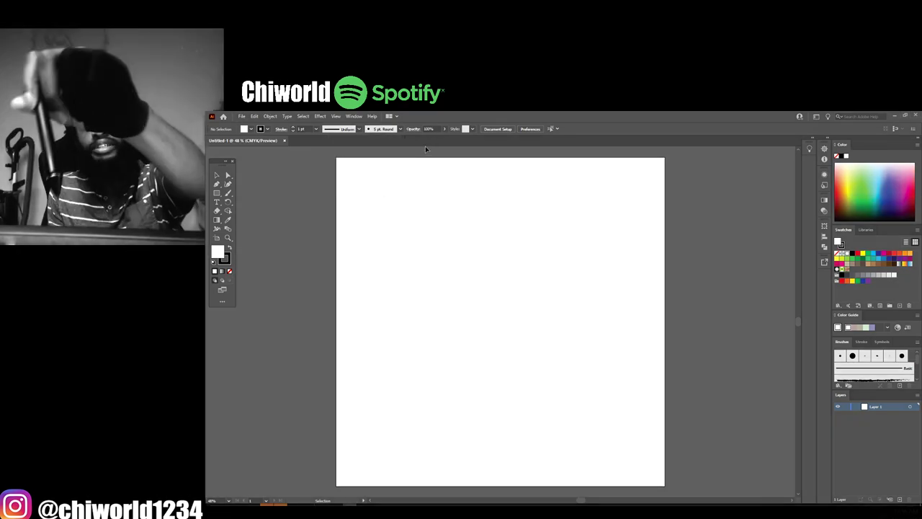
left_click(400, 129)
left_click(383, 186)
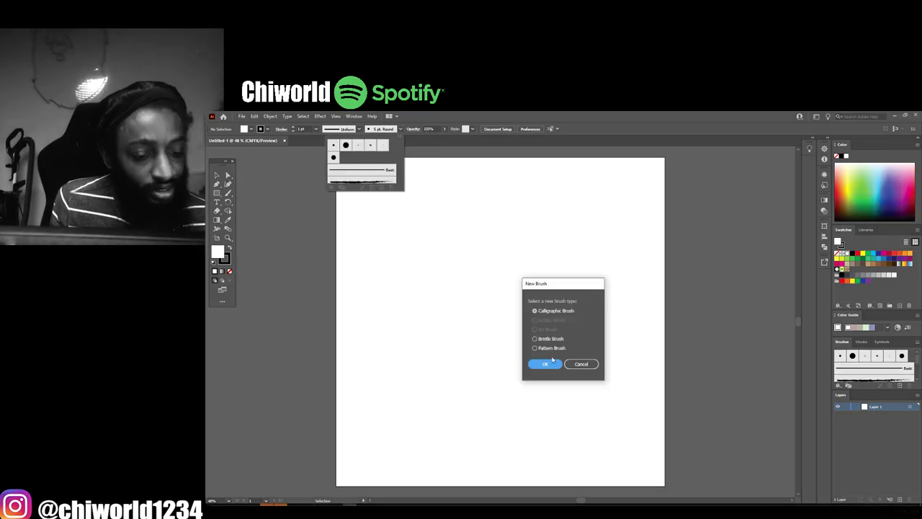
left_click(539, 364)
left_click(585, 356)
left_click(582, 381)
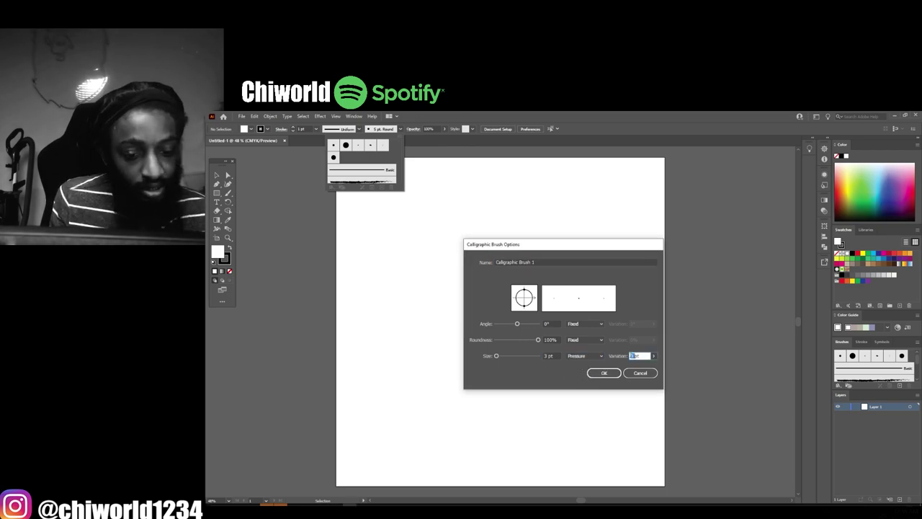
left_click(611, 372)
Undo the test stroke and give the brush a 4 pt magenta stroke
left_click_drag(508, 257, 486, 318)
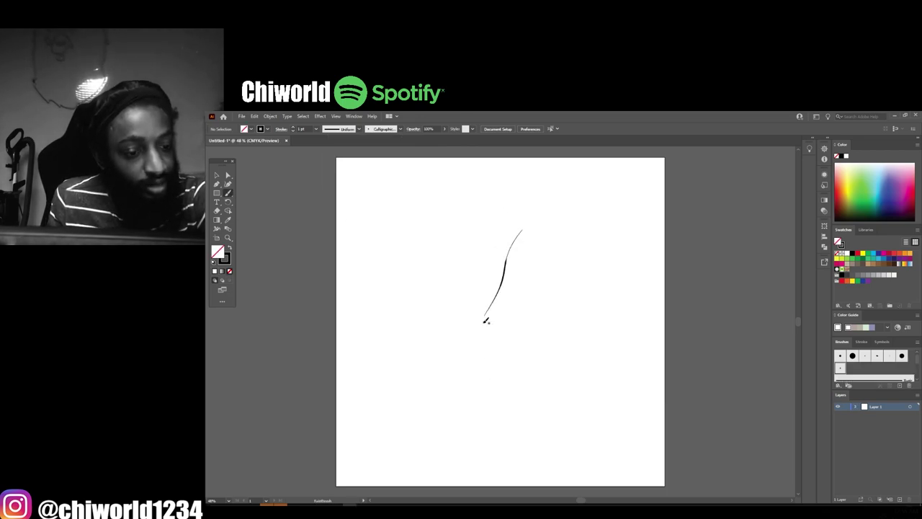
key("ctrl+z")
left_click(317, 128)
left_click(325, 186)
left_click_drag(443, 129, 429, 141)
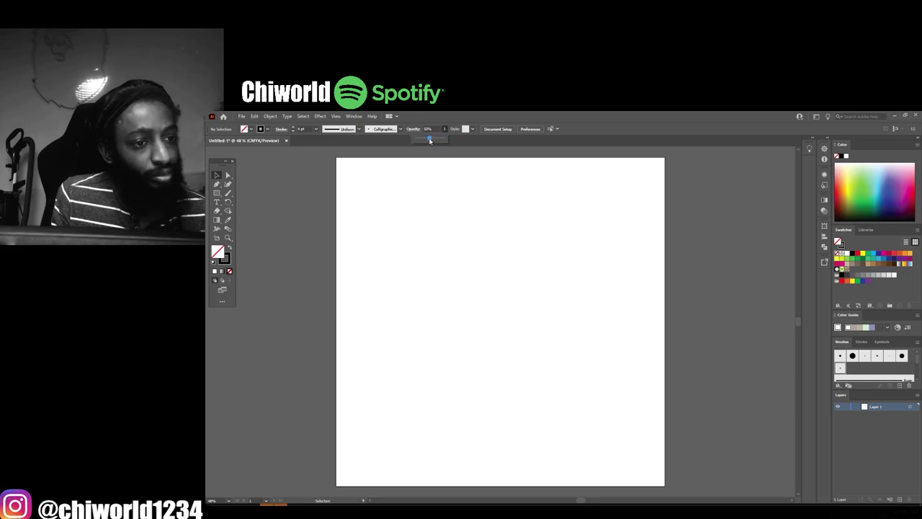
double_click(225, 258)
left_click(641, 262)
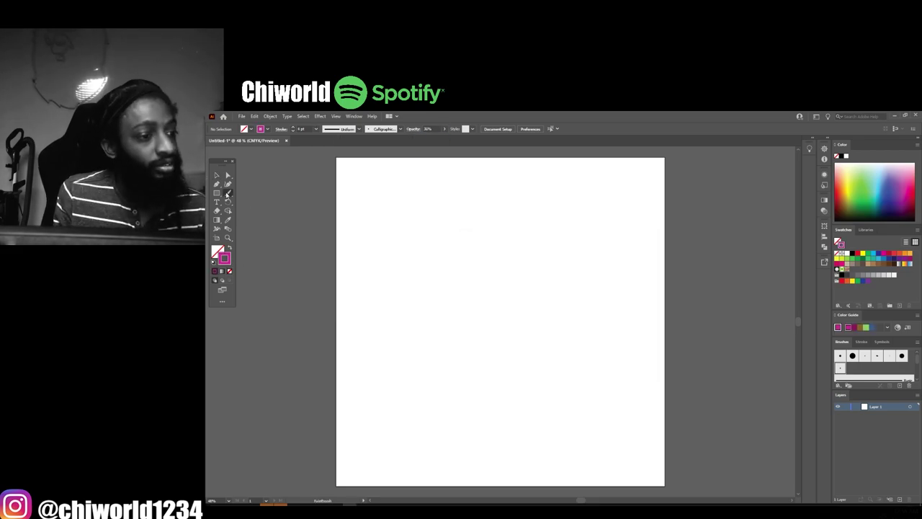
Set the brush stroke opacity to 14% and draw a faint test stroke
left_click_drag(576, 316, 566, 330)
key("1")
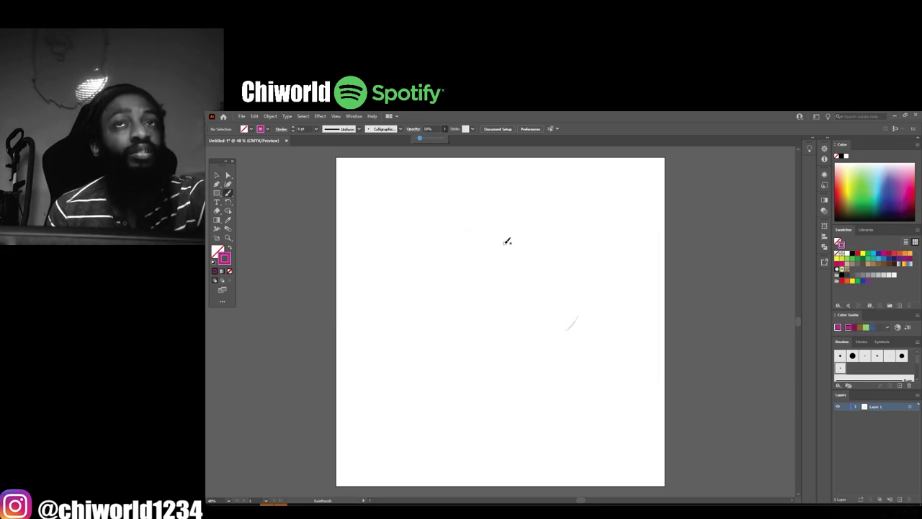
key("4")
left_click_drag(500, 255, 523, 261)
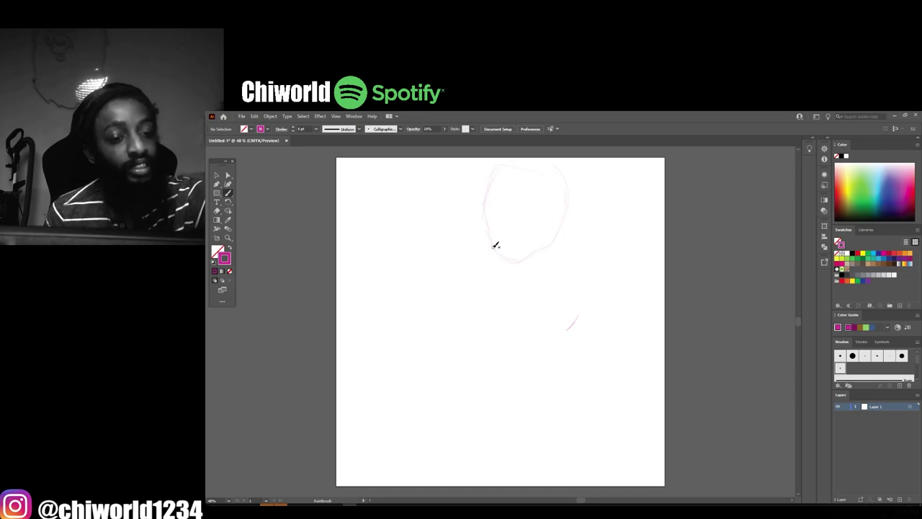
Select the face practice strokes, rotate them, then select all the practice sketch strokes
key("v")
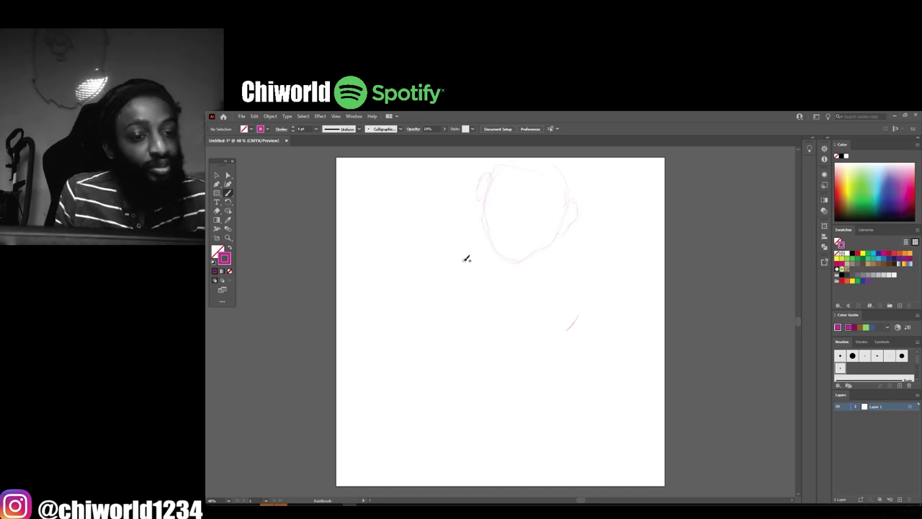
left_click_drag(466, 163, 612, 276)
left_click_drag(586, 154, 562, 154)
left_click(492, 354)
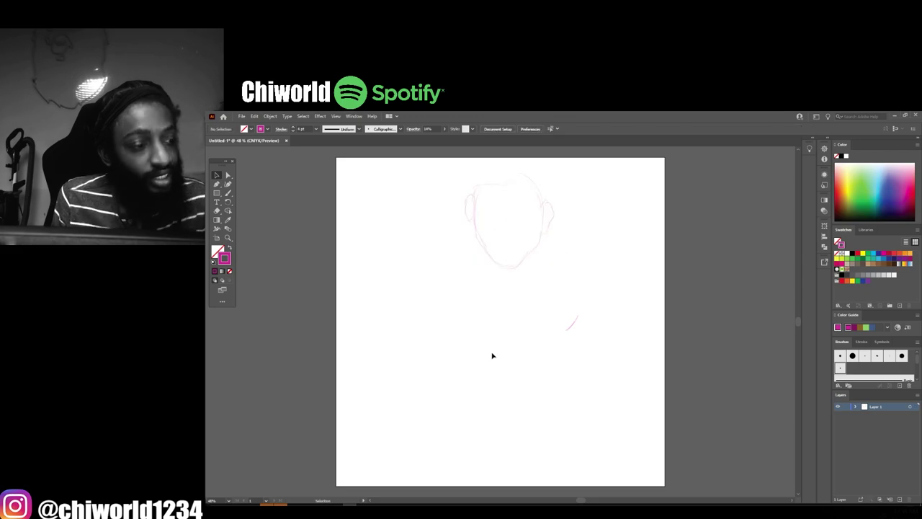
left_click_drag(448, 161, 611, 336)
Delete the practice strokes and sketch the torso, shoulders and both legs
key("Delete")
key("b")
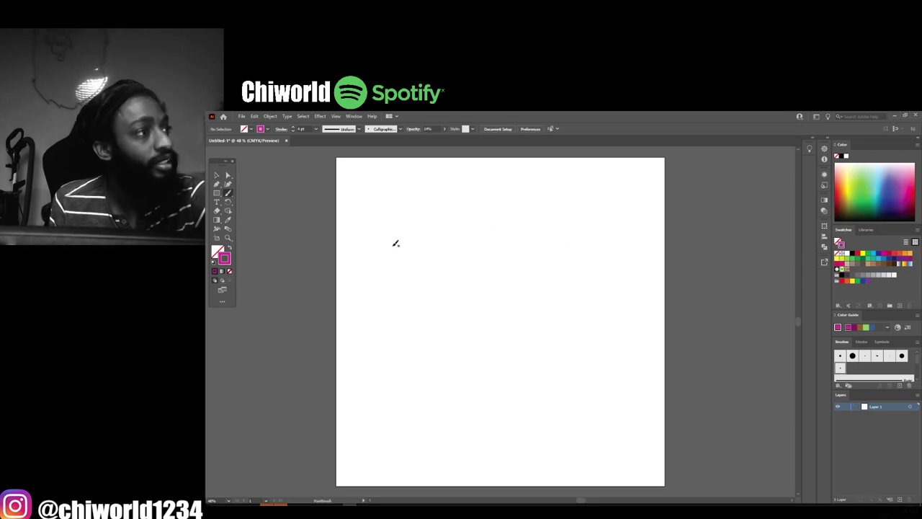
left_click_drag(579, 291, 462, 227)
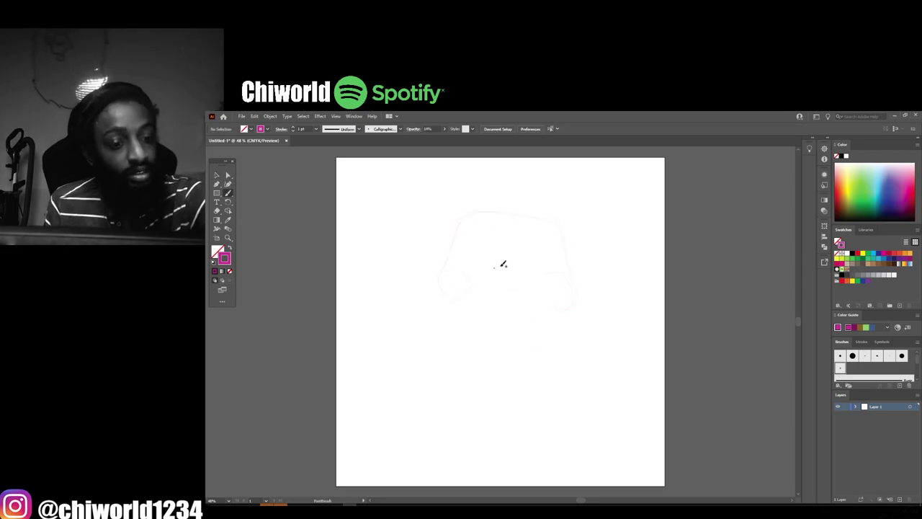
left_click_drag(542, 338, 535, 418)
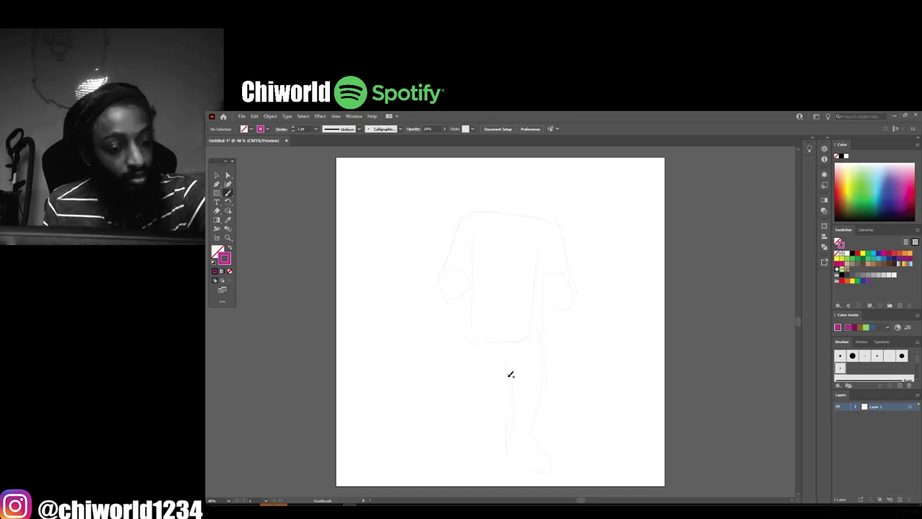
left_click_drag(510, 374, 490, 454)
Stretch the figure sketch to fill the page height, then zoom in on the head
key("v")
left_click_drag(428, 202, 591, 305)
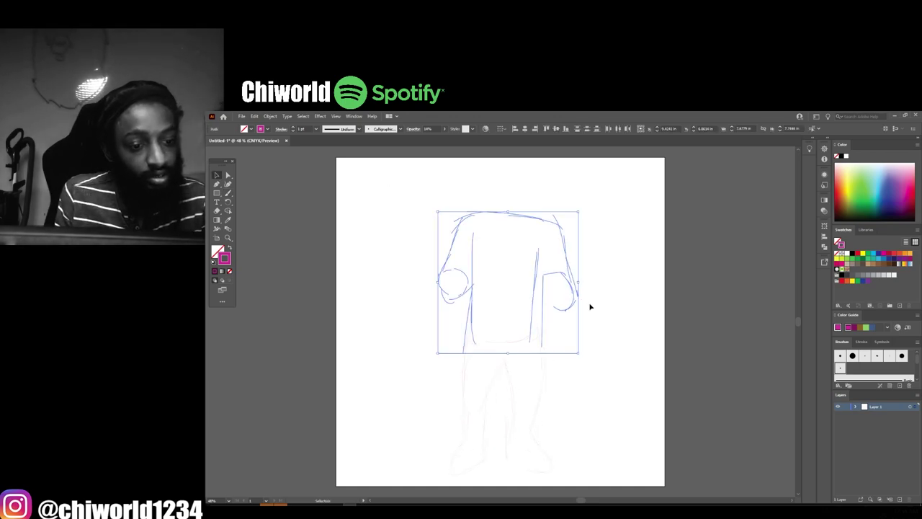
left_click_drag(434, 183, 583, 479)
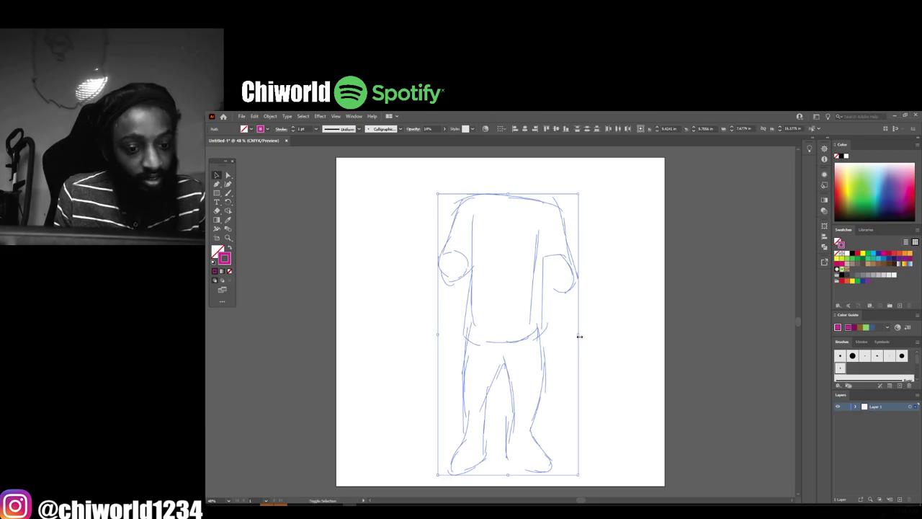
left_click_drag(579, 334, 555, 346)
left_click(649, 402)
key("b")
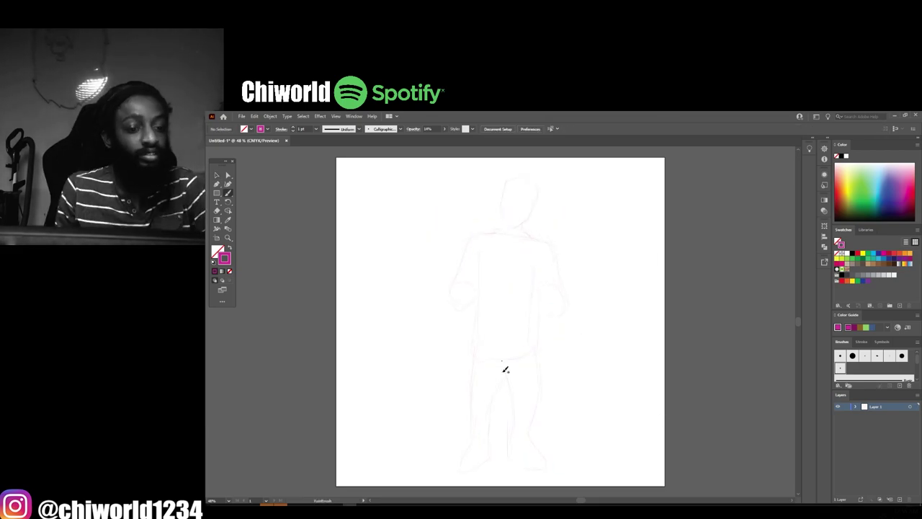
key("ctrl+minus")
scroll(500, 360, "up", 1)
key("ctrl+plus")
key("ctrl+plus")
key("ctrl+plus")
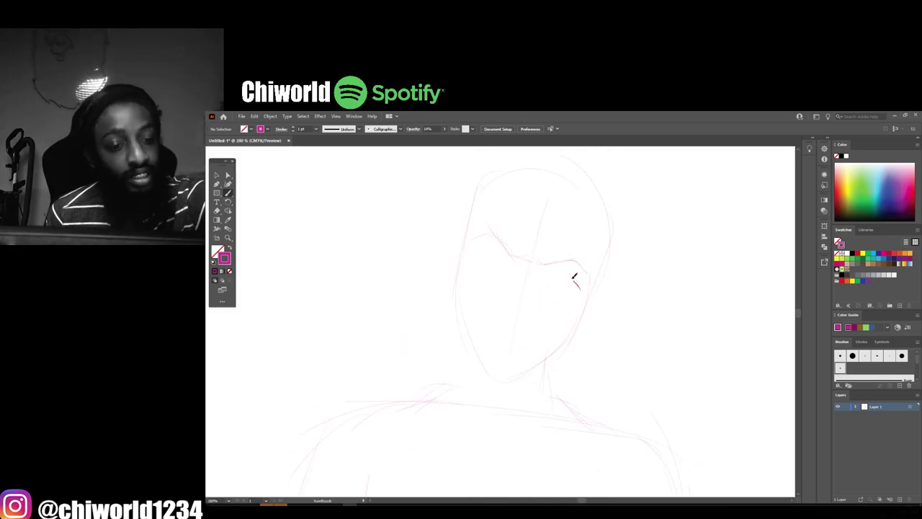
Delete the face centre line and sketch the nose and mouth
key("v")
left_click(522, 288)
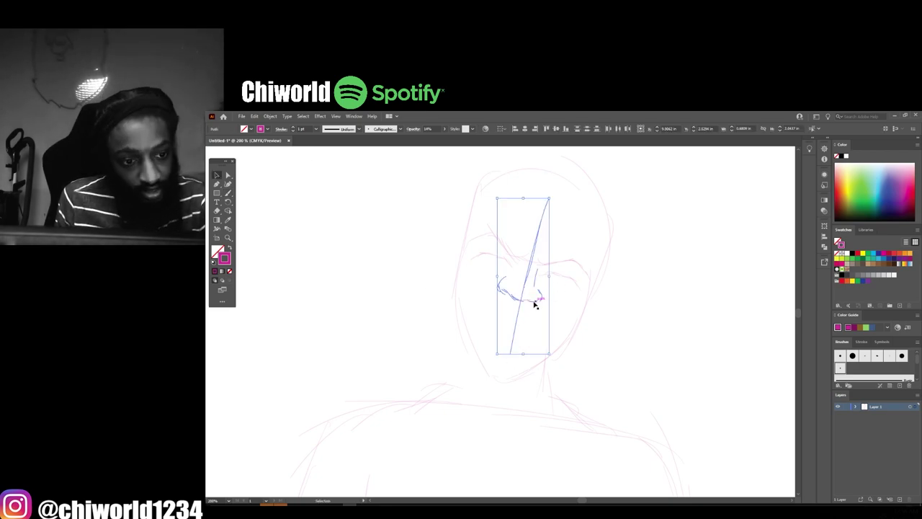
key("Delete")
key("b")
left_click_drag(531, 317, 522, 312)
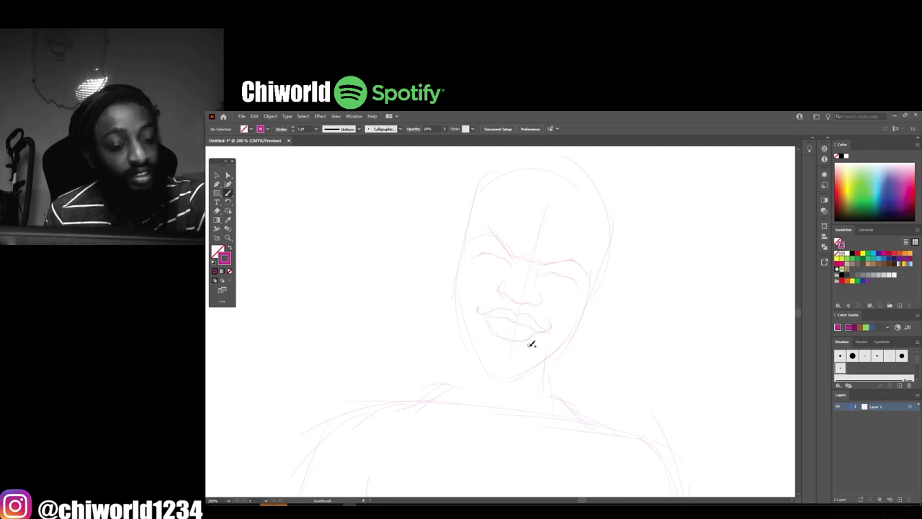
Sketch the jawline round the chin, the left cheek and the arc atop the head
left_click_drag(537, 351, 480, 369)
mouse_move(476, 337)
left_mouse_down()
mouse_move(484, 364)
mouse_move(552, 353)
mouse_move(573, 335)
left_mouse_up()
left_click_drag(458, 297, 452, 327)
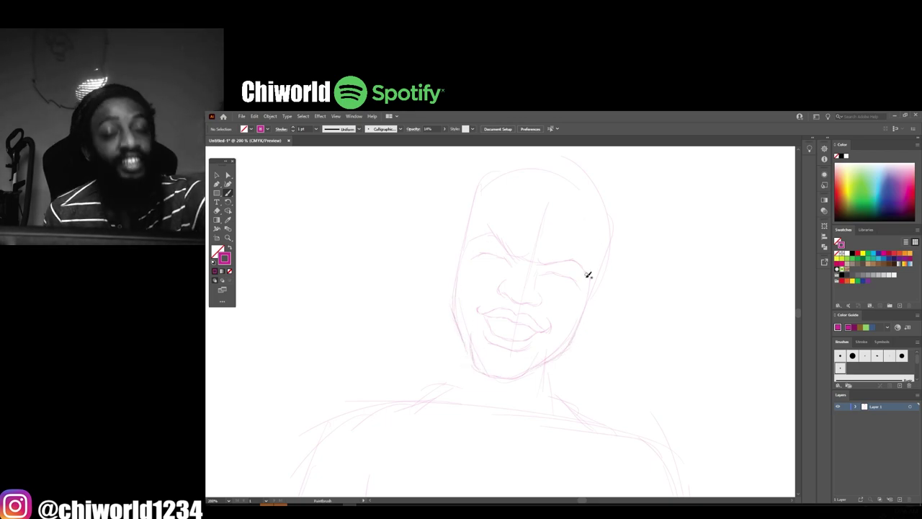
left_click_drag(470, 252, 461, 306)
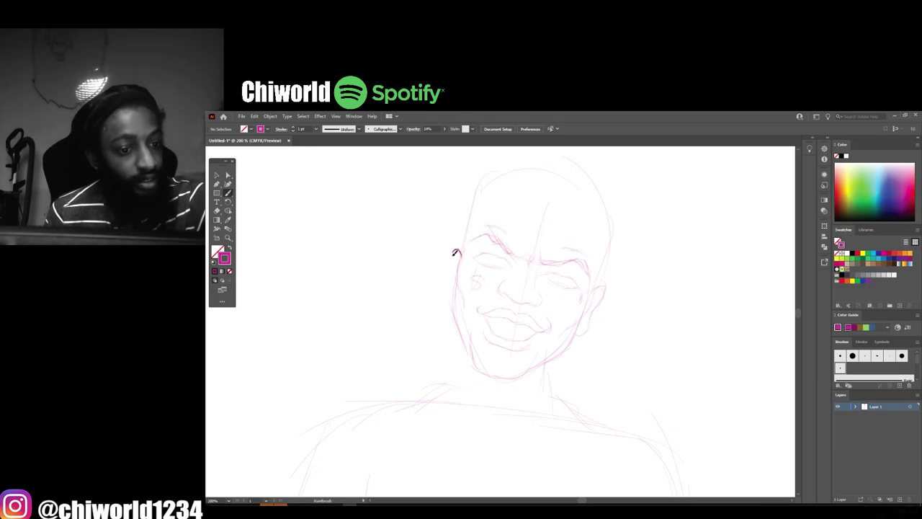
left_click_drag(587, 210, 481, 204)
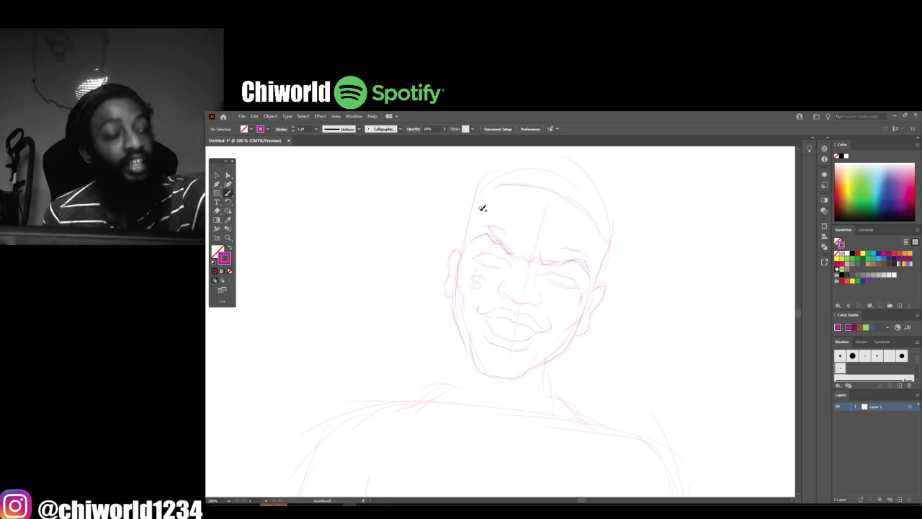
Nudge the top-of-head arc down and add a small stroke on the face
scroll(681, 308, "up", 3)
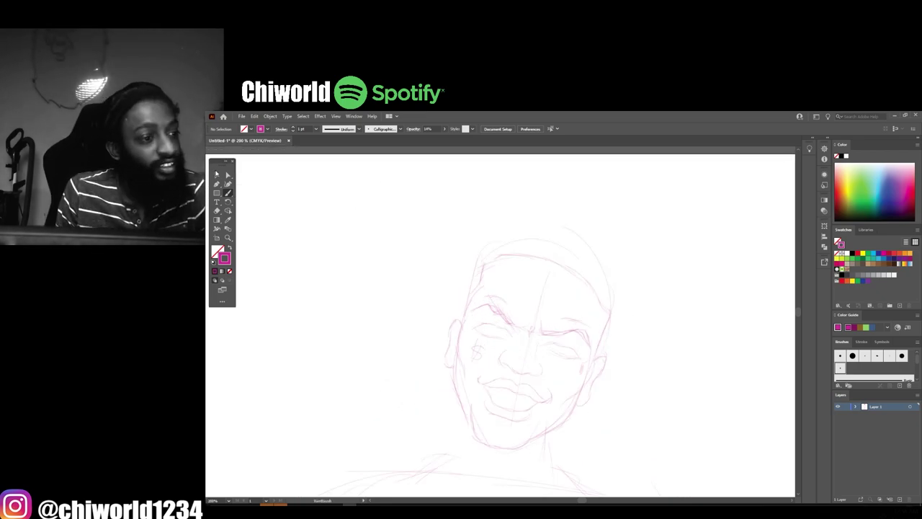
left_click(611, 288, "ctrl")
key("Down")
key("Down")
key("Down")
left_click(624, 322, "ctrl")
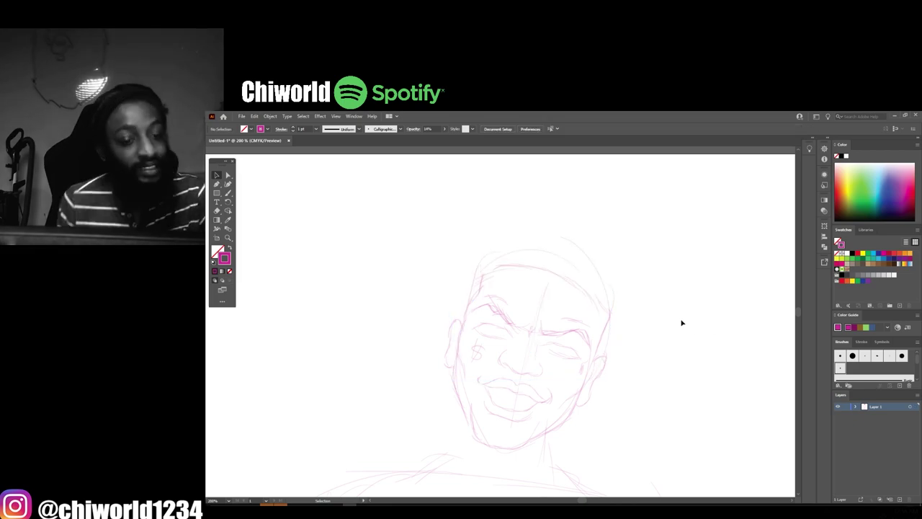
left_click_drag(609, 318, 602, 304)
Sketch the cap brim across the forehead and the cap's left edge
left_click_drag(534, 267, 494, 268)
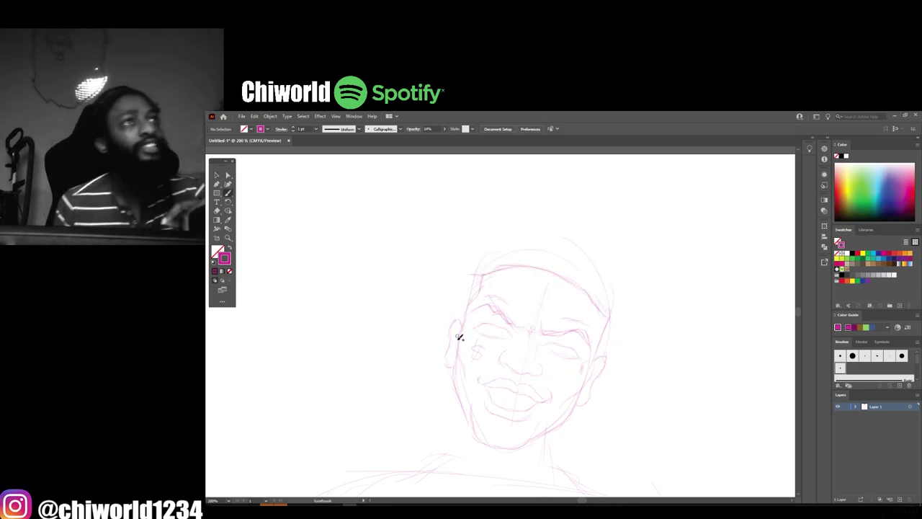
left_click_drag(496, 220, 474, 268)
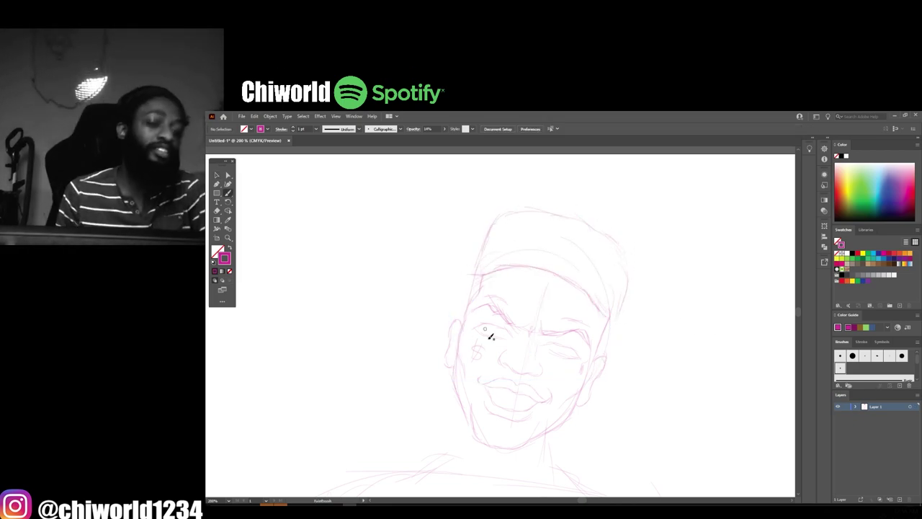
scroll(679, 418, "down", 3)
scroll(679, 418, "up", 3)
scroll(682, 415, "up", 1)
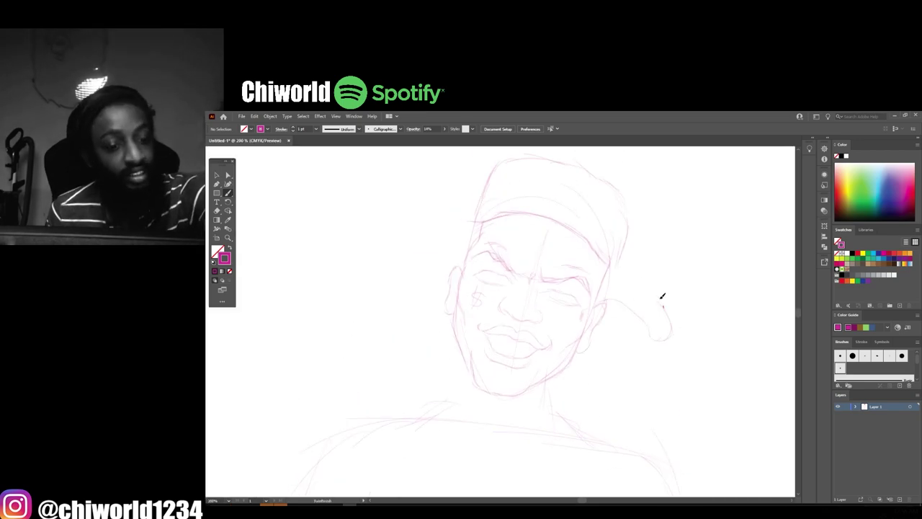
Add dreadlocks on both sides of the head and a line below the neck
left_click_drag(584, 348, 602, 368)
mouse_move(469, 273)
left_mouse_down()
mouse_move(407, 270)
mouse_move(458, 245)
left_mouse_up()
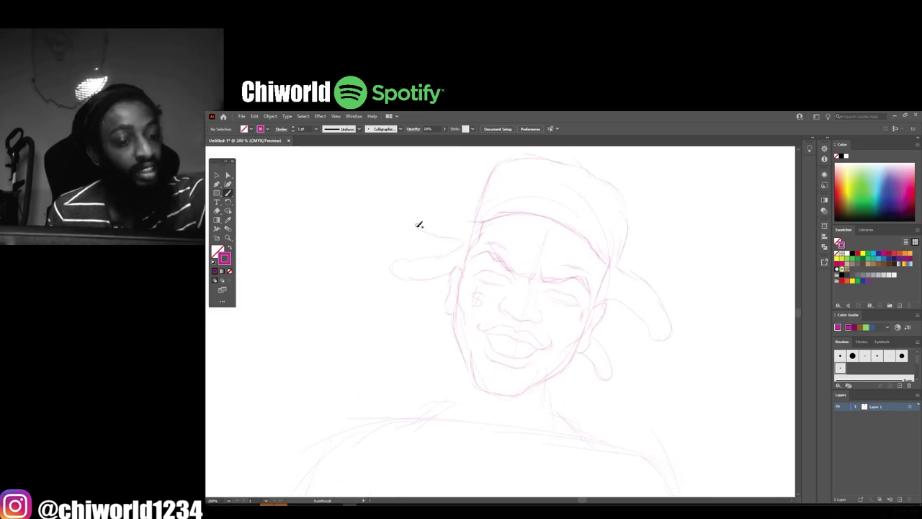
scroll(619, 414, "down", 3)
scroll(620, 413, "up", 3)
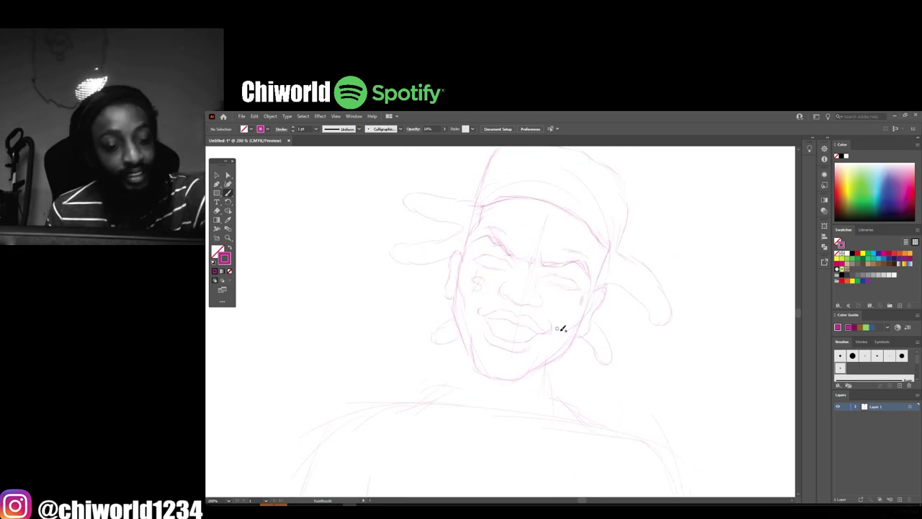
left_click_drag(568, 408, 530, 453)
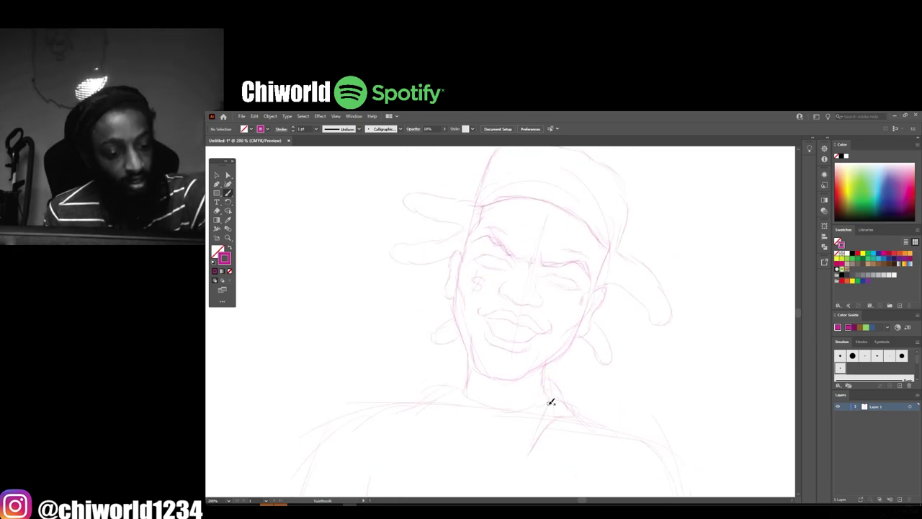
scroll(462, 398, "down", 2)
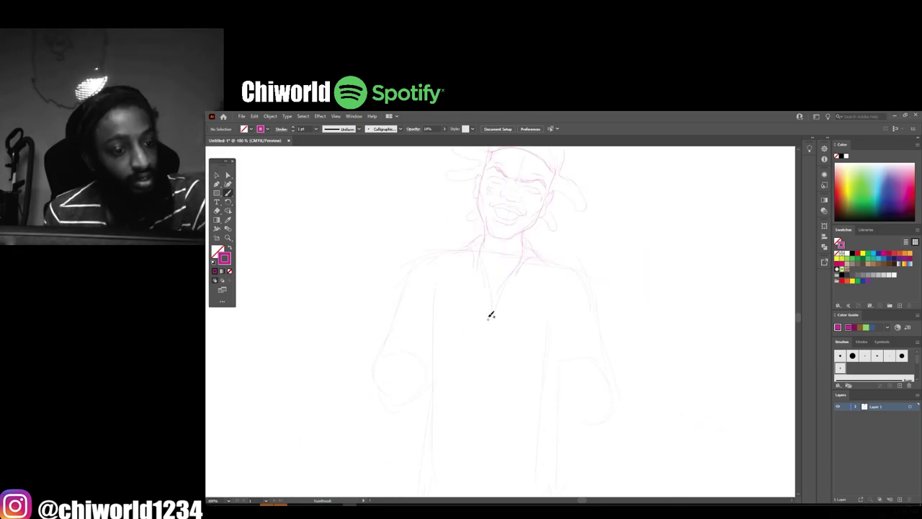
Sketch a long torso line, the jacket's side edge and a short waistband stroke
left_click_drag(492, 303, 485, 480)
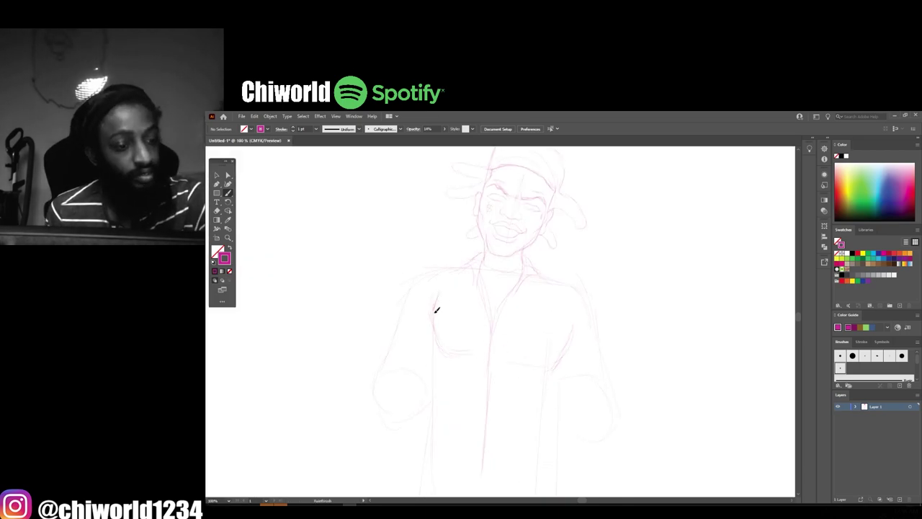
scroll(561, 346, "down", 3)
left_click_drag(558, 309, 555, 435)
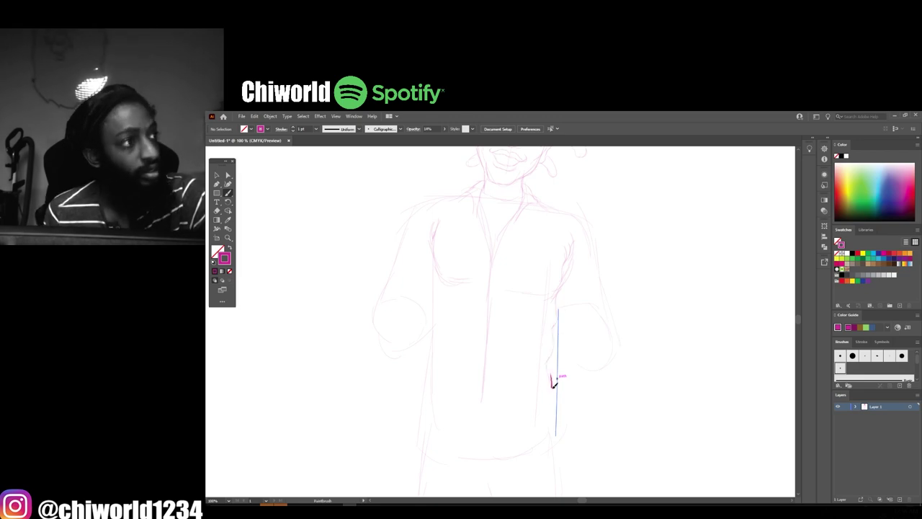
left_click_drag(429, 332, 434, 355)
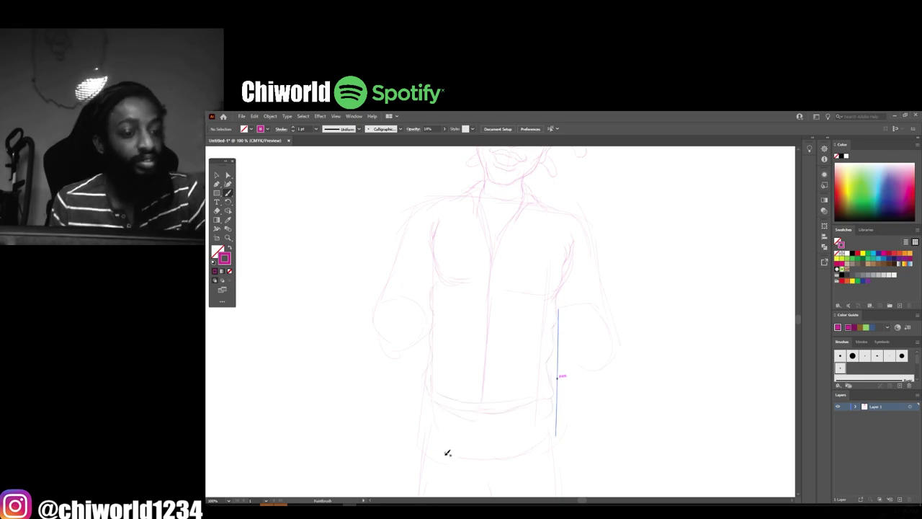
Zoom out to check the full figure's strokes by selecting them, then return to 100%
key("ctrl+minus")
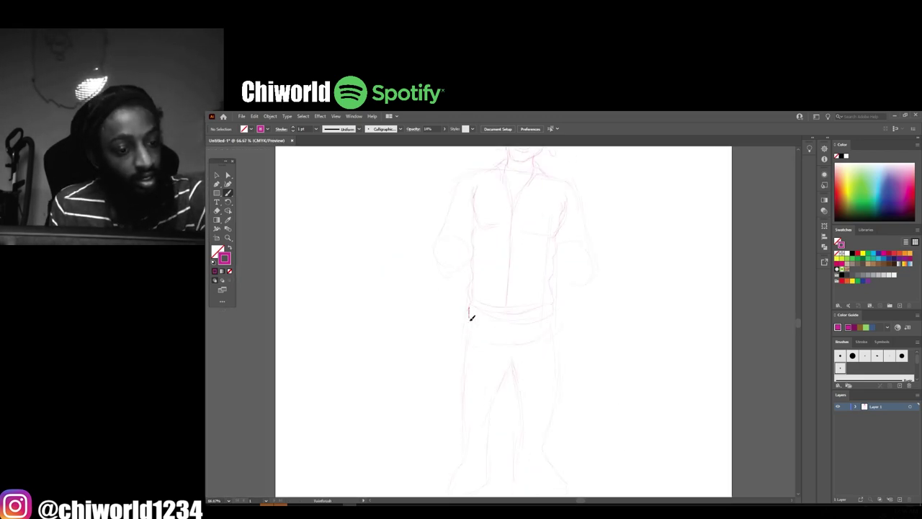
key("ctrl+minus")
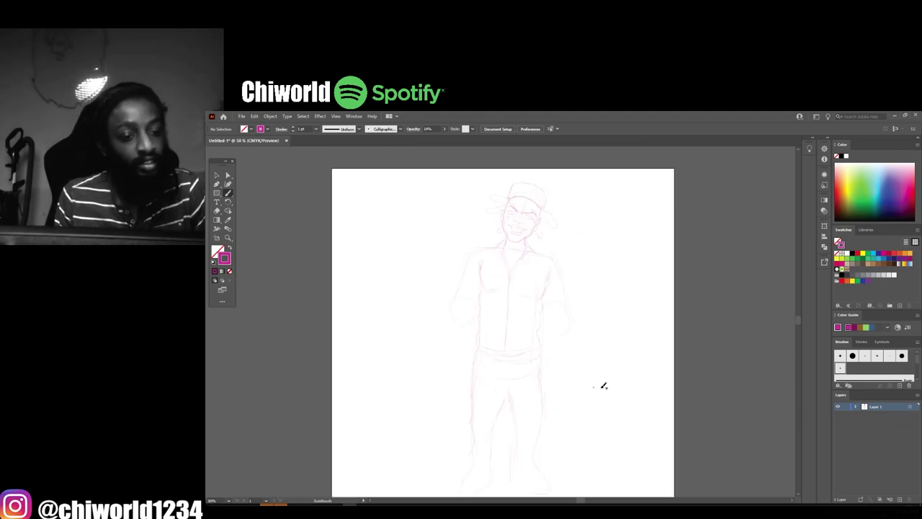
key("v")
left_click(556, 339)
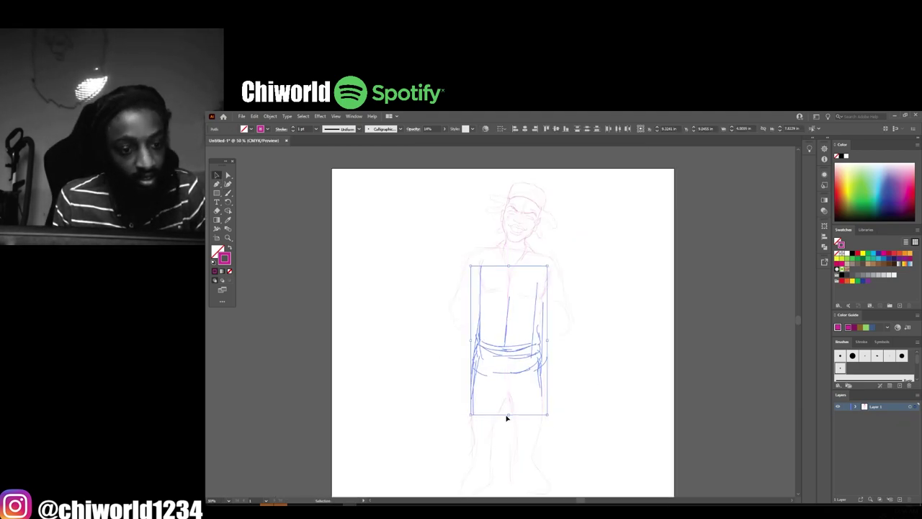
left_click(607, 412)
key("ctrl+plus")
key("ctrl+a")
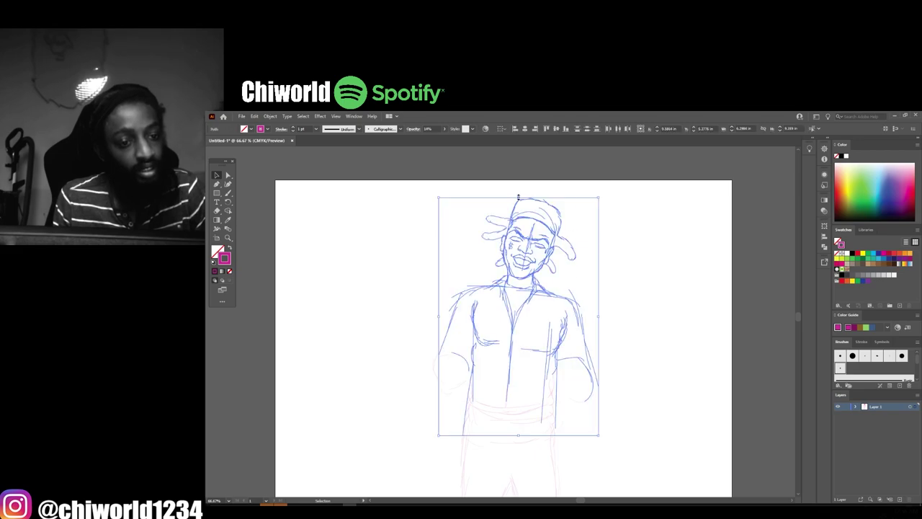
key("ctrl+minus")
key("ctrl+minus")
left_click(652, 344)
scroll(612, 375, "down", 1)
key("ctrl+1")
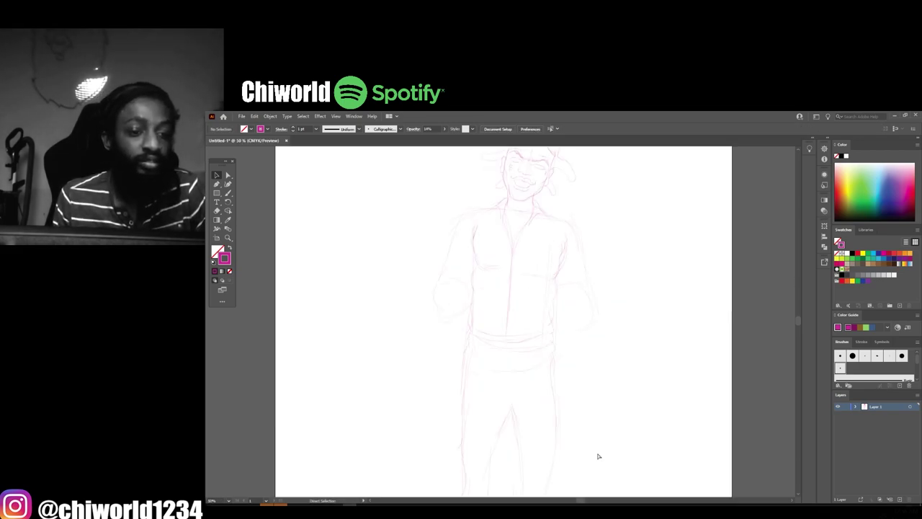
Sketch an open hand and arm strokes against the chest
key("b")
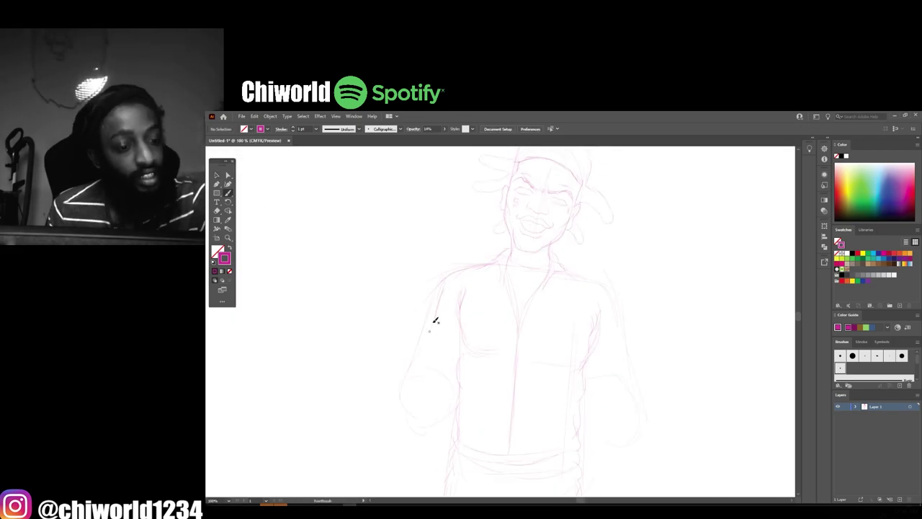
left_click_drag(622, 339, 609, 288)
left_click_drag(441, 278, 424, 362)
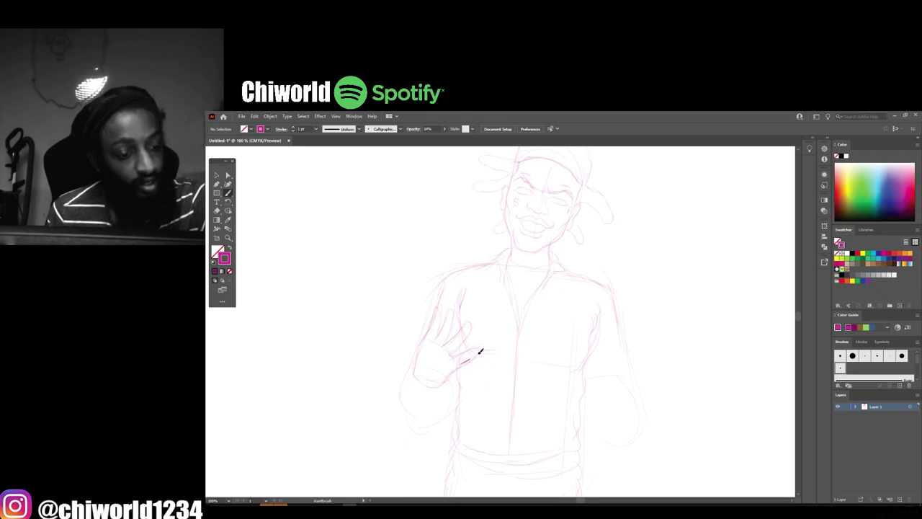
scroll(547, 407, "down", 3)
scroll(547, 408, "up", 3)
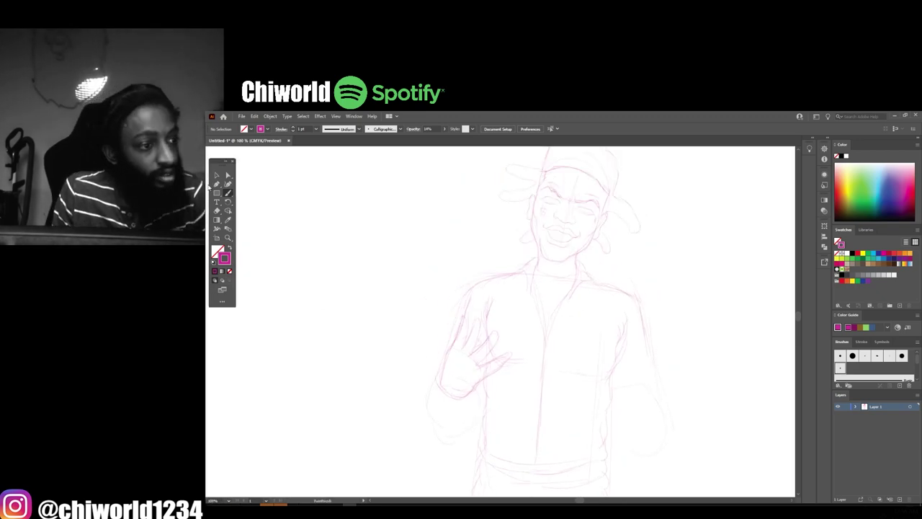
Reflect a vertical copy of the hand and place it on the other side
key("v")
left_click_drag(411, 396, 525, 319)
right_click(690, 243)
mouse_move(481, 392)
left_mouse_down()
mouse_move(670, 393)
mouse_move(628, 397)
left_mouse_up()
left_click(706, 346)
left_click(559, 356)
scroll(735, 412, "down", 2)
left_click(736, 412)
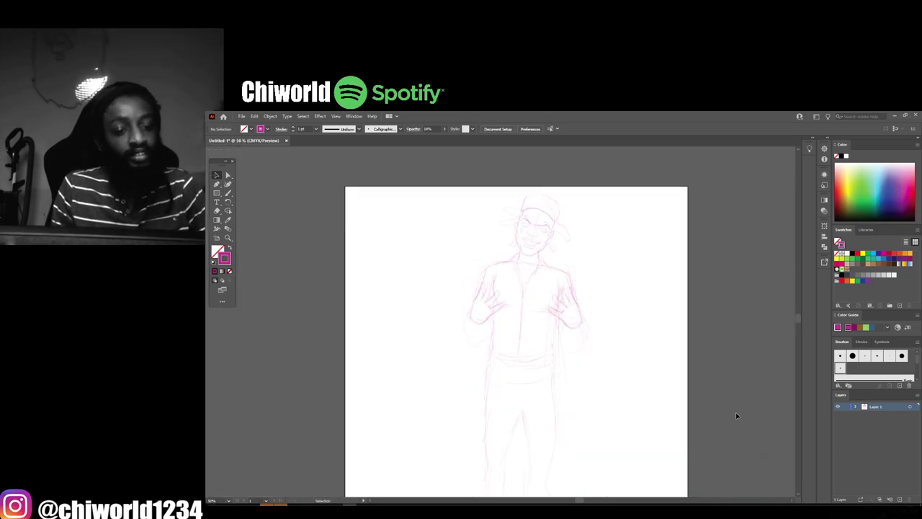
scroll(530, 264, "up", 4)
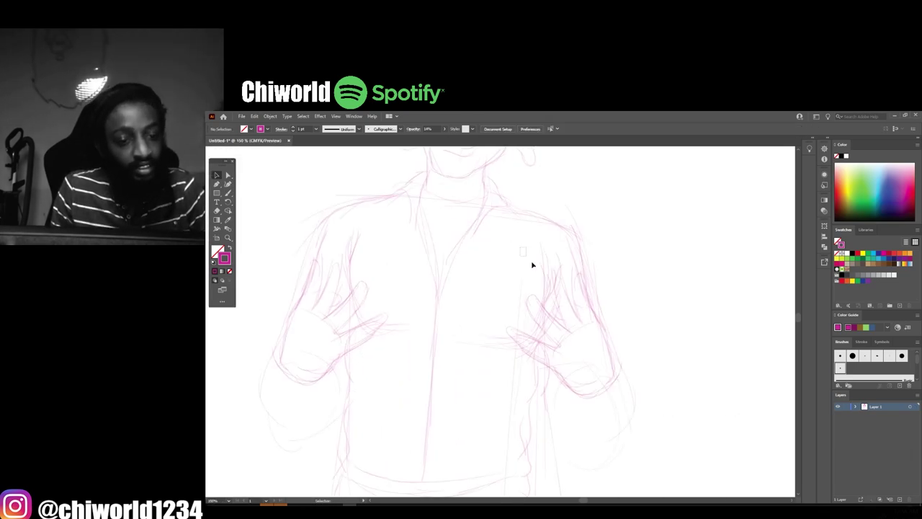
Add a short touch-up stroke to the mirrored hand
left_click(541, 317)
key("b")
left_click_drag(547, 311, 535, 294)
scroll(576, 324, "down", 2)
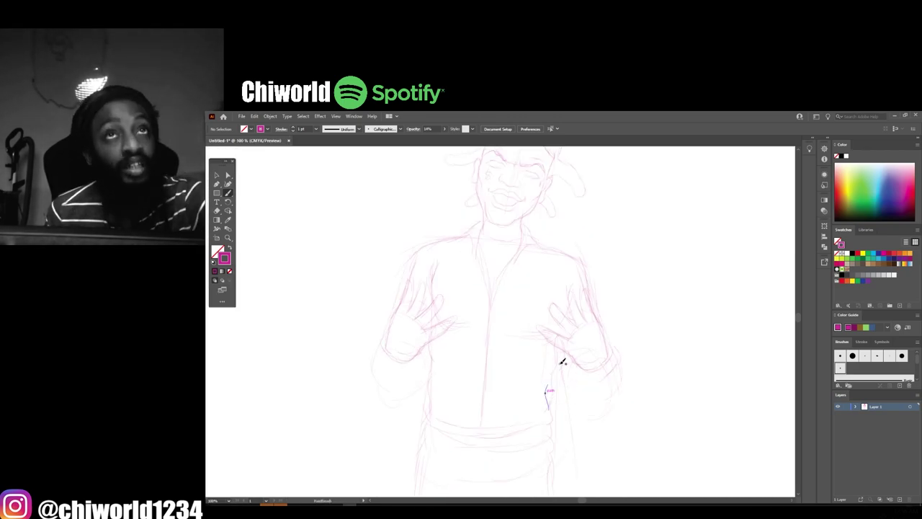
scroll(537, 432, "down", 1)
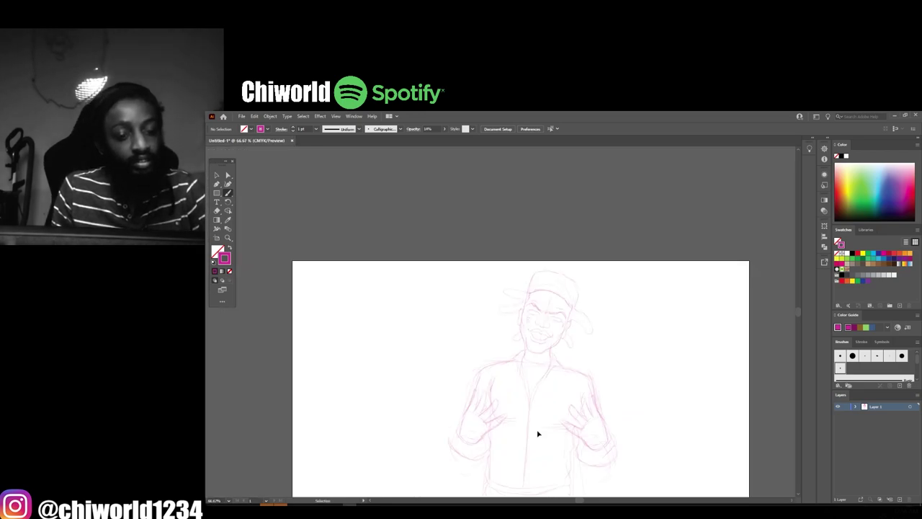
Retrace both eyebrows and both eyes with firmer strokes
left_click_drag(639, 259, 569, 247)
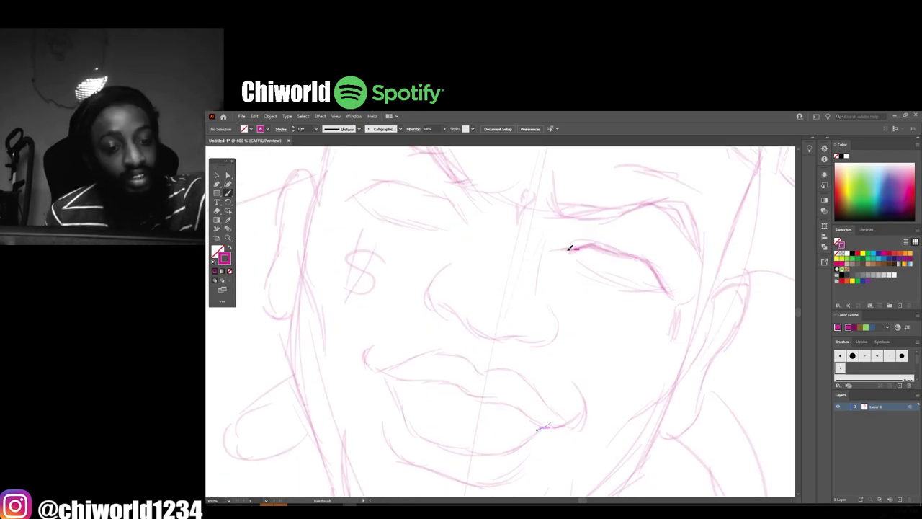
left_click_drag(475, 232, 346, 193)
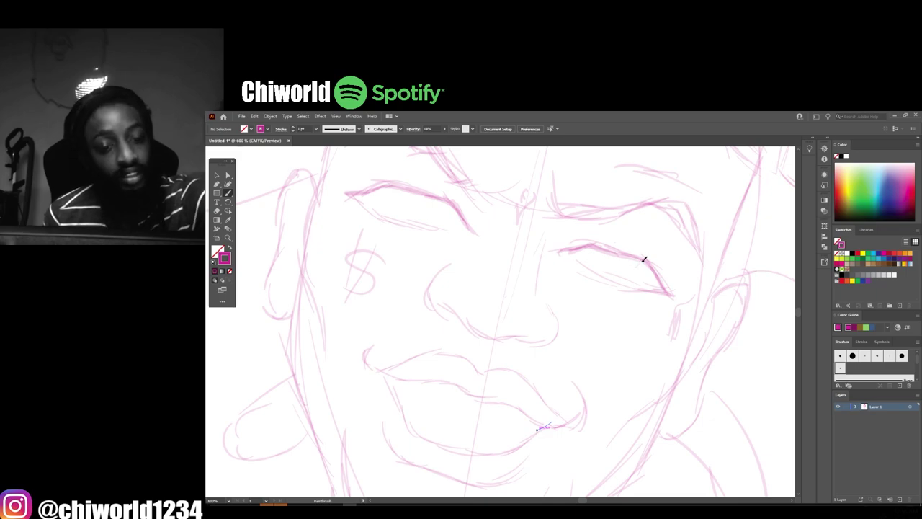
left_click_drag(644, 259, 587, 251)
left_click_drag(453, 210, 403, 189)
scroll(488, 331, "down", 3)
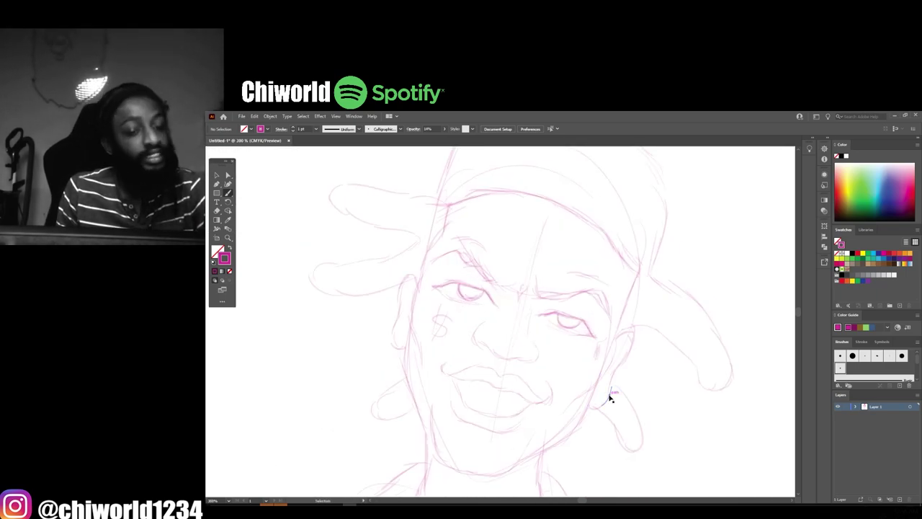
scroll(610, 397, "up", 3)
Trace the bottom of the nose, both nostrils and the nose's left side
mouse_move(556, 310)
left_mouse_down()
mouse_move(511, 302)
mouse_move(461, 273)
left_mouse_up()
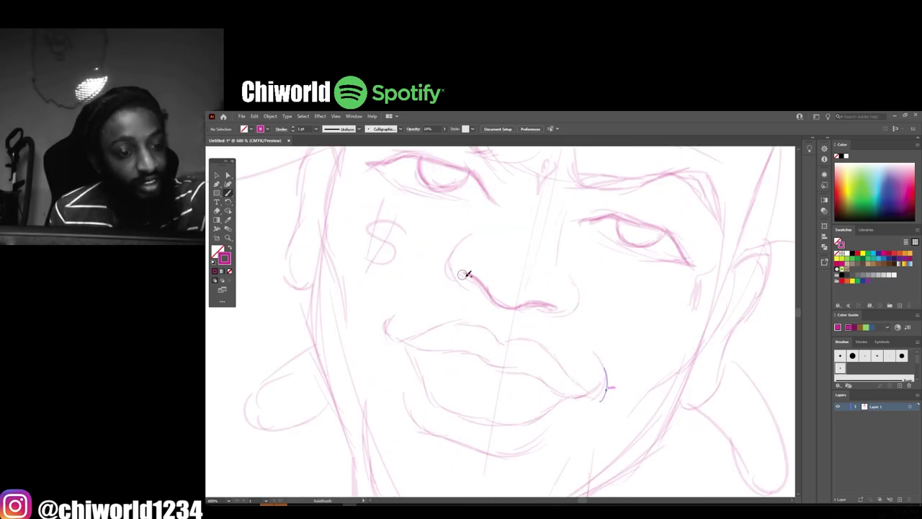
left_click_drag(550, 313, 566, 276)
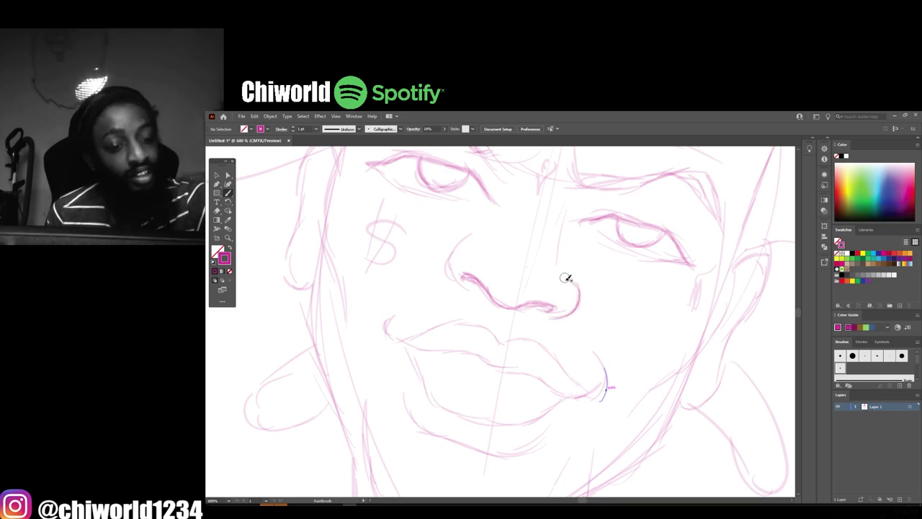
left_click_drag(467, 284, 455, 249)
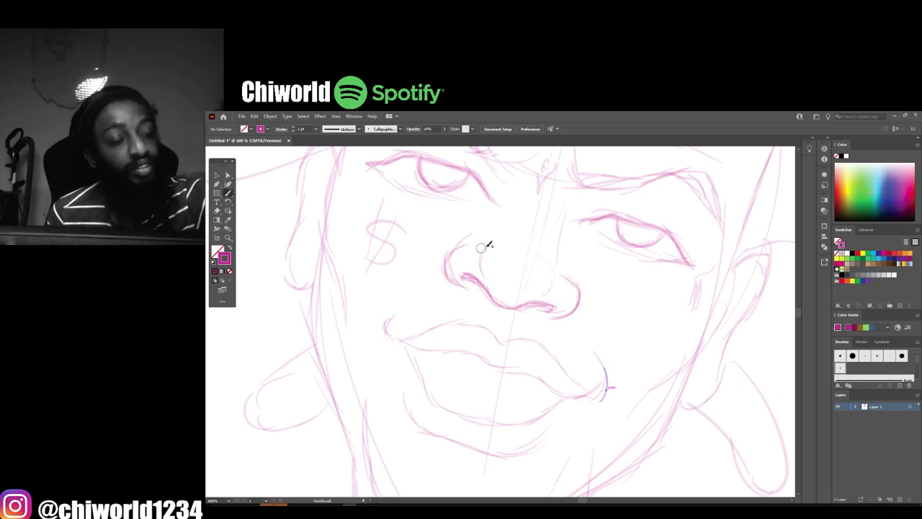
key("ctrl+minus")
key("ctrl+minus")
key("ctrl+minus")
key("ctrl+plus")
key("ctrl+plus")
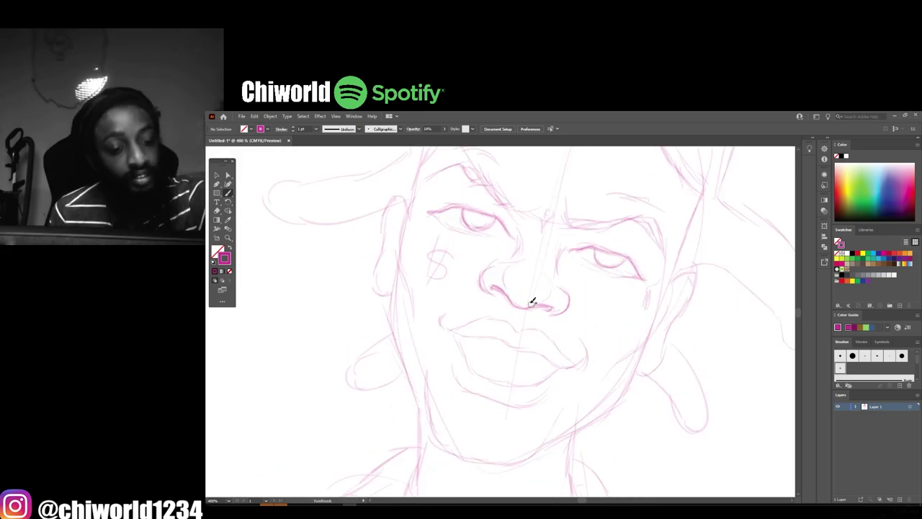
Trace the upper lip and lip line, undoing the stray chin stroke
mouse_move(564, 366)
left_mouse_down()
mouse_move(510, 336)
mouse_move(442, 327)
left_mouse_up()
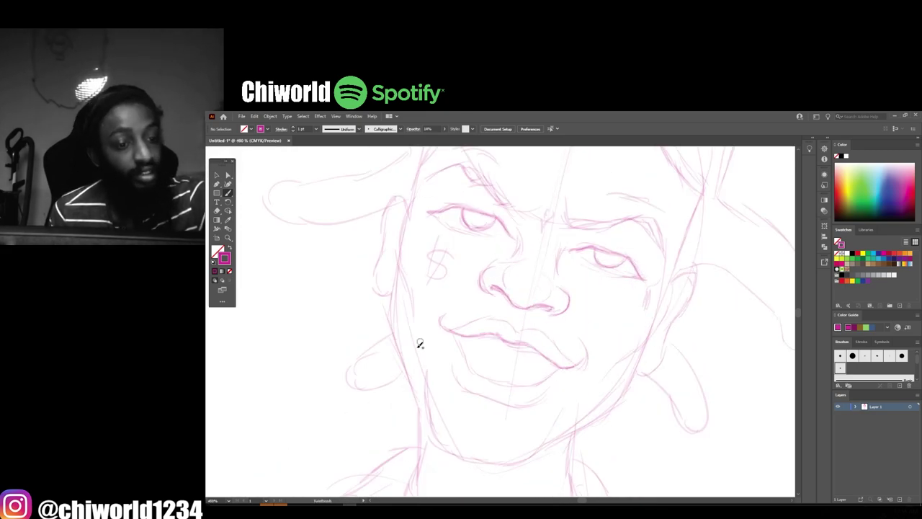
mouse_move(560, 370)
left_mouse_down()
mouse_move(488, 350)
mouse_move(459, 325)
left_mouse_up()
key("ctrl+minus")
key("ctrl+plus")
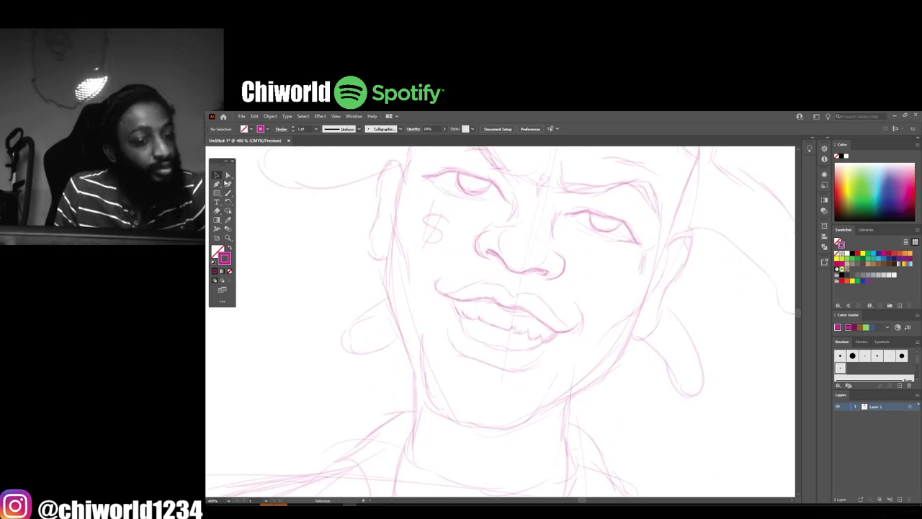
key("ctrl+a")
key("b")
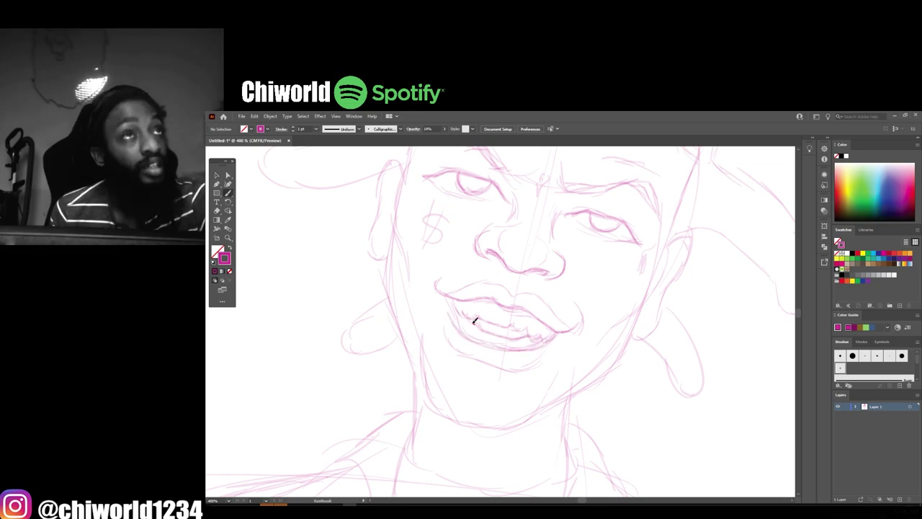
key("ctrl+z")
scroll(598, 324, "up", 2)
Add a small mark at the right eye and select the left hair strokes
left_click_drag(611, 245, 605, 242)
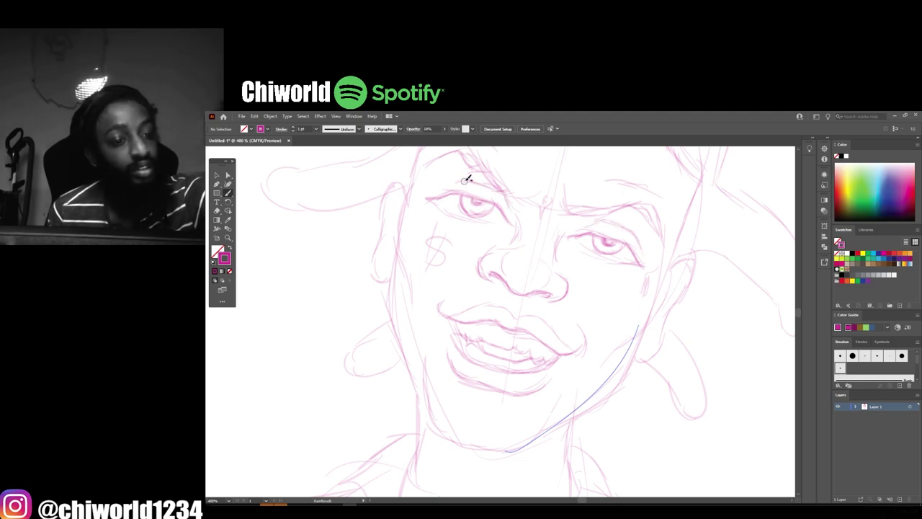
key("ctrl+minus")
key("v")
mouse_move(412, 396)
left_mouse_down()
mouse_move(469, 264)
mouse_move(457, 183)
left_mouse_up()
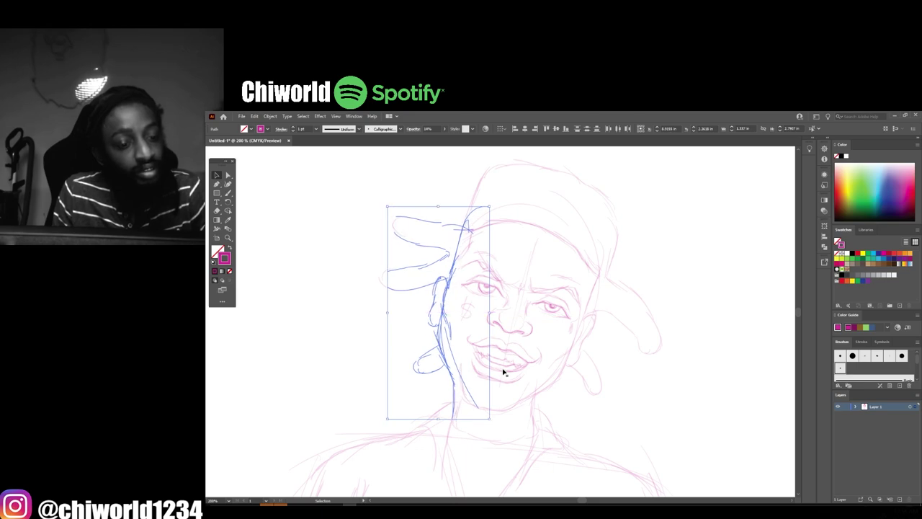
Inspect strokes on the right side of the face and near the right eye
left_click_drag(503, 371, 583, 362)
left_click(654, 403)
key("ctrl+minus")
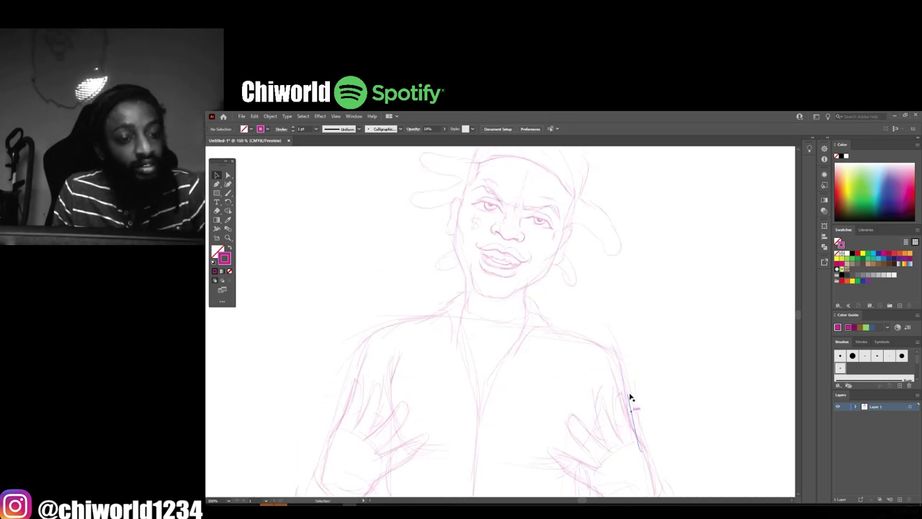
key("ctrl+plus")
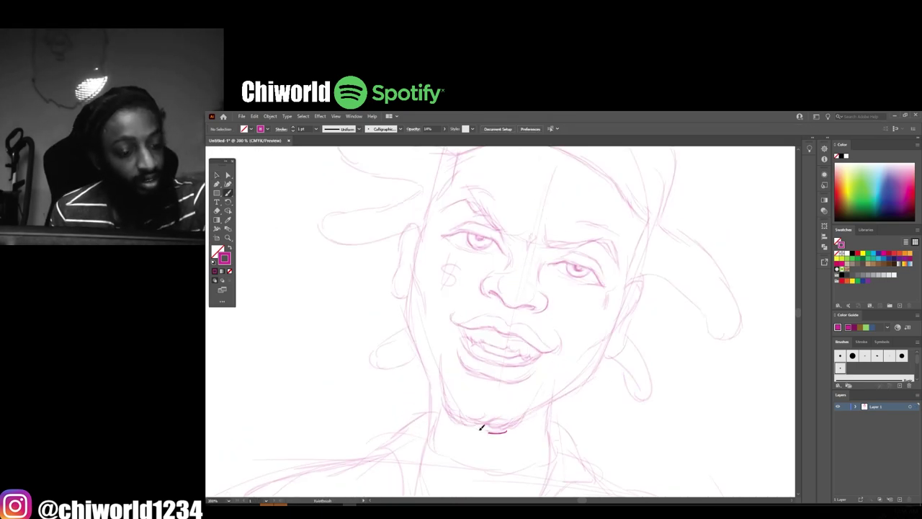
key("v")
left_click_drag(539, 236, 611, 248)
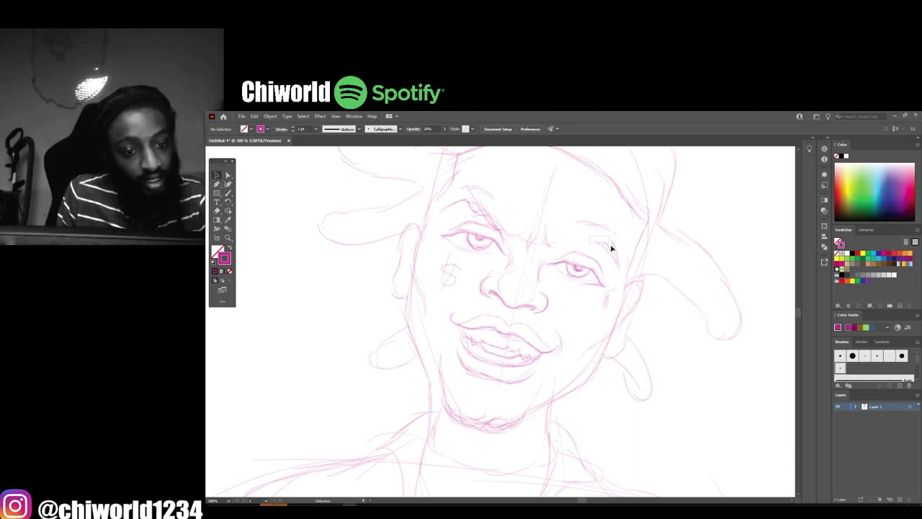
key("b")
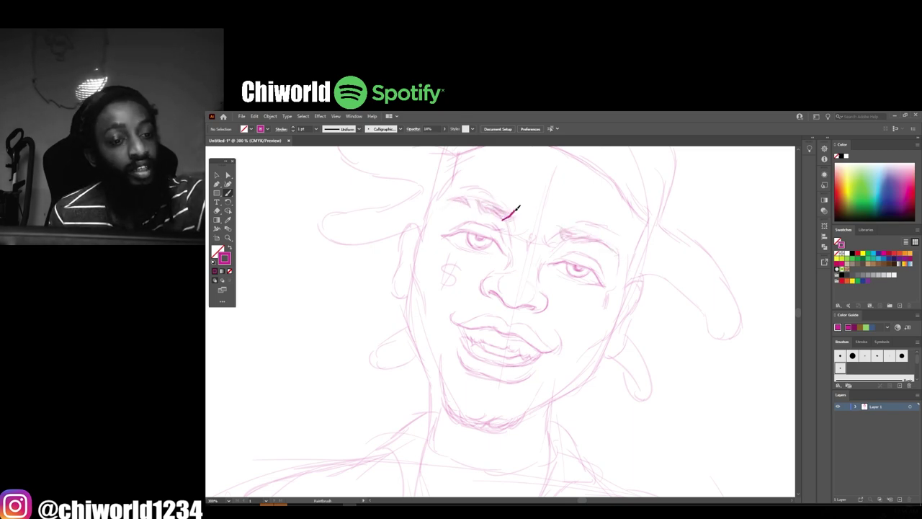
Delete the stray nose strokes and the long diagonal line
scroll(624, 405, "up", 2)
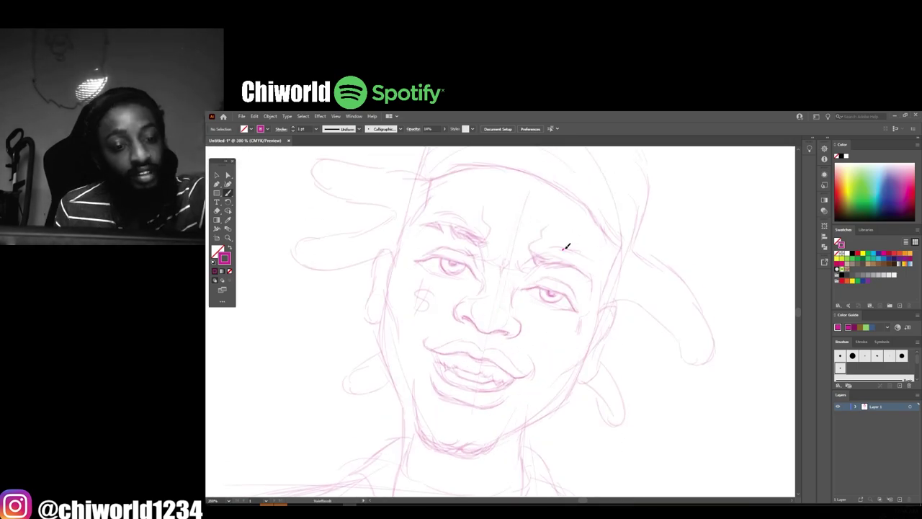
scroll(506, 346, "down", 3)
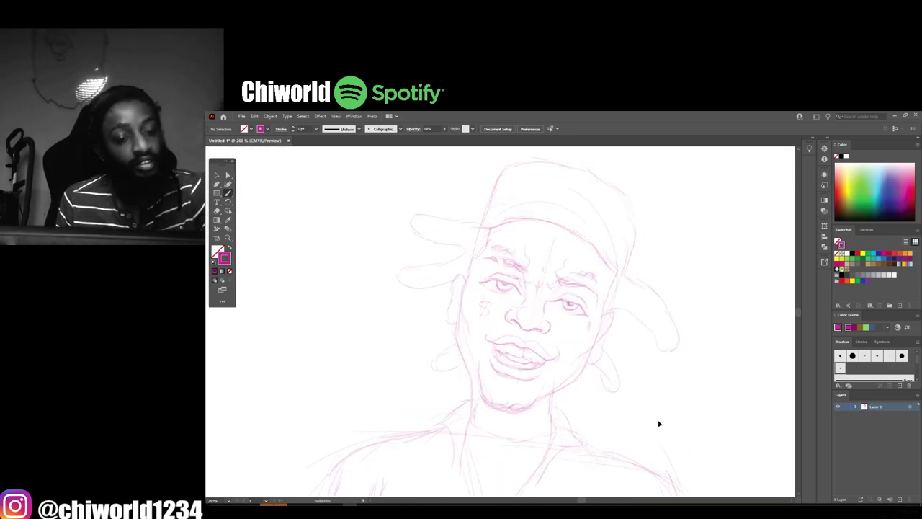
scroll(533, 382, "up", 3)
key("v")
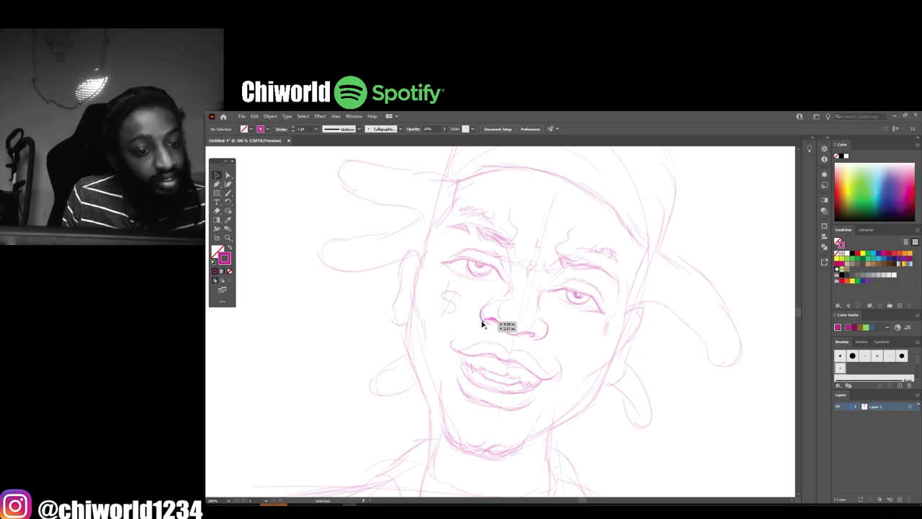
left_click_drag(480, 335, 554, 308)
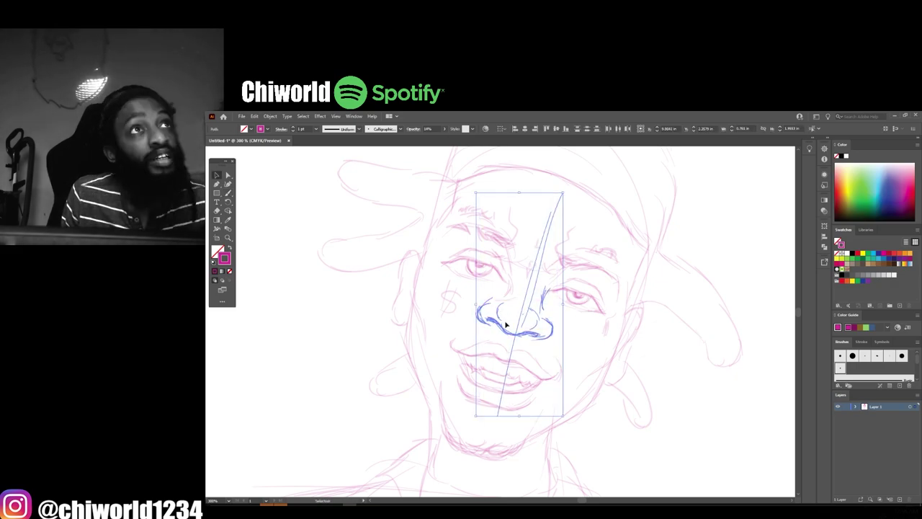
key("Delete")
Redraw the upper-lip line, extending it toward the right
scroll(606, 384, "down", 2)
scroll(487, 321, "up", 2)
key("b")
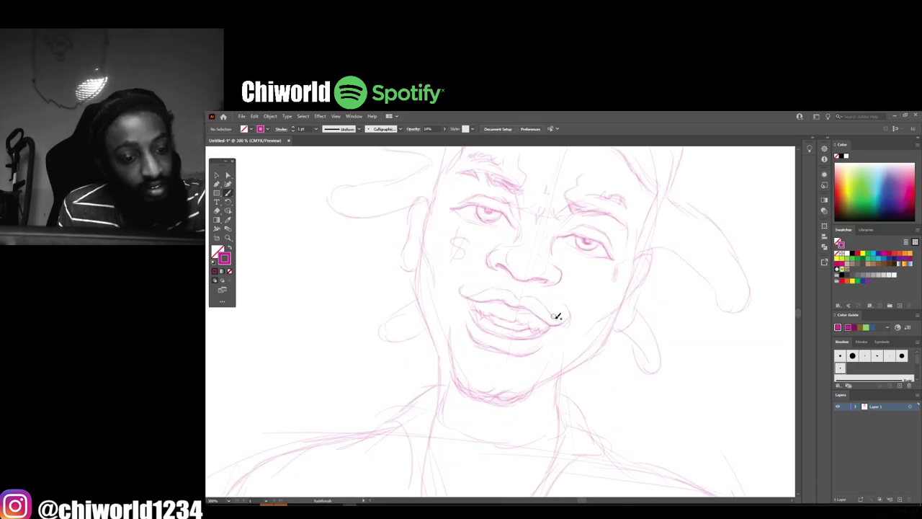
left_click_drag(484, 290, 558, 287)
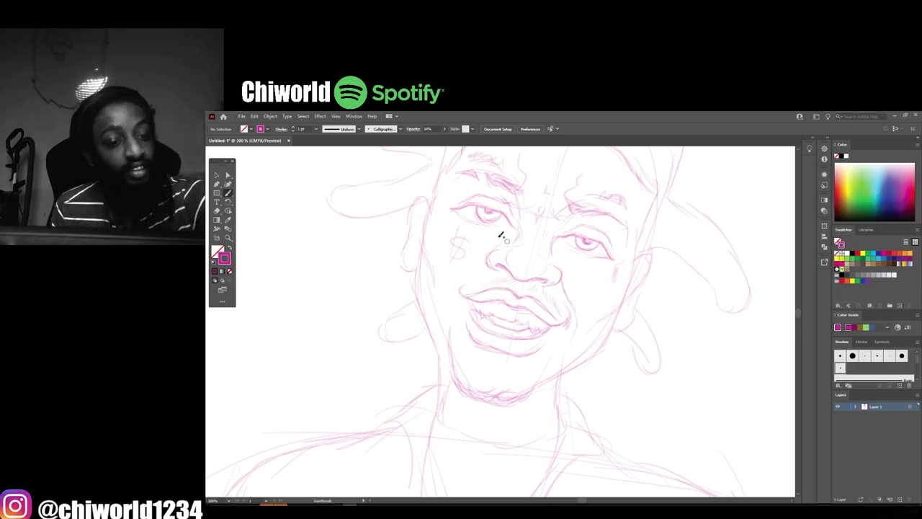
scroll(675, 391, "down", 3)
scroll(653, 404, "up", 4)
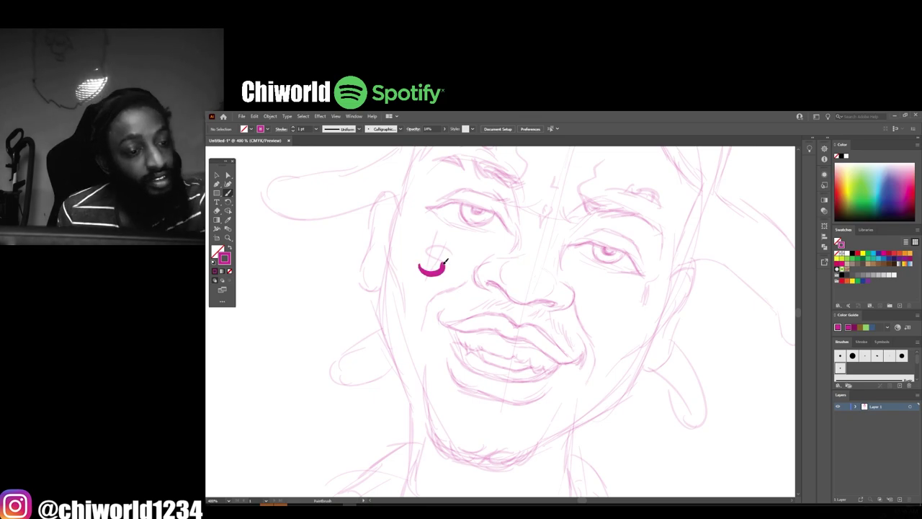
Draw the S tattoo on the cheek and trace both jawlines from chin toward the ears
left_click_drag(446, 261, 436, 248)
scroll(514, 402, "down", 1)
mouse_move(515, 411)
left_mouse_down()
mouse_move(586, 350)
mouse_move(613, 267)
left_mouse_up()
left_click_drag(423, 403, 397, 304)
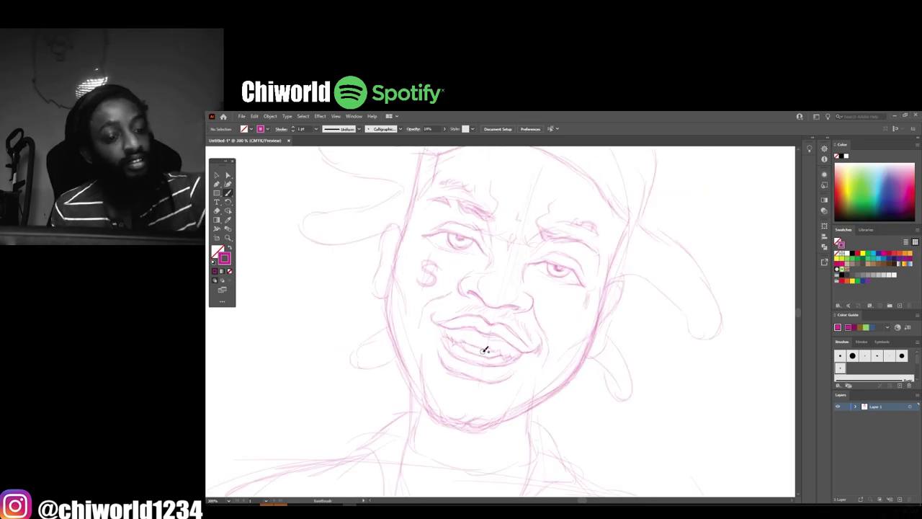
scroll(603, 329, "down", 3)
scroll(602, 329, "up", 2)
scroll(594, 312, "up", 1)
scroll(593, 312, "up", 2)
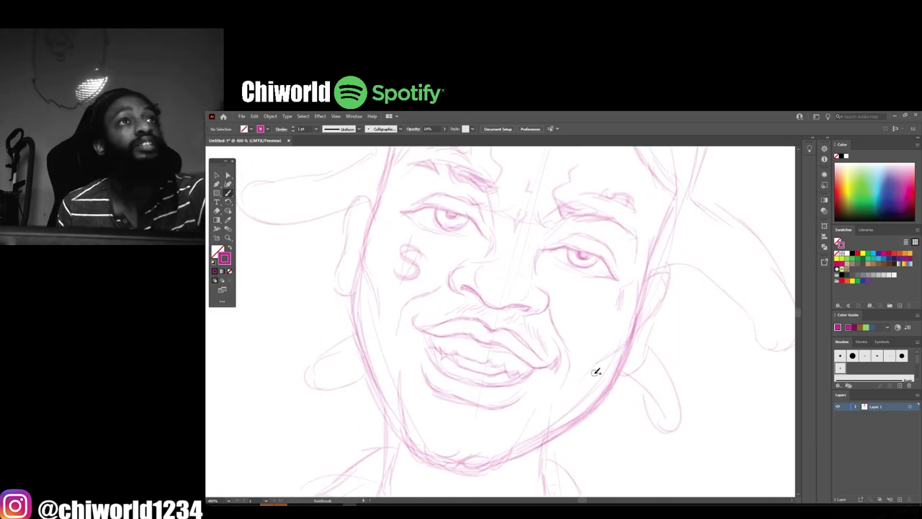
mouse_move(656, 321)
left_mouse_down()
mouse_move(670, 261)
mouse_move(639, 338)
left_mouse_up()
Sketch strokes along the left cheek and temple
left_click_drag(383, 204, 360, 199)
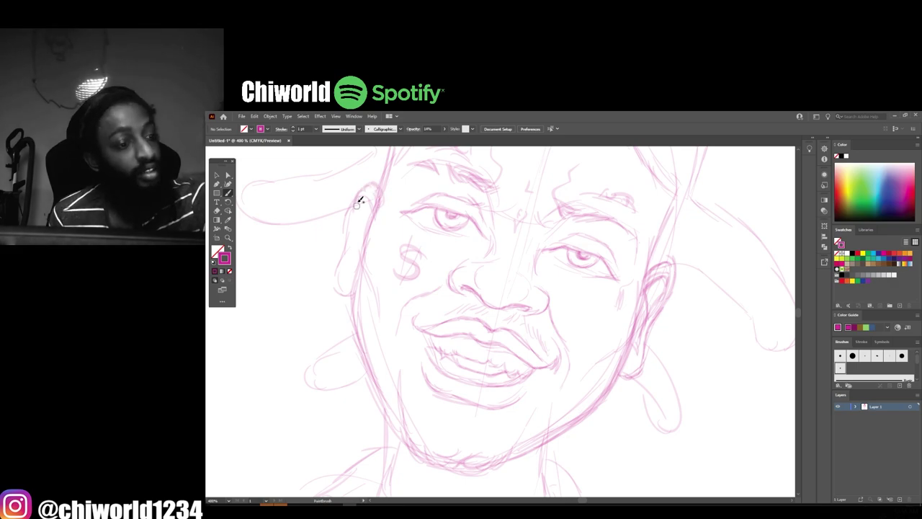
left_click_drag(348, 258, 337, 279)
key("ctrl+minus")
key("ctrl+minus")
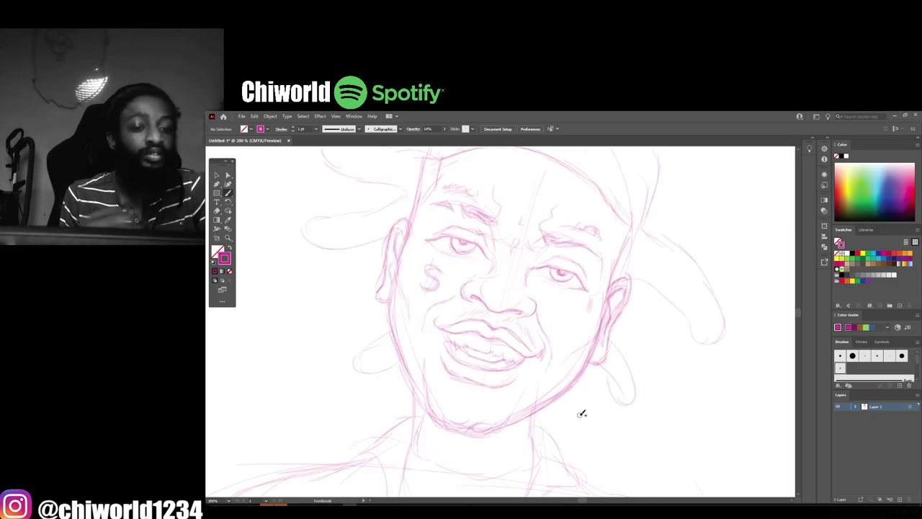
Outline the dreadlocks on the right side of the head and below the ear
left_click_drag(695, 311, 724, 338)
mouse_move(634, 220)
left_mouse_down()
mouse_move(716, 301)
mouse_move(636, 275)
left_mouse_up()
left_click_drag(612, 337, 618, 382)
scroll(617, 382, "down", 2)
scroll(632, 269, "up", 3)
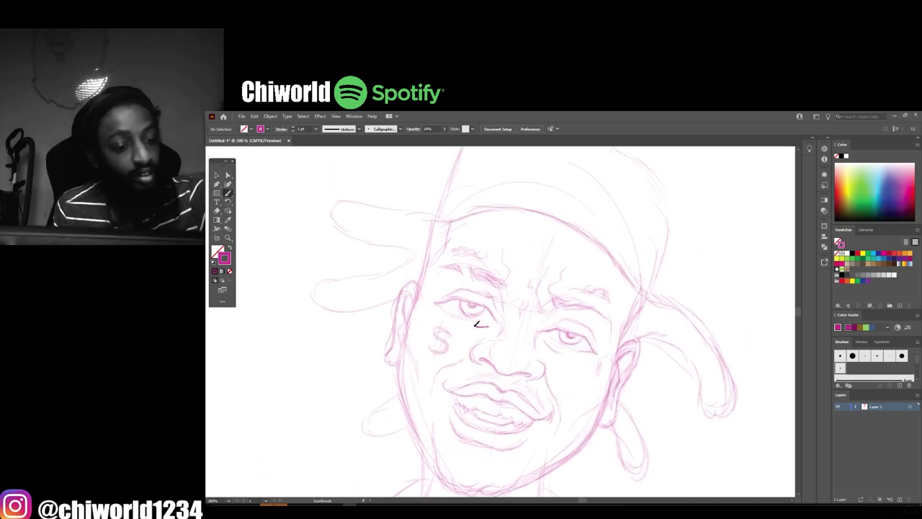
scroll(476, 323, "down", 2)
scroll(637, 401, "up", 2)
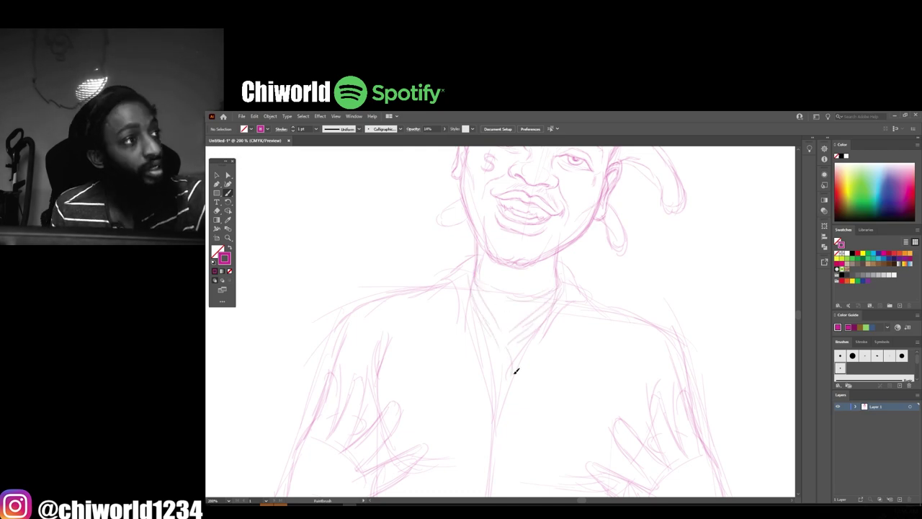
Draw the crown pendant on the chest
left_click_drag(547, 369, 480, 391)
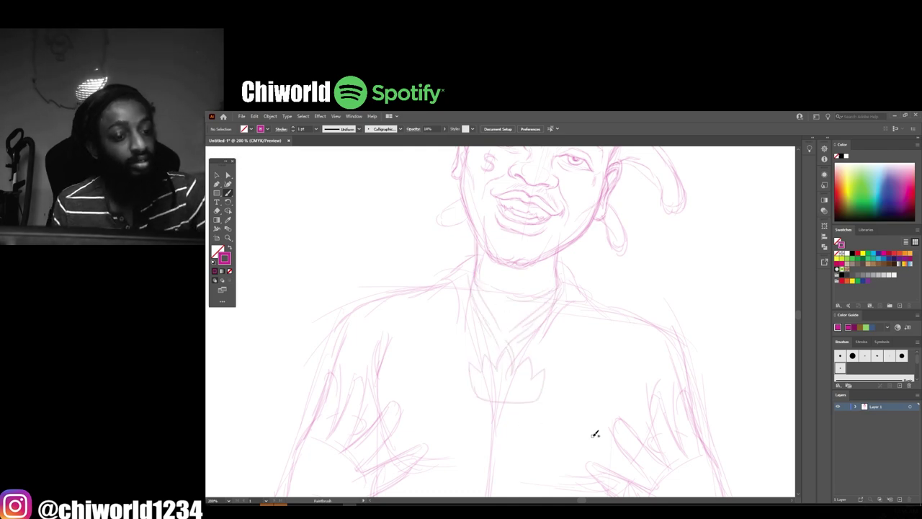
scroll(595, 434, "down", 2)
scroll(586, 422, "up", 1)
scroll(586, 422, "up", 3)
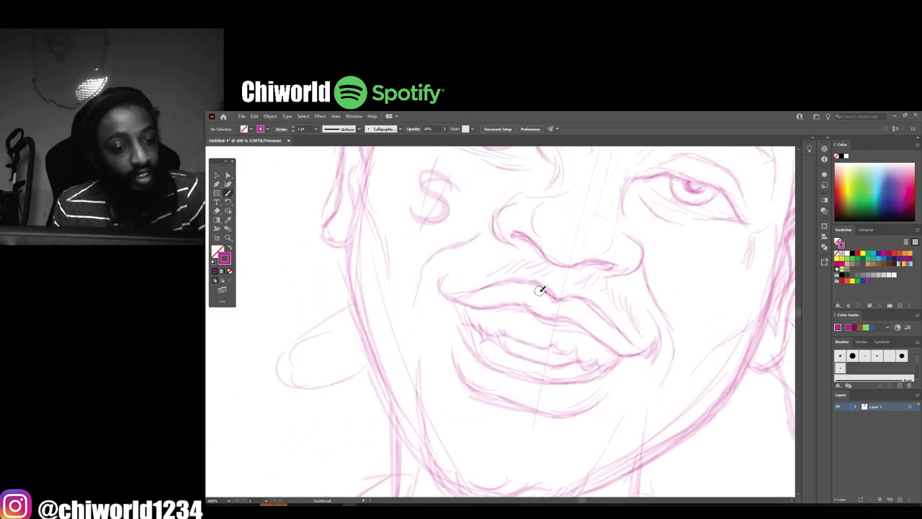
scroll(540, 291, "up", 2)
Sketch the teeth inside the open mouth and review the face, neck and chest
mouse_move(523, 332)
left_mouse_down()
mouse_move(469, 356)
mouse_move(430, 325)
mouse_move(521, 356)
mouse_move(430, 315)
mouse_move(515, 329)
mouse_move(580, 384)
left_mouse_up()
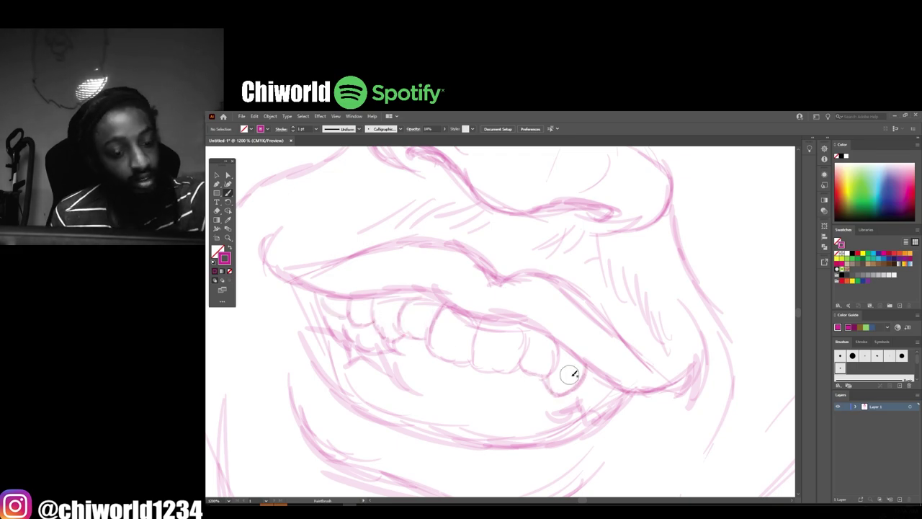
key("ctrl+minus")
key("ctrl+minus")
key("ctrl+minus")
key("ctrl+equal")
key("ctrl+equal")
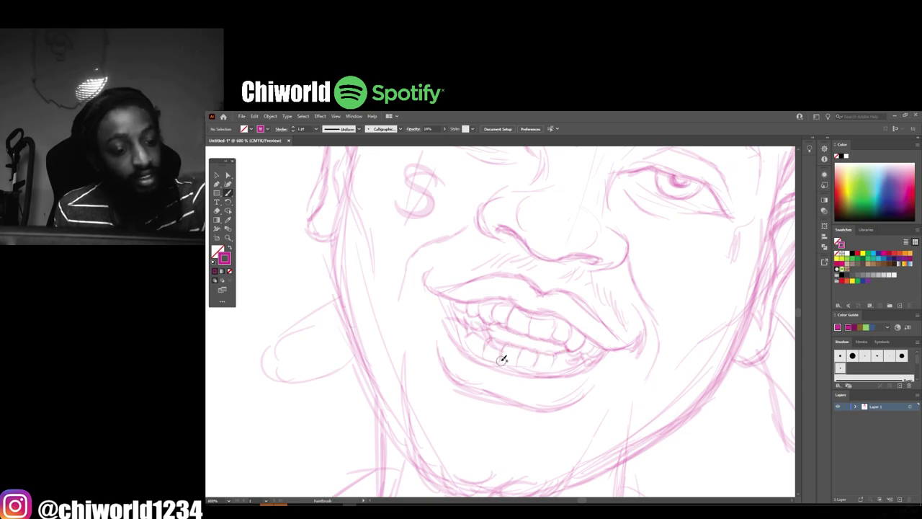
key("ctrl+minus")
key("ctrl+minus")
key("ctrl+minus")
key("ctrl+equal")
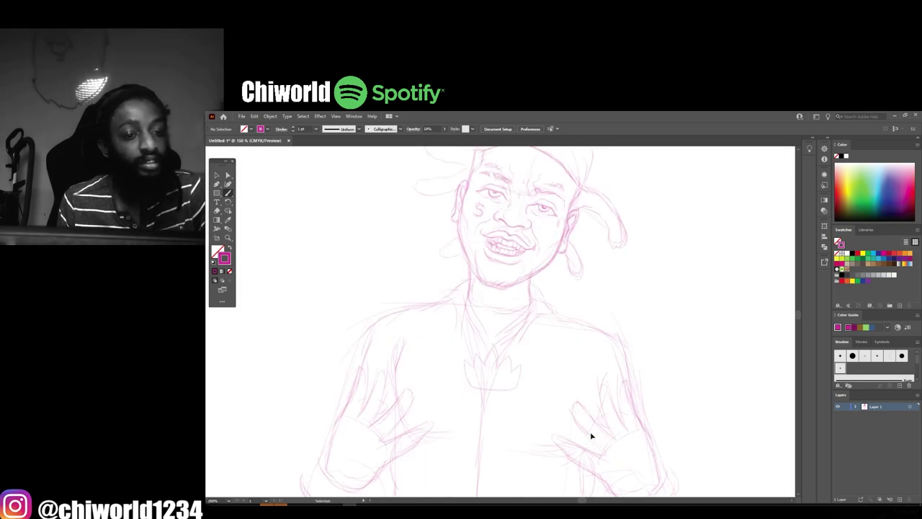
key("ctrl+equal")
scroll(560, 402, "down", 2)
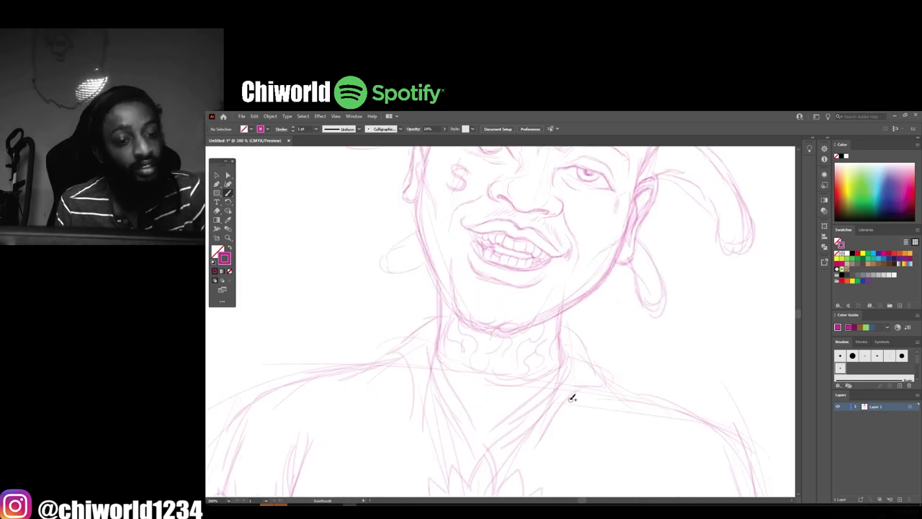
key("ctrl+equal")
key("ctrl+minus")
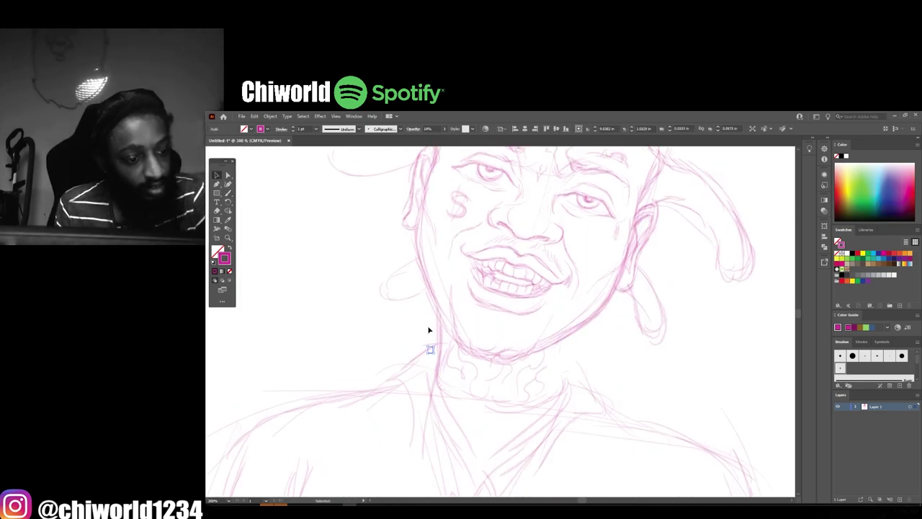
scroll(628, 464, "up", 2)
Draw a line across the waistband and vertical lines down the legs
key("ctrl+minus")
key("ctrl+minus")
key("ctrl+minus")
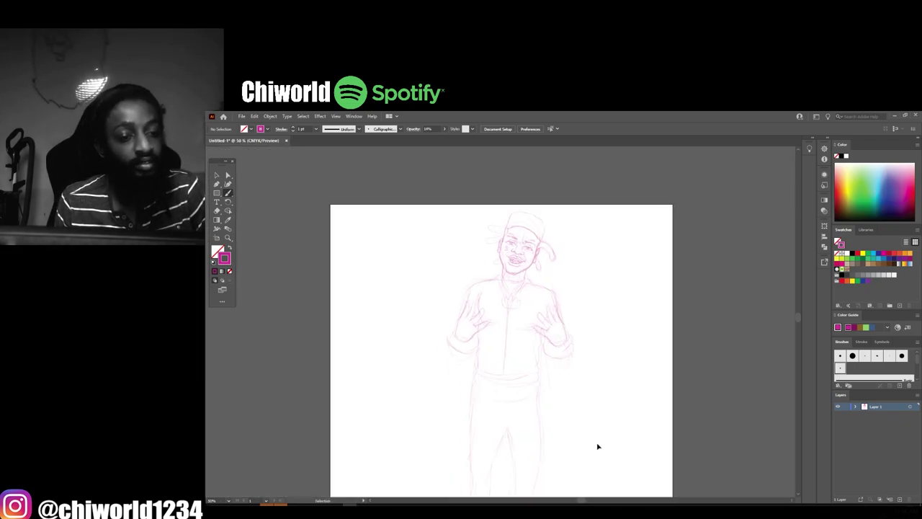
key("ctrl+equal")
key("ctrl+equal")
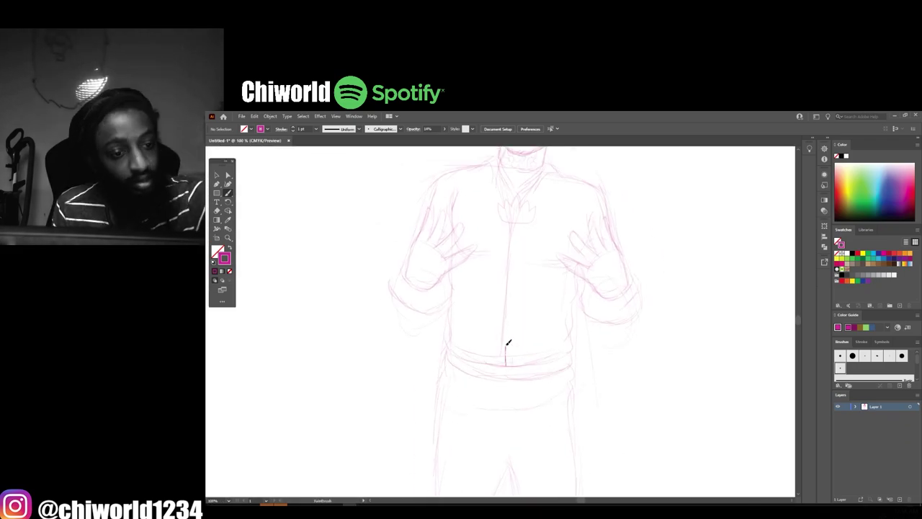
key("ctrl+minus")
key("ctrl+equal")
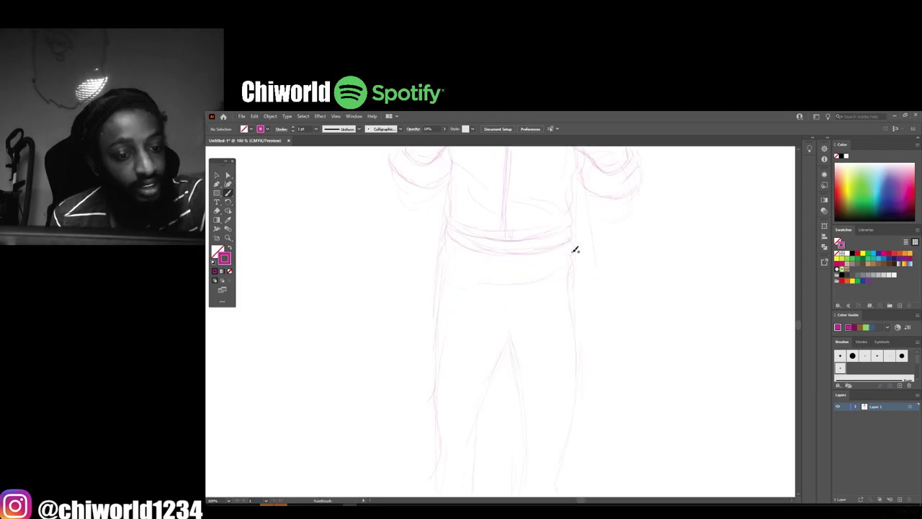
mouse_move(554, 268)
left_mouse_down()
mouse_move(497, 270)
mouse_move(520, 385)
left_mouse_up()
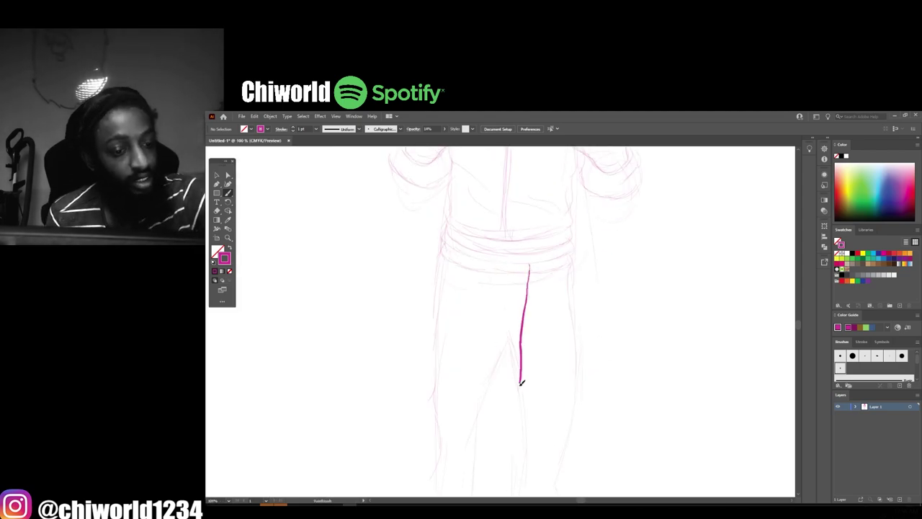
left_click_drag(493, 295, 488, 412)
key("ctrl+minus")
key("ctrl+minus")
key("ctrl+equal")
key("ctrl+equal")
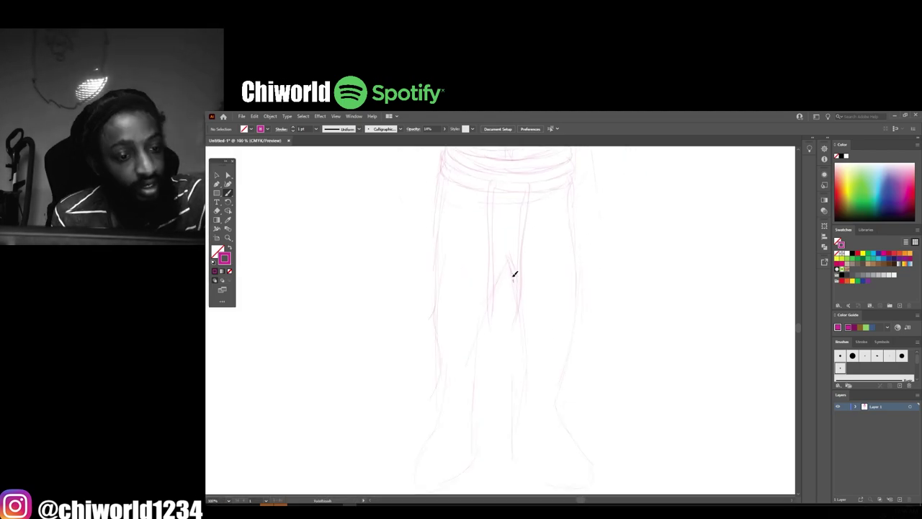
Add more crease lines down both trouser legs and along the feet
left_click_drag(489, 306, 472, 382)
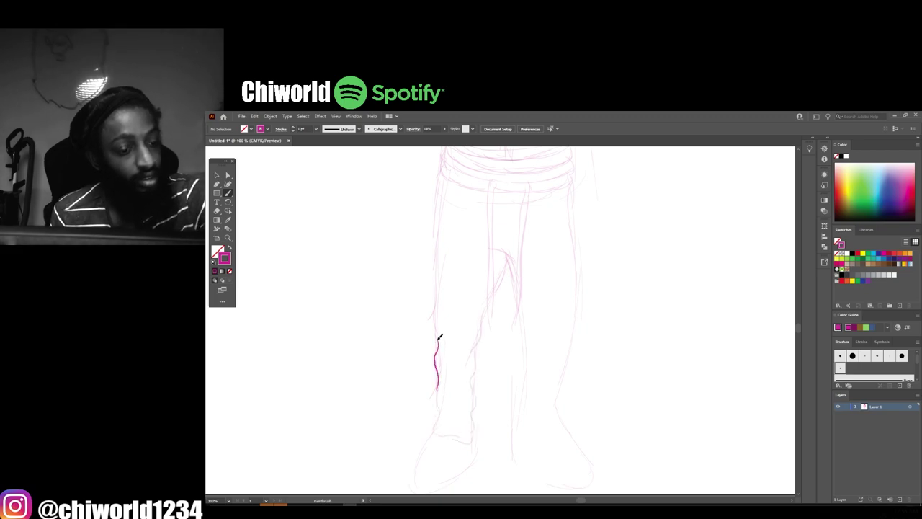
left_click_drag(432, 210, 435, 281)
left_click_drag(525, 289, 520, 384)
left_click_drag(519, 433, 562, 425)
left_click_drag(582, 173, 569, 360)
key("ctrl+minus")
key("ctrl+minus")
key("ctrl+minus")
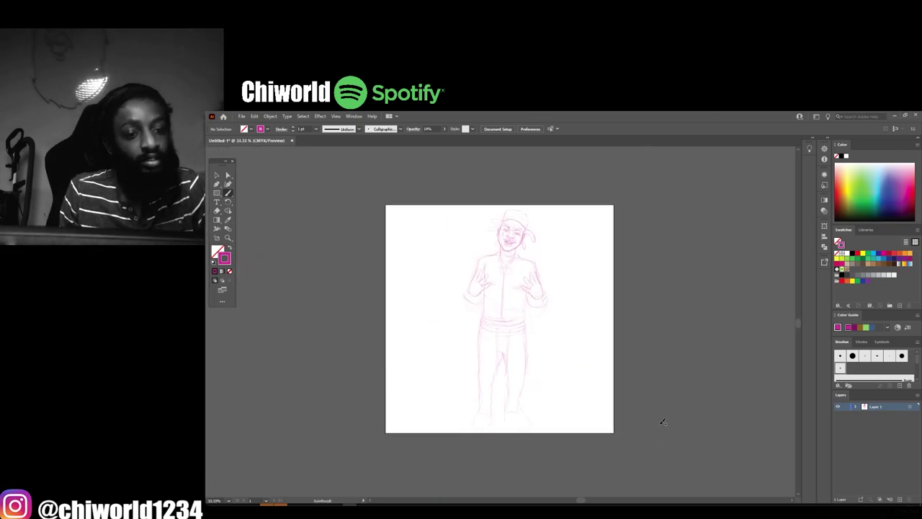
key("ctrl+equal")
key("ctrl+equal")
key("ctrl+equal")
key("ctrl+equal")
Outline the left sneaker and review the whole figure
left_click_drag(430, 351, 493, 364)
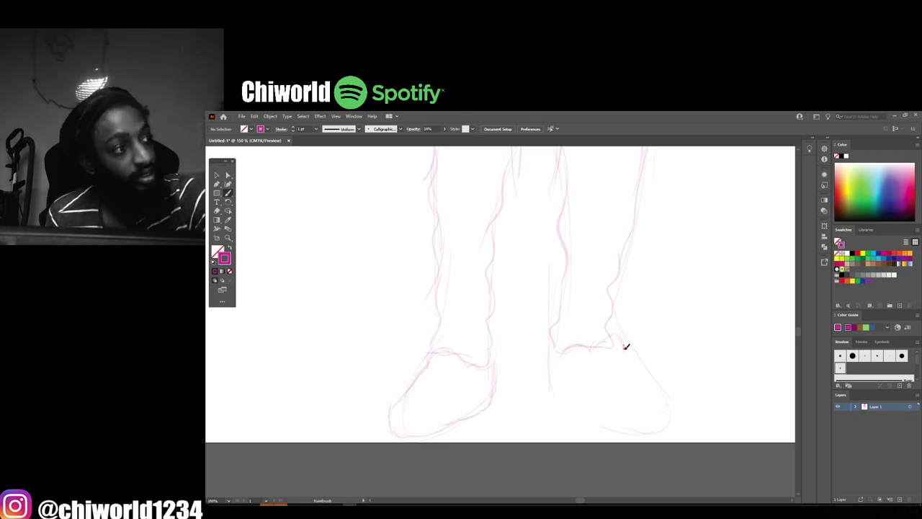
key("ctrl+minus")
key("ctrl+minus")
key("ctrl+minus")
key("ctrl+equal")
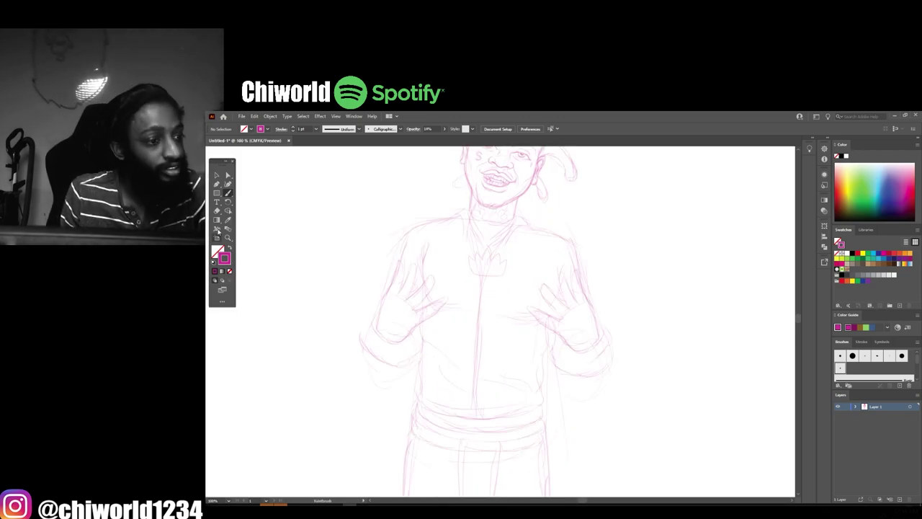
key("a")
key("ctrl+minus")
key("ctrl+minus")
Move the right-eye sketch over onto the left eye
key("ctrl+equal")
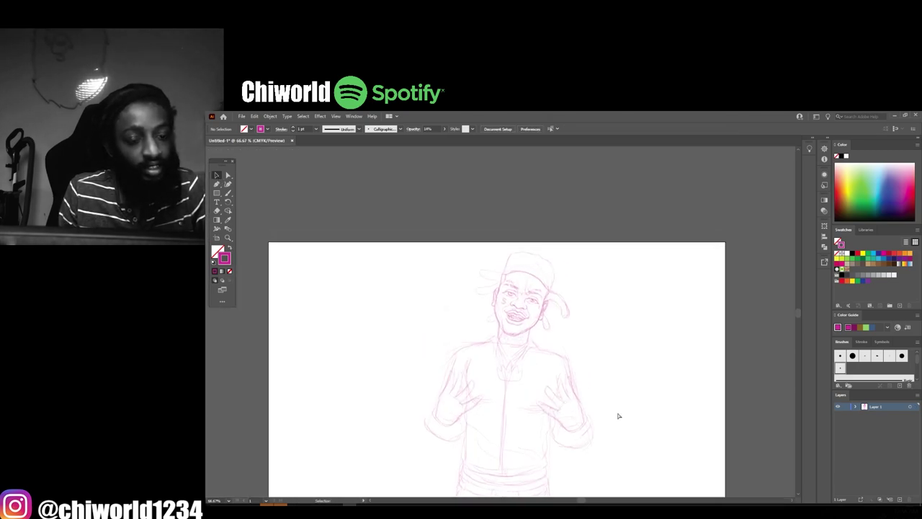
key("ctrl+equal")
key("ctrl+equal")
key("ctrl+equal")
key("ctrl+equal")
left_click(572, 252)
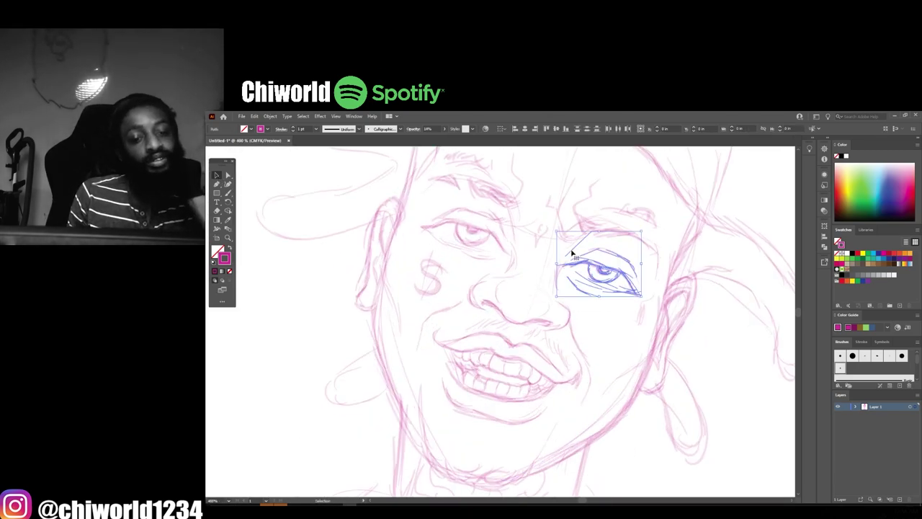
mouse_move(598, 266)
left_mouse_down()
mouse_move(464, 238)
mouse_move(499, 225)
mouse_move(509, 237)
left_mouse_up()
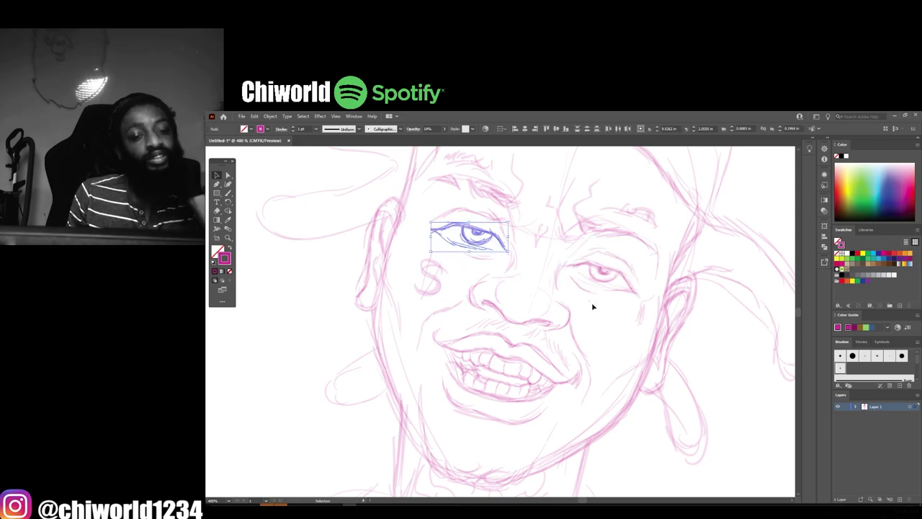
key("ctrl+shift+a")
Fine-tune the eye sketch's position over the left eye
key("ctrl+0")
key("ctrl+plus")
key("ctrl+plus")
key("ctrl+plus")
key("ctrl+plus")
left_click(450, 262)
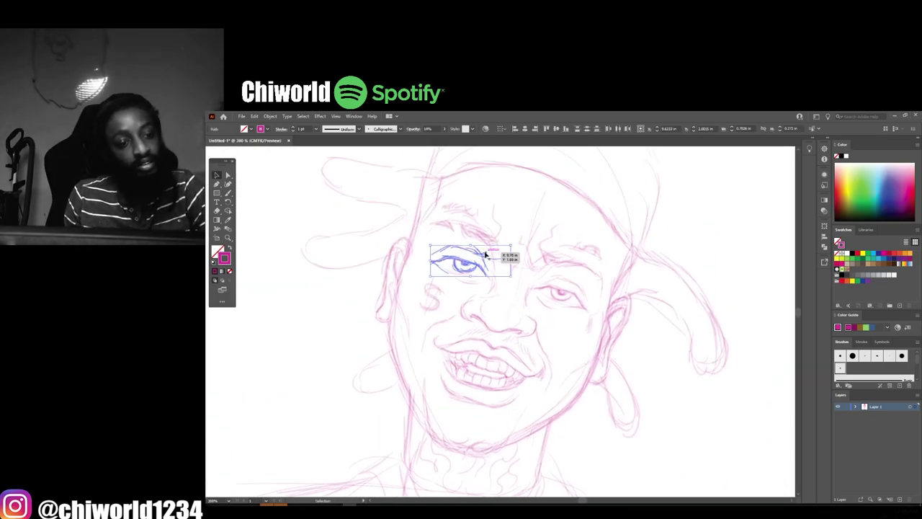
mouse_move(469, 261)
left_mouse_down()
mouse_move(557, 297)
mouse_move(466, 245)
left_mouse_up()
key("ctrl+shift+a")
key("ctrl+minus")
key("ctrl+0")
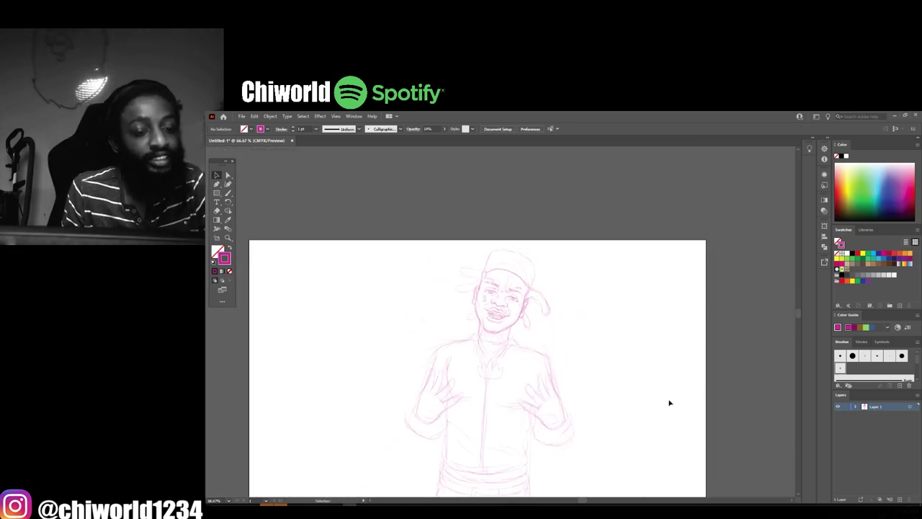
key("ctrl+plus")
key("ctrl+plus")
Add a quick pink sketch stroke on the face with the Paintbrush
key("b")
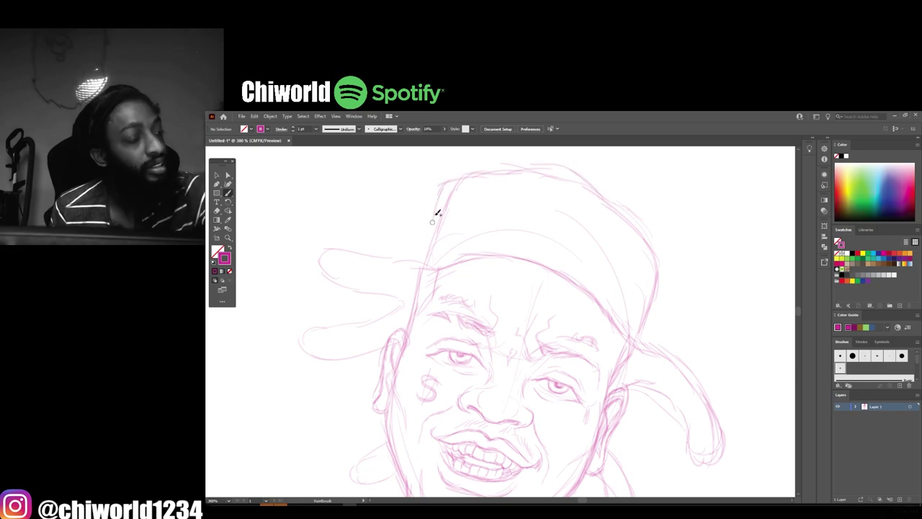
left_click_drag(431, 251, 397, 261)
key("v")
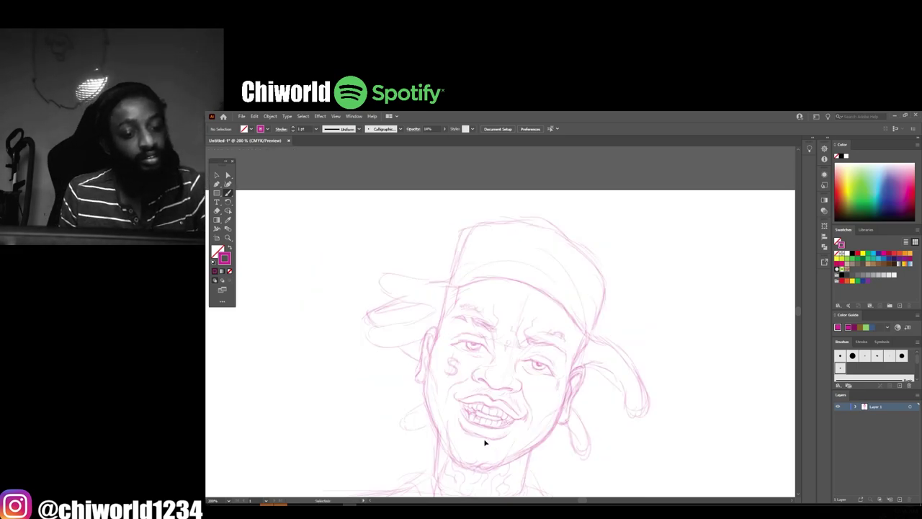
key("ctrl+0")
key("ctrl+plus")
key("ctrl+plus")
key("b")
Select all the sketch artwork, lower its opacity to 10% and lock it
scroll(567, 429, "up", 2)
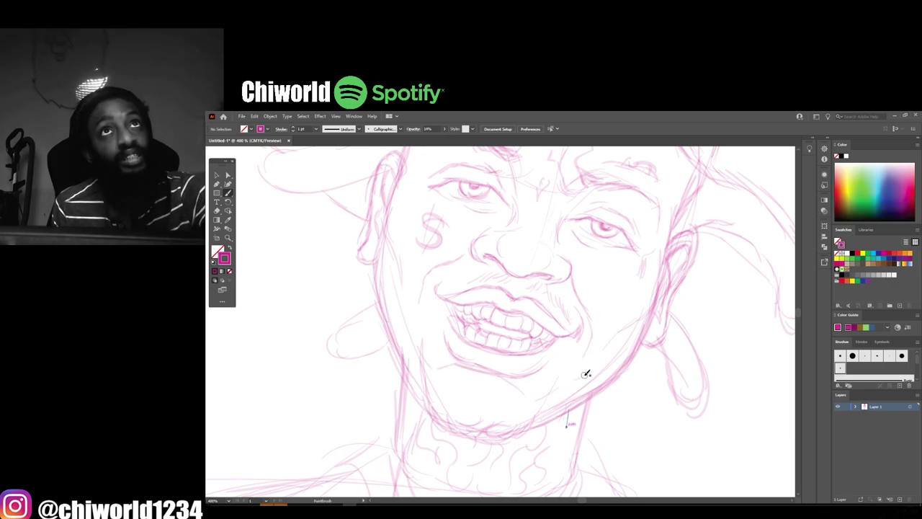
scroll(586, 374, "down", 1)
scroll(592, 415, "down", 4)
scroll(599, 417, "down", 1)
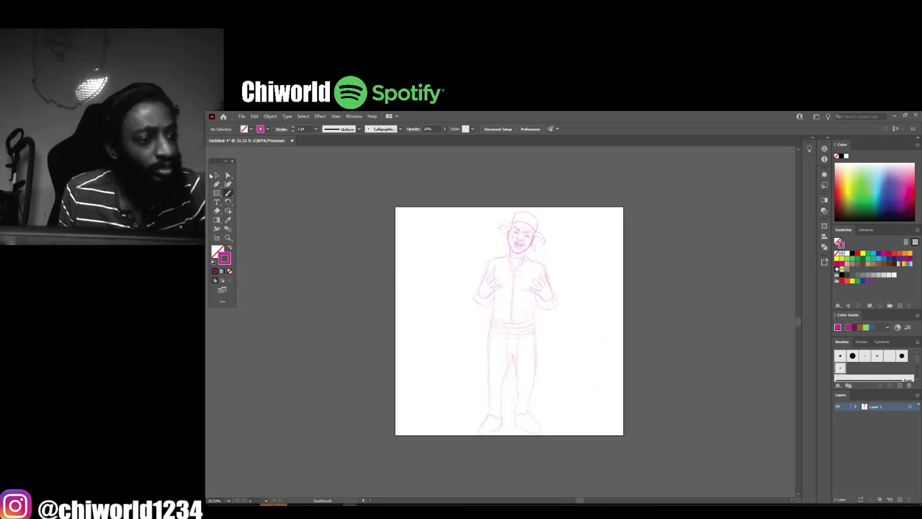
key("ctrl+a")
left_click(444, 129)
key("ctrl+2")
Create a new inking layer with default colours and the Paintbrush ready
key("ctrl+1")
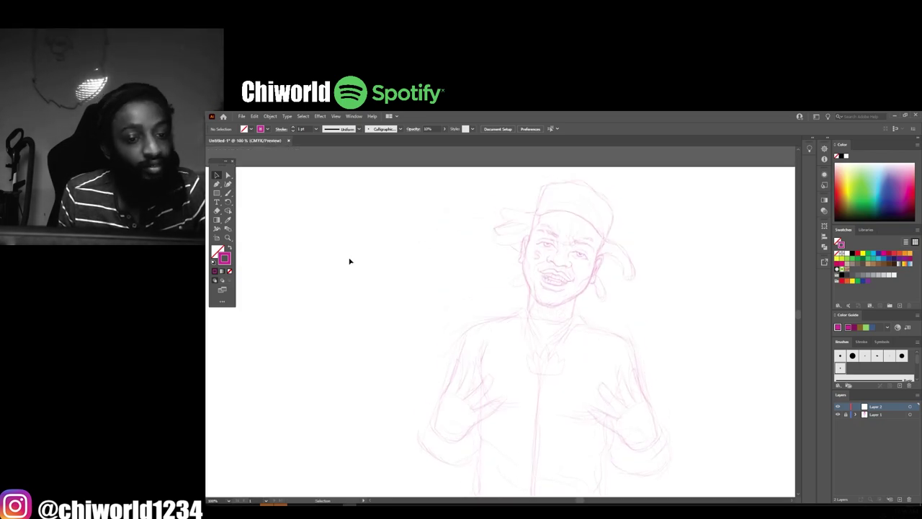
key("d")
left_click(228, 192)
scroll(486, 308, "up", 3)
scroll(429, 266, "up", 2)
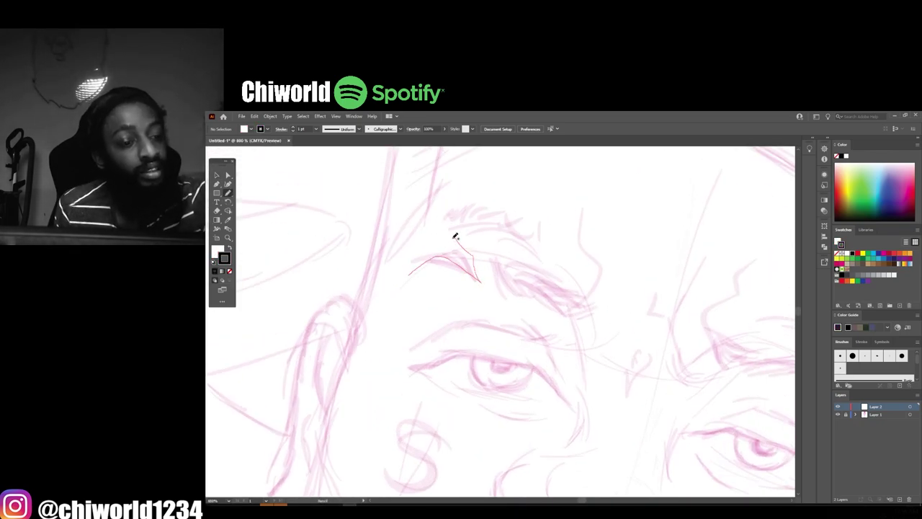
Set a black fill with no stroke and paint a thin furrow line above the right eyebrow
left_click(229, 246)
left_click(230, 271)
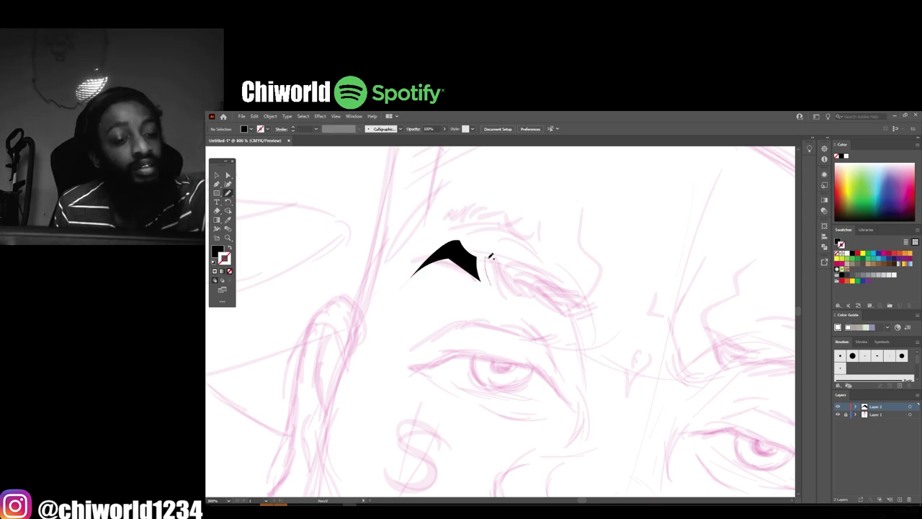
scroll(554, 301, "down", 3)
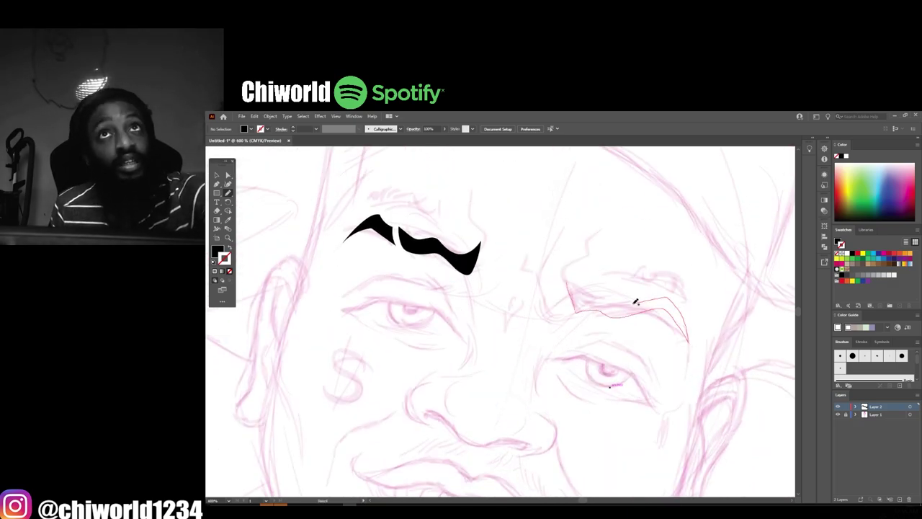
scroll(557, 381, "down", 3)
scroll(595, 420, "up", 3)
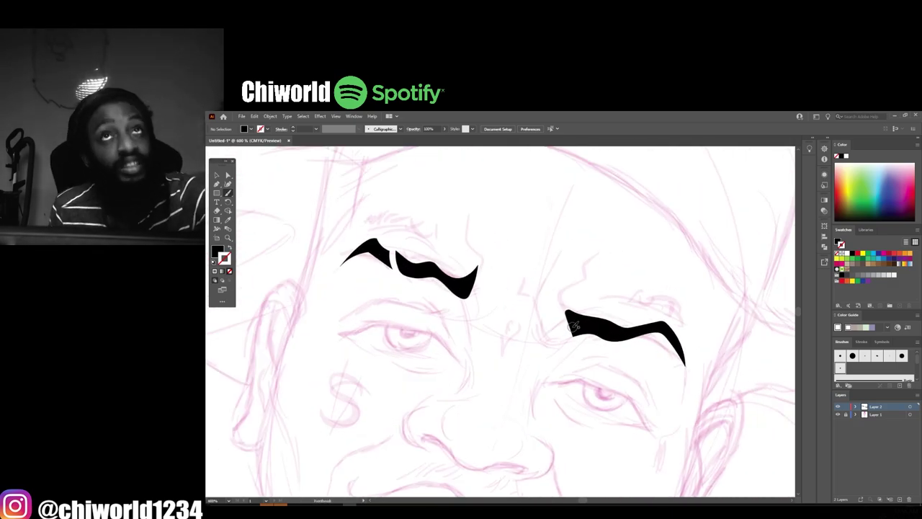
left_click_drag(574, 325, 587, 259)
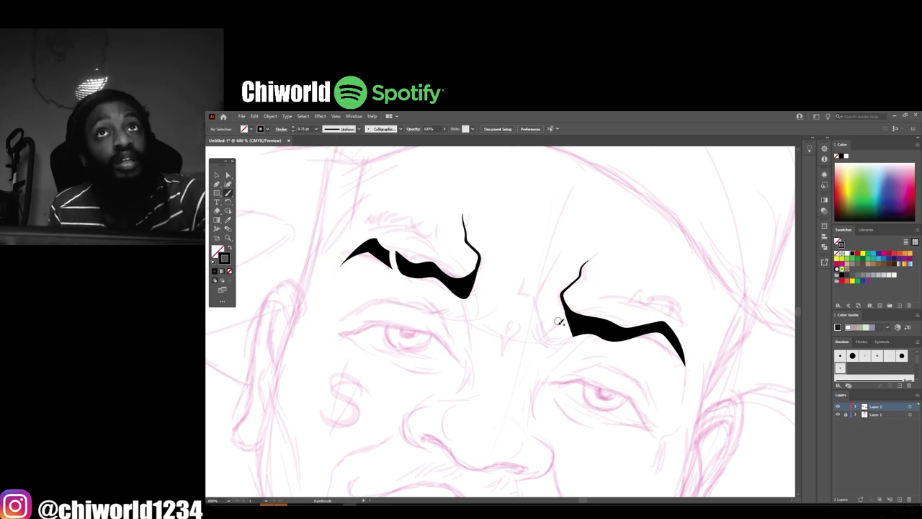
Paint thick tapered lid lines over the right and left eyes
scroll(478, 295, "down", 3)
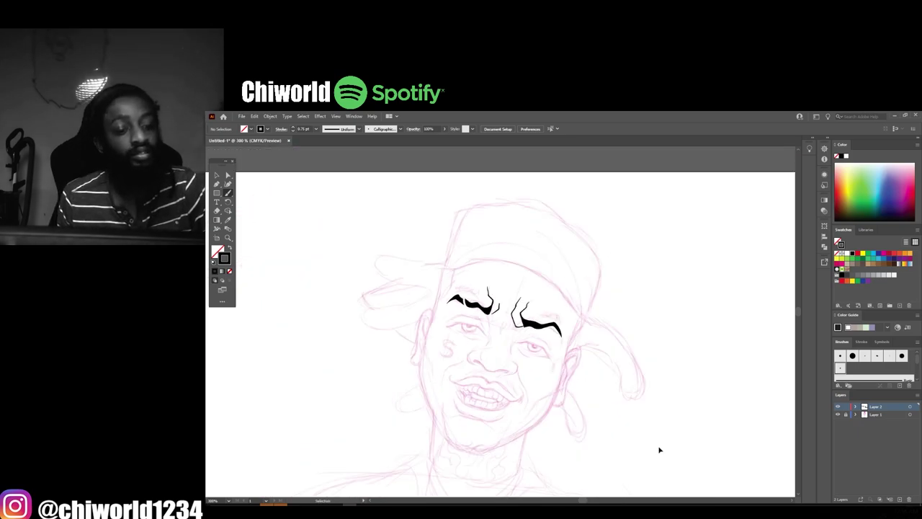
scroll(603, 425, "up", 3)
mouse_move(723, 317)
left_mouse_down()
mouse_move(582, 251)
mouse_move(731, 324)
left_mouse_up()
scroll(703, 369, "up", 1)
mouse_move(379, 247)
left_mouse_down()
mouse_move(328, 225)
mouse_move(432, 203)
mouse_move(582, 292)
left_mouse_up()
scroll(616, 341, "down", 3)
scroll(680, 387, "up", 3)
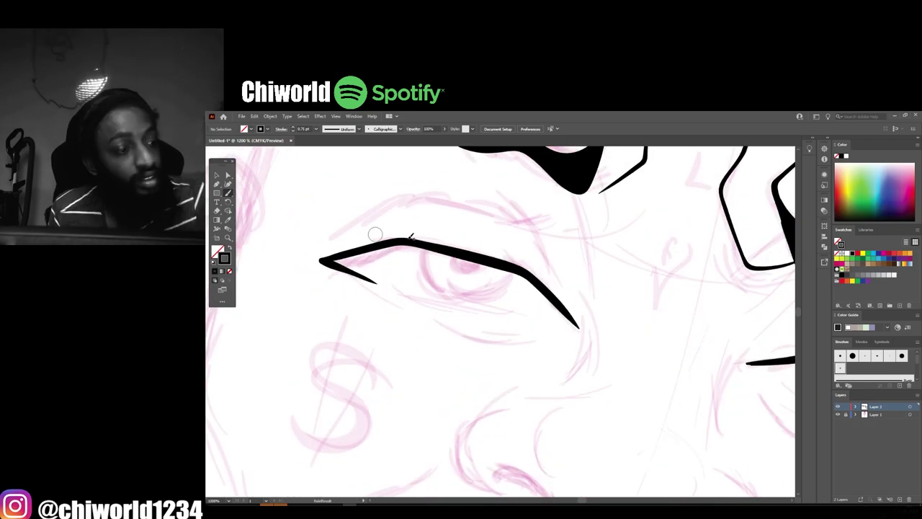
Draw the left iris with the Pencil and make it solid black with Shift+X
left_click(227, 193)
left_click_drag(326, 260, 471, 295)
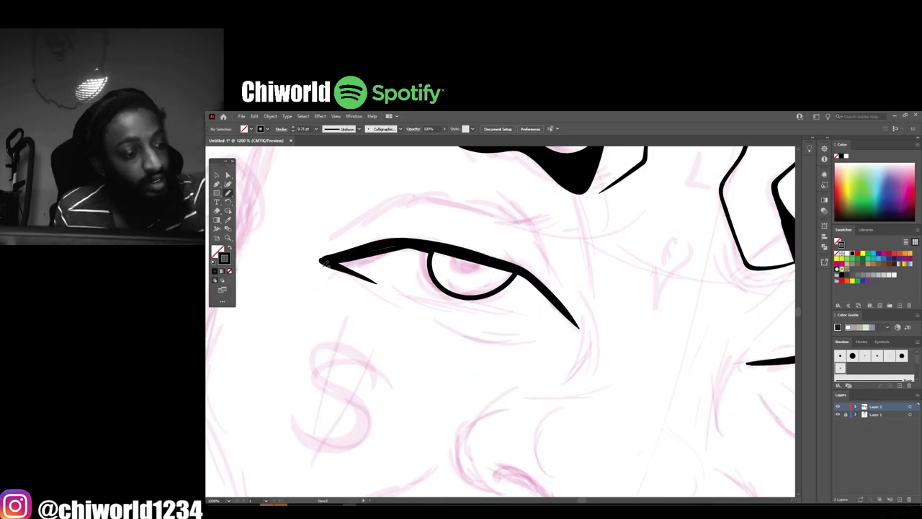
key("v")
double_click(456, 286)
key("shift+x")
key("Escape")
scroll(504, 403, "down", 3)
scroll(500, 403, "up", 3)
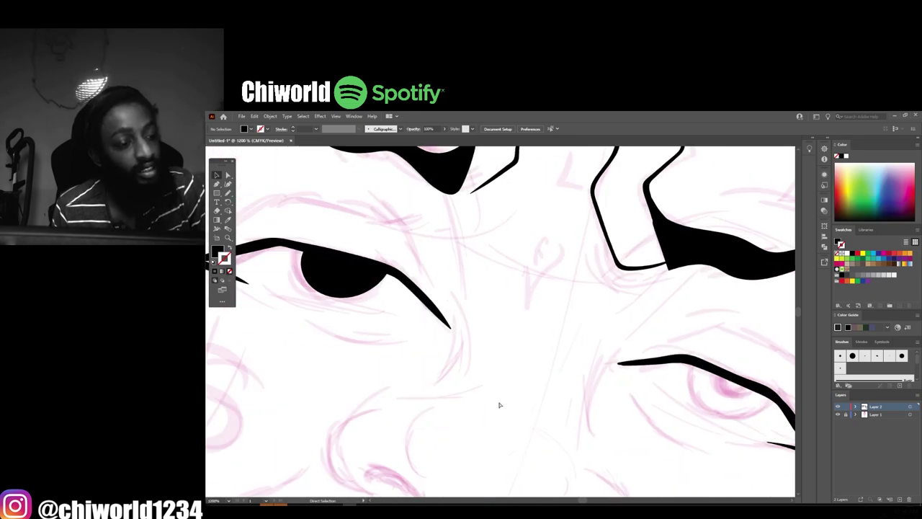
scroll(498, 404, "up", 1)
Draw a solid black iris in the right eye with the Pencil
key("n")
scroll(445, 286, "down", 3)
scroll(449, 325, "up", 3)
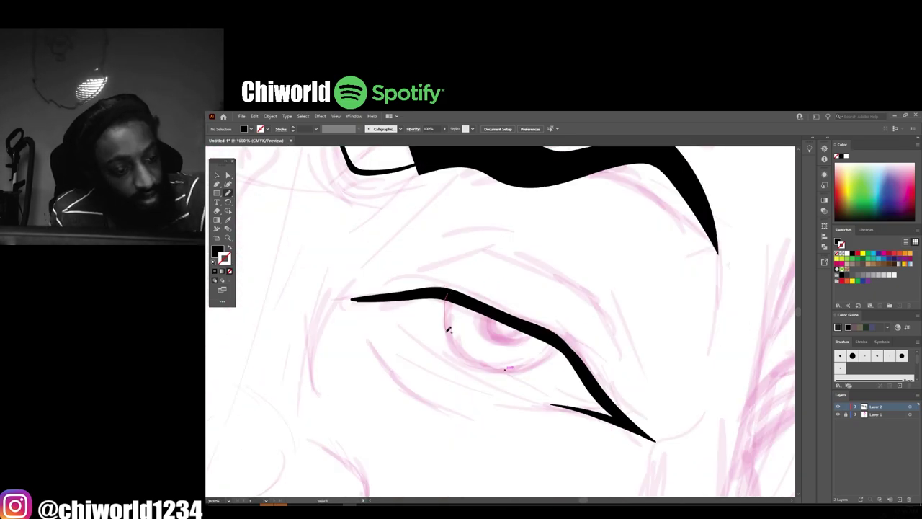
left_click_drag(449, 325, 530, 255)
scroll(605, 423, "down", 3)
scroll(605, 423, "up", 2)
scroll(480, 325, "up", 2)
Outline a black dreadlock on the left side of the head
left_click_drag(509, 224, 477, 326)
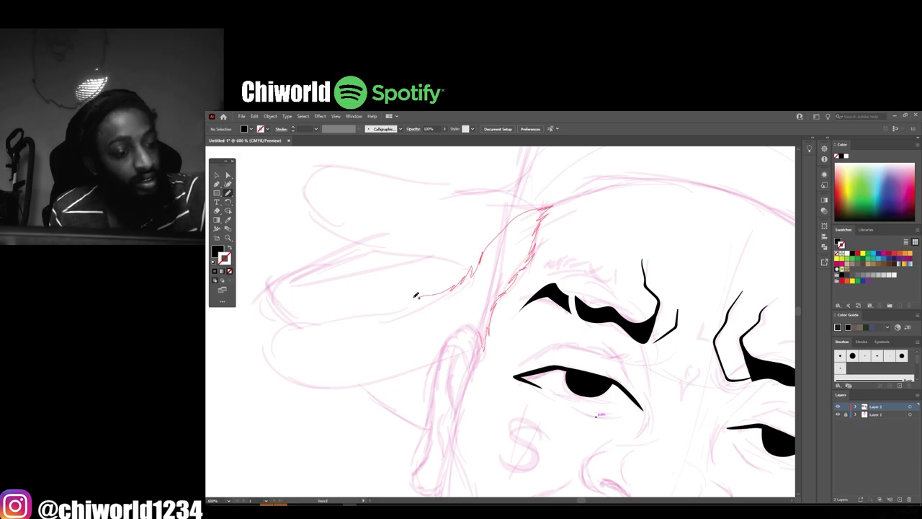
scroll(476, 326, "down", 3)
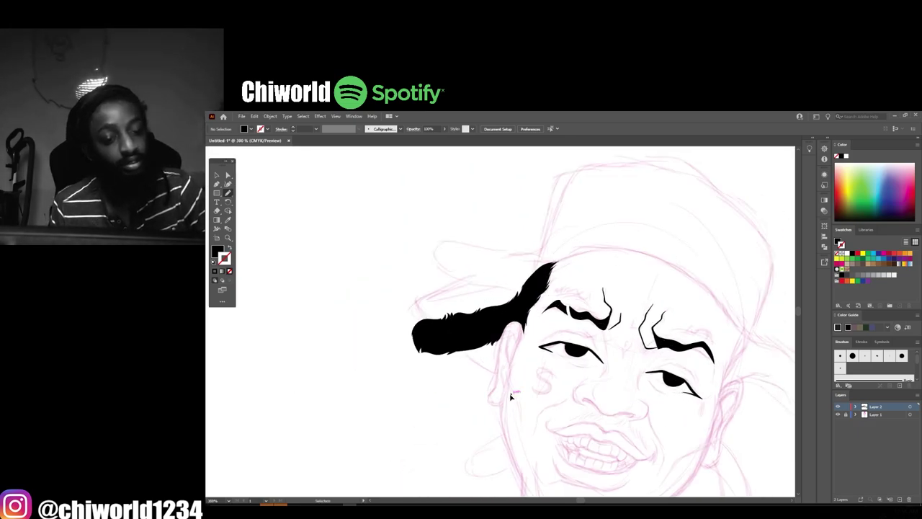
scroll(510, 395, "up", 3)
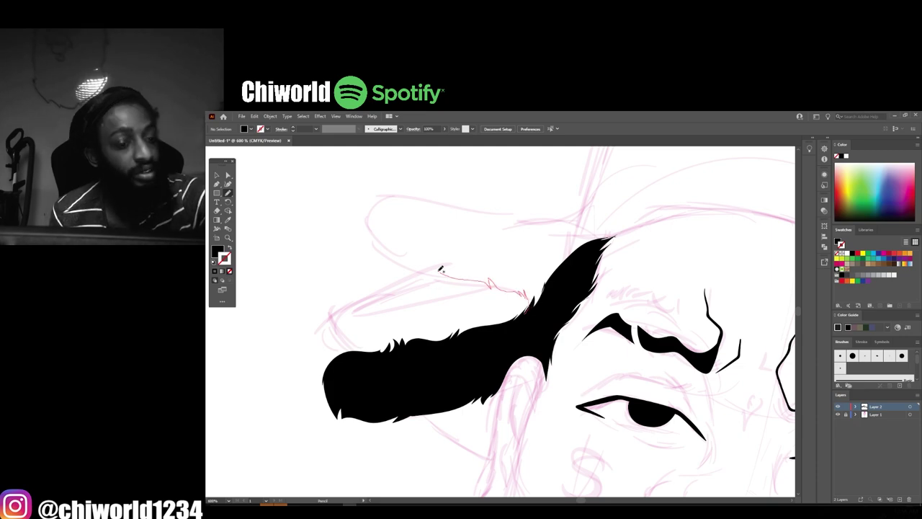
scroll(635, 226, "down", 2)
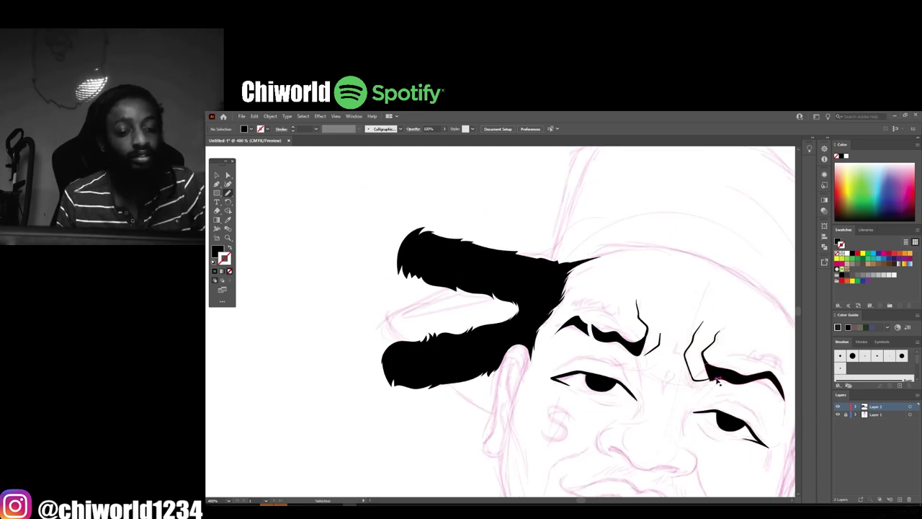
scroll(672, 430, "down", 3)
scroll(676, 425, "up", 1)
scroll(763, 410, "up", 1)
scroll(763, 409, "up", 2)
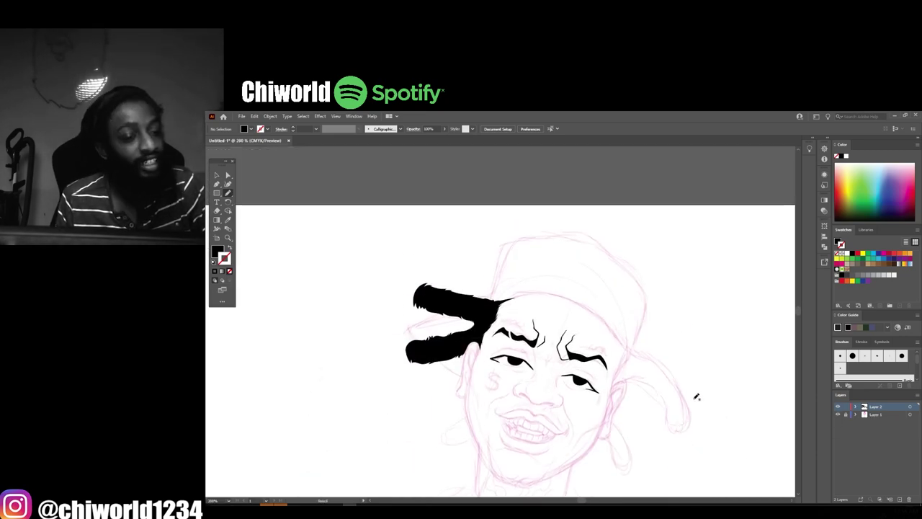
scroll(696, 392, "up", 1)
Resize the black dreadlock shapes with the Selection tool
key("v")
left_click_drag(359, 244, 365, 267)
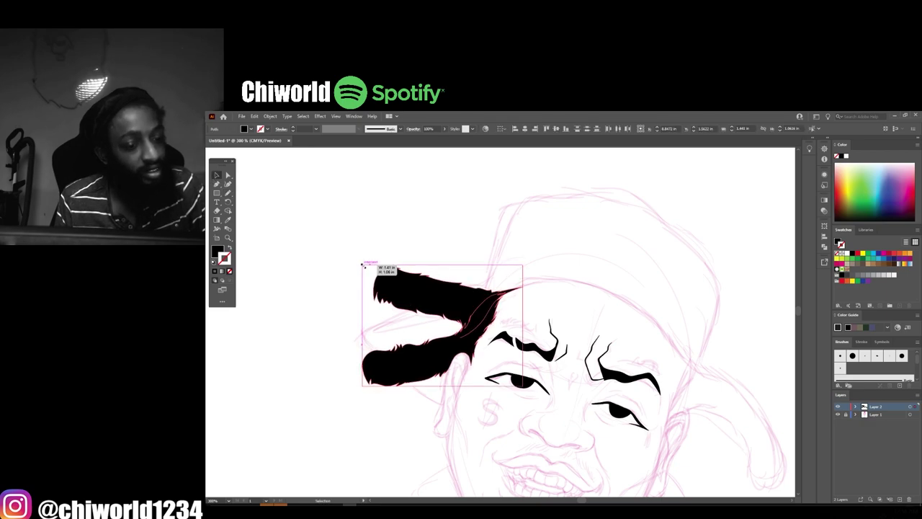
scroll(477, 412, "down", 2)
scroll(486, 409, "up", 3)
Ink the side of the face and the jawline down to the chin with the Paintbrush
left_click(227, 193)
left_click(245, 193)
left_click_drag(430, 173, 405, 250)
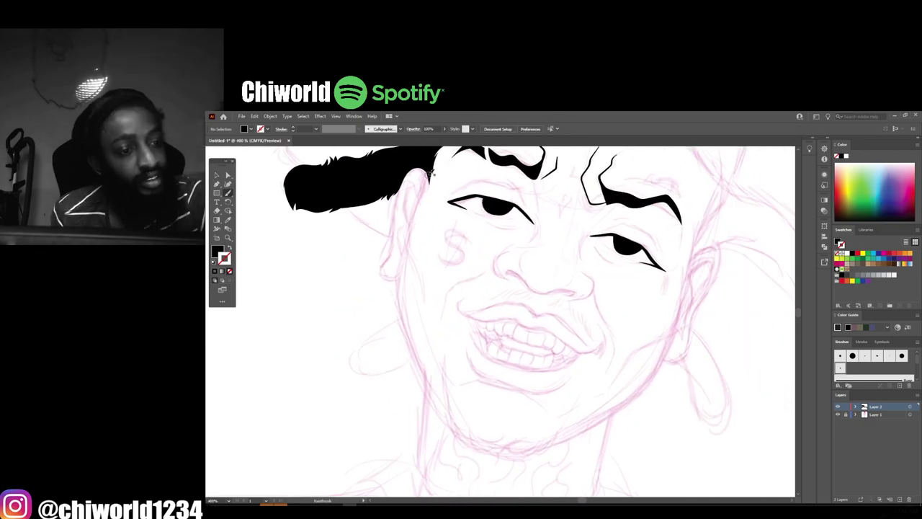
mouse_move(393, 306)
left_mouse_down()
mouse_move(450, 418)
mouse_move(709, 216)
left_mouse_up()
Ink the nose's upper crease and both nostril curves, redrawing the right nostril crease
key("ctrl+minus")
key("ctrl+minus")
key("ctrl+minus")
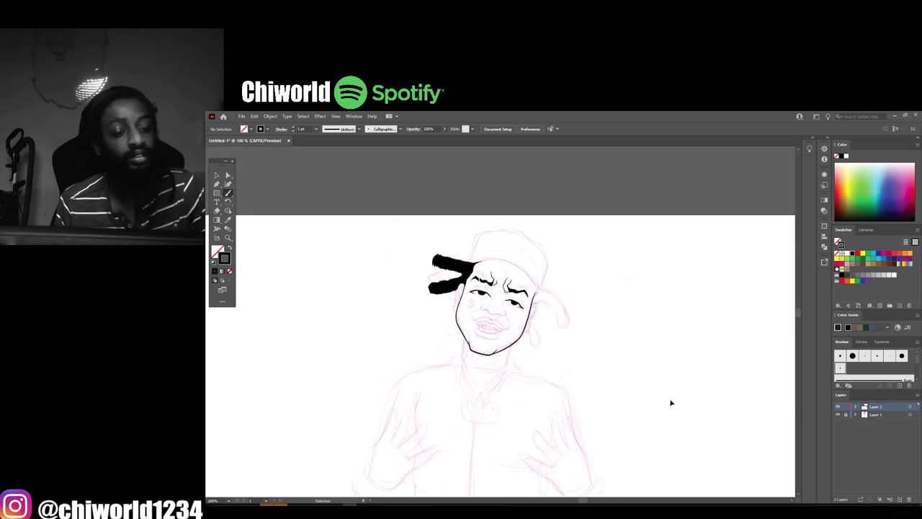
key("ctrl+plus")
key("ctrl+plus")
key("ctrl+plus")
key("ctrl+plus")
key("ctrl+plus")
key("ctrl+plus")
mouse_move(520, 307)
left_mouse_down()
mouse_move(574, 324)
mouse_move(648, 318)
left_mouse_up()
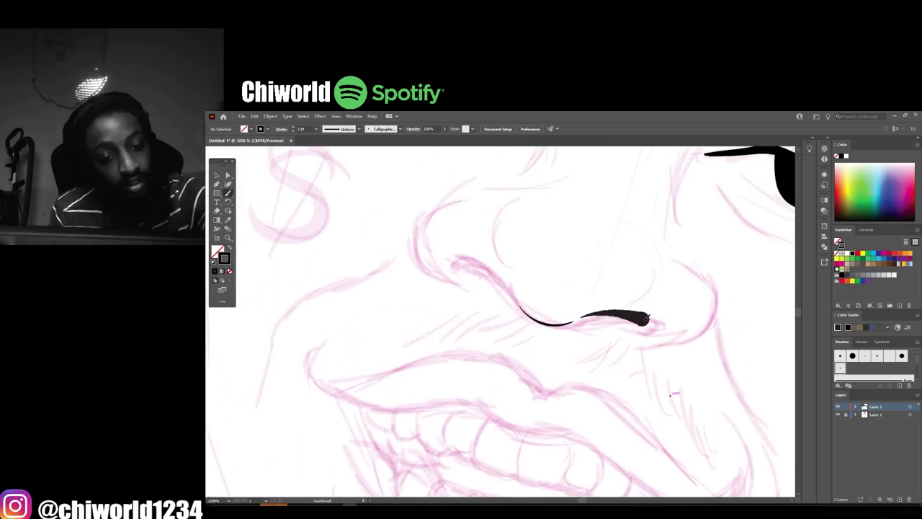
key("ctrl+z")
left_click_drag(582, 315, 654, 325)
mouse_move(508, 290)
left_mouse_down()
mouse_move(412, 232)
mouse_move(468, 193)
left_mouse_up()
mouse_move(636, 343)
left_mouse_down()
mouse_move(657, 339)
mouse_move(713, 265)
left_mouse_up()
key("ctrl+minus")
key("ctrl+minus")
key("ctrl+minus")
key("ctrl+minus")
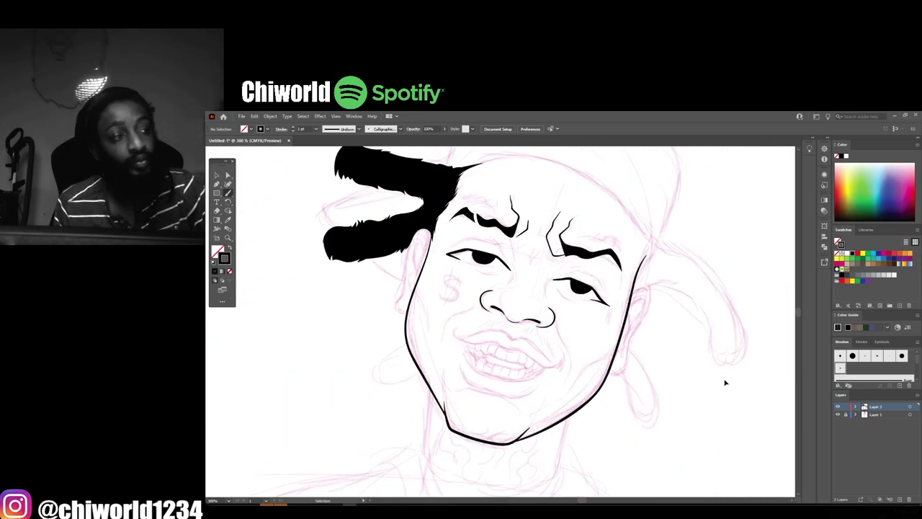
key("ctrl+plus")
key("ctrl+plus")
key("ctrl+plus")
left_click_drag(589, 303, 611, 246)
key("ctrl+minus")
key("ctrl+minus")
key("ctrl+minus")
Check the ink with the sketch hidden, then ink the under-eye line and right cheek crease
left_click(837, 415)
key("ctrl+plus")
key("ctrl+plus")
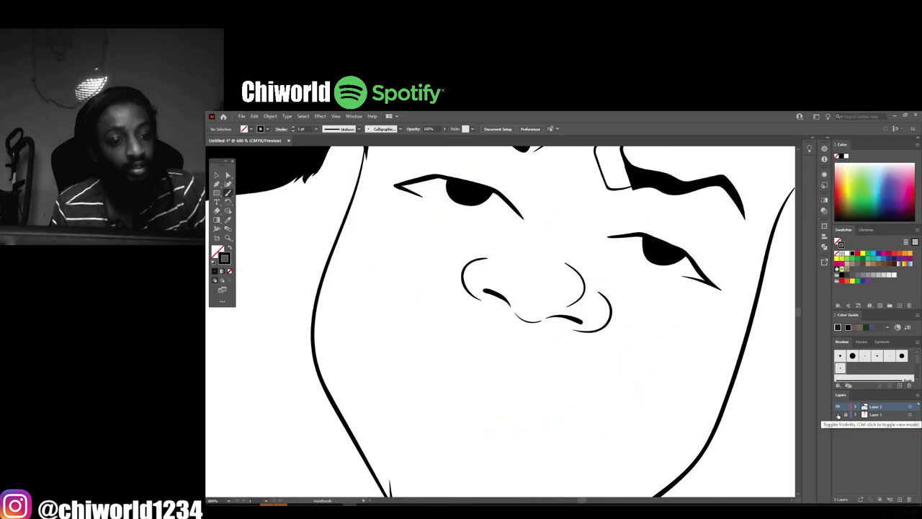
left_click(838, 415)
left_click_drag(697, 290, 616, 248)
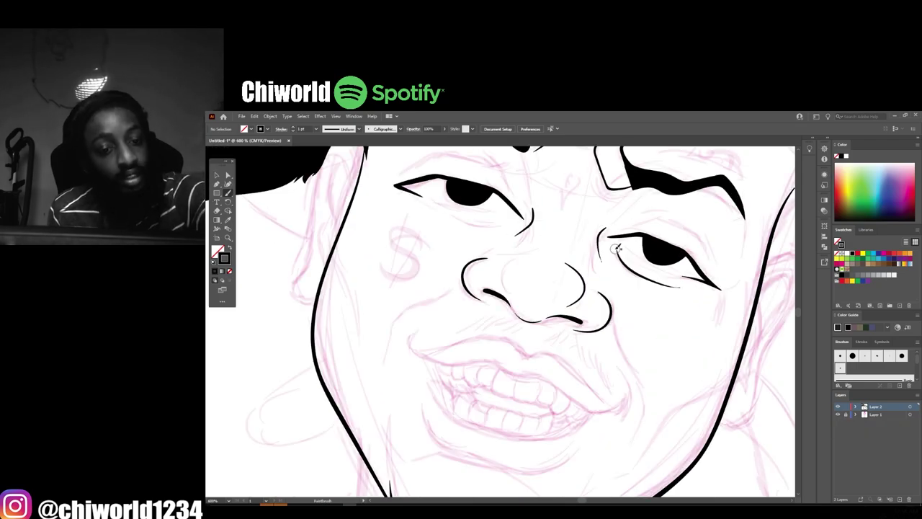
key("ctrl+minus")
key("ctrl+minus")
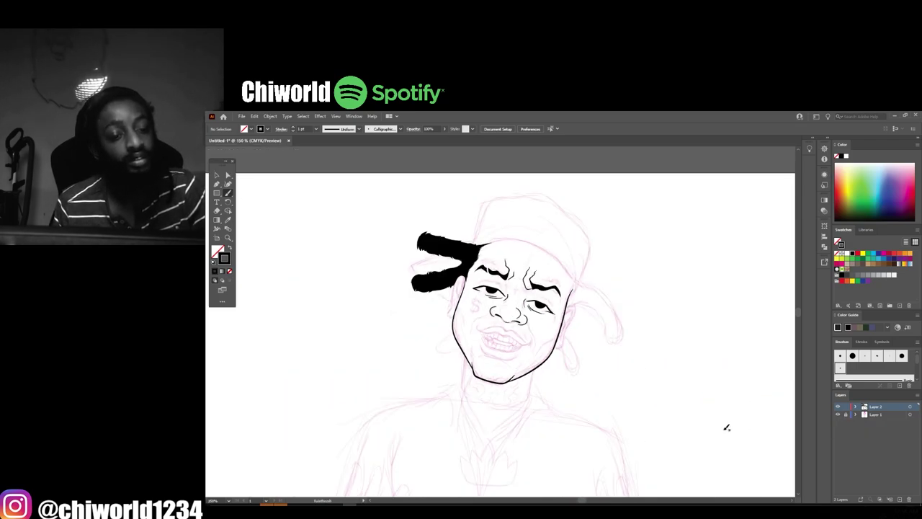
key("ctrl+plus")
key("ctrl+plus")
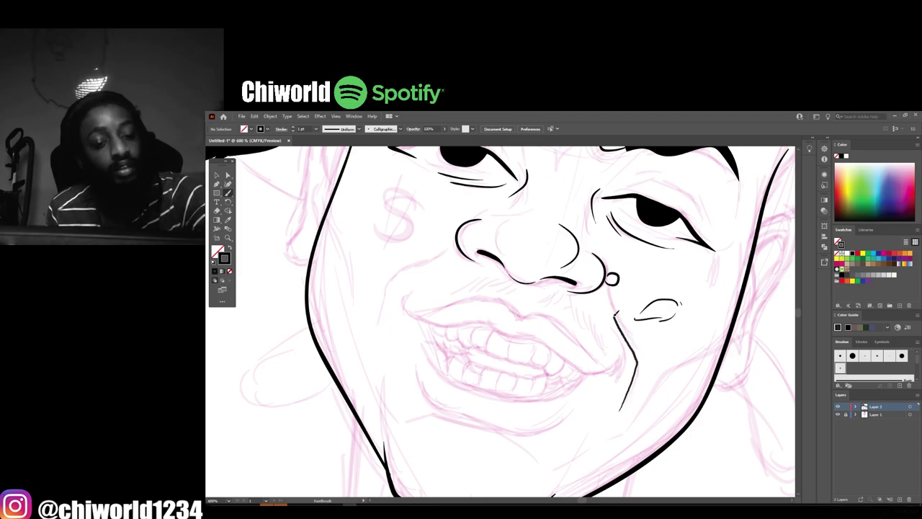
left_click_drag(615, 313, 607, 292)
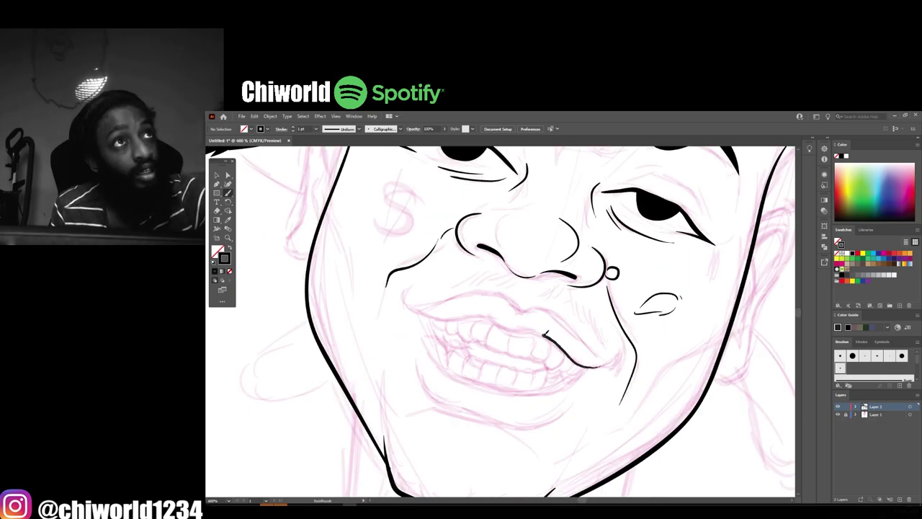
Ink bold upper and lower lip outlines running down to the mouth corner
key("ctrl+z")
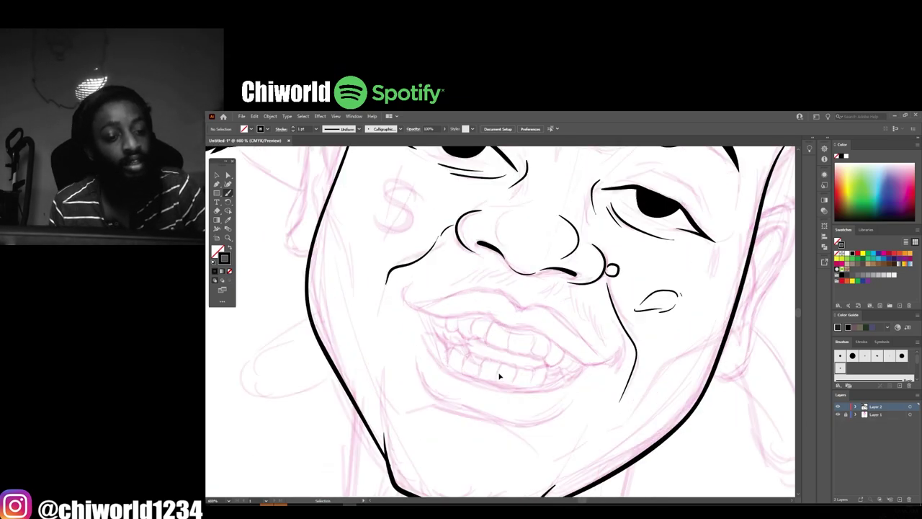
key("ctrl+equal")
left_click_drag(341, 286, 728, 401)
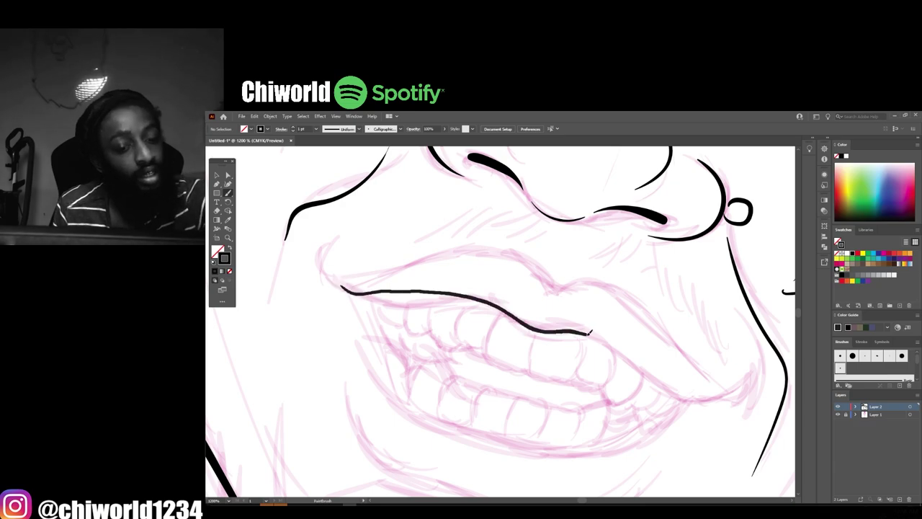
key("ctrl+minus")
key("ctrl+minus")
key("ctrl+minus")
key("ctrl+equal")
key("ctrl+equal")
key("ctrl+equal")
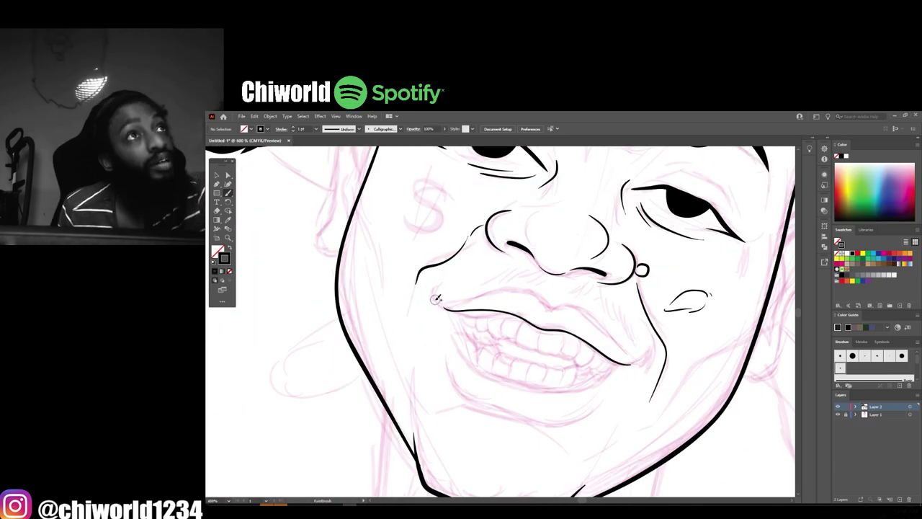
left_click_drag(624, 335, 634, 363)
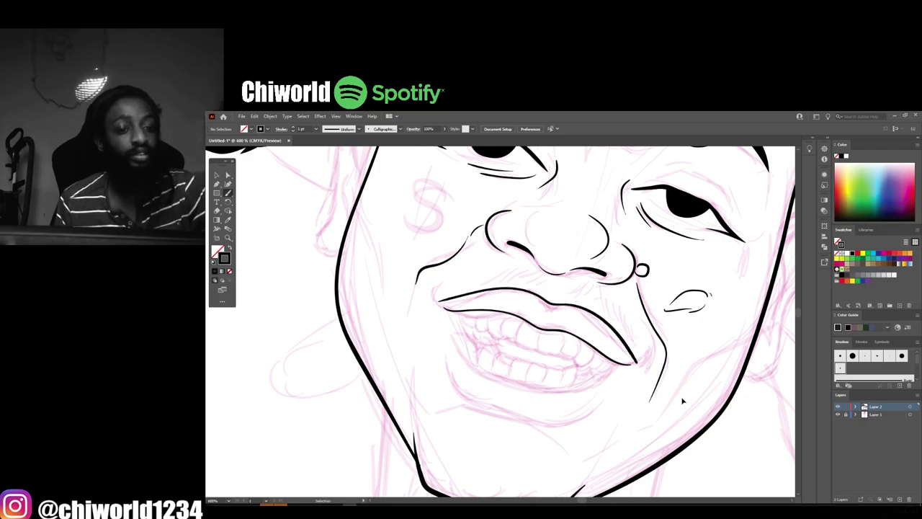
key("ctrl+minus")
key("ctrl+minus")
key("ctrl+minus")
key("ctrl+equal")
key("ctrl+equal")
key("ctrl+equal")
key("ctrl+equal")
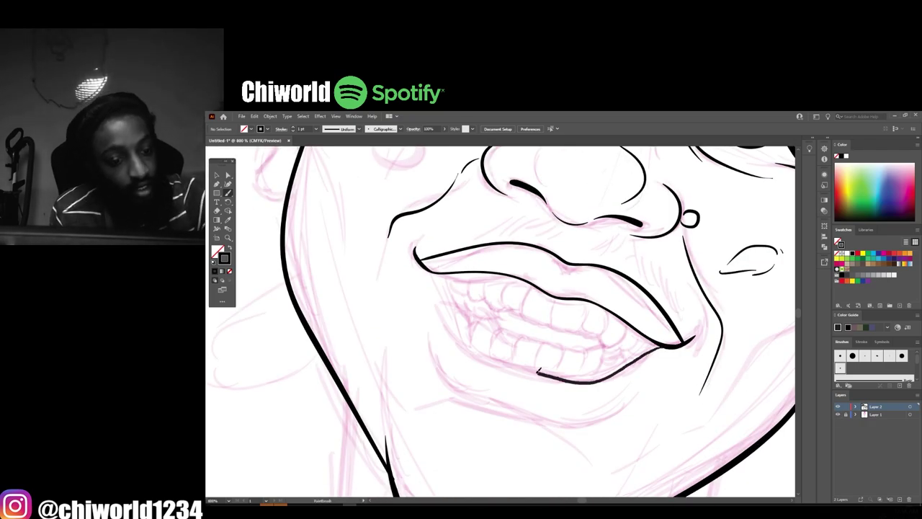
key("ctrl+minus")
key("ctrl+minus")
key("ctrl+equal")
key("ctrl+equal")
left_click_drag(391, 258, 533, 403)
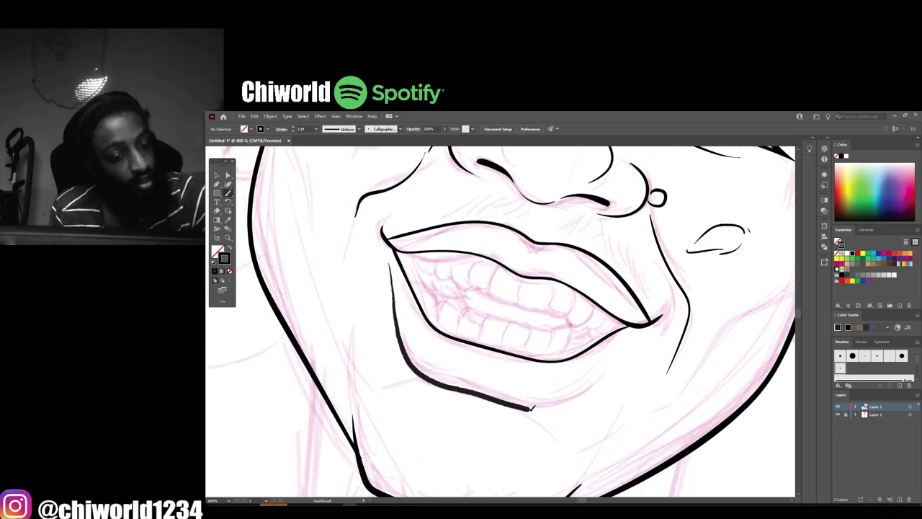
key("ctrl+minus")
key("ctrl+minus")
key("ctrl+equal")
key("ctrl+equal")
key("ctrl+equal")
key("ctrl+minus")
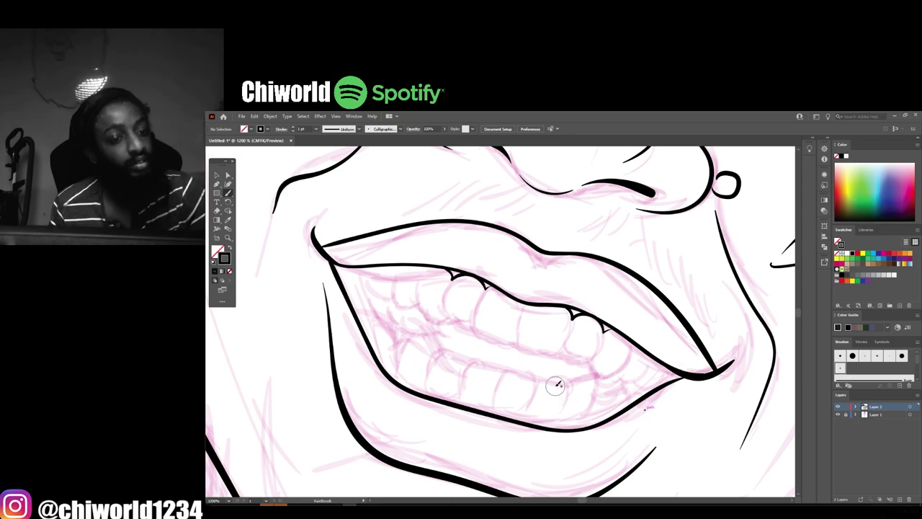
Outline each upper tooth from beside the front tooth to the row's left end
key("ctrl+equal")
left_click_drag(496, 355, 453, 283)
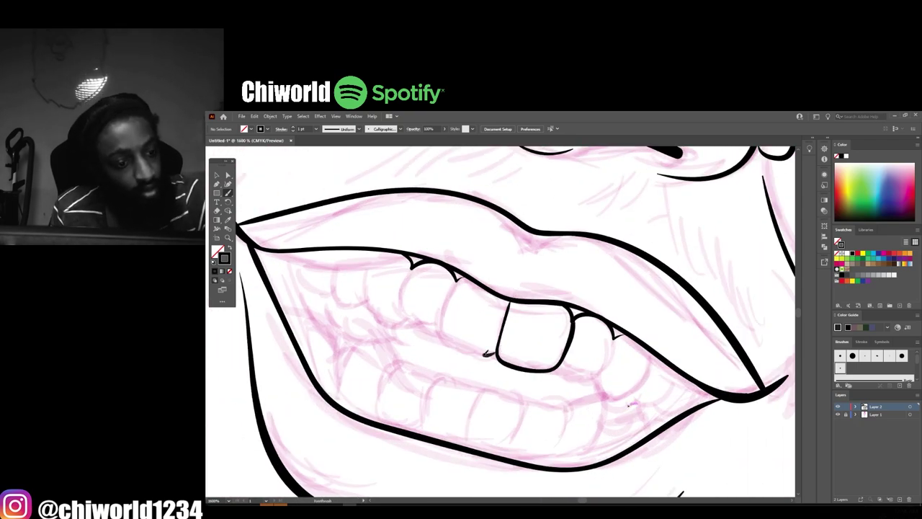
left_click_drag(437, 328, 412, 268)
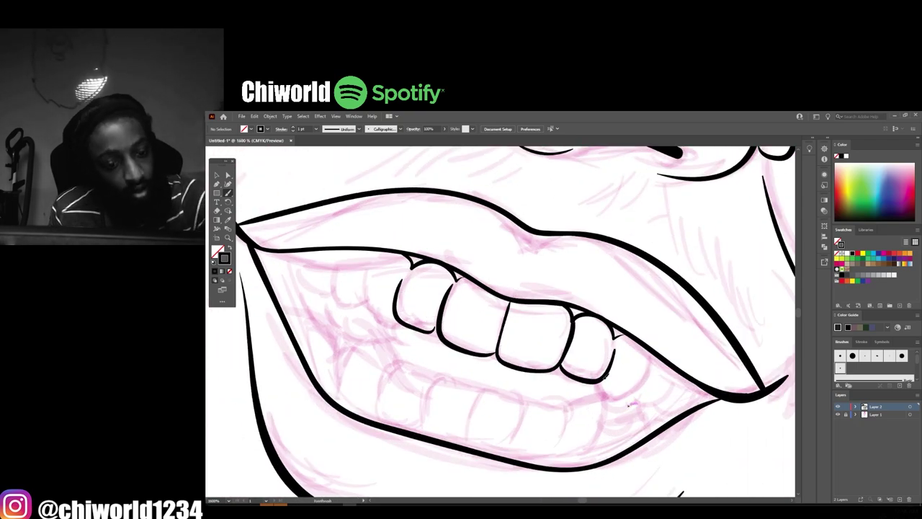
left_click_drag(399, 328, 357, 266)
key("ctrl+minus")
left_click(838, 415)
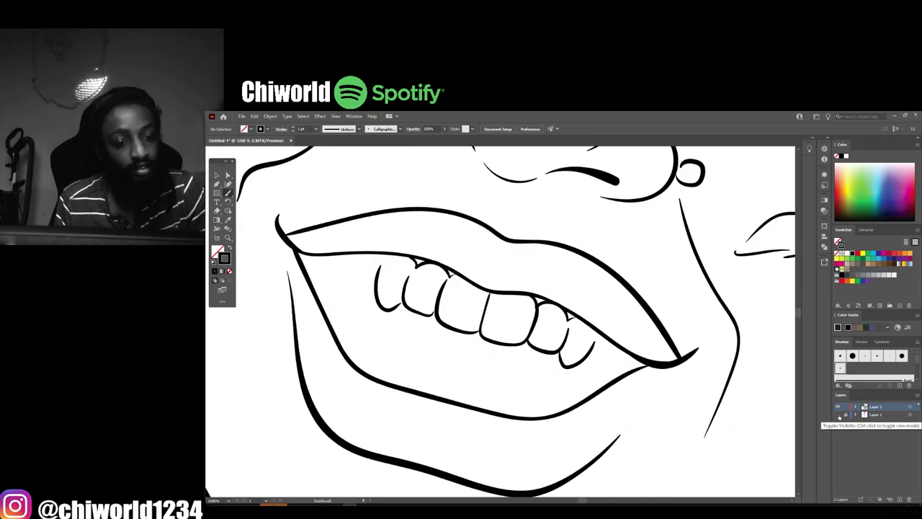
left_click(837, 414)
left_click_drag(379, 299, 334, 258)
left_click_drag(352, 292, 324, 273)
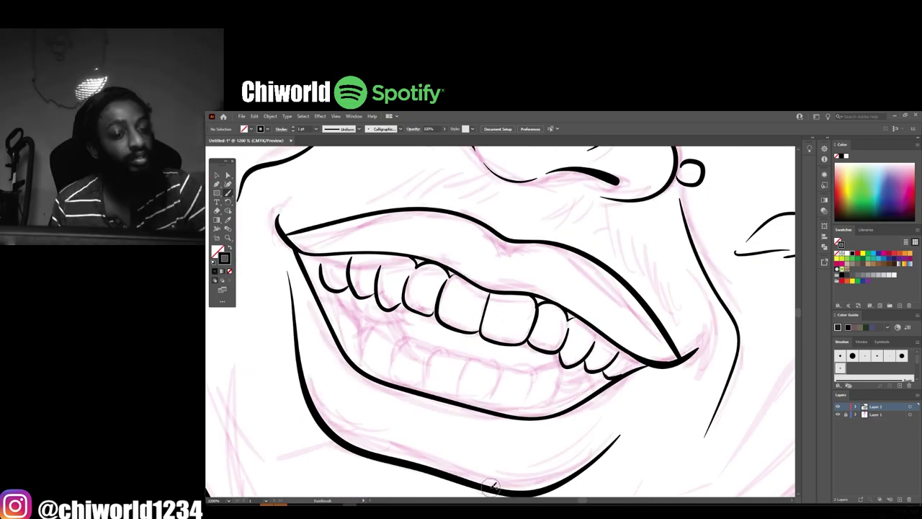
Outline the row of lower front teeth plus a lower tooth on the right
key("ctrl+plus")
left_click_drag(545, 336, 495, 380)
left_click_drag(508, 333, 453, 364)
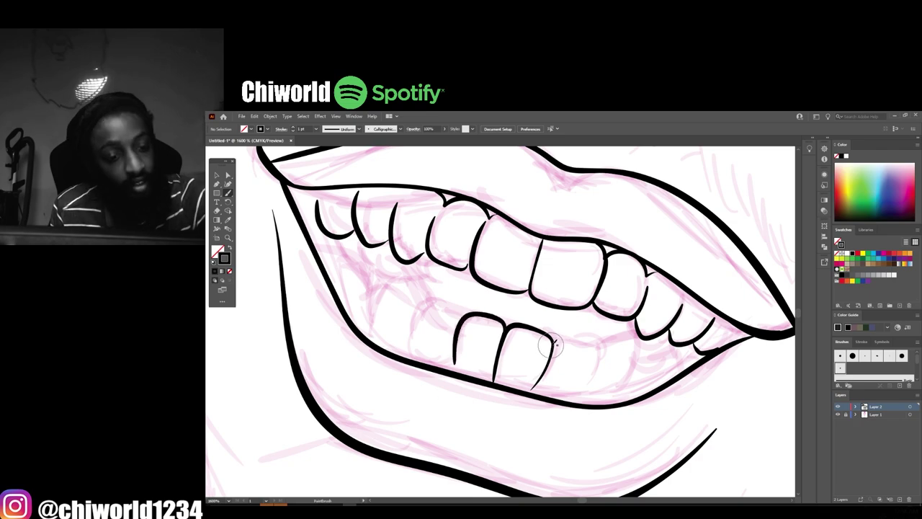
left_click_drag(540, 339, 576, 400)
left_click_drag(478, 320, 411, 356)
left_click_drag(608, 339, 630, 391)
Add cusp lines to the upper-left teeth and small gum lines, then review without the sketch
left_click_drag(422, 272, 380, 308)
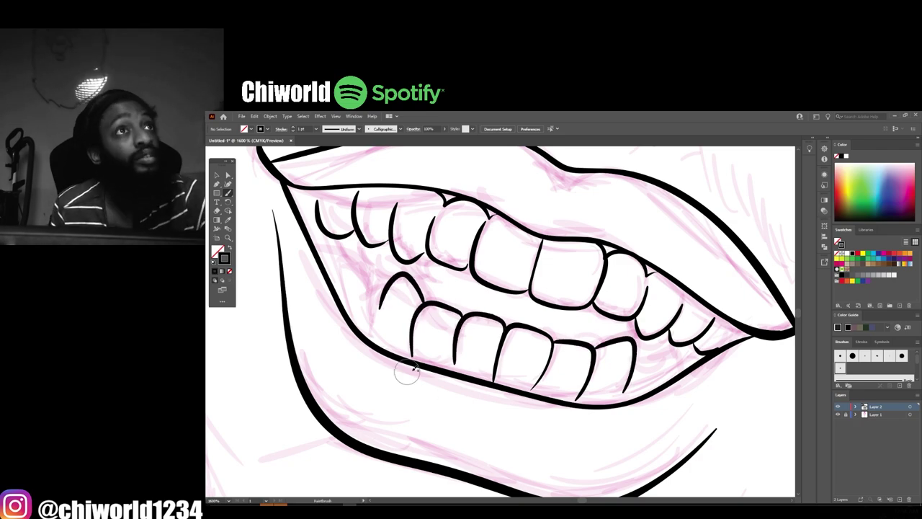
left_click_drag(639, 338, 666, 368)
left_click_drag(398, 302, 360, 248)
left_click_drag(389, 249, 346, 274)
key("ctrl+minus")
key("ctrl+minus")
key("ctrl+minus")
key("ctrl+minus")
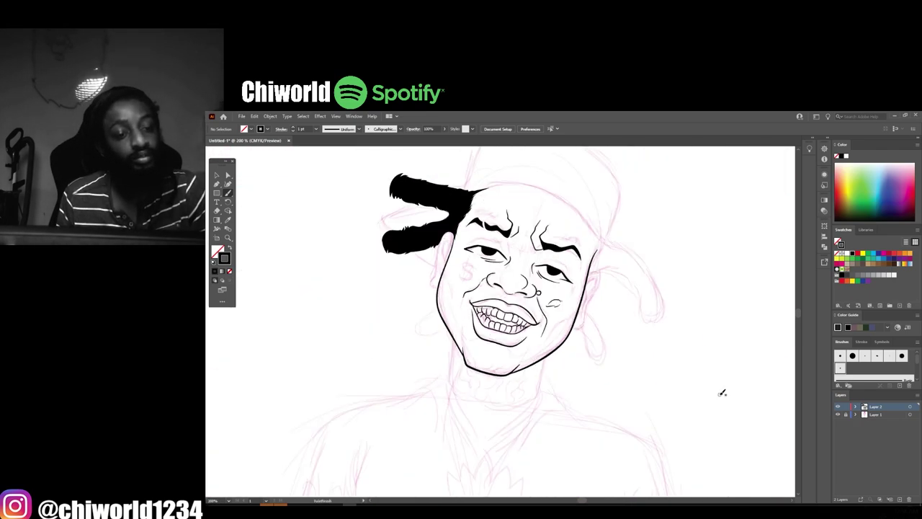
left_click(836, 415)
key("ctrl+plus")
key("ctrl+plus")
key("ctrl+plus")
left_click(837, 415)
key("ctrl+plus")
key("ctrl+plus")
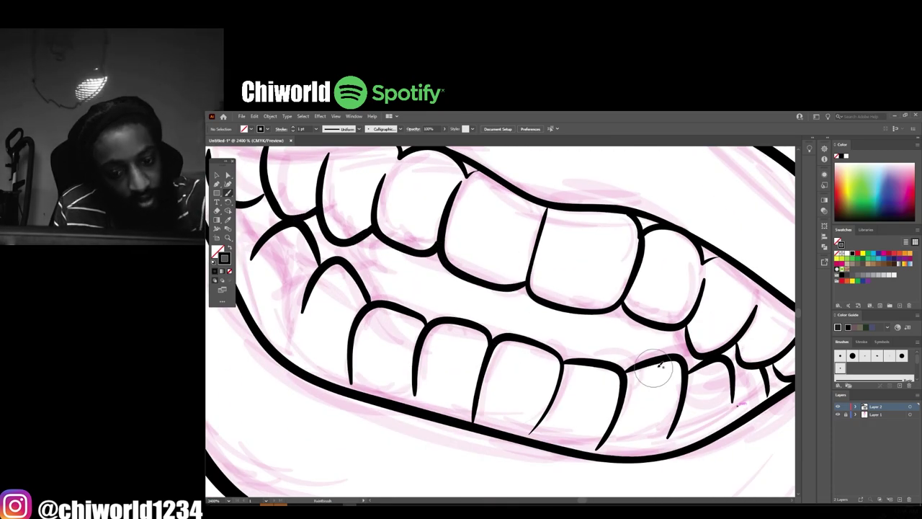
key("ctrl+minus")
key("ctrl+minus")
key("ctrl+minus")
key("ctrl+minus")
key("ctrl+minus")
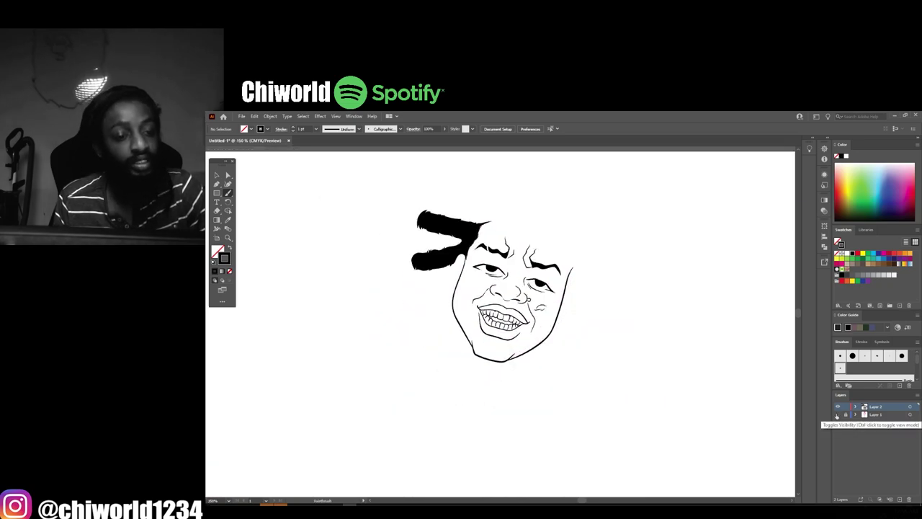
key("ctrl+plus")
key("ctrl+plus")
key("ctrl+plus")
key("ctrl+minus")
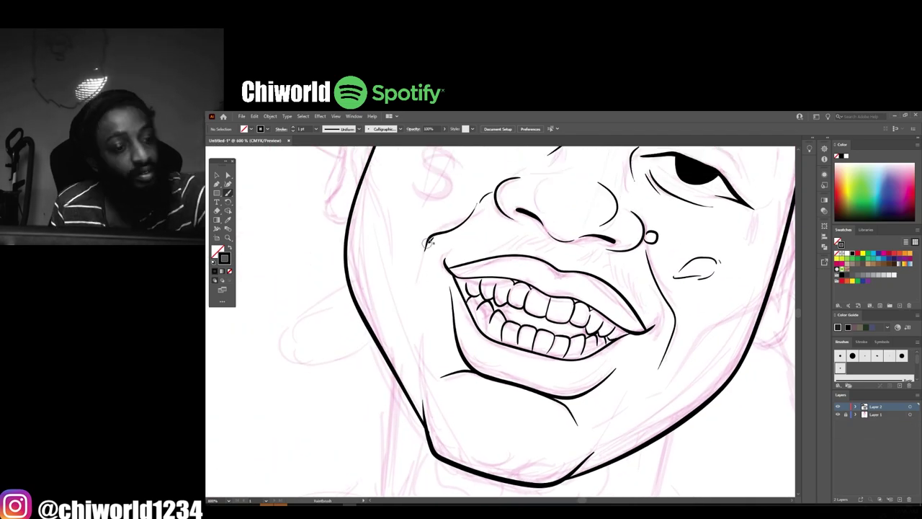
Ink the S of the dollar-sign tattoo on the cheek
scroll(428, 263, "up", 5)
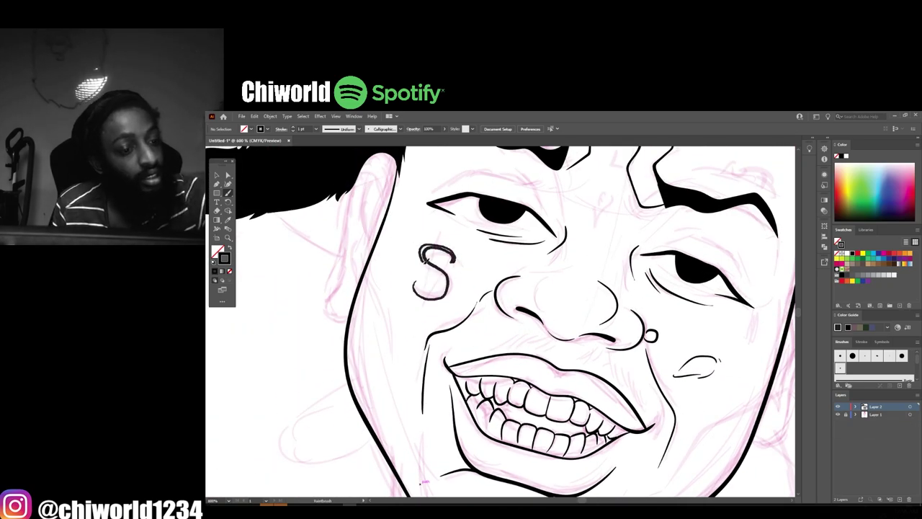
left_click_drag(414, 294, 420, 257)
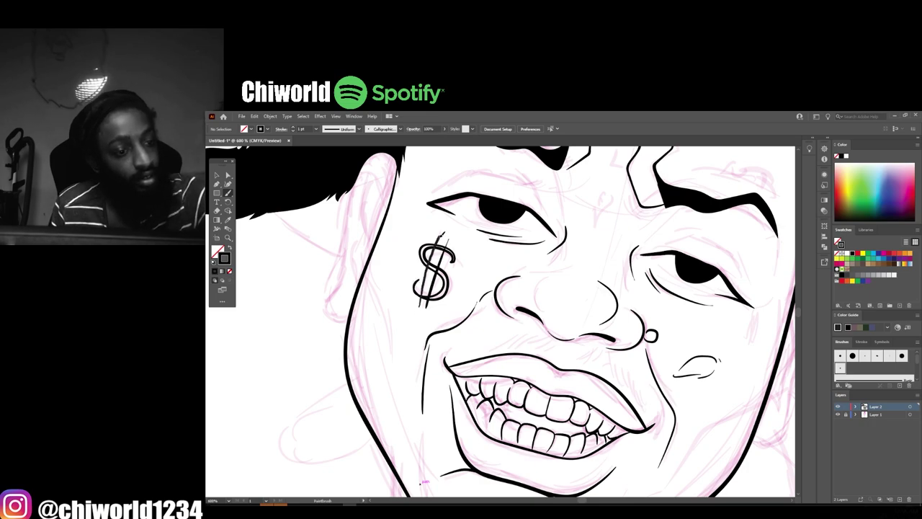
key("ctrl+minus")
key("ctrl+minus")
key("ctrl+plus")
key("ctrl+plus")
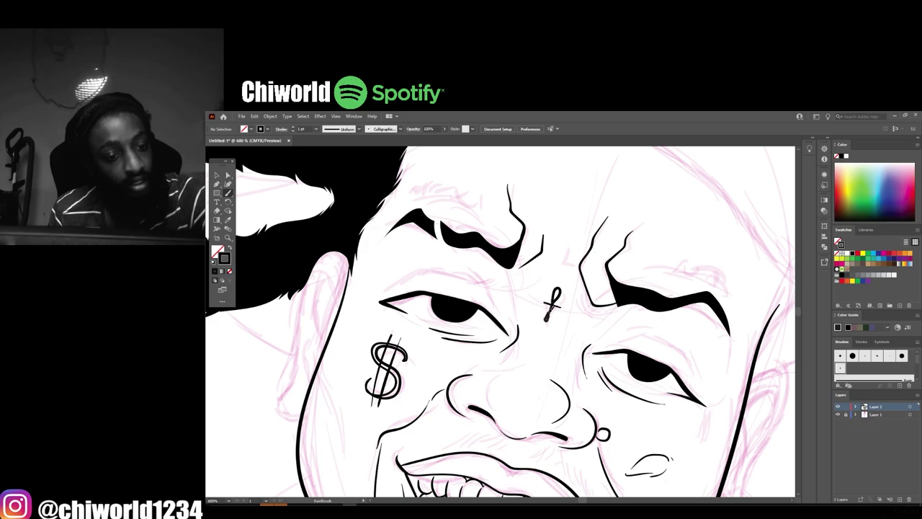
key("ctrl+minus")
key("ctrl+minus")
key("ctrl+plus")
key("ctrl+plus")
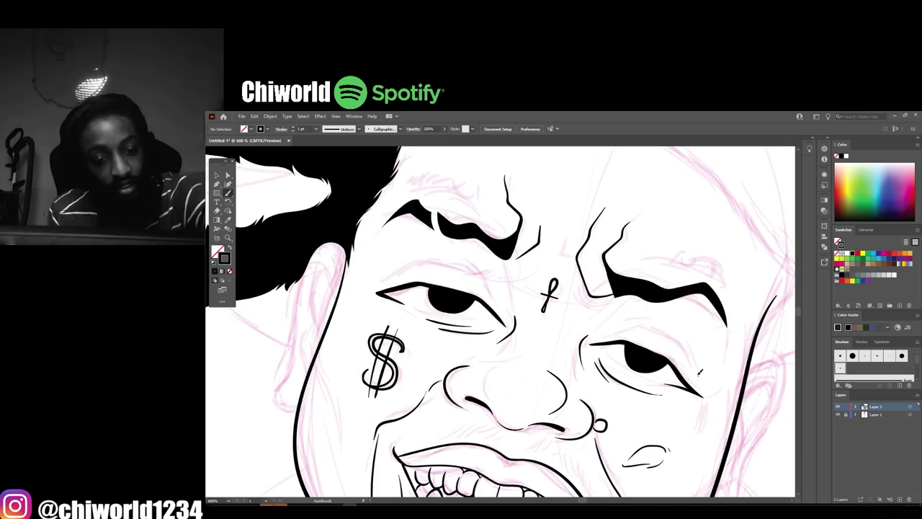
key("ctrl+minus")
key("ctrl+minus")
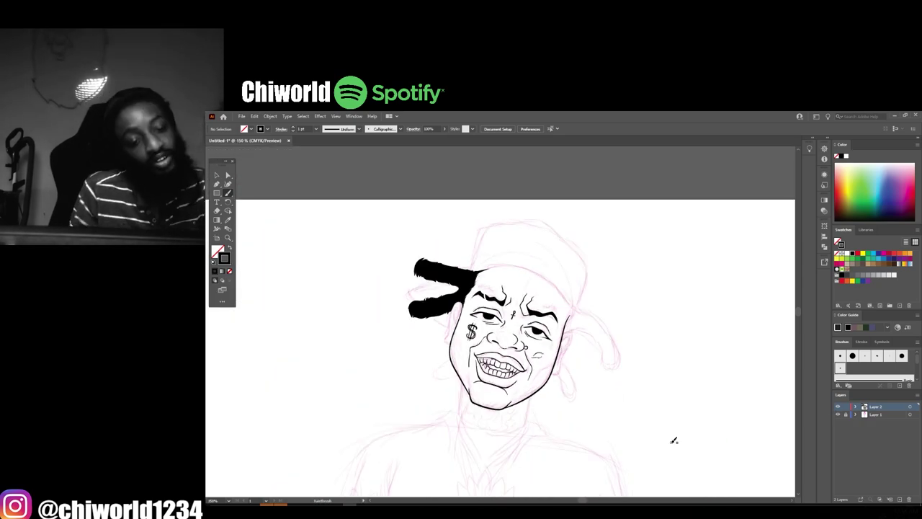
key("ctrl+plus")
key("ctrl+plus")
Finish the name lettering above the right eyebrow, checking the tattoos with the sketch hidden
scroll(494, 294, "up", 1)
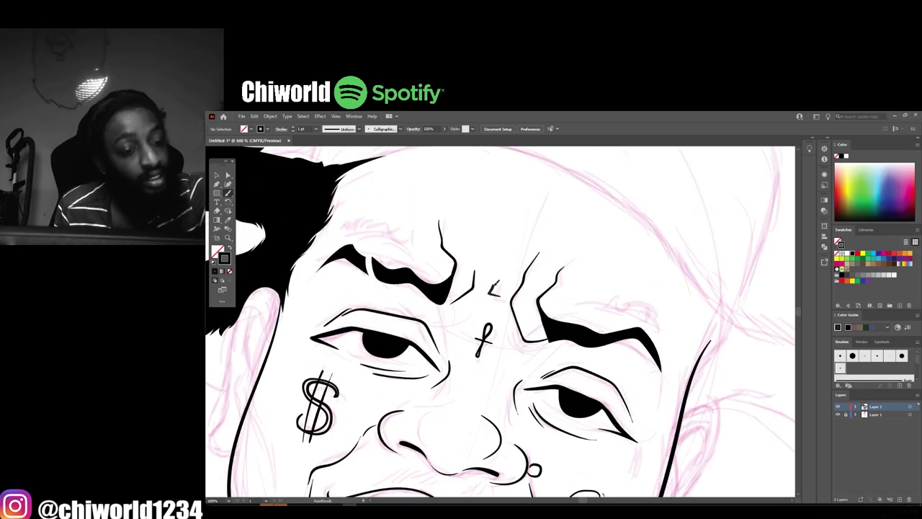
key("ctrl+minus")
key("ctrl+minus")
key("ctrl+minus")
left_click(837, 415)
key("ctrl+plus")
key("ctrl+plus")
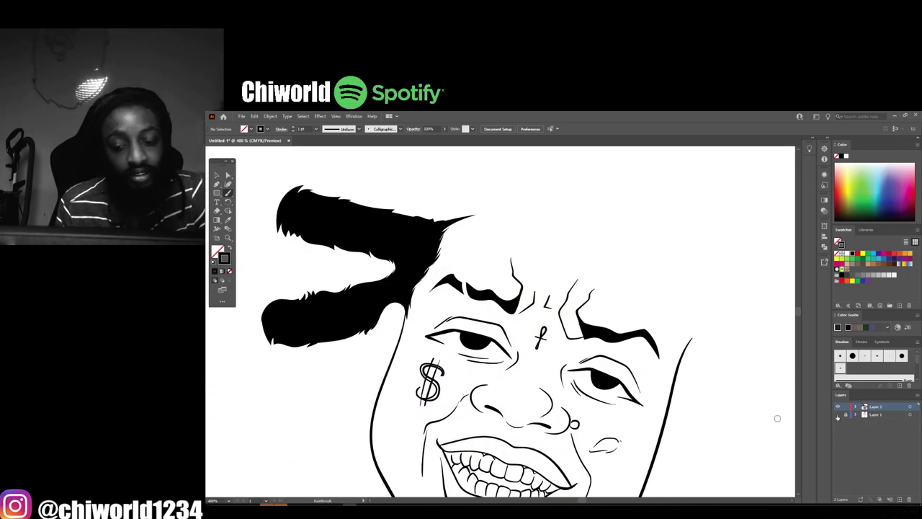
left_click(837, 415)
key("ctrl+plus")
key("ctrl+plus")
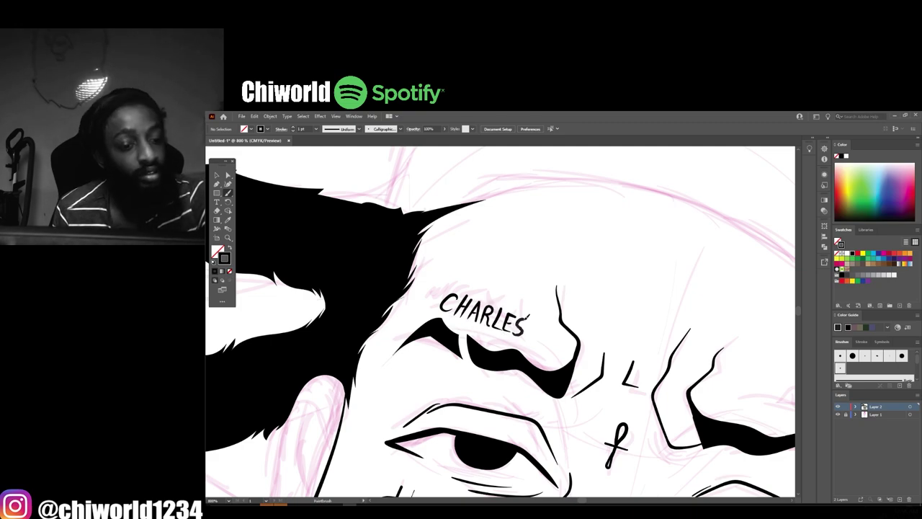
key("ctrl+minus")
key("ctrl+minus")
key("ctrl+minus")
key("ctrl+plus")
key("ctrl+plus")
key("ctrl+plus")
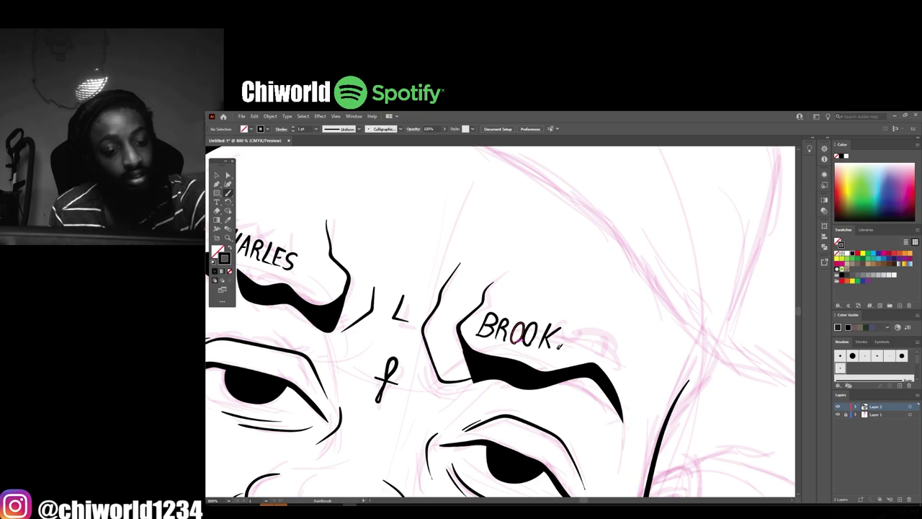
left_click_drag(574, 330, 562, 352)
key("ctrl+minus")
key("ctrl+minus")
key("ctrl+minus")
key("ctrl+minus")
key("ctrl+plus")
key("ctrl+plus")
key("ctrl+plus")
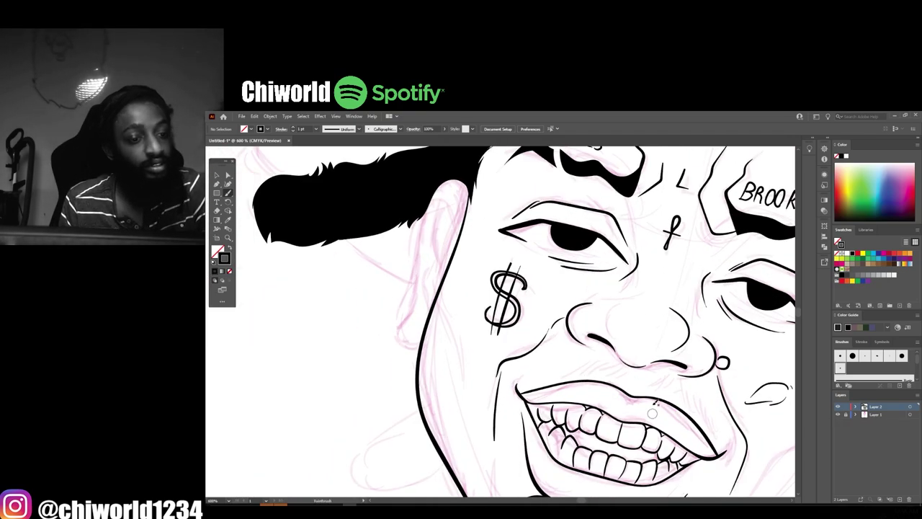
scroll(419, 396, "up", 3)
left_click_drag(396, 374, 434, 271)
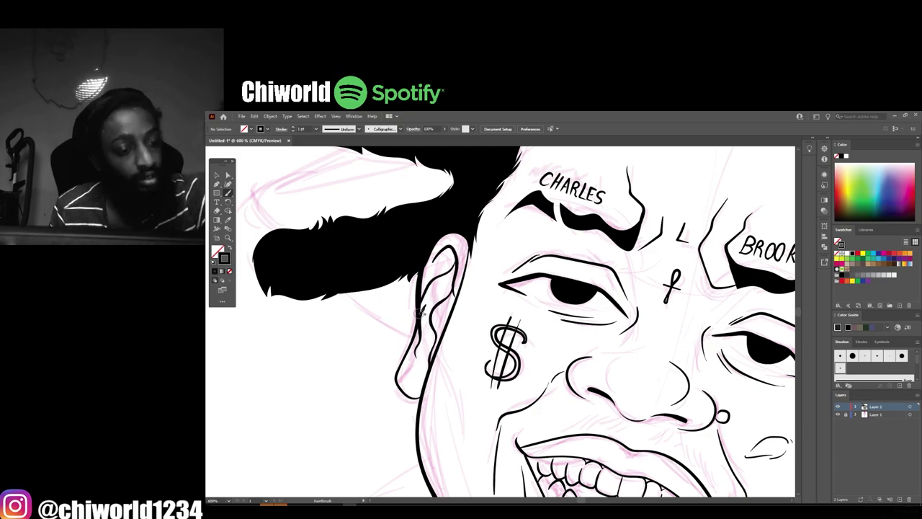
key("ctrl+minus")
key("ctrl+minus")
key("ctrl+minus")
key("ctrl+plus")
key("ctrl+plus")
key("ctrl+plus")
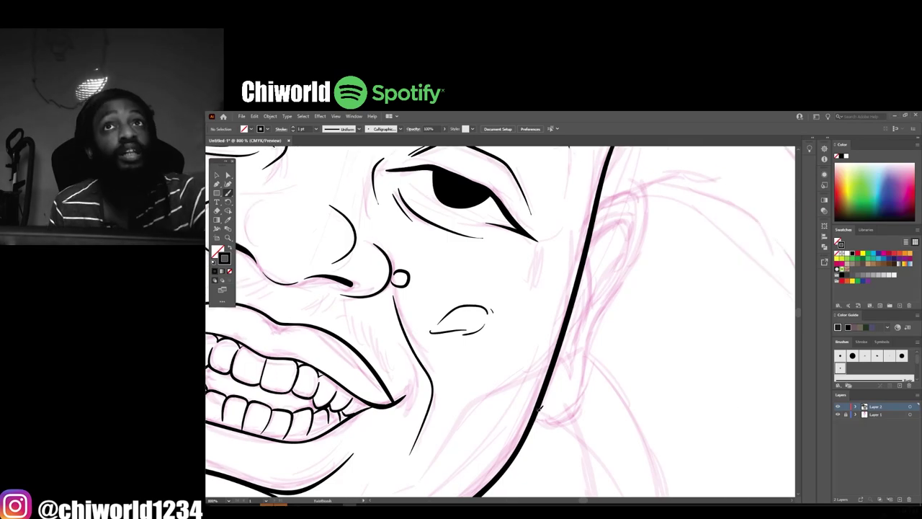
left_click_drag(589, 327, 602, 188)
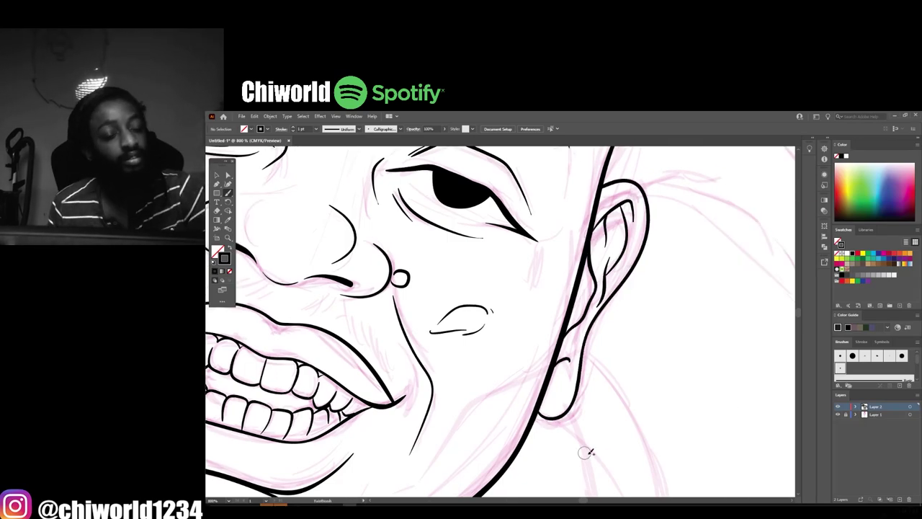
key("ctrl+minus")
key("ctrl+minus")
key("ctrl+minus")
key("ctrl+plus")
left_click(316, 128)
left_click(325, 148)
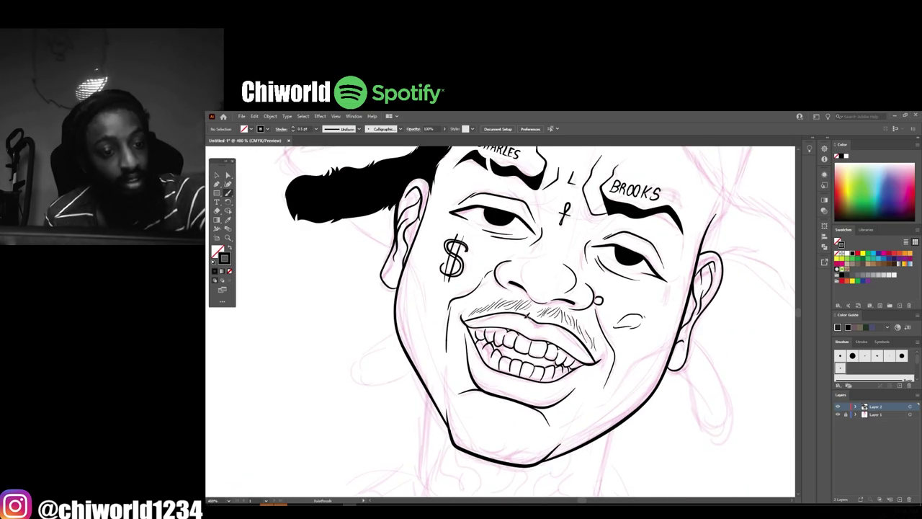
key("ctrl+minus")
key("ctrl+minus")
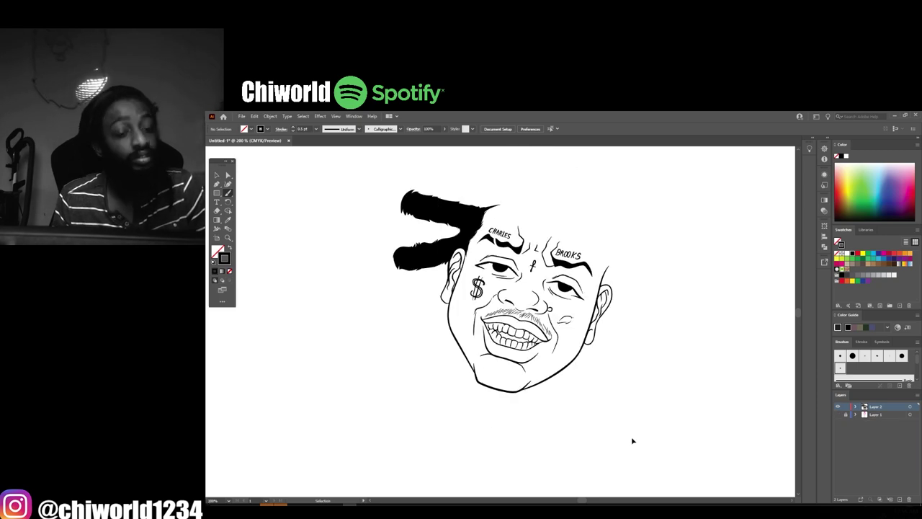
left_click_drag(227, 192, 266, 206)
key("ctrl+plus")
scroll(566, 385, "down", 1)
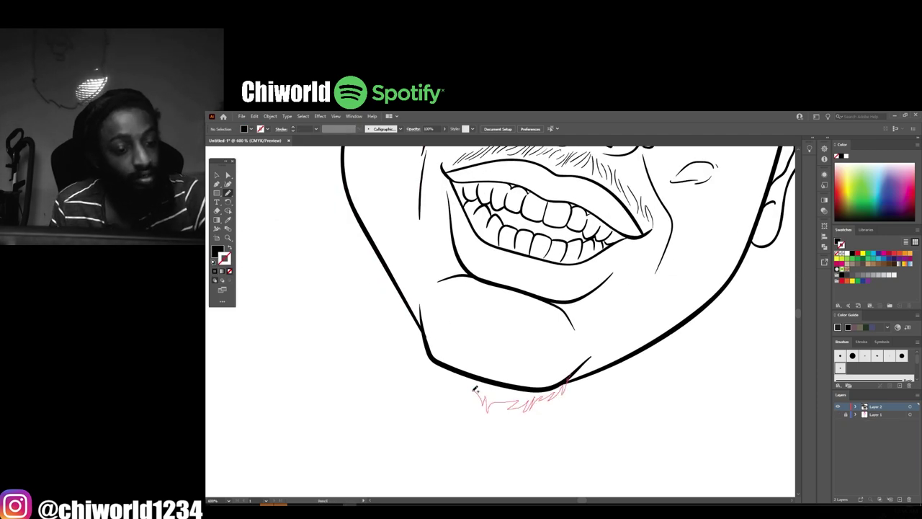
scroll(576, 418, "down", 3)
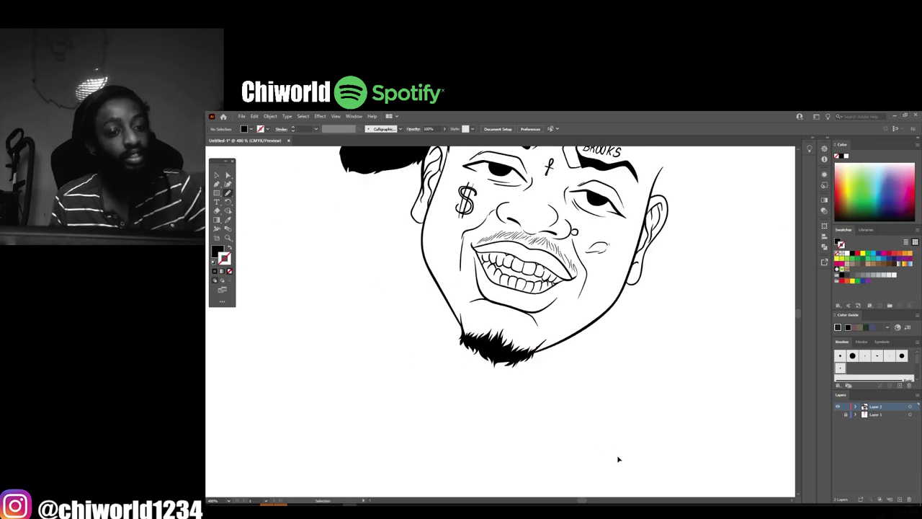
scroll(617, 457, "down", 2)
scroll(673, 413, "up", 2)
scroll(511, 230, "up", 4)
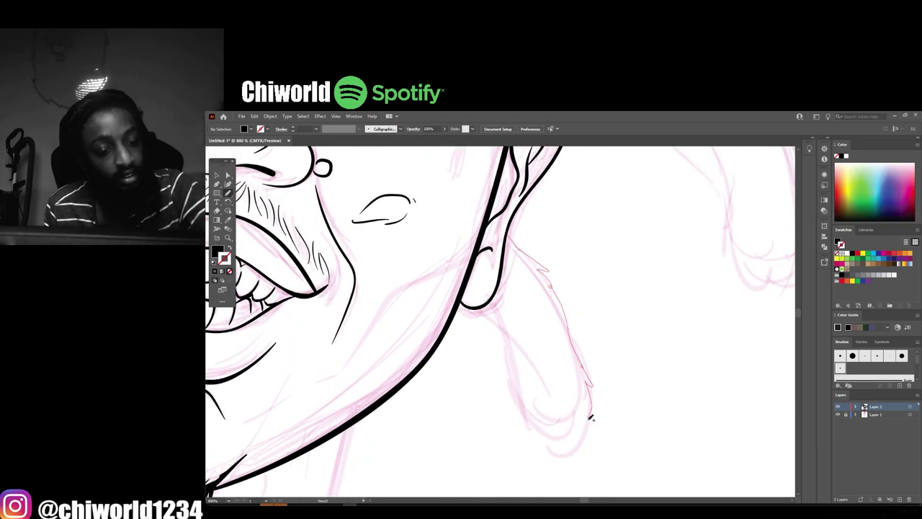
scroll(500, 285, "down", 3)
scroll(637, 407, "up", 3)
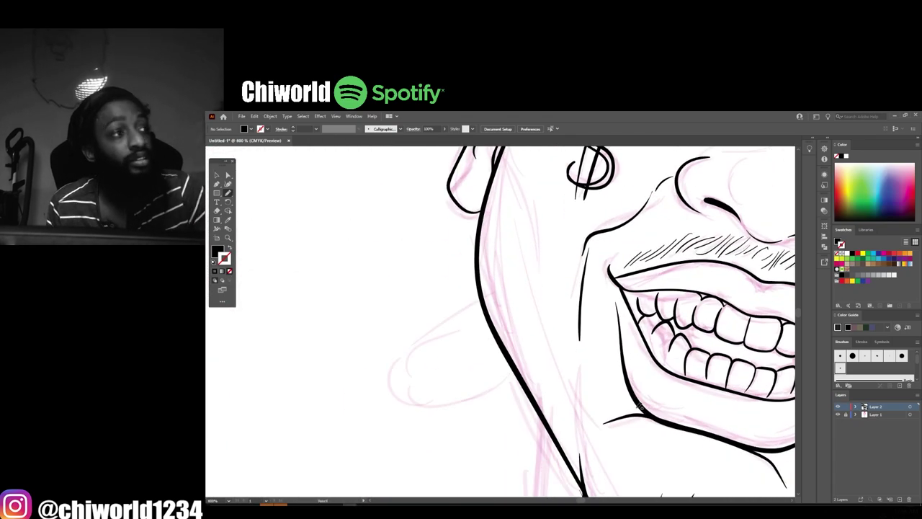
scroll(461, 308, "down", 3)
scroll(486, 270, "up", 3)
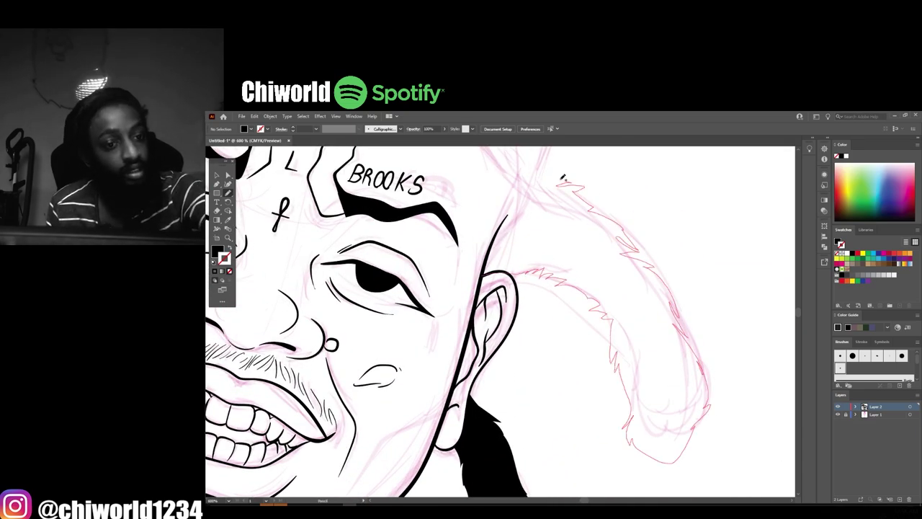
scroll(641, 409, "down", 3)
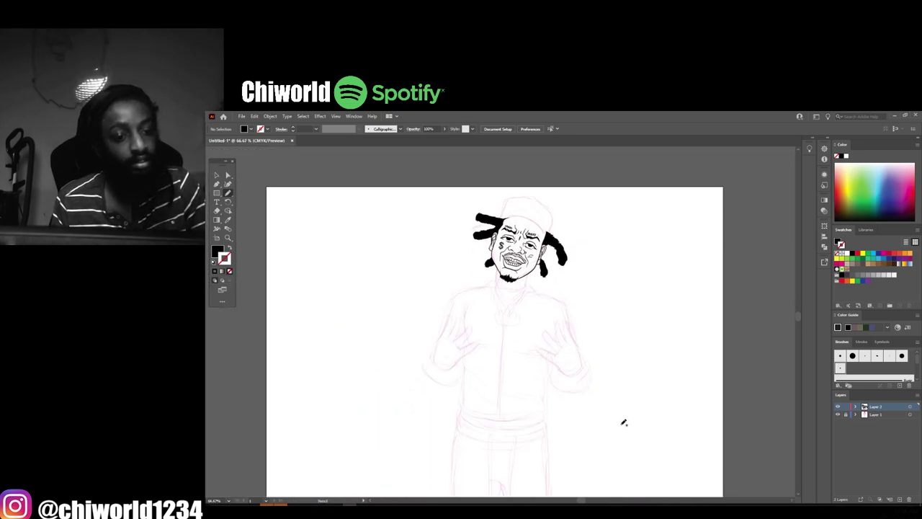
scroll(669, 412, "up", 2)
Draw the spiky crown pendant and the wavy chain looping from the neck to it
scroll(504, 317, "up", 1)
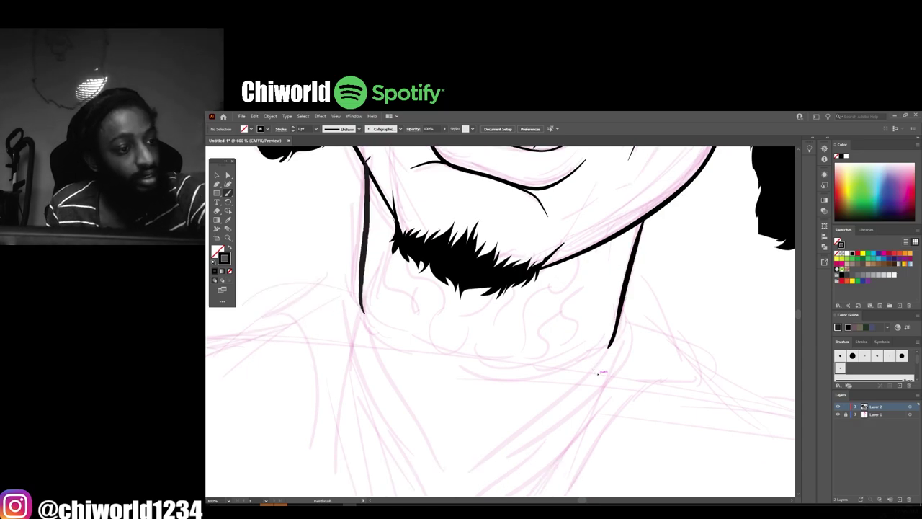
left_click_drag(397, 441, 568, 454)
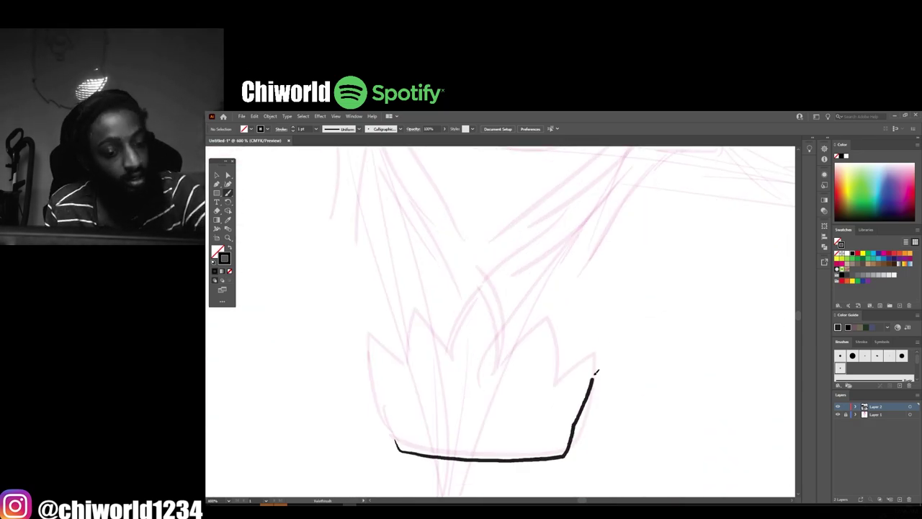
left_click_drag(510, 346, 480, 283)
left_click_drag(409, 347, 395, 433)
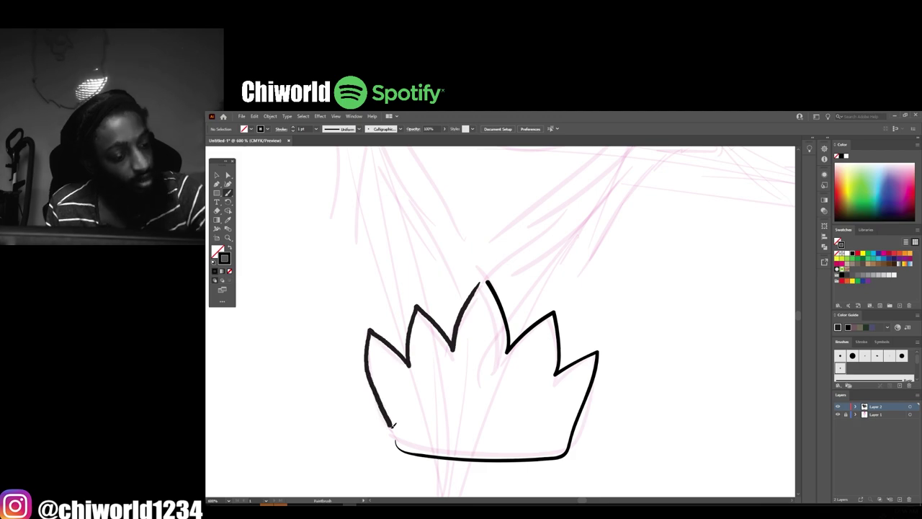
key("ctrl+equal")
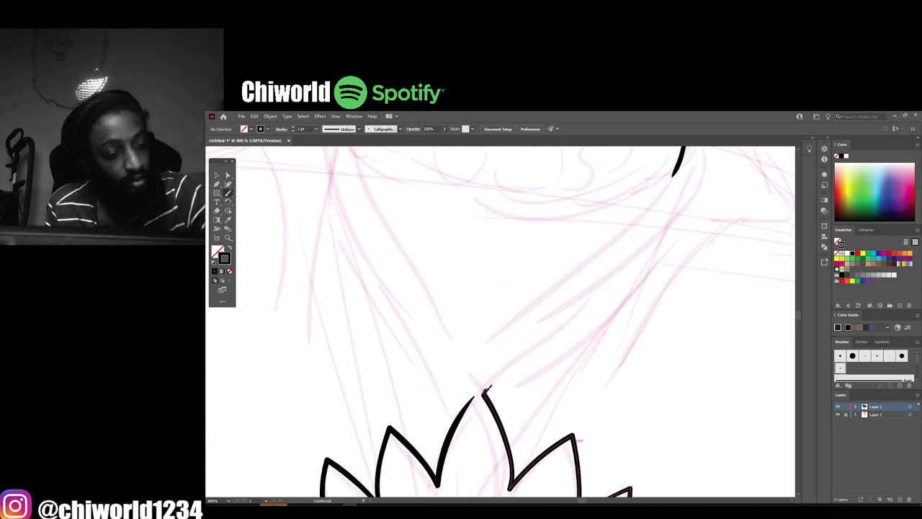
left_click_drag(432, 432, 614, 230)
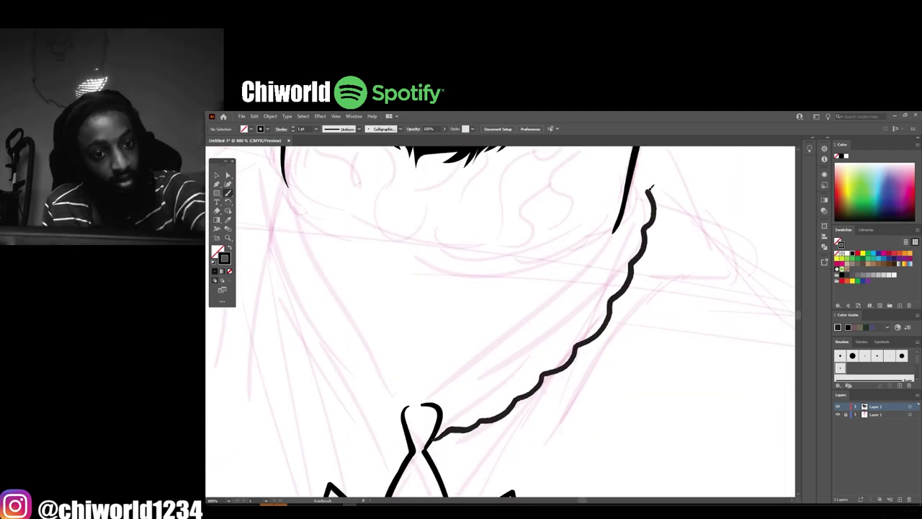
mouse_move(440, 409)
left_mouse_down()
mouse_move(467, 398)
mouse_move(637, 177)
left_mouse_up()
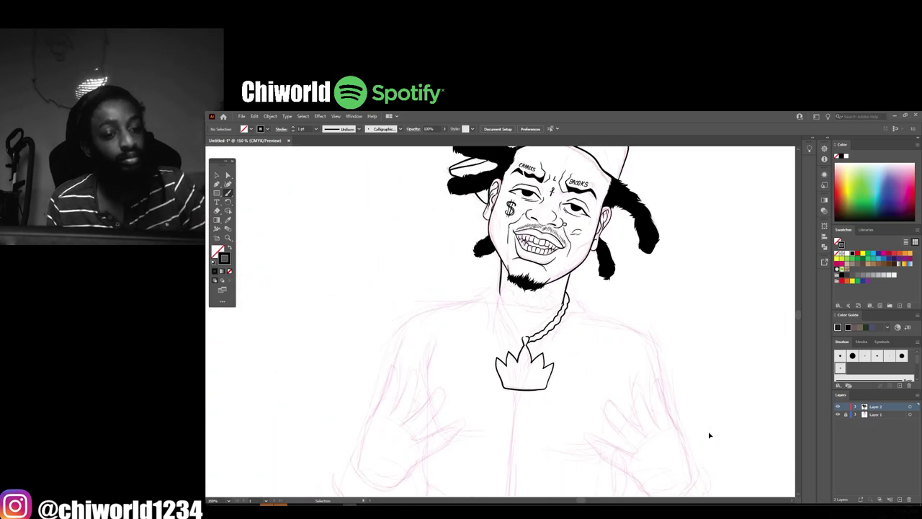
Select the crown, expand its appearance, scale it down slightly and deselect
key("ctrl+minus")
key("ctrl+minus")
key("ctrl+minus")
key("v")
left_click_drag(422, 333, 562, 399)
left_click(270, 116)
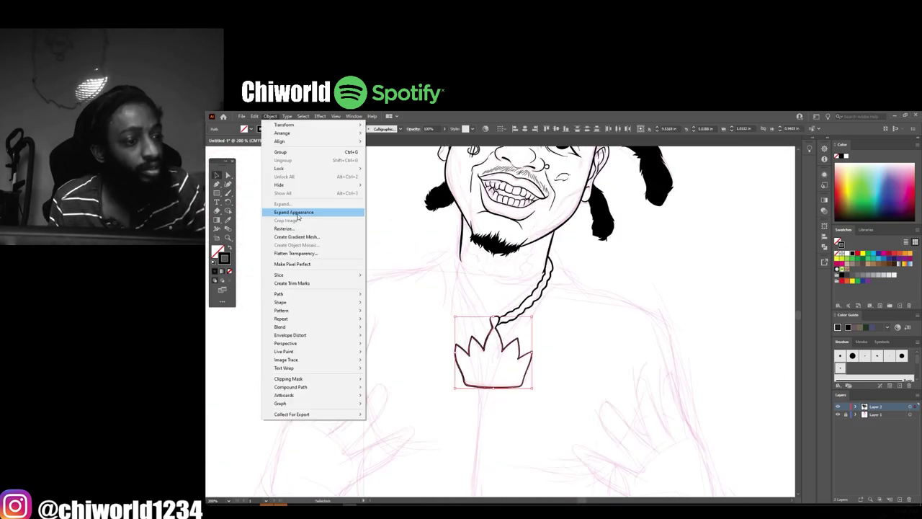
key("shift+F7")
key("shift+ctrl+F9")
left_click_drag(454, 388, 467, 375)
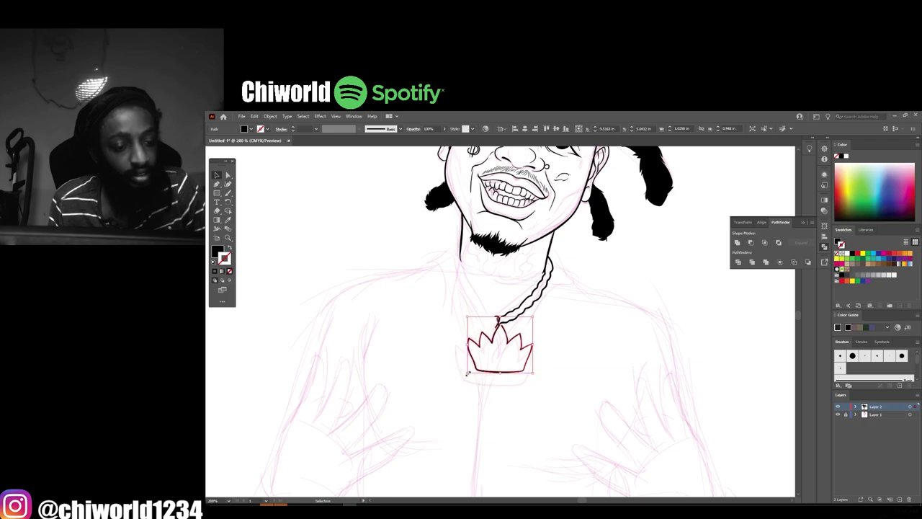
left_click(609, 387)
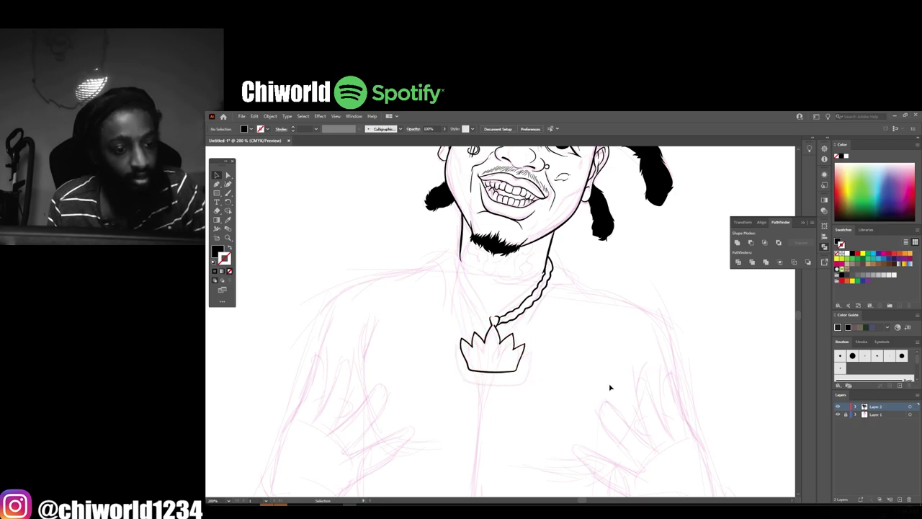
Return to the Paintbrush with a black stroke and no fill
key("ctrl+plus")
key("ctrl+plus")
key("ctrl+plus")
scroll(547, 353, "left", 1)
key("b")
key("shift+x")
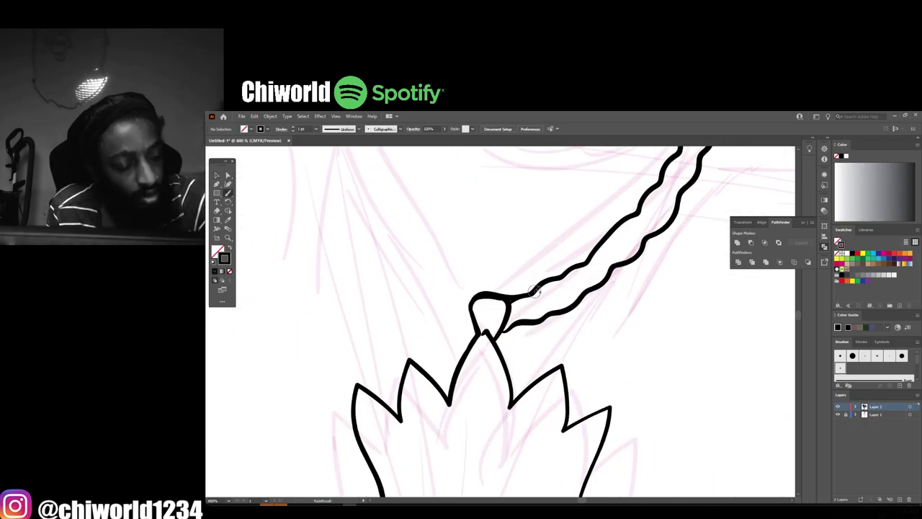
key("ctrl+minus")
key("ctrl+minus")
key("ctrl+minus")
Add outer lines along the chain's right and left sides
key("ctrl+plus")
key("ctrl+plus")
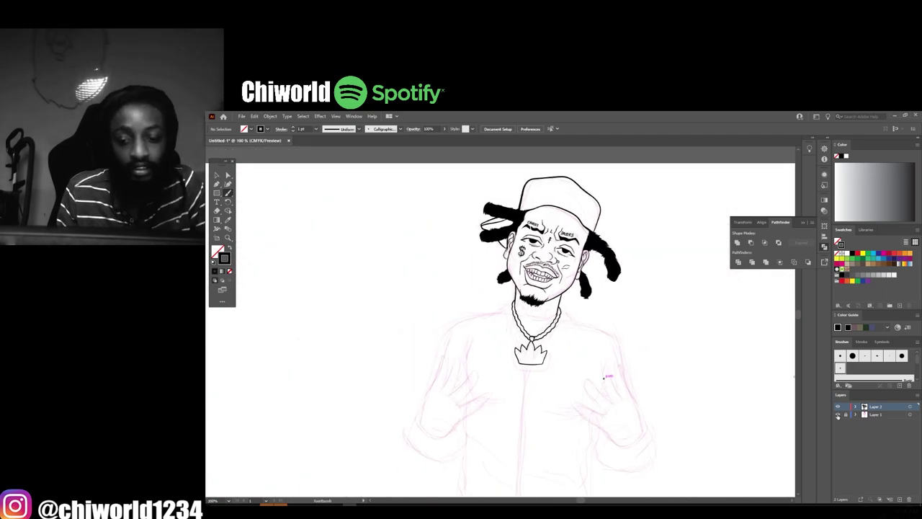
key("ctrl+plus")
key("ctrl+plus")
key("ctrl+plus")
mouse_move(666, 186)
left_mouse_down()
mouse_move(634, 298)
mouse_move(551, 389)
left_mouse_up()
left_click_drag(468, 389, 407, 260)
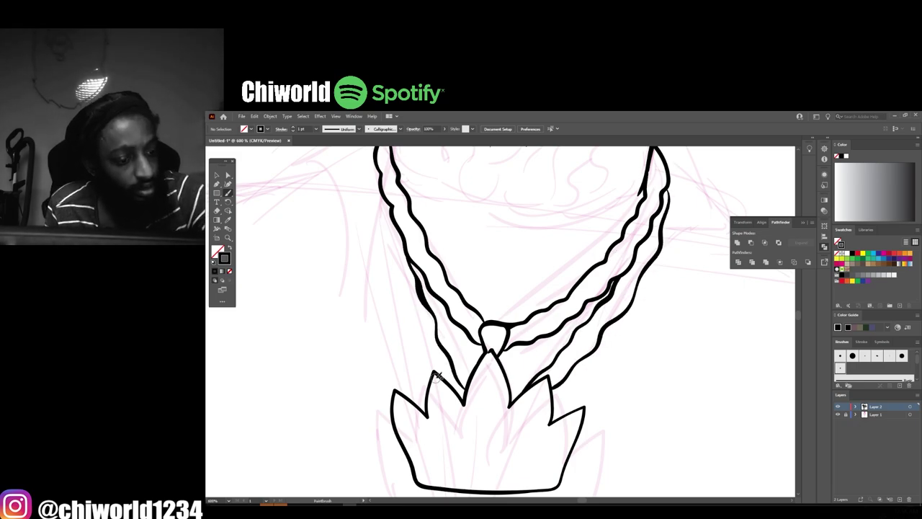
left_click_drag(441, 382, 376, 209)
Trace the lower chain line down into the crown pendant
scroll(504, 324, "up", 3)
left_click_drag(375, 279, 367, 238)
scroll(638, 448, "down", 5)
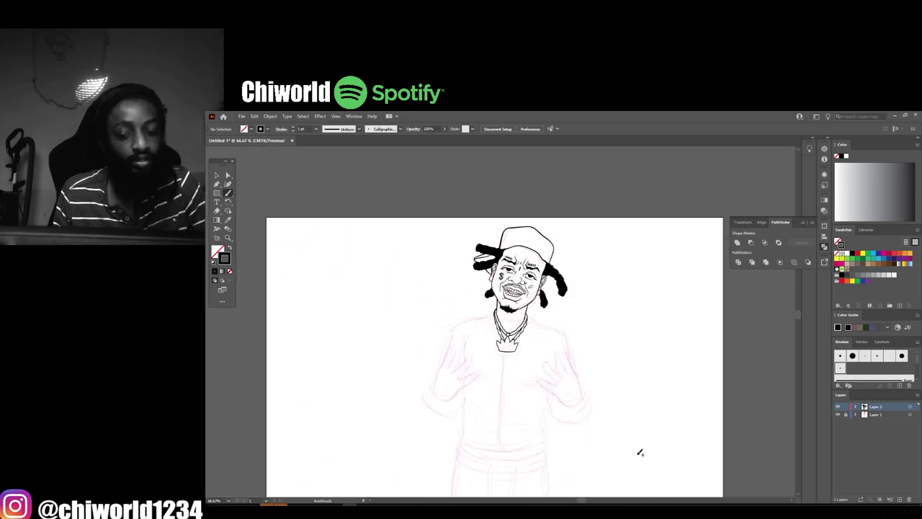
scroll(716, 420, "up", 4)
scroll(591, 396, "up", 1)
left_click_drag(591, 396, 492, 422)
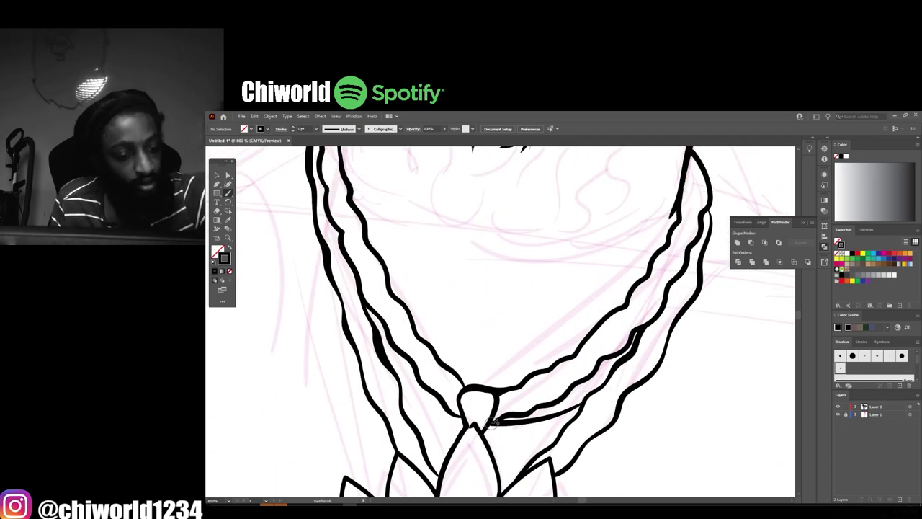
scroll(403, 399, "down", 2)
scroll(539, 423, "down", 2)
scroll(494, 344, "up", 1)
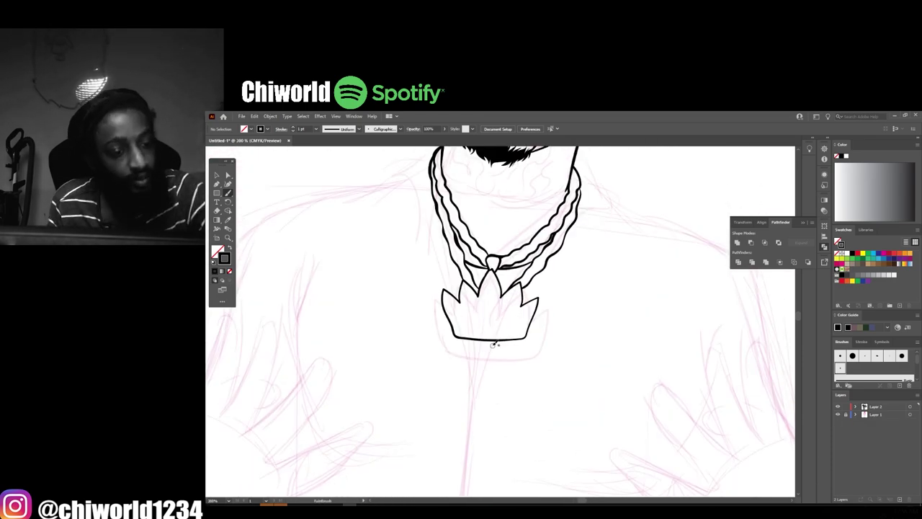
scroll(462, 382, "up", 3)
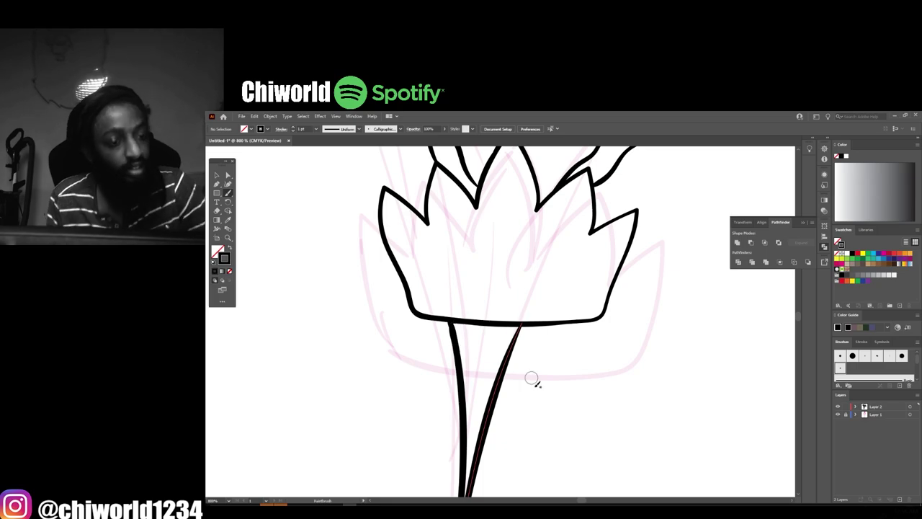
scroll(532, 378, "down", 2)
Ink the right shirt collar, the zip line down from the pendant and its zipper pull loop
scroll(533, 360, "up", 3)
left_click_drag(555, 425, 666, 370)
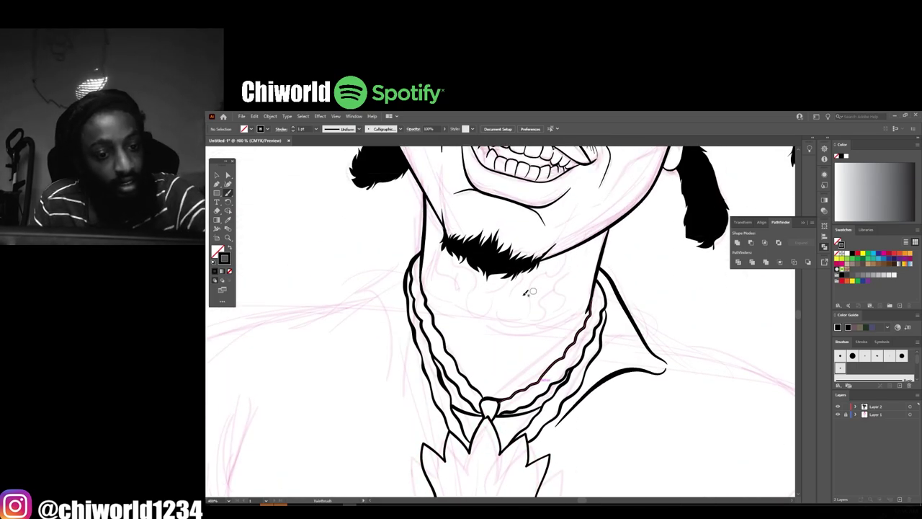
scroll(373, 334, "down", 3)
scroll(655, 405, "up", 2)
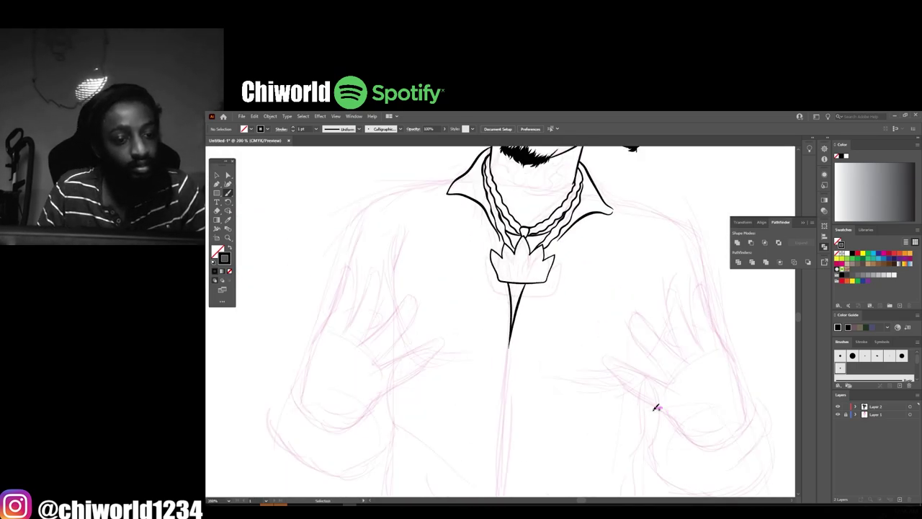
left_click_drag(512, 195, 492, 494)
scroll(545, 335, "up", 3)
left_click_drag(528, 252, 534, 230)
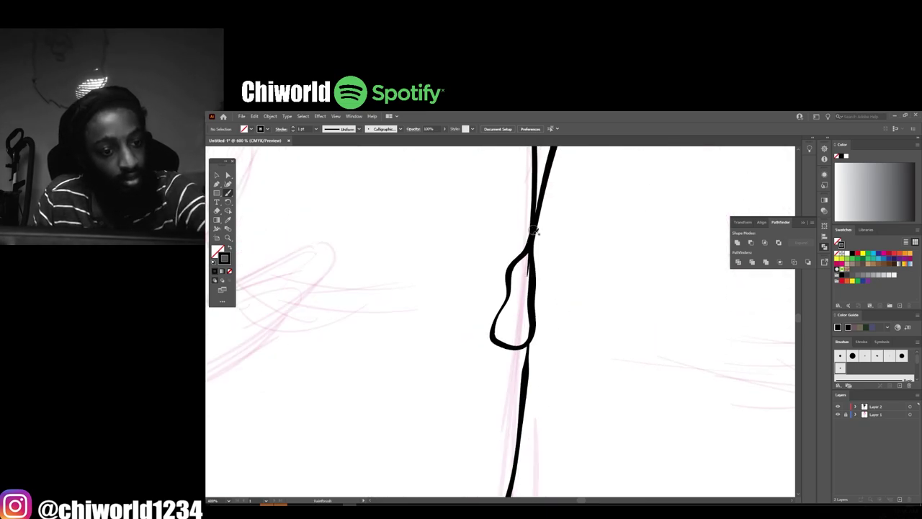
scroll(523, 317, "down", 3)
scroll(618, 401, "down", 3)
scroll(720, 411, "up", 3)
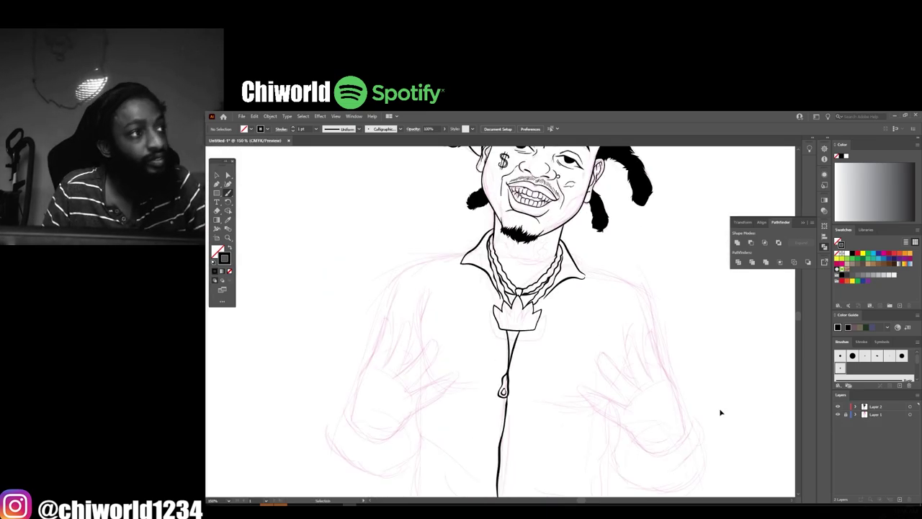
scroll(722, 407, "up", 2)
Outline the shirt's left and right shoulders
left_click_drag(569, 208, 412, 279)
scroll(461, 454, "down", 3)
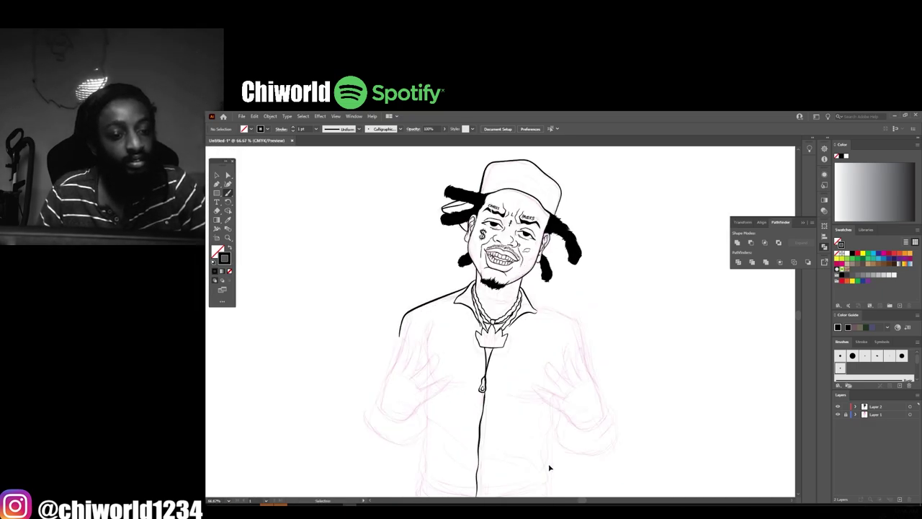
scroll(549, 465, "up", 3)
left_click_drag(504, 237, 666, 325)
scroll(648, 346, "down", 3)
scroll(619, 403, "down", 2)
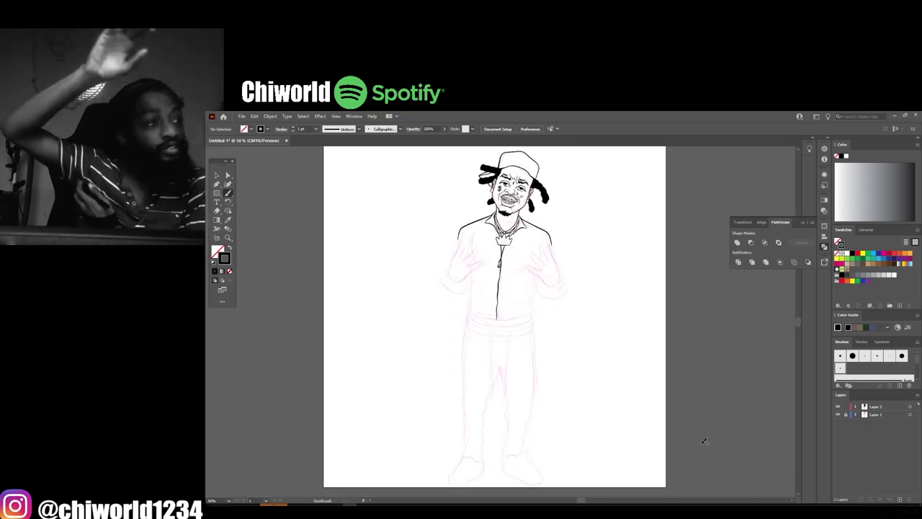
scroll(603, 420, "down", 2)
scroll(594, 424, "up", 6)
Outline the raised hand's base, index finger and palm edge, and add a knuckle crease
mouse_move(356, 383)
left_mouse_down()
mouse_move(422, 426)
mouse_move(561, 325)
left_mouse_up()
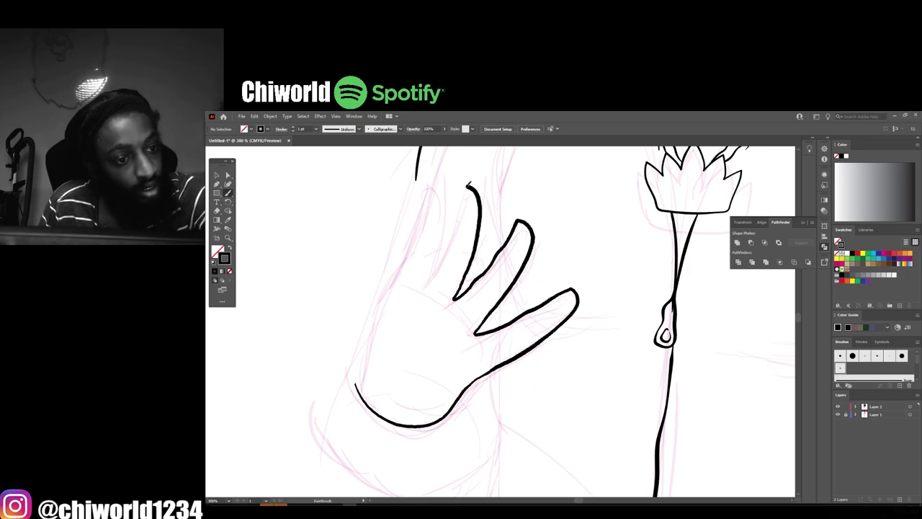
scroll(425, 278, "down", 2)
scroll(590, 356, "up", 3)
scroll(461, 324, "up", 2)
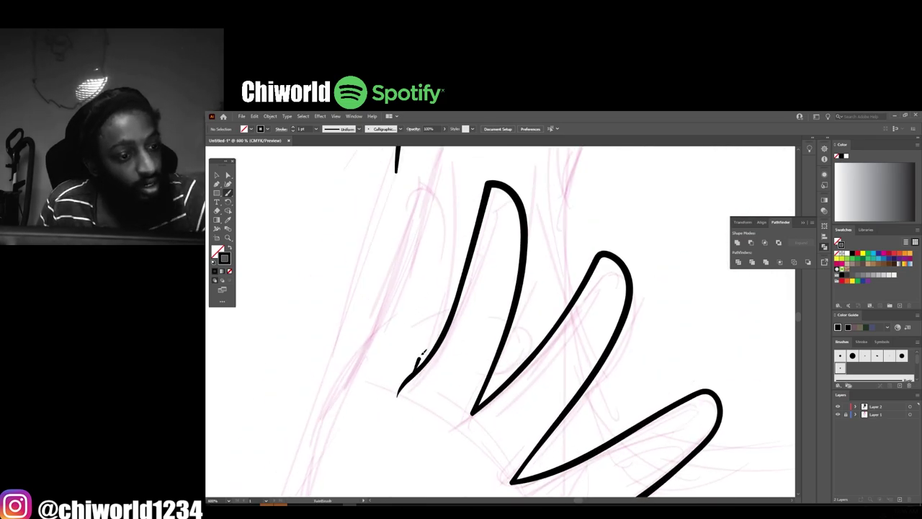
mouse_move(397, 152)
left_mouse_down()
mouse_move(393, 260)
mouse_move(360, 389)
left_mouse_up()
scroll(432, 324, "down", 2)
scroll(432, 324, "up", 1)
left_click_drag(423, 317, 390, 438)
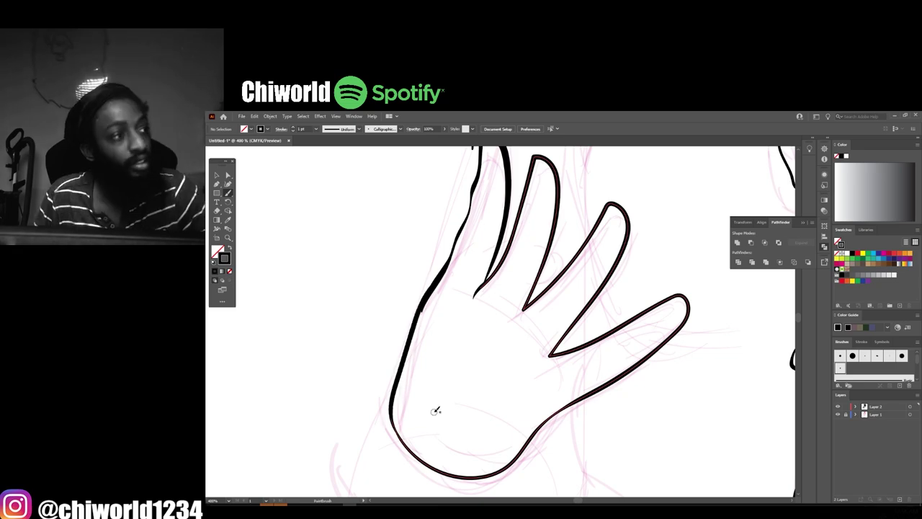
scroll(461, 360, "up", 2)
left_click_drag(618, 263, 657, 317)
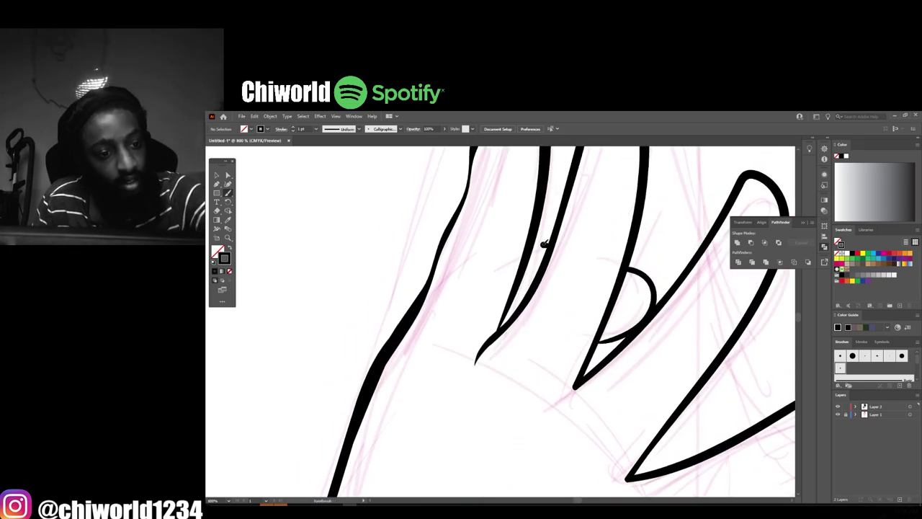
scroll(661, 349, "down", 3)
scroll(658, 348, "up", 3)
scroll(667, 368, "down", 5)
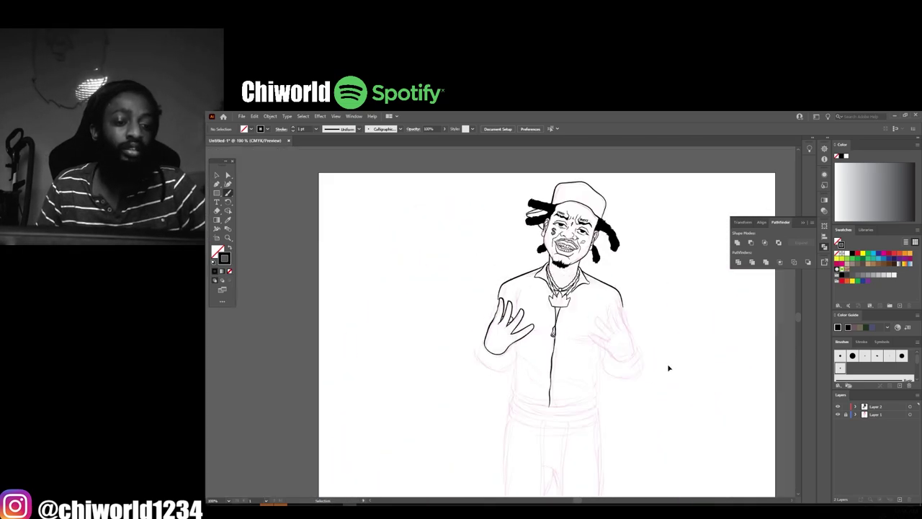
scroll(670, 329, "down", 1)
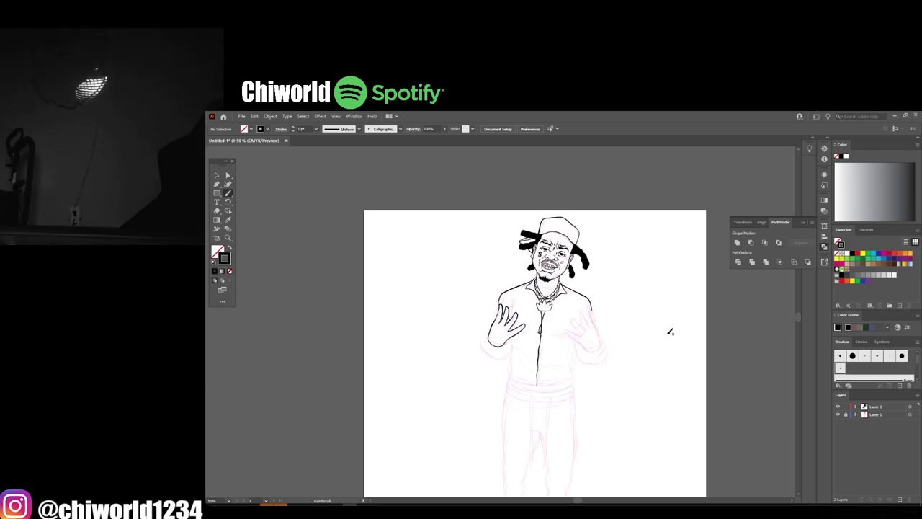
scroll(508, 324, "up", 3)
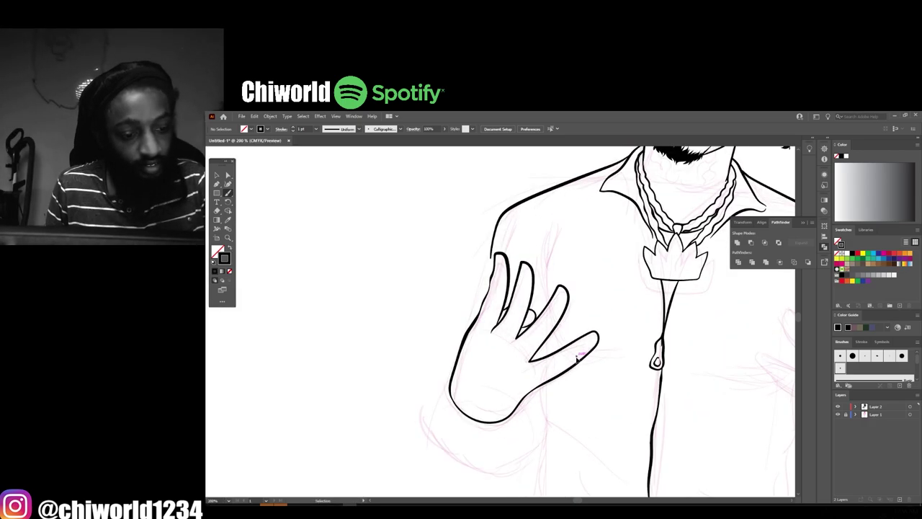
scroll(548, 248, "up", 2)
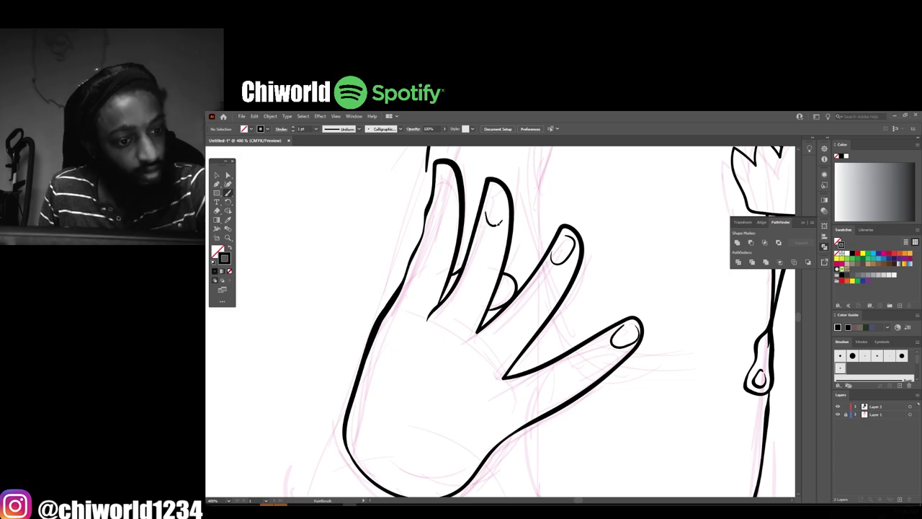
scroll(681, 371, "up", 1)
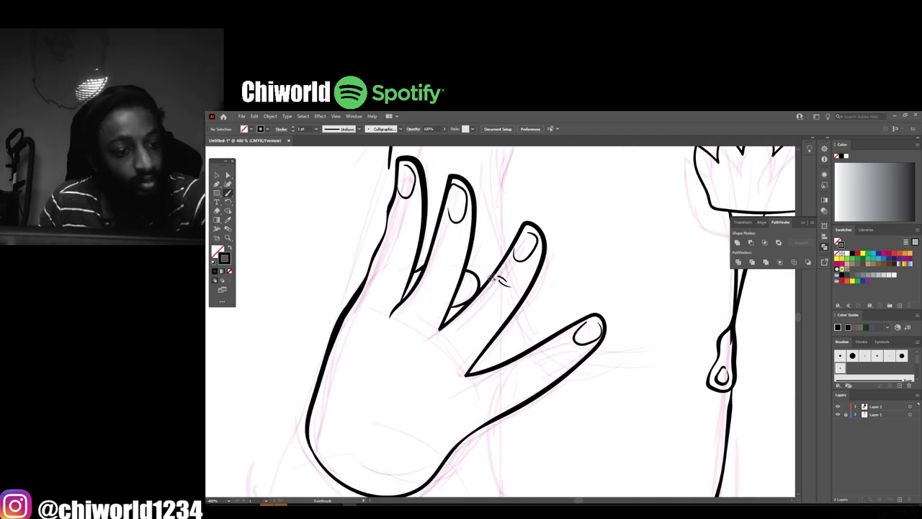
scroll(395, 387, "down", 1)
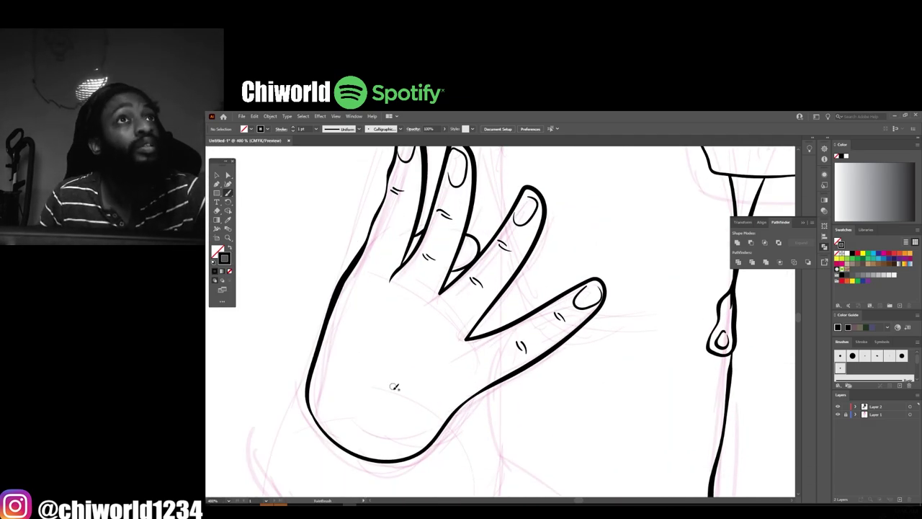
scroll(461, 393, "down", 5)
Duplicate the finished hand, reflect it horizontally and place it over the right-hand sketch
scroll(260, 284, "up", 3)
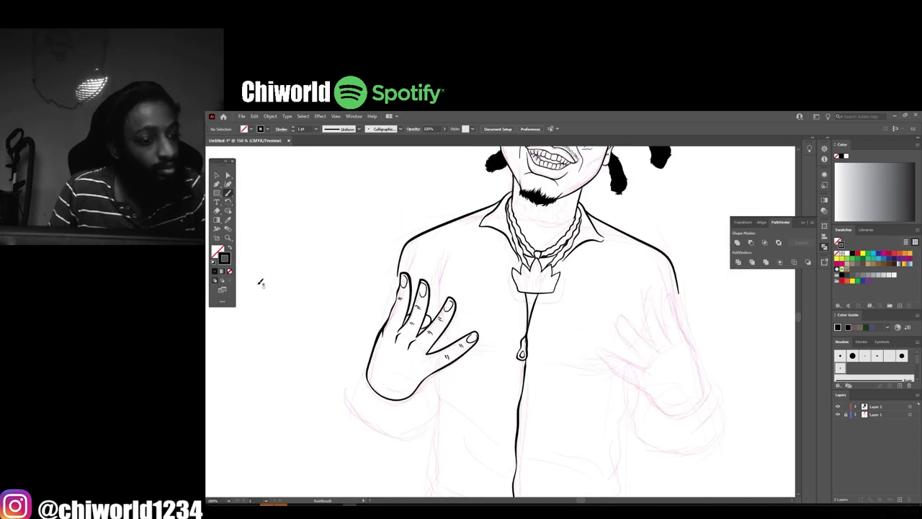
key("v")
left_click_drag(421, 332, 659, 345)
right_click(639, 207)
mouse_move(668, 317)
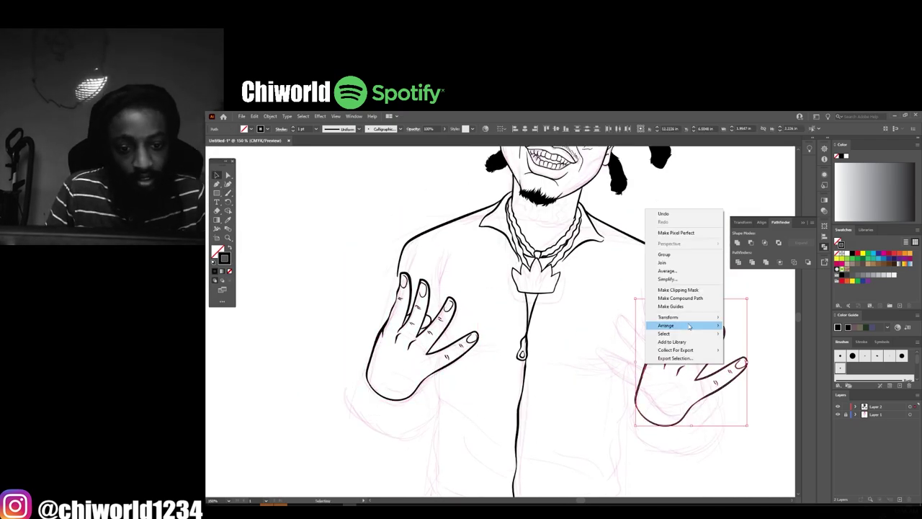
left_click(768, 346)
left_click_drag(732, 366, 696, 354)
left_click(737, 401)
Ink a small stroke by the finger and the arm line above the left hand
scroll(737, 401, "down", 3)
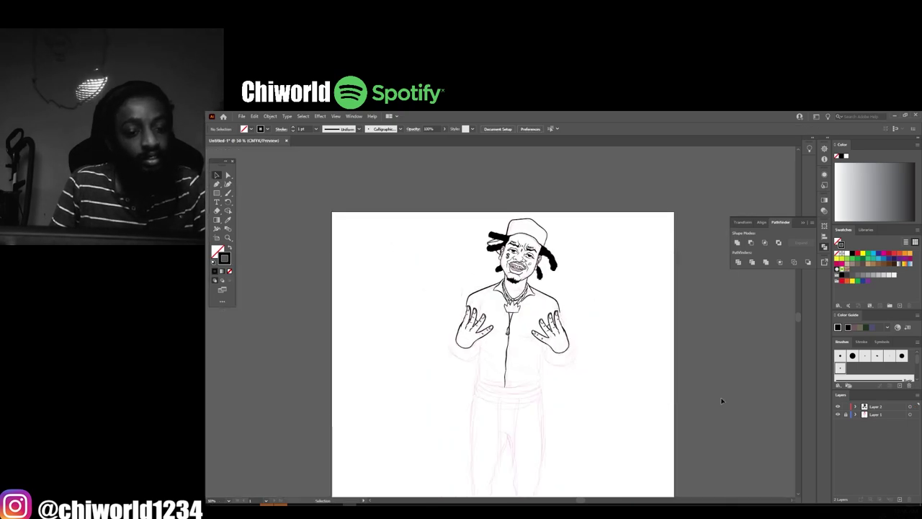
scroll(737, 401, "down", 2)
scroll(760, 432, "up", 6)
left_click(228, 193)
scroll(489, 370, "up", 2)
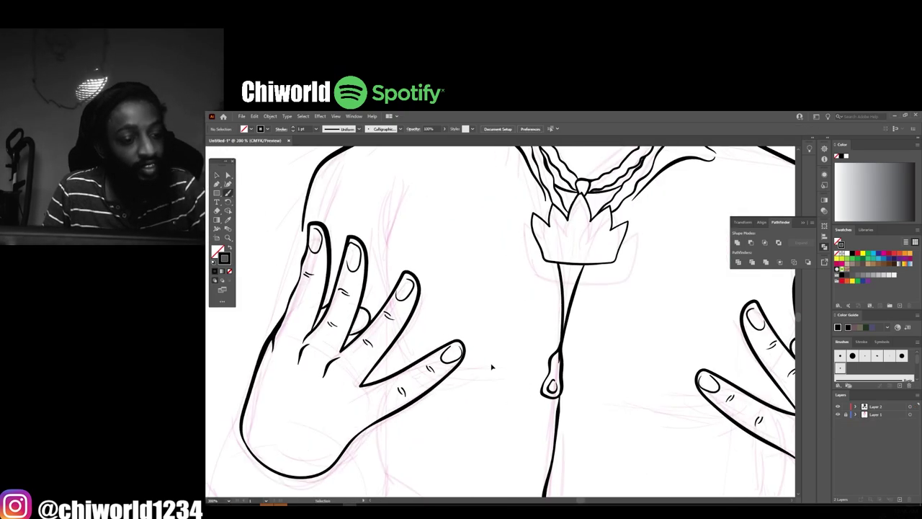
scroll(404, 375, "up", 1)
left_click_drag(393, 375, 401, 326)
scroll(402, 327, "down", 1)
left_click_drag(392, 396, 378, 230)
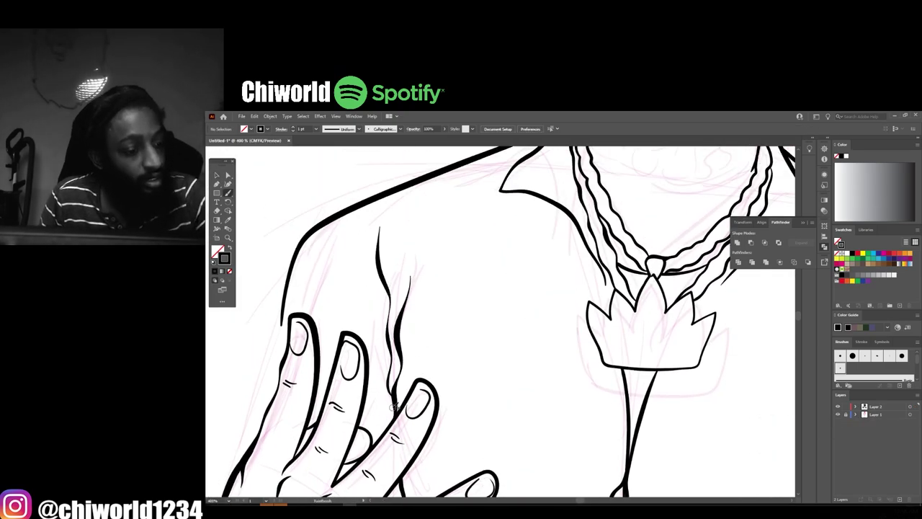
left_click_drag(375, 288, 360, 403)
scroll(603, 412, "down", 2)
Bring the mirrored right hand into view with the Selection tool
key("v")
left_click_drag(603, 412, 556, 358)
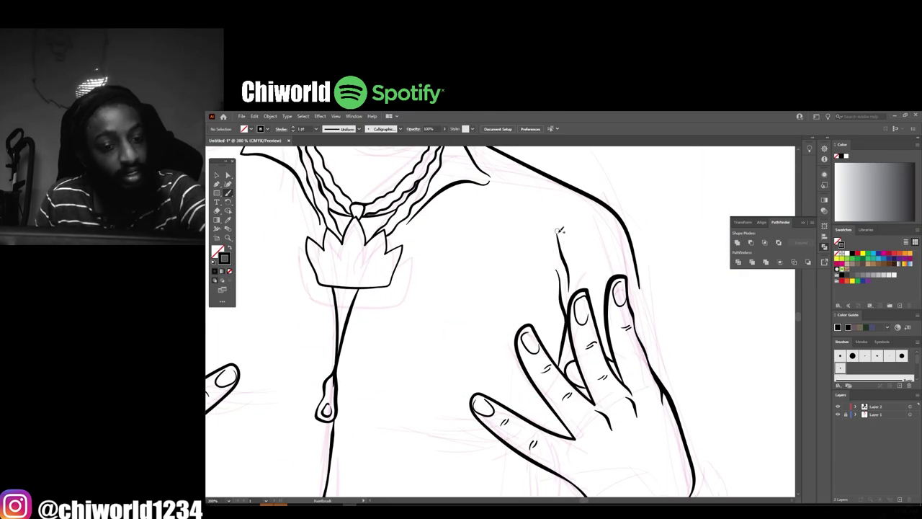
scroll(559, 230, "down", 3)
scroll(609, 436, "up", 2)
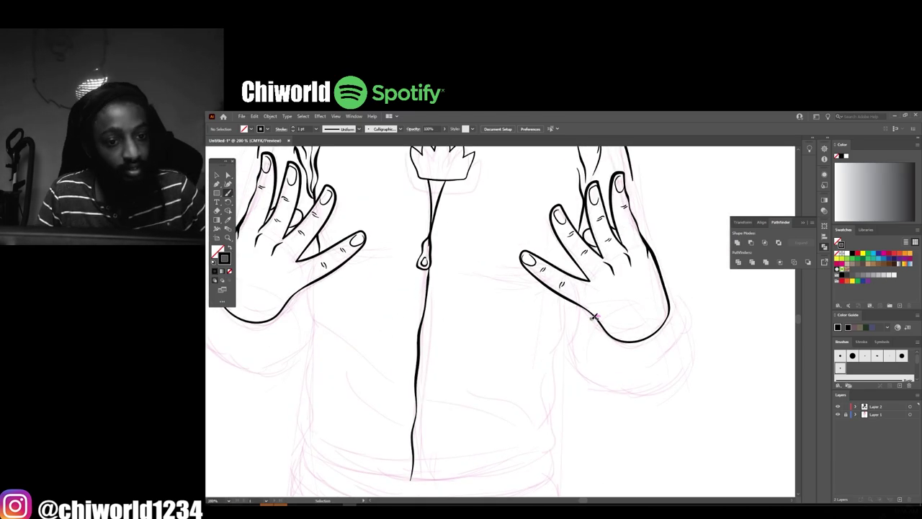
scroll(573, 224, "up", 3)
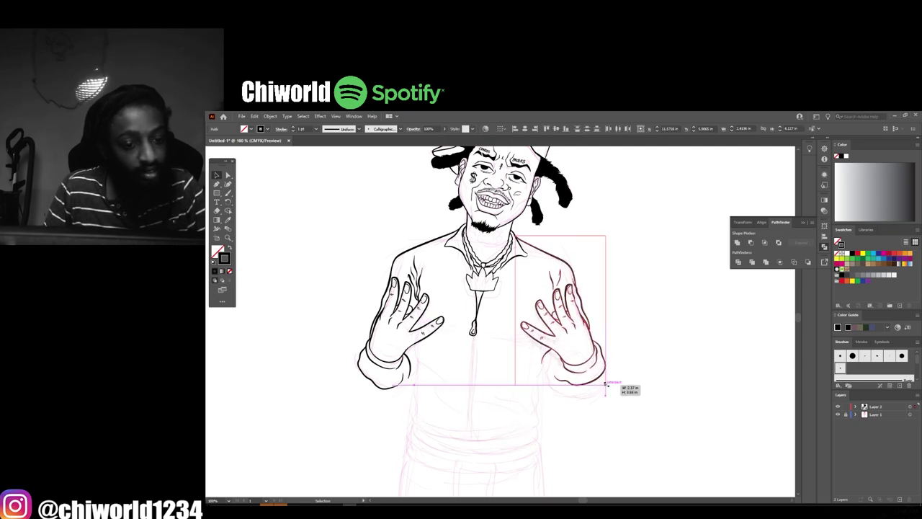
Ink the jacket's left side and the outer edge of the right sleeve
left_click_drag(669, 273, 613, 368)
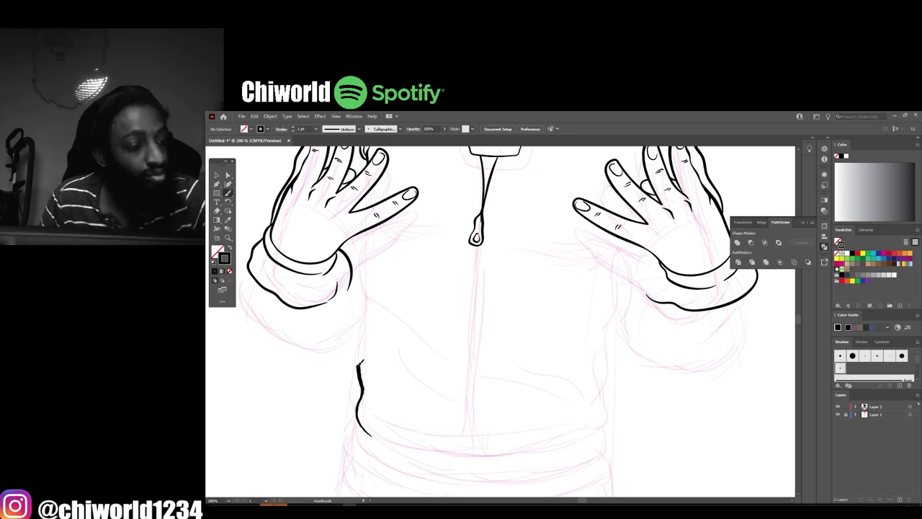
left_click_drag(363, 360, 371, 271)
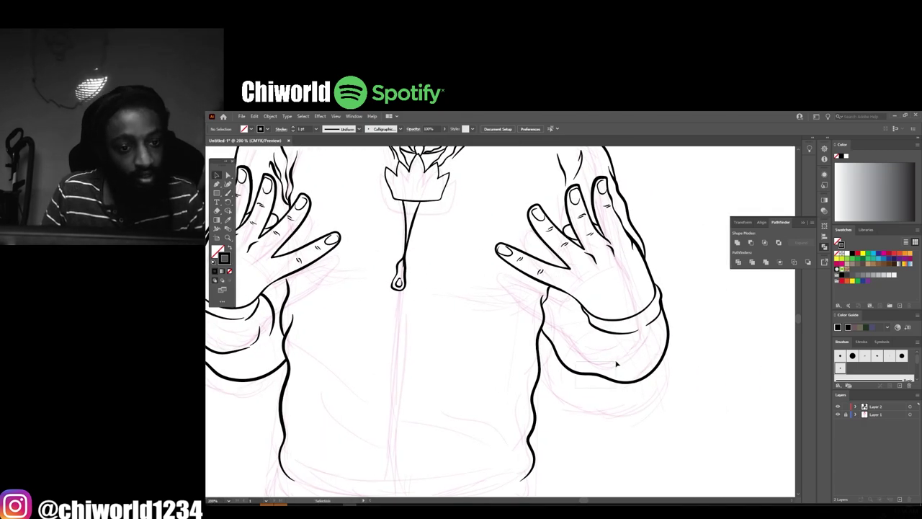
left_click_drag(675, 245, 674, 353)
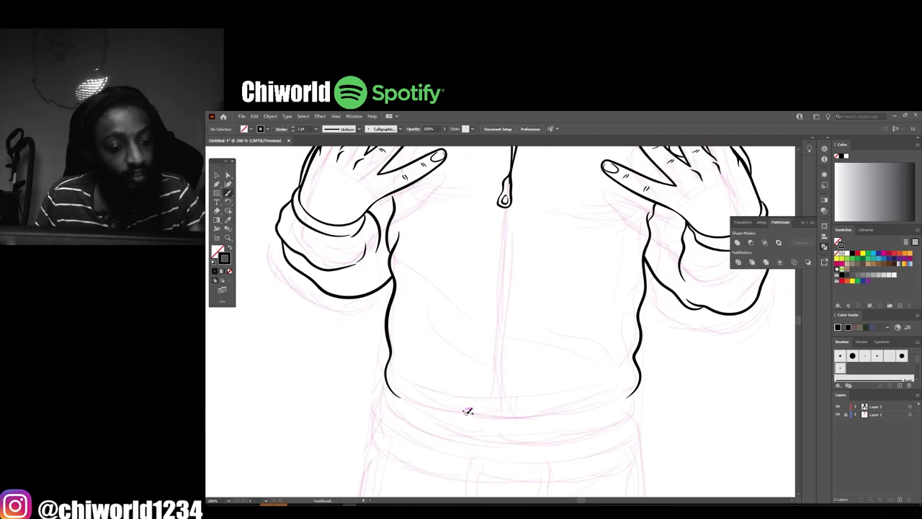
Draw the hem line, the lower waistband line and the band's closed left end, then check the whole figure
scroll(467, 410, "down", 2)
left_click_drag(641, 329, 462, 377)
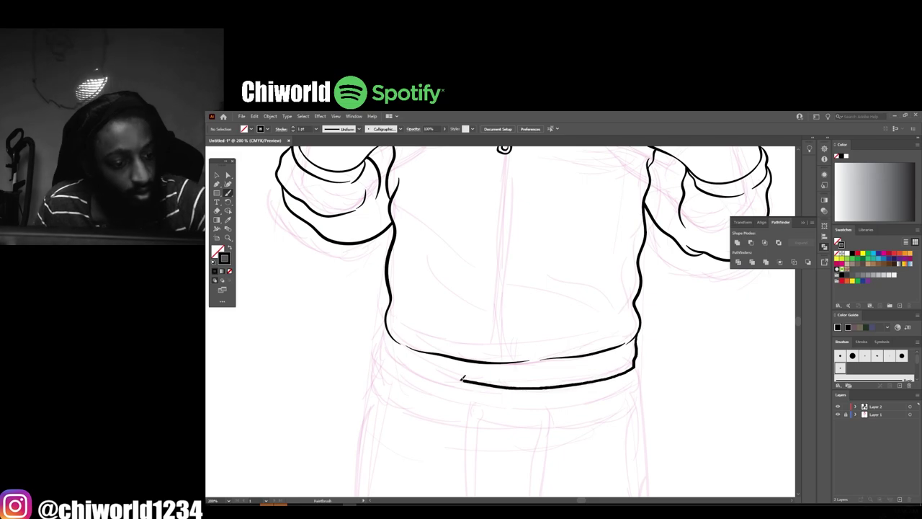
scroll(463, 431, "down", 4)
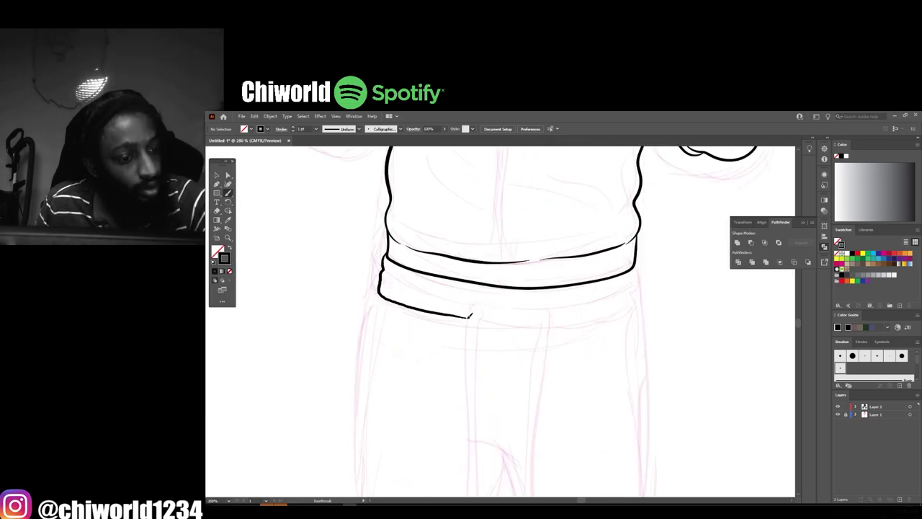
left_click_drag(470, 315, 634, 289)
left_click_drag(390, 248, 384, 279)
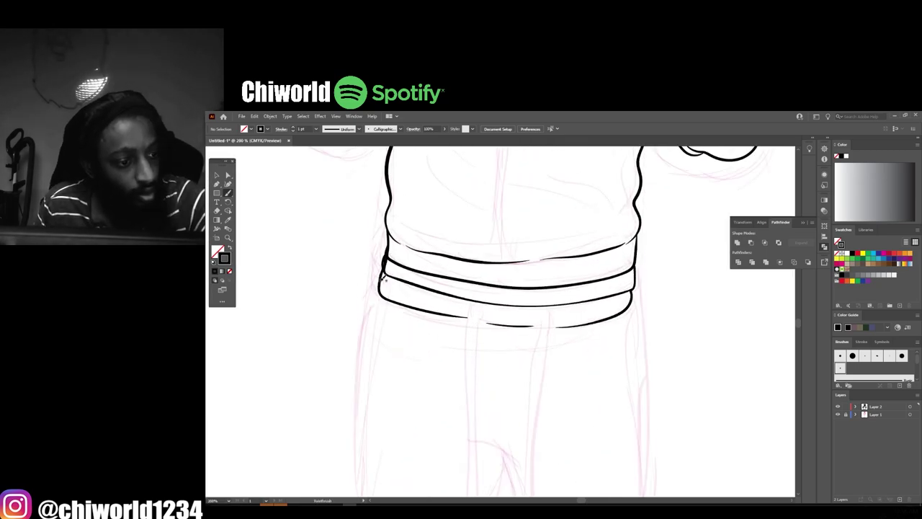
key("ctrl+0")
scroll(568, 380, "up", 3)
scroll(568, 380, "up", 2)
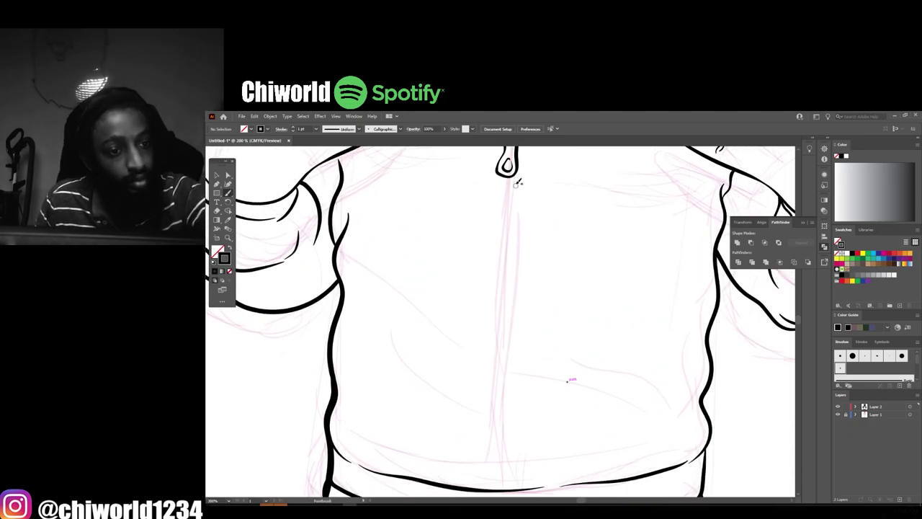
scroll(656, 471, "down", 4)
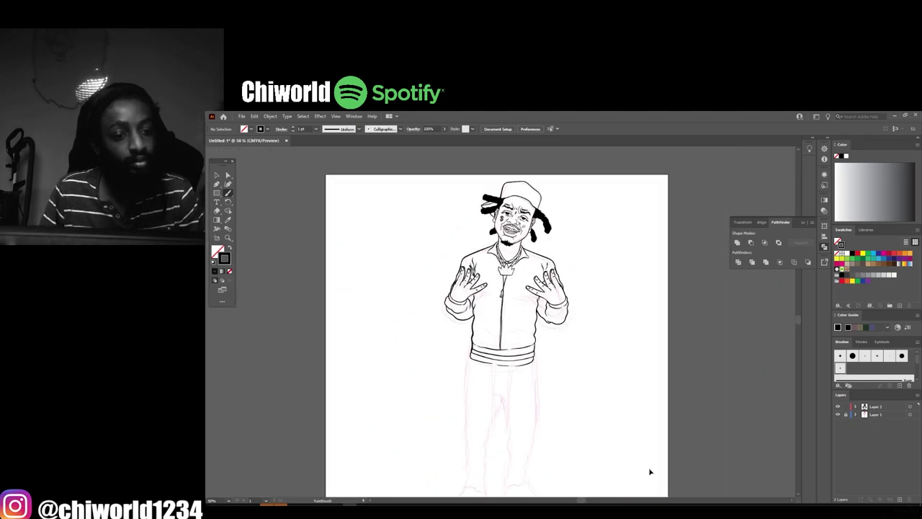
scroll(754, 432, "up", 1)
scroll(753, 433, "up", 2)
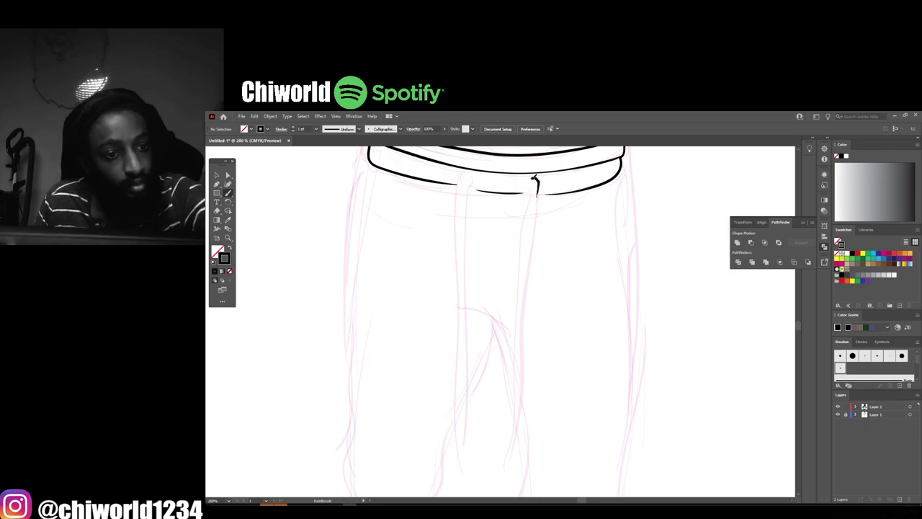
Draw one drawstring from the waistband and add a horizontally mirrored copy beside it
left_click_drag(534, 182, 509, 441)
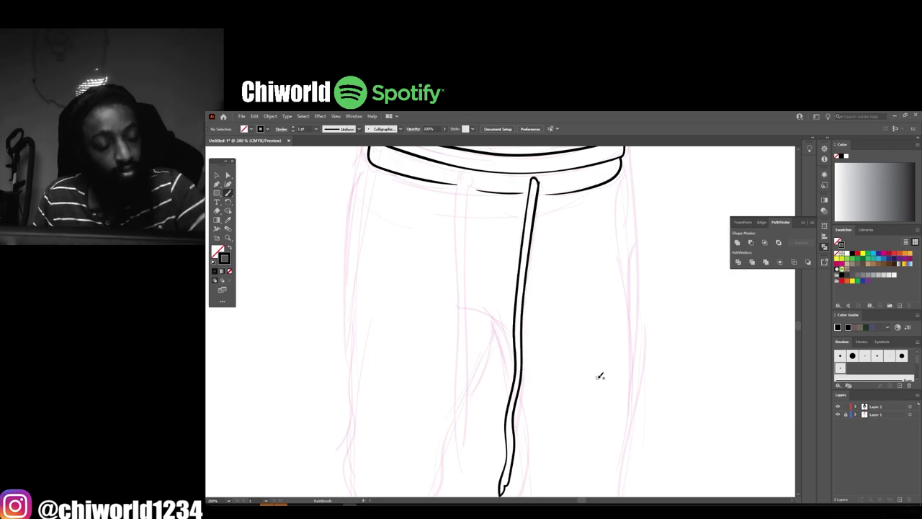
scroll(599, 375, "down", 1)
key("v")
left_click(513, 354)
mouse_move(518, 344)
left_mouse_down()
mouse_move(481, 341)
mouse_move(494, 325)
left_mouse_up()
right_click(480, 342)
left_click(586, 333)
scroll(601, 375, "down", 3)
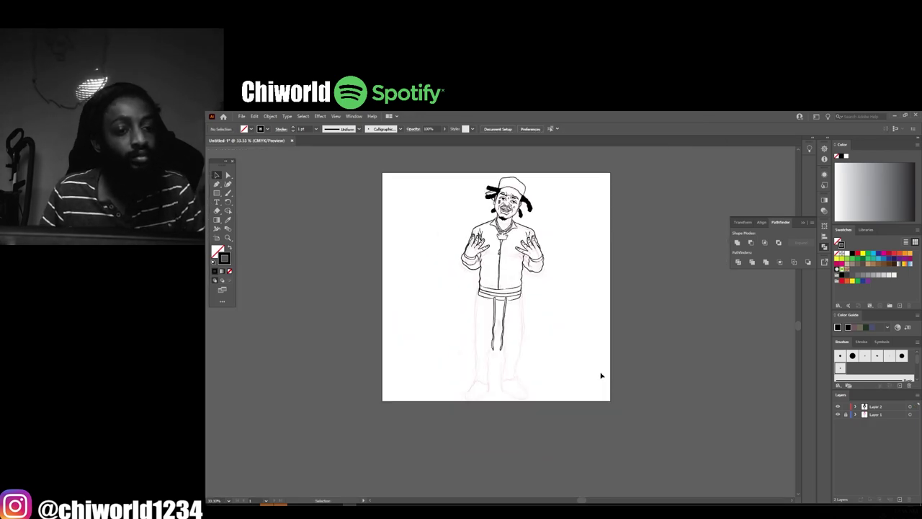
scroll(506, 315, "up", 4)
left_click(522, 318)
left_click(612, 381)
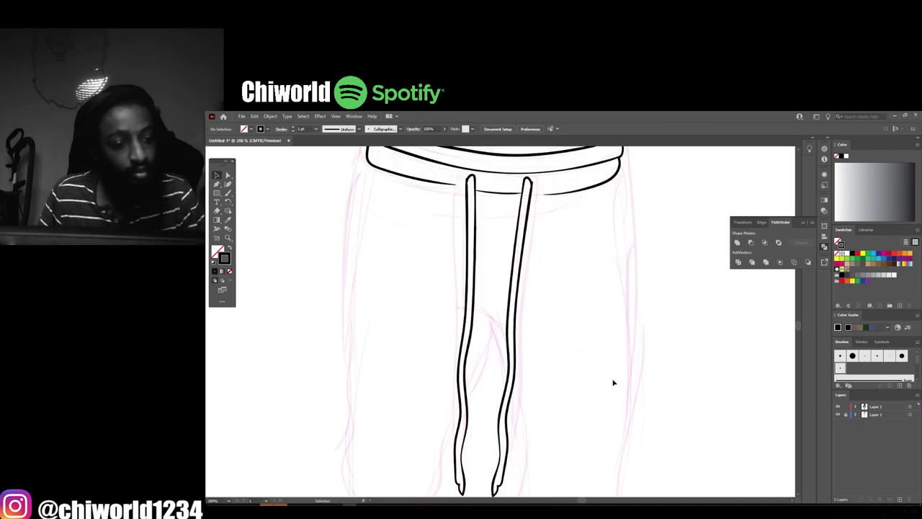
scroll(572, 378, "down", 3)
Ink the inner seam between the legs and both edges of the right pant leg
key("b")
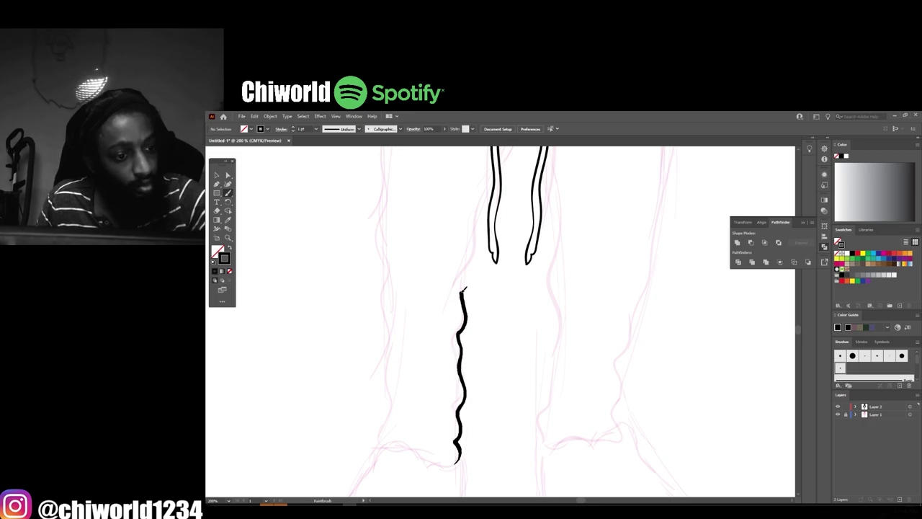
scroll(582, 350, "down", 2)
scroll(476, 360, "up", 3)
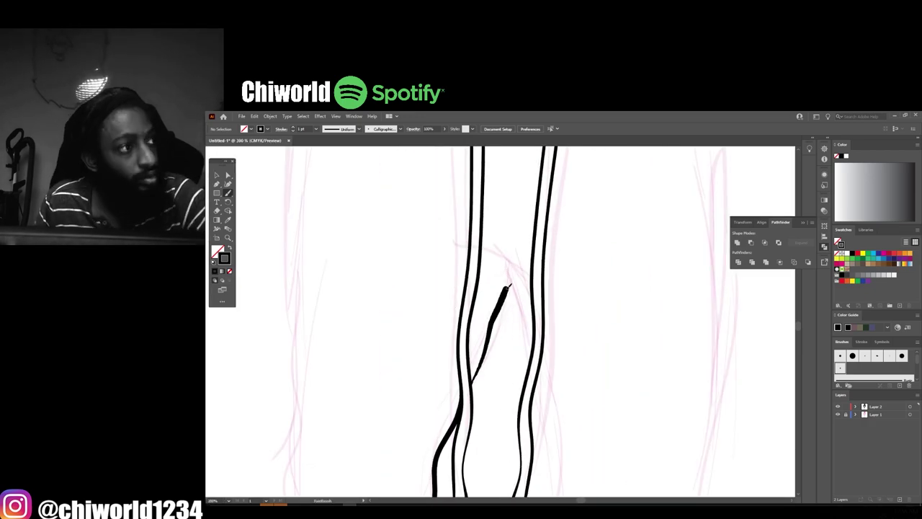
left_click_drag(509, 285, 530, 368)
scroll(592, 458, "down", 1)
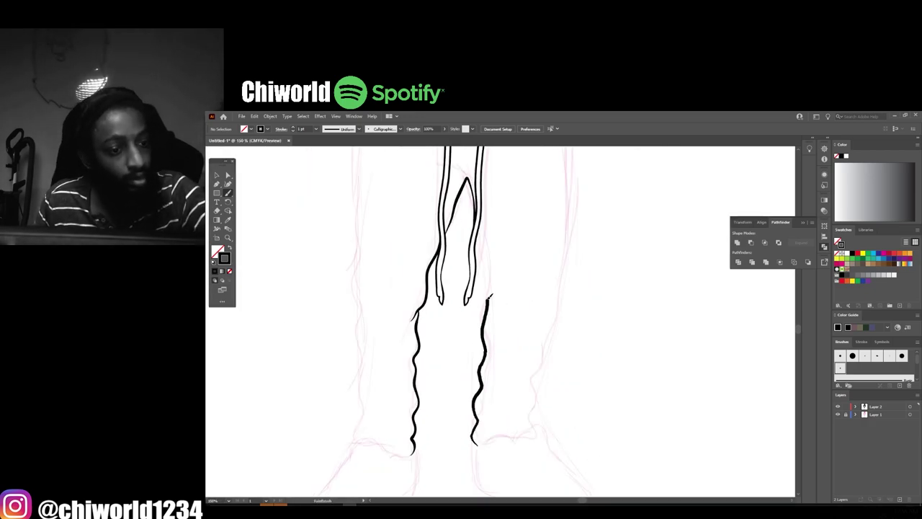
left_click_drag(488, 295, 476, 232)
left_click_drag(572, 227, 570, 170)
Ink a short stroke at the left ankle and the left pant leg's outer edge
left_click_drag(356, 438, 366, 411)
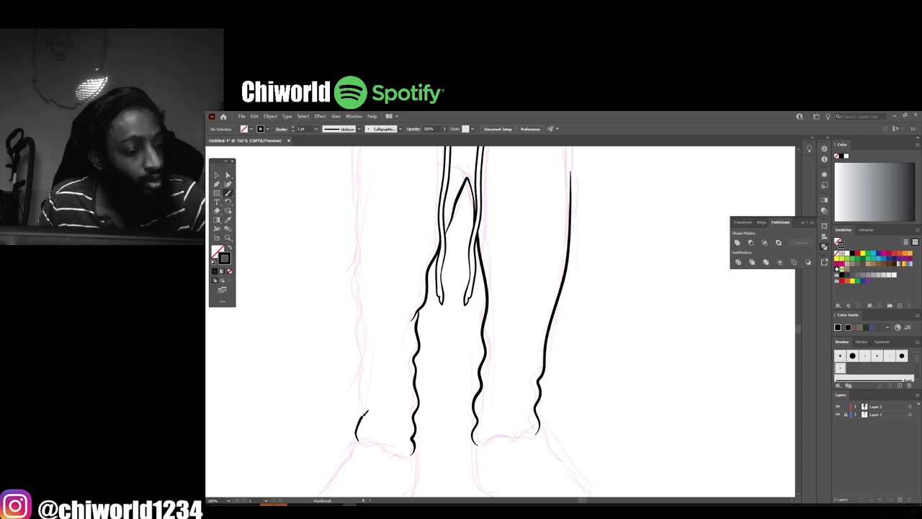
scroll(510, 408, "down", 1)
scroll(438, 439, "up", 2)
mouse_move(437, 443)
left_mouse_down()
mouse_move(433, 310)
mouse_move(455, 191)
left_mouse_up()
scroll(494, 355, "up", 2)
scroll(613, 350, "down", 1)
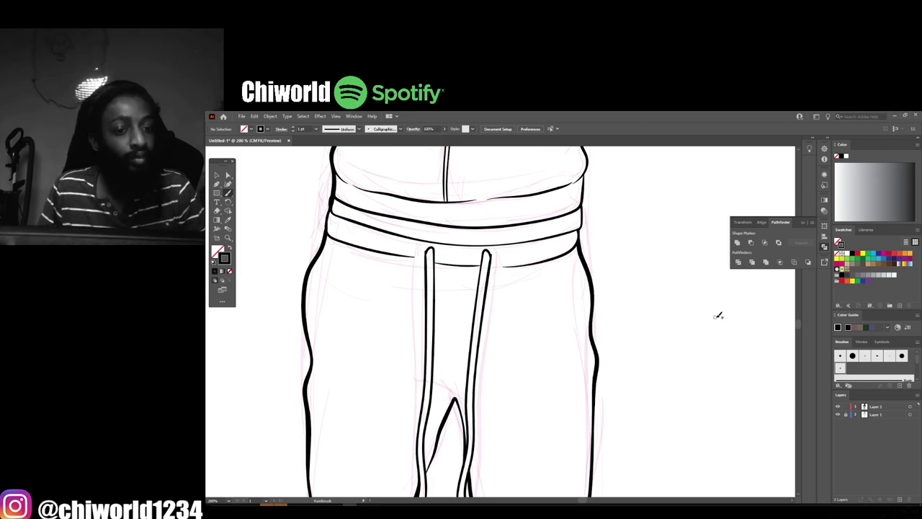
scroll(771, 368, "down", 3)
scroll(771, 368, "up", 1)
scroll(737, 401, "up", 2)
scroll(649, 345, "up", 1)
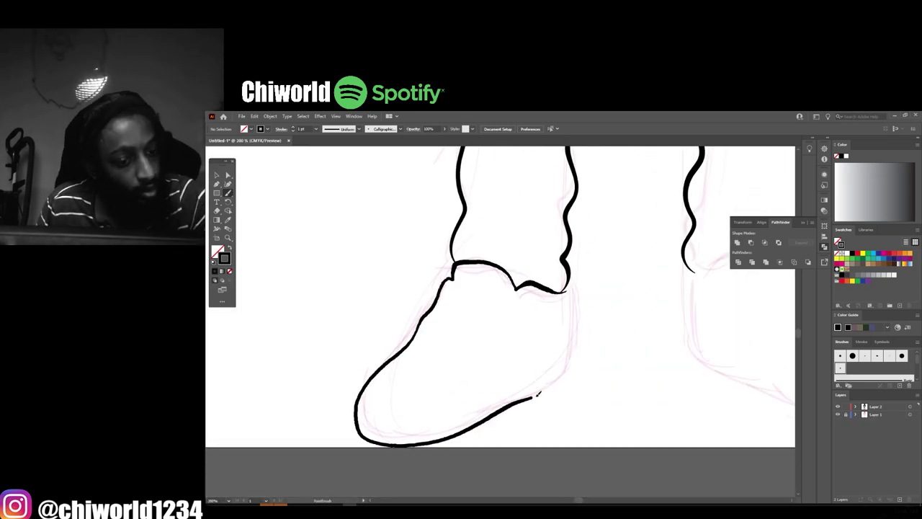
Copy the left shoe outline and reflect it across the vertical axis for the right foot
scroll(607, 458, "down", 2)
key("v")
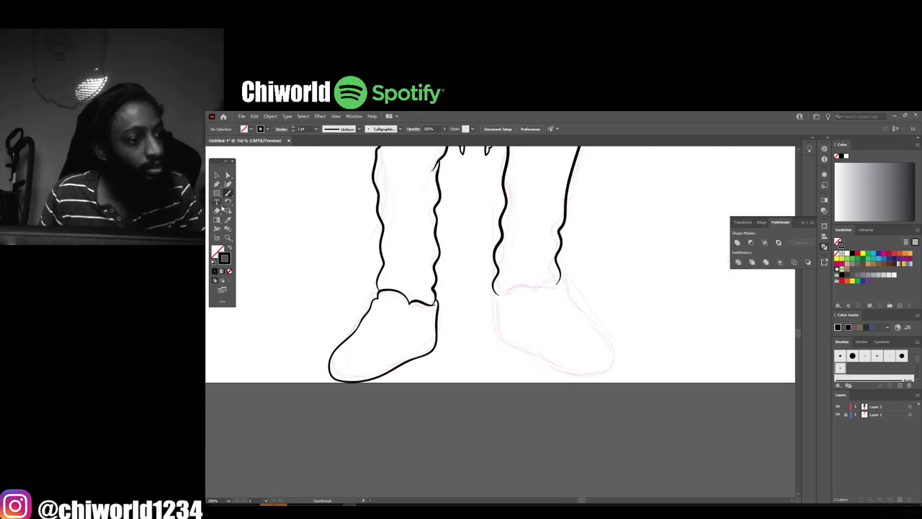
left_click(367, 367)
right_click(530, 193)
mouse_move(368, 367)
left_mouse_down()
mouse_move(548, 360)
mouse_move(619, 331)
left_mouse_up()
left_click(612, 325)
left_click(560, 358)
scroll(669, 354, "down", 2)
scroll(623, 336, "up", 3)
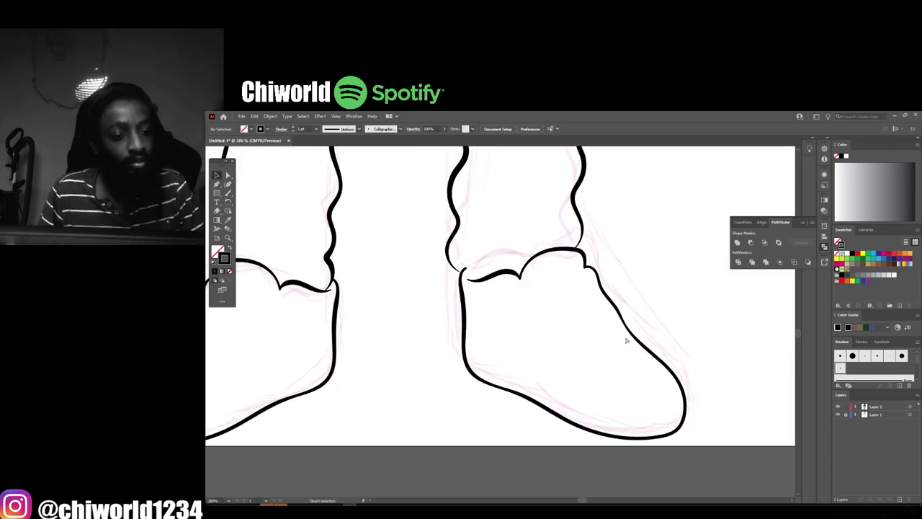
scroll(390, 231, "up", 1)
Erase the stray hook at the right ankle join with the Eraser tool
left_click(390, 231)
key("shift+e")
scroll(410, 447, "up", 1)
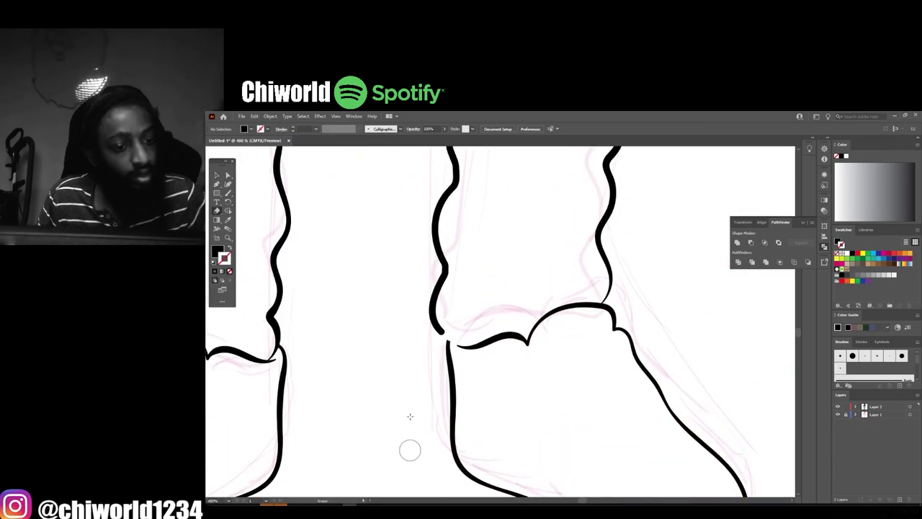
scroll(410, 447, "up", 1)
left_click_drag(461, 360, 450, 369)
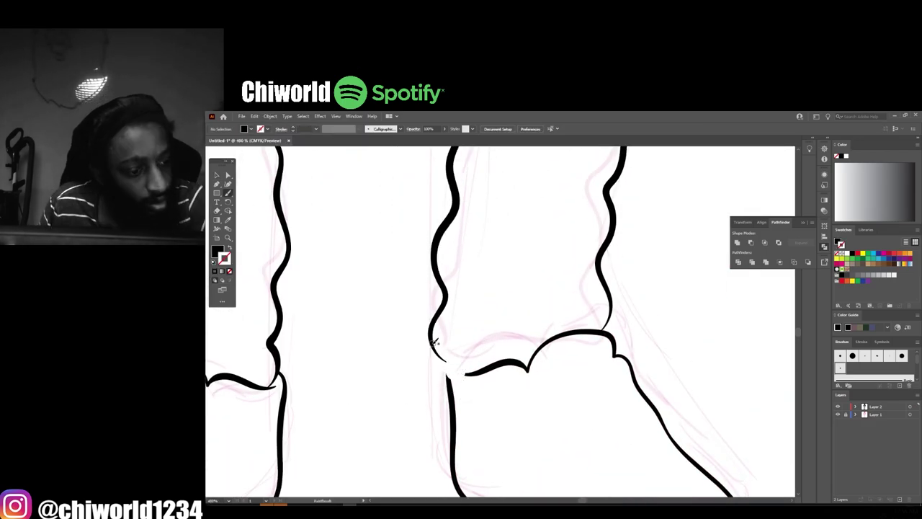
key("b")
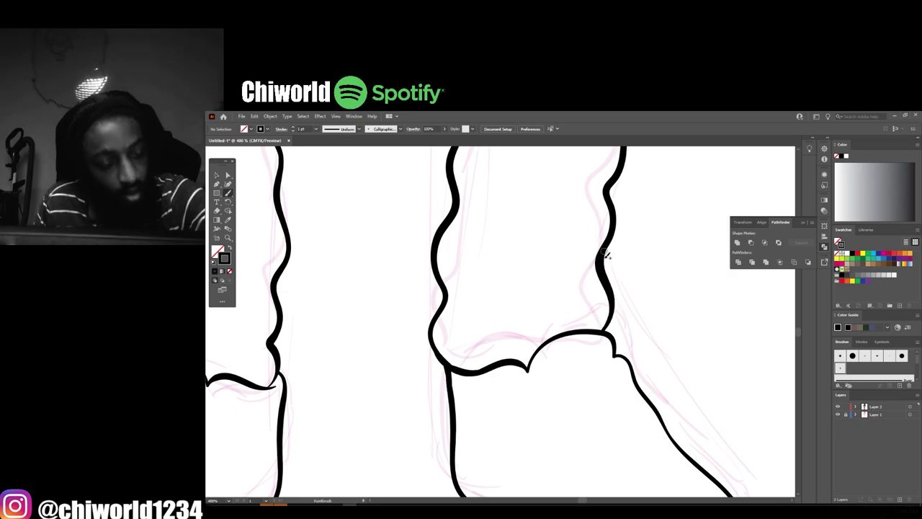
scroll(685, 382, "down", 4)
scroll(685, 383, "down", 3)
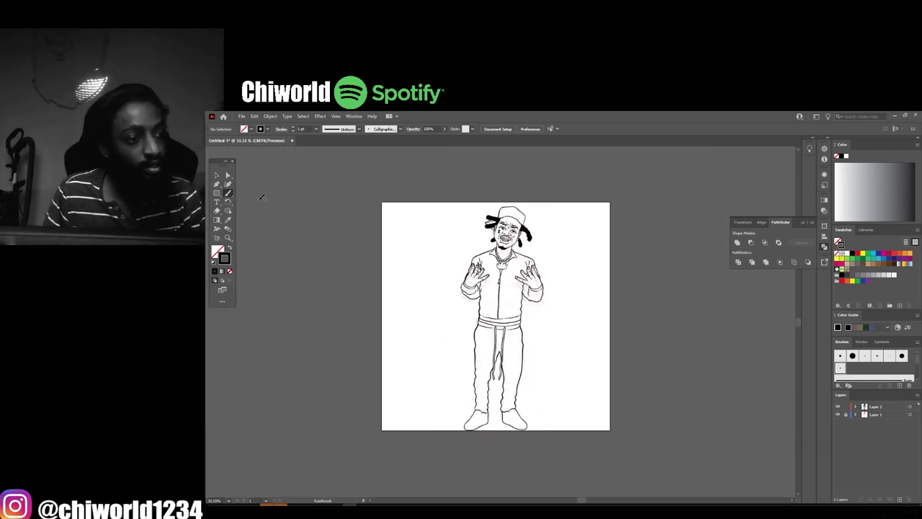
Select all the artwork and stretch the whole figure slightly wider
left_click(221, 175)
key("ctrl+a")
left_click_drag(546, 320, 556, 320)
left_click(599, 339)
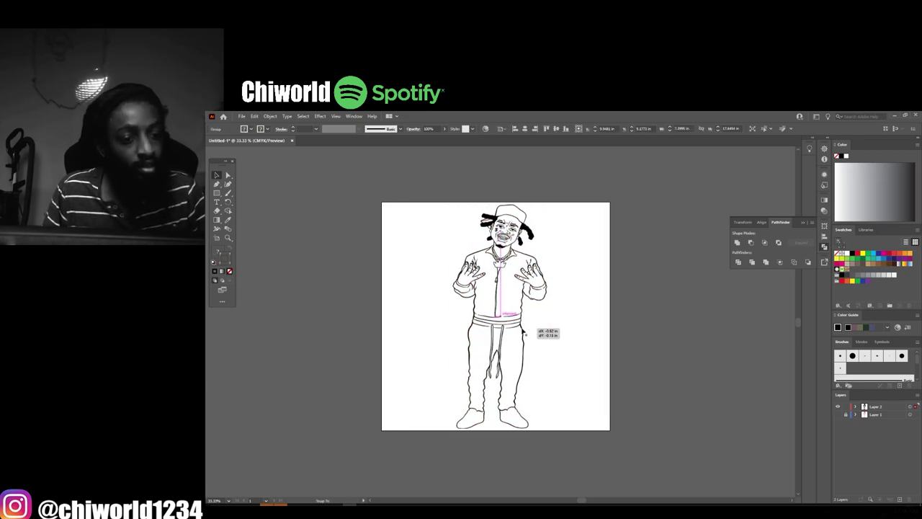
Paint a first curly tattoo stroke on the neck inside the chain loop
scroll(512, 232, "up", 6)
scroll(631, 389, "up", 1)
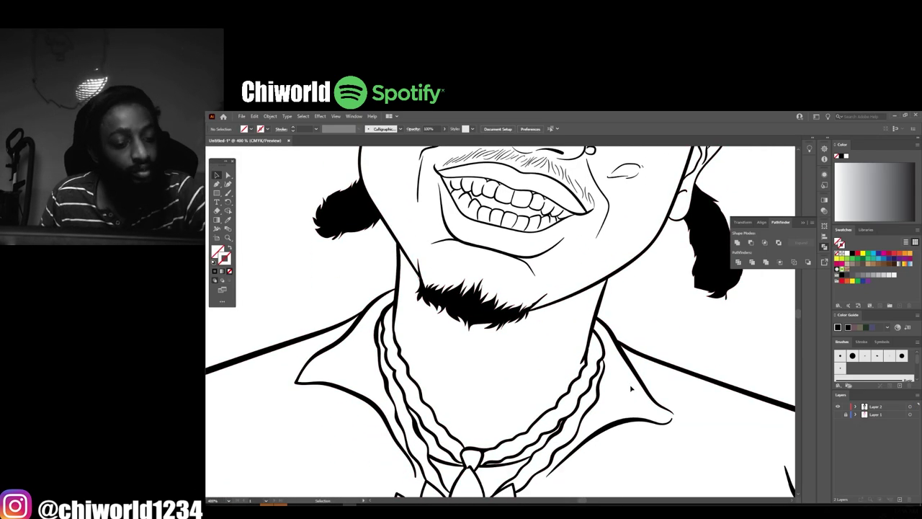
left_click_drag(537, 370, 516, 413)
Draw 2 pt wavy tattoo strokes below the beard and on both sides of the neck
scroll(519, 403, "down", 2)
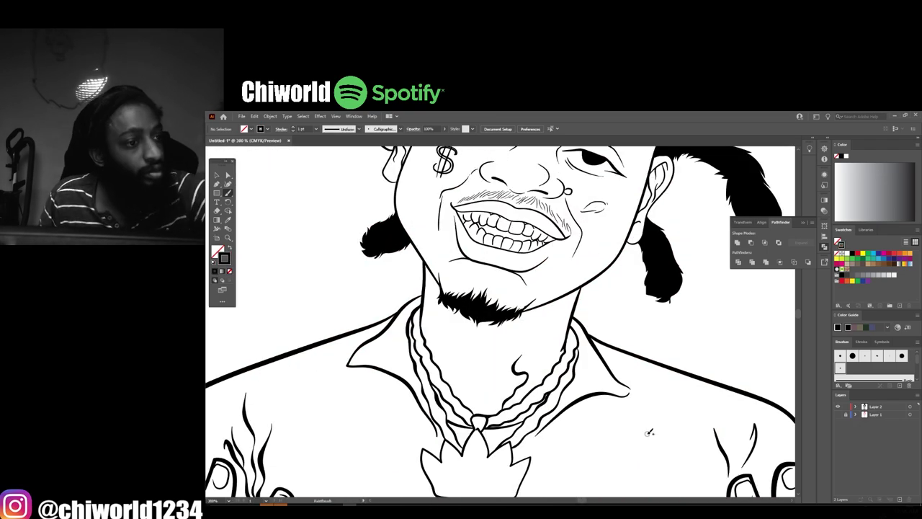
scroll(518, 403, "up", 3)
mouse_move(527, 370)
left_mouse_down()
mouse_move(484, 412)
mouse_move(436, 330)
left_mouse_up()
left_click_drag(443, 407, 344, 209)
left_click_drag(371, 317, 347, 198)
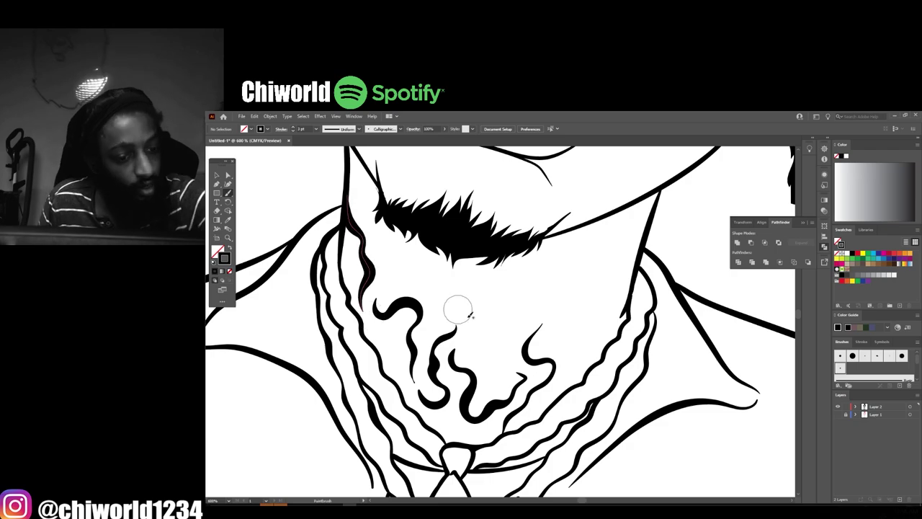
mouse_move(573, 371)
left_mouse_down()
mouse_move(634, 255)
mouse_move(488, 368)
left_mouse_up()
Undo the long unwanted stroke and add curly tattoo strokes across the neck
key("ctrl+z")
key("ctrl+z")
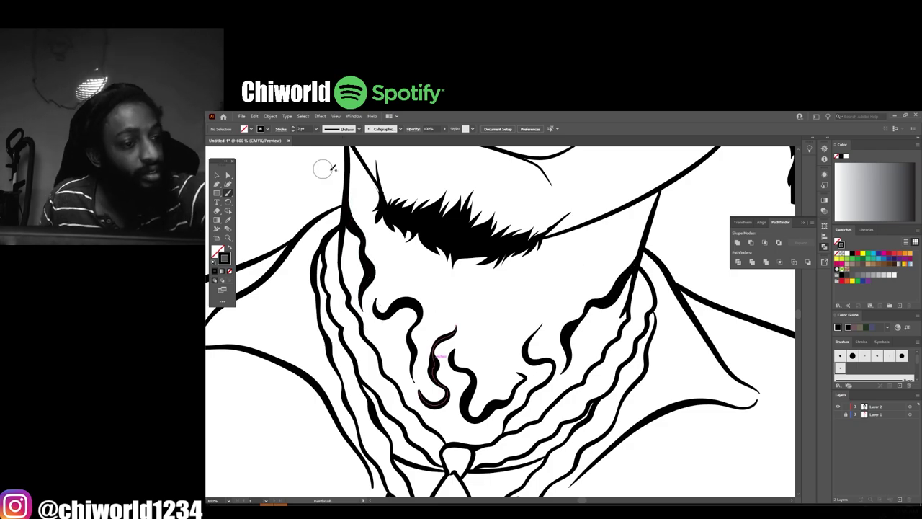
mouse_move(565, 314)
left_mouse_down()
mouse_move(580, 274)
mouse_move(484, 366)
mouse_move(461, 303)
left_mouse_up()
scroll(520, 402, "down", 5)
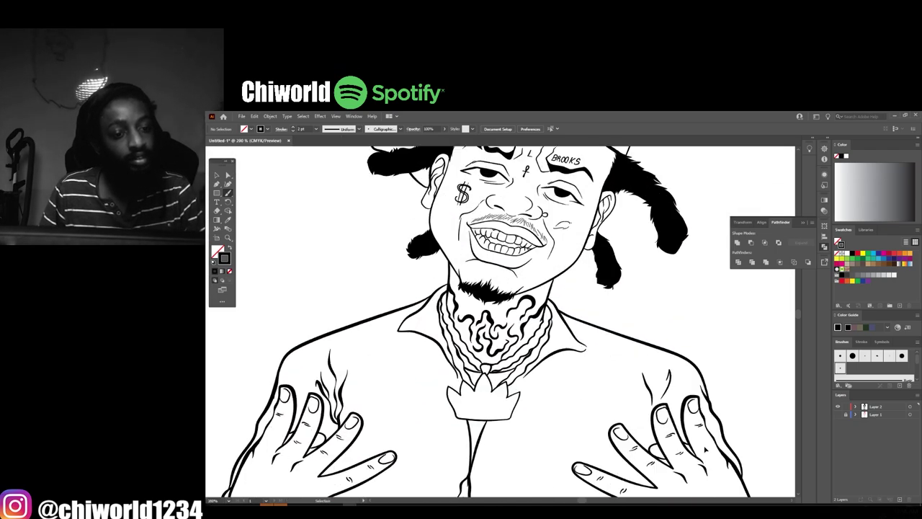
scroll(520, 402, "up", 5)
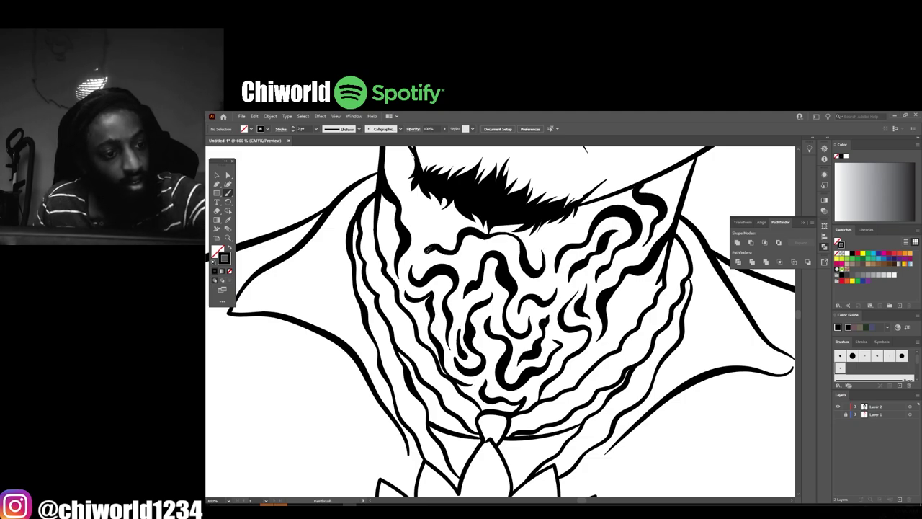
scroll(407, 249, "up", 3)
scroll(407, 248, "down", 5)
scroll(474, 338, "up", 5)
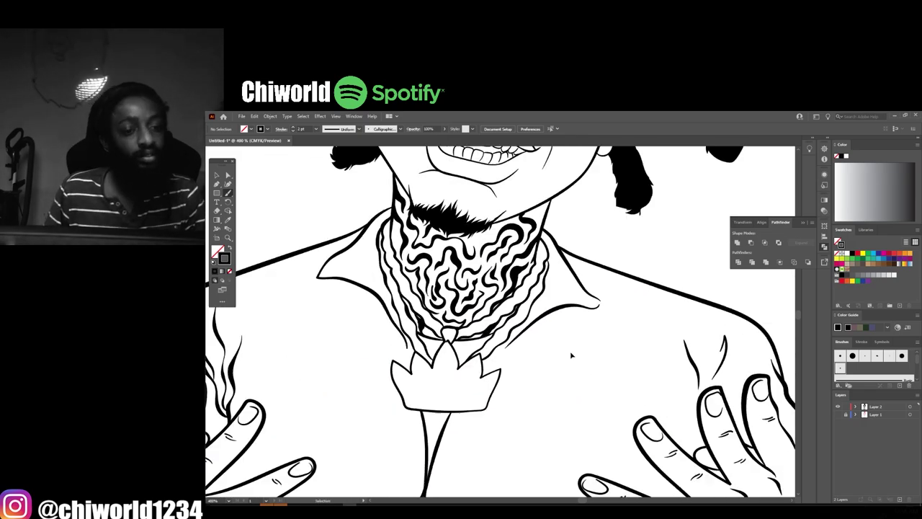
scroll(570, 354, "down", 5)
Cover the back of the first hand with squiggly tattoo strokes, including its lower right
scroll(658, 385, "up", 5)
mouse_move(396, 419)
left_mouse_down()
mouse_move(446, 389)
mouse_move(378, 321)
left_mouse_up()
left_click_drag(364, 361, 372, 311)
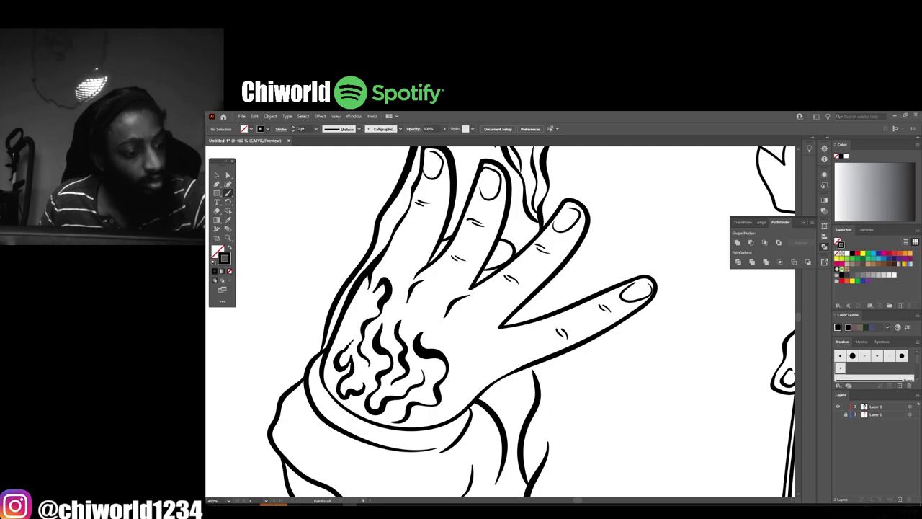
left_click_drag(350, 345, 375, 299)
left_click_drag(437, 400, 433, 373)
left_click_drag(415, 419, 461, 395)
left_click_drag(454, 405, 469, 359)
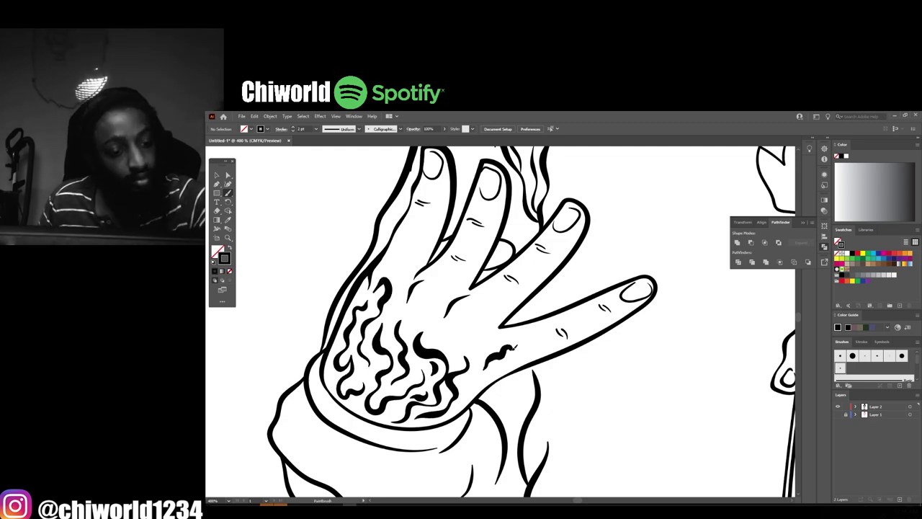
Add wavy tattoo strokes to the back of the other hand
scroll(585, 317, "down", 5)
scroll(431, 327, "up", 4)
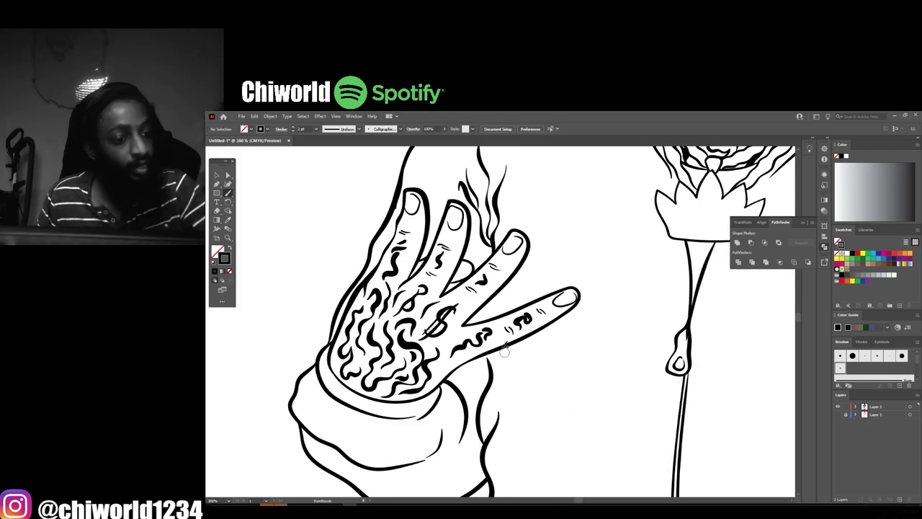
scroll(463, 377, "down", 5)
scroll(621, 435, "up", 5)
mouse_move(638, 393)
left_mouse_down()
mouse_move(621, 344)
mouse_move(594, 403)
left_mouse_up()
left_click_drag(595, 362, 582, 392)
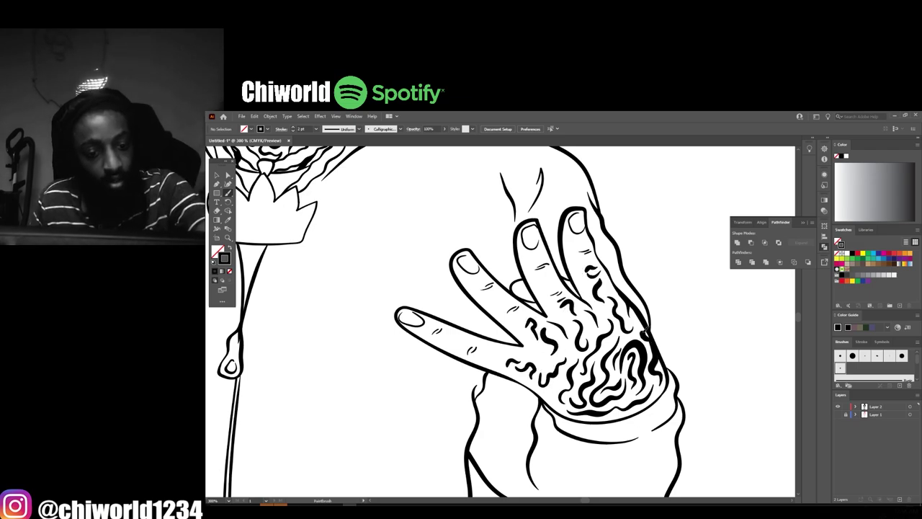
scroll(692, 400, "down", 3)
Draw the crown pendant's base ellipse, band and inner peak contours
scroll(692, 399, "up", 1)
scroll(691, 405, "up", 2)
scroll(688, 400, "up", 5)
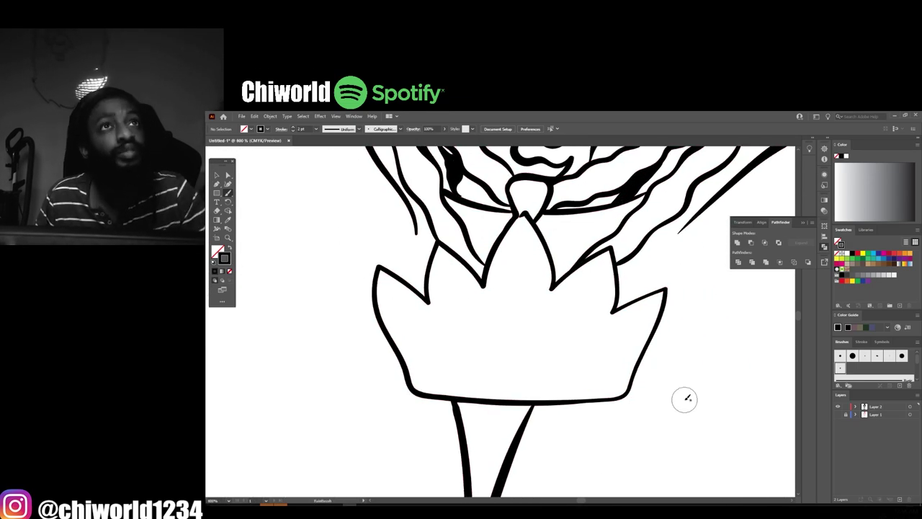
mouse_move(422, 382)
left_mouse_down()
mouse_move(605, 394)
mouse_move(418, 369)
mouse_move(625, 376)
mouse_move(408, 337)
mouse_move(416, 375)
left_mouse_up()
left_click_drag(495, 314, 541, 258)
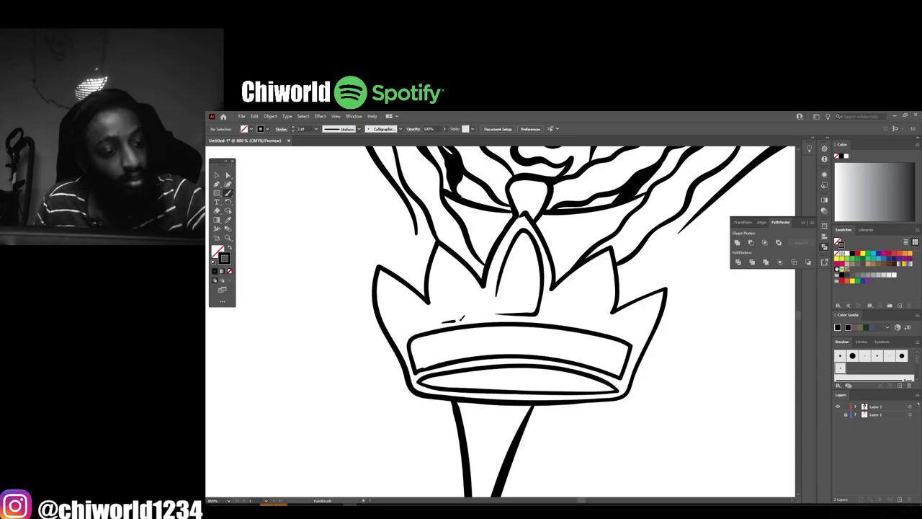
mouse_move(567, 314)
left_mouse_down()
mouse_move(609, 320)
mouse_move(652, 309)
left_mouse_up()
Draw a small rounded-square logo patch on the cap
scroll(598, 385, "down", 5)
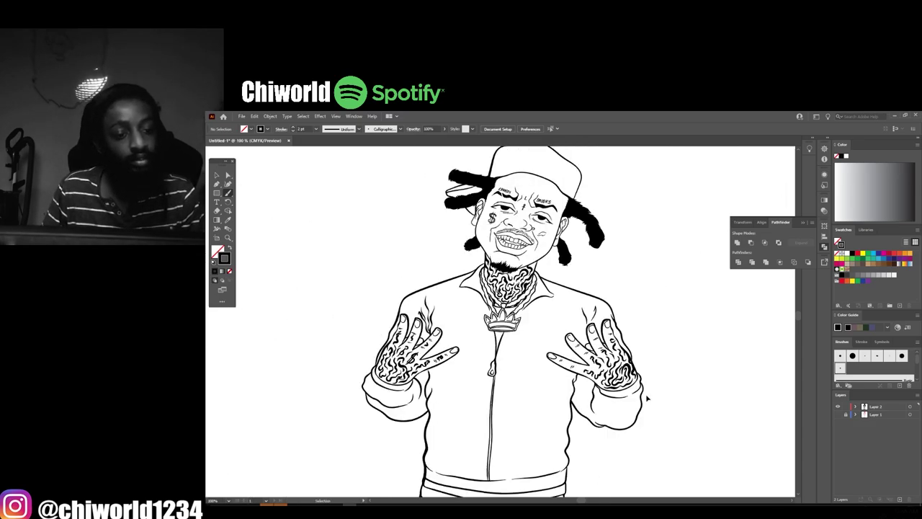
scroll(461, 404, "up", 3)
scroll(461, 404, "up", 2)
scroll(549, 397, "down", 5)
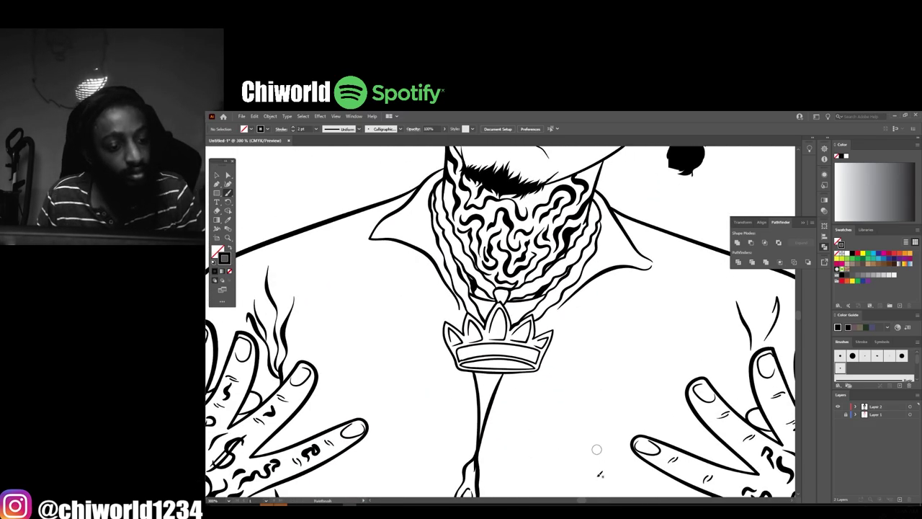
scroll(598, 449, "up", 3)
scroll(525, 482, "down", 1)
scroll(550, 476, "down", 2)
scroll(550, 476, "down", 1)
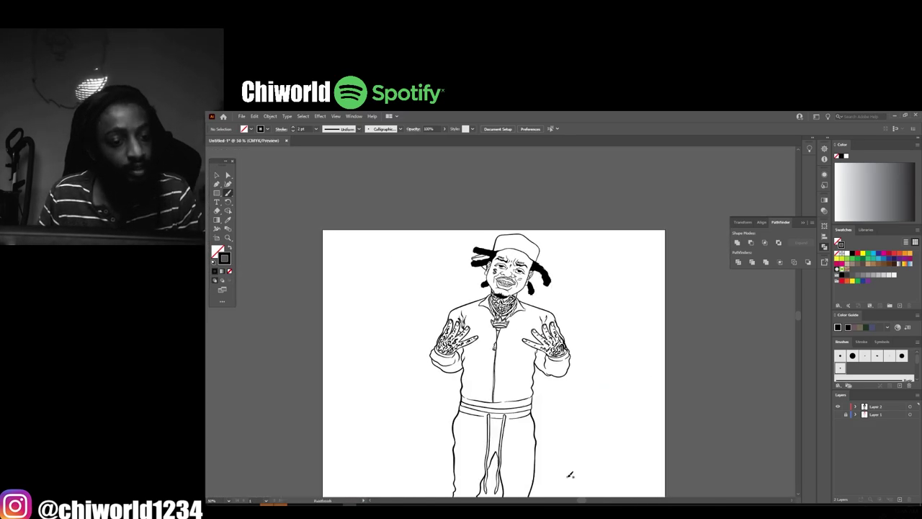
scroll(533, 469, "up", 1)
scroll(526, 432, "up", 2)
scroll(523, 354, "up", 3)
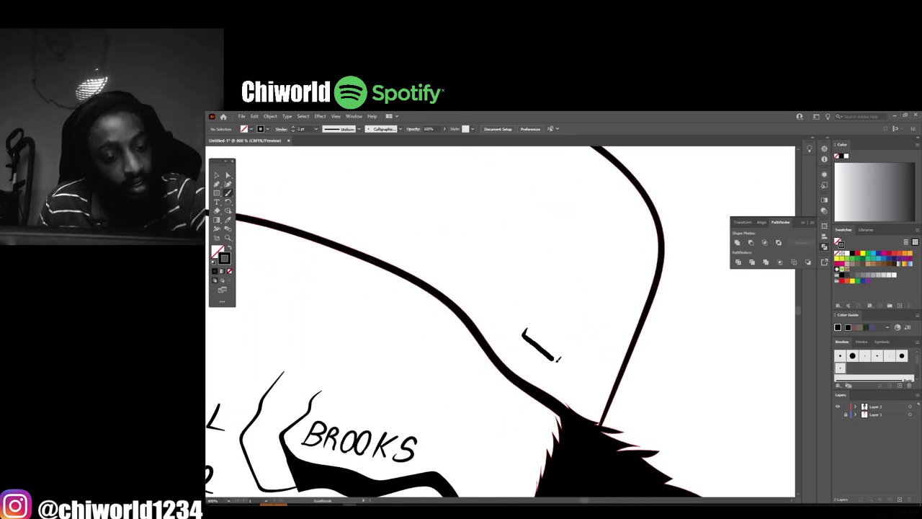
left_click_drag(559, 358, 523, 331)
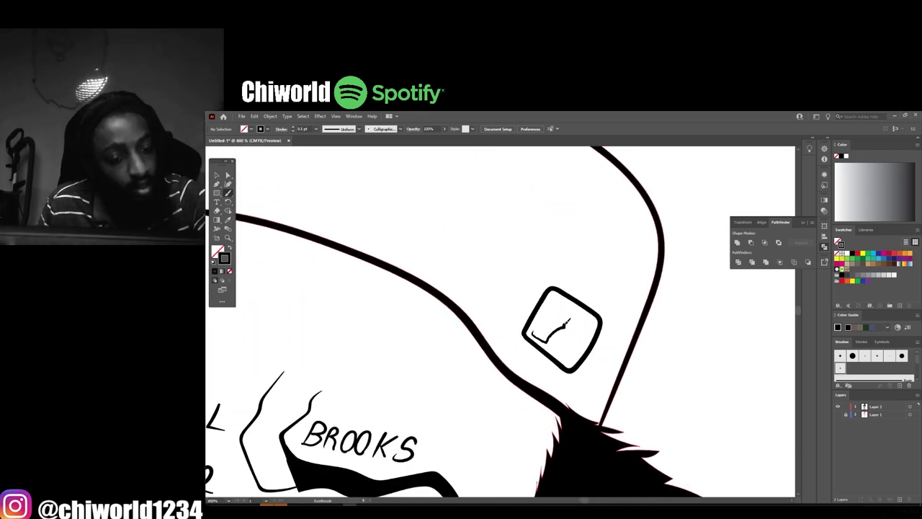
scroll(584, 360, "down", 5)
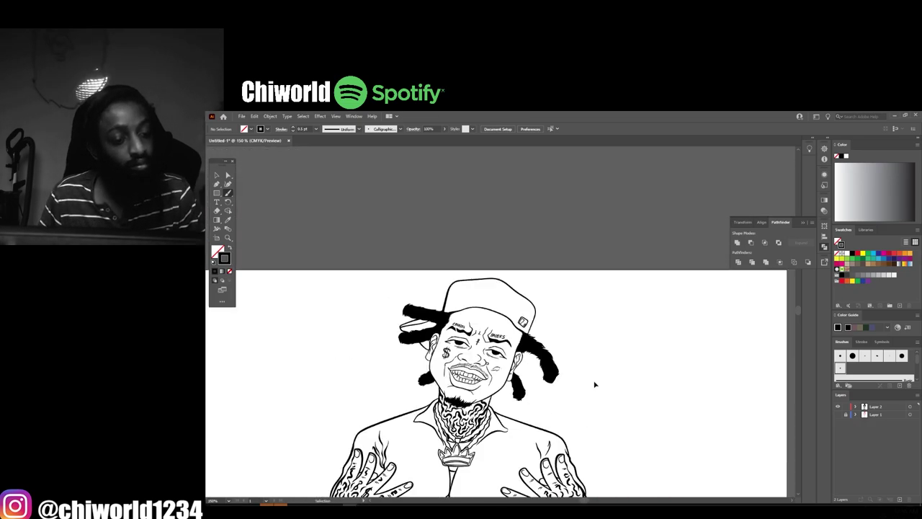
scroll(584, 360, "down", 2)
scroll(574, 362, "up", 3)
scroll(574, 362, "up", 2)
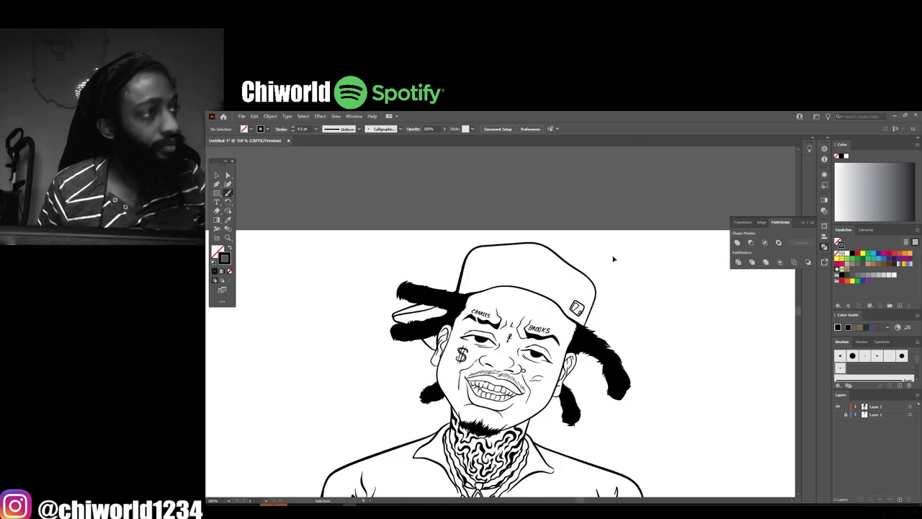
scroll(611, 260, "up", 2)
scroll(610, 476, "down", 3)
scroll(475, 360, "up", 3)
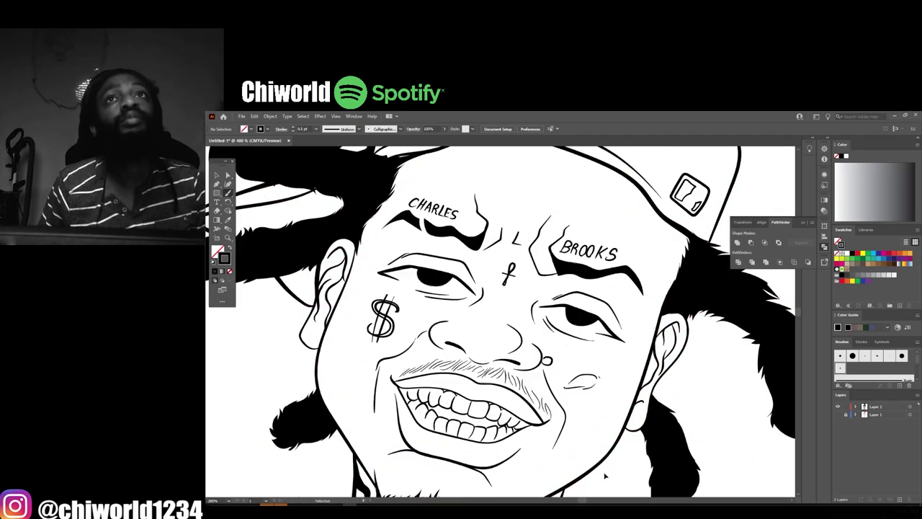
scroll(473, 302, "up", 2)
scroll(483, 360, "down", 1)
scroll(685, 266, "down", 1)
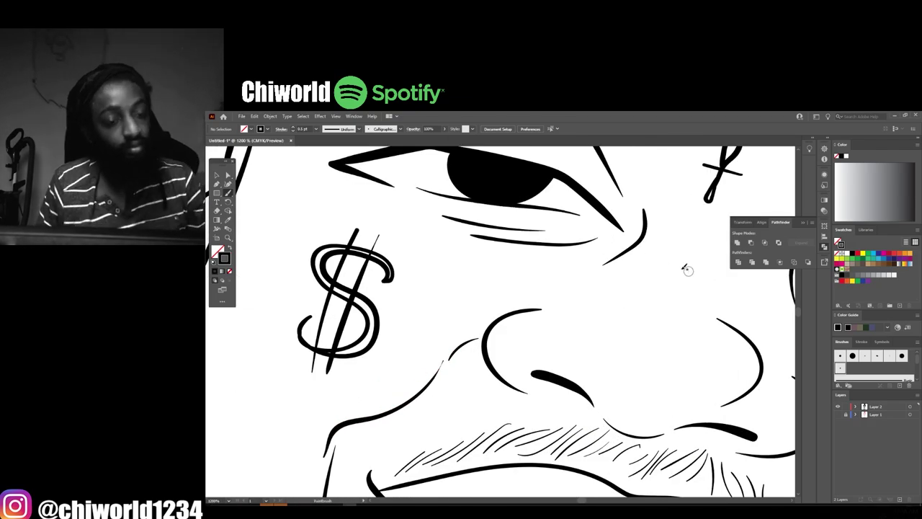
scroll(692, 395, "down", 4)
scroll(691, 395, "up", 1)
scroll(692, 395, "down", 1)
Add knee folds and creases down the right pant leg to its cuff
scroll(692, 395, "up", 3)
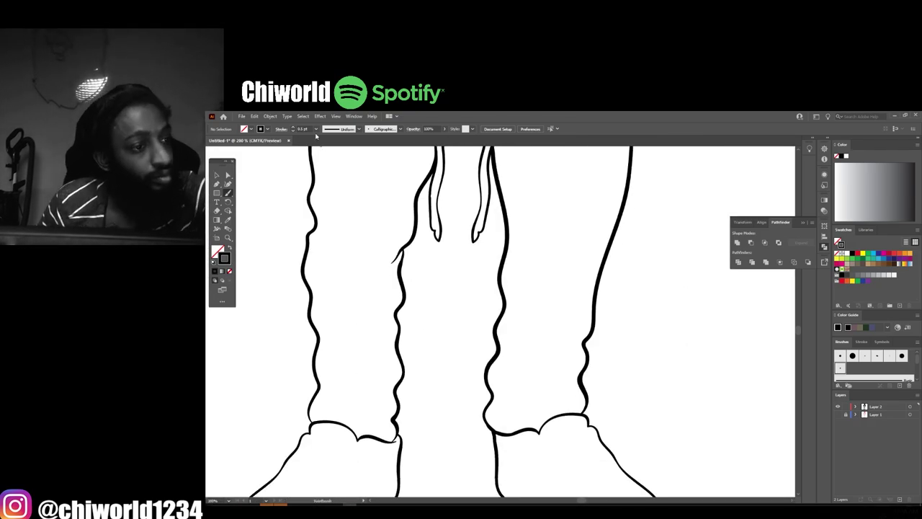
scroll(556, 343, "up", 1)
mouse_move(565, 361)
left_mouse_down()
mouse_move(497, 407)
mouse_move(473, 410)
left_mouse_up()
left_click_drag(565, 349, 517, 371)
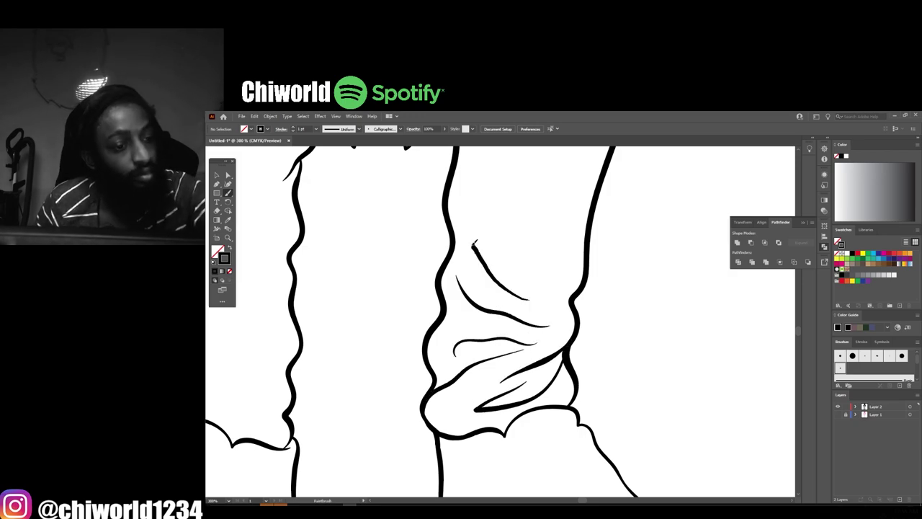
scroll(466, 255, "down", 3)
scroll(598, 397, "up", 3)
left_click_drag(564, 458, 539, 263)
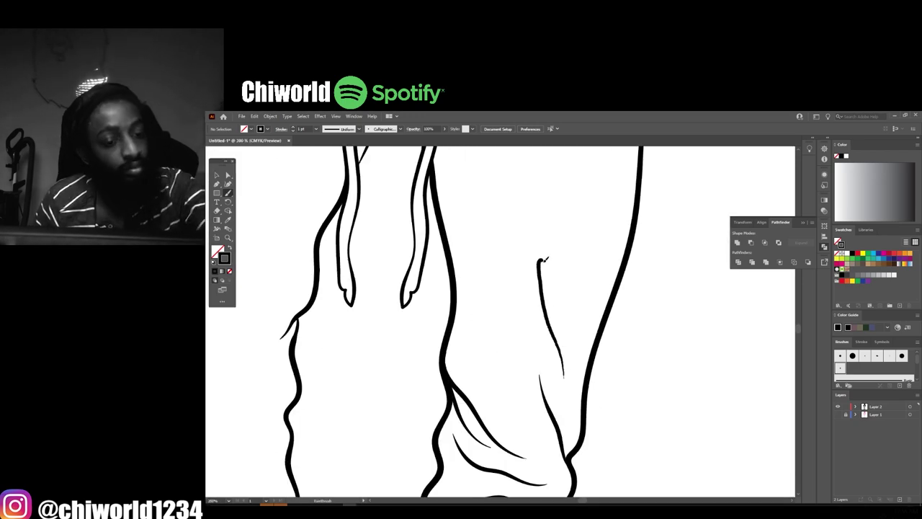
left_click_drag(523, 389, 478, 279)
scroll(652, 422, "down", 3)
scroll(654, 404, "up", 3)
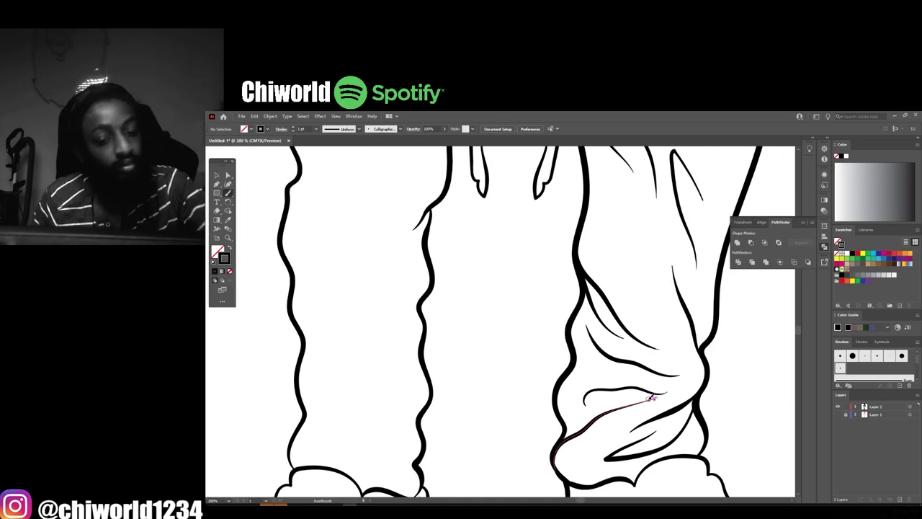
left_click_drag(554, 461, 652, 398)
scroll(663, 407, "down", 3)
scroll(565, 408, "up", 3)
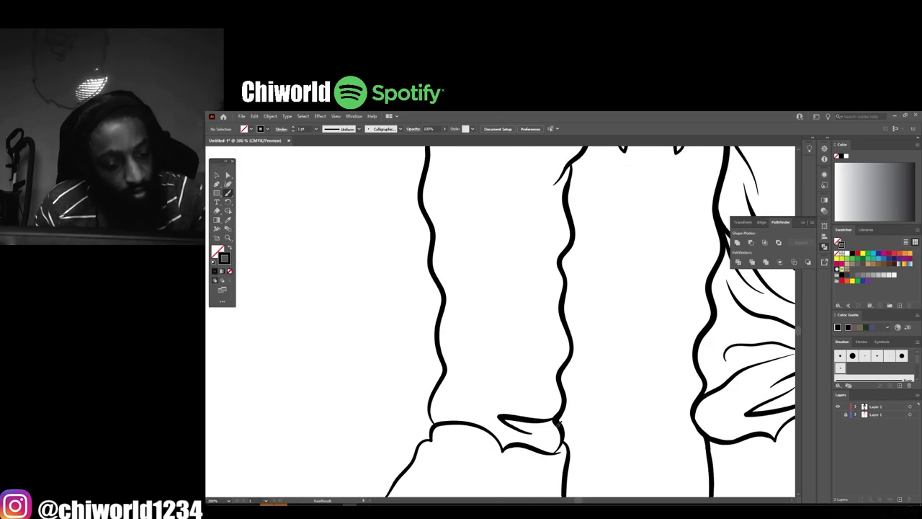
Refine the left pant leg's lower edge and add three fold lines to it
left_click_drag(441, 392, 442, 425)
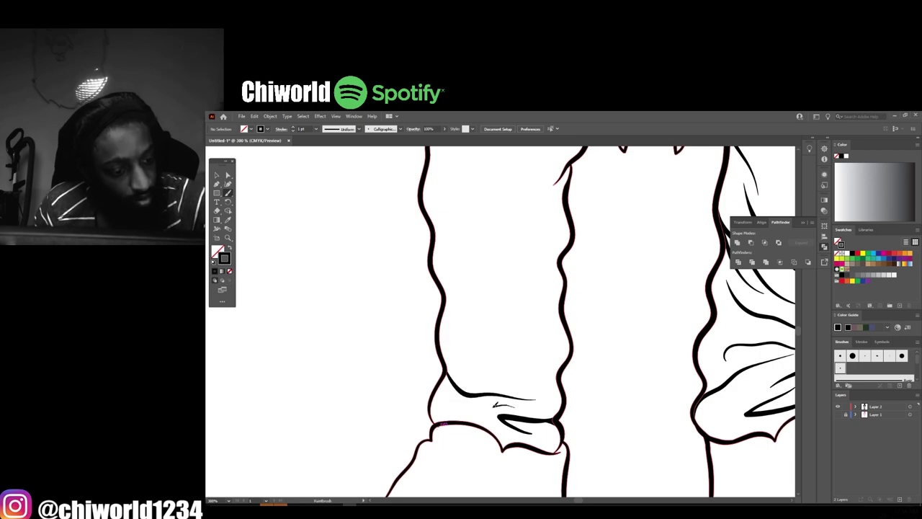
left_click_drag(473, 268, 532, 292)
left_click_drag(446, 249, 540, 308)
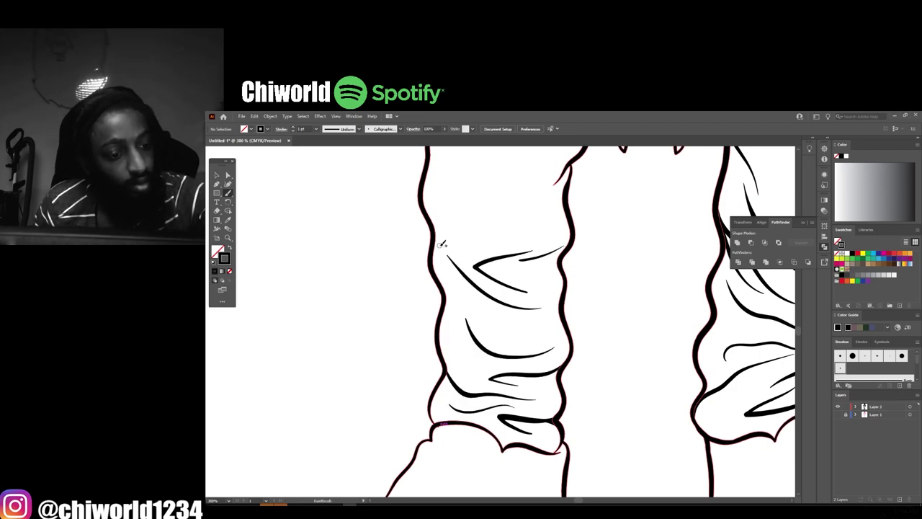
scroll(504, 324, "up", 2)
mouse_move(436, 282)
left_mouse_down()
mouse_move(454, 328)
mouse_move(522, 330)
left_mouse_up()
scroll(504, 324, "up", 2)
Add short crease lines on the jacket's right chest
scroll(432, 193, "down", 3)
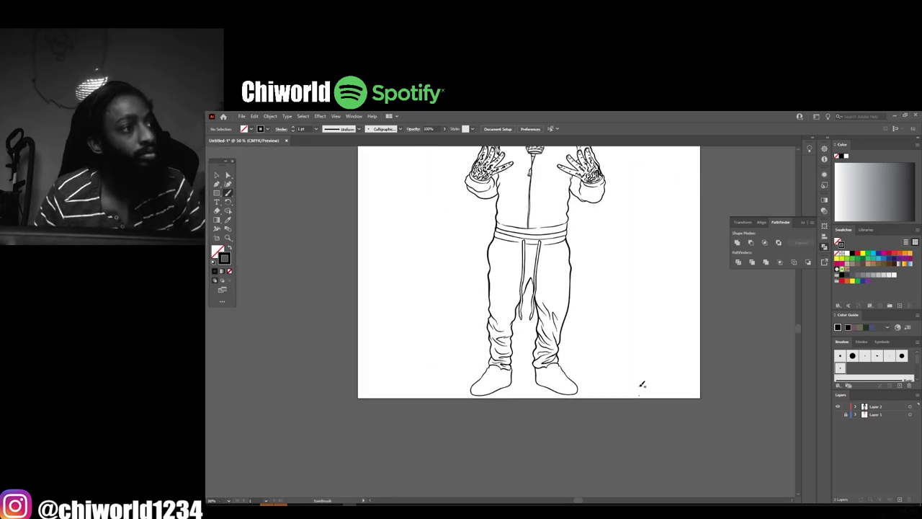
scroll(579, 311, "up", 3)
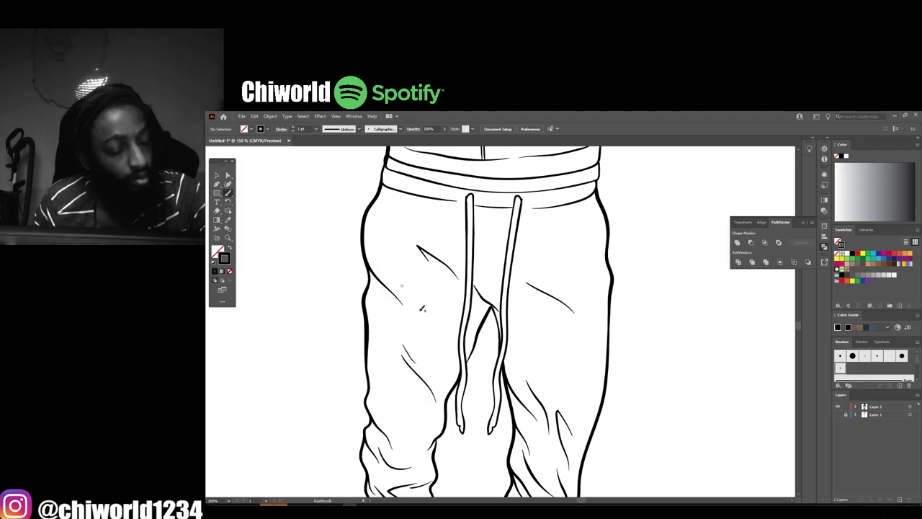
scroll(423, 309, "up", 6)
scroll(504, 324, "up", 4)
left_click_drag(595, 367, 551, 362)
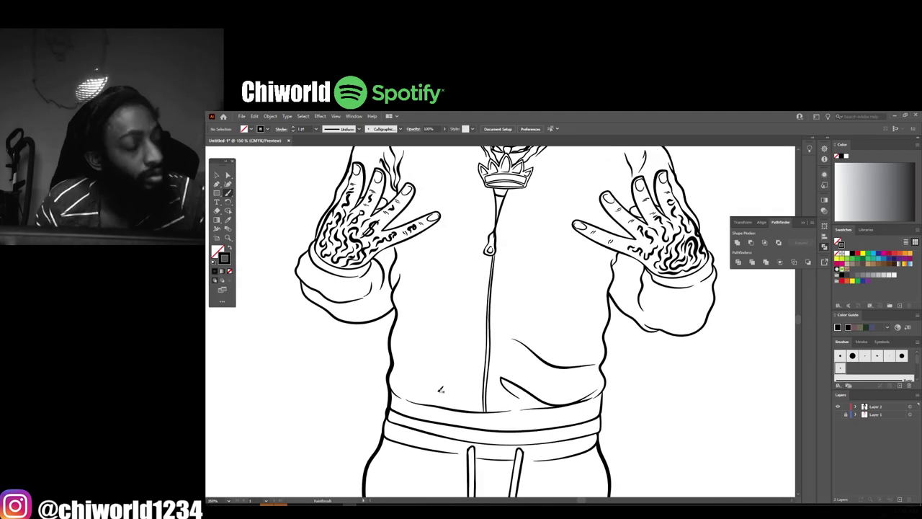
scroll(405, 375, "up", 1)
left_click_drag(549, 308, 601, 340)
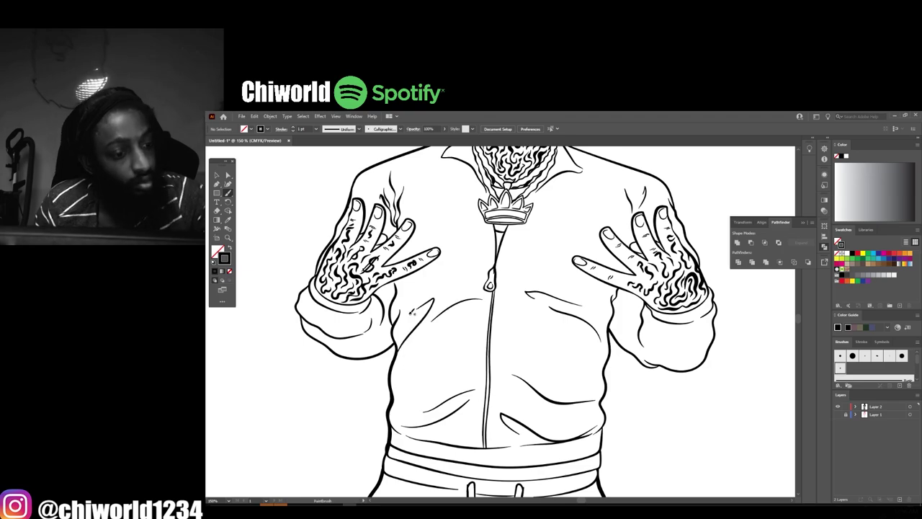
Draw fold lines and a curved fold on the right sleeve cuff
scroll(554, 282, "up", 1)
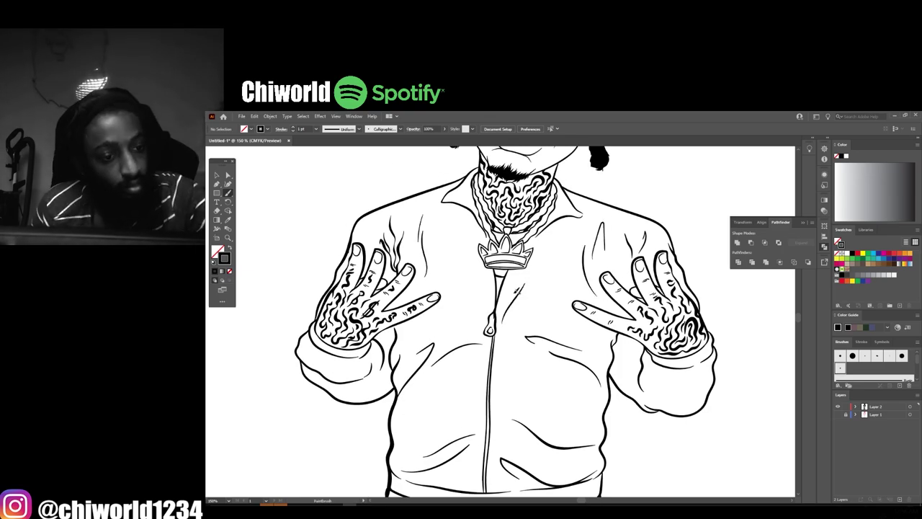
scroll(562, 404, "down", 3)
scroll(581, 350, "up", 5)
left_click_drag(624, 332, 561, 349)
left_click_drag(612, 376, 522, 346)
left_click_drag(546, 349, 517, 306)
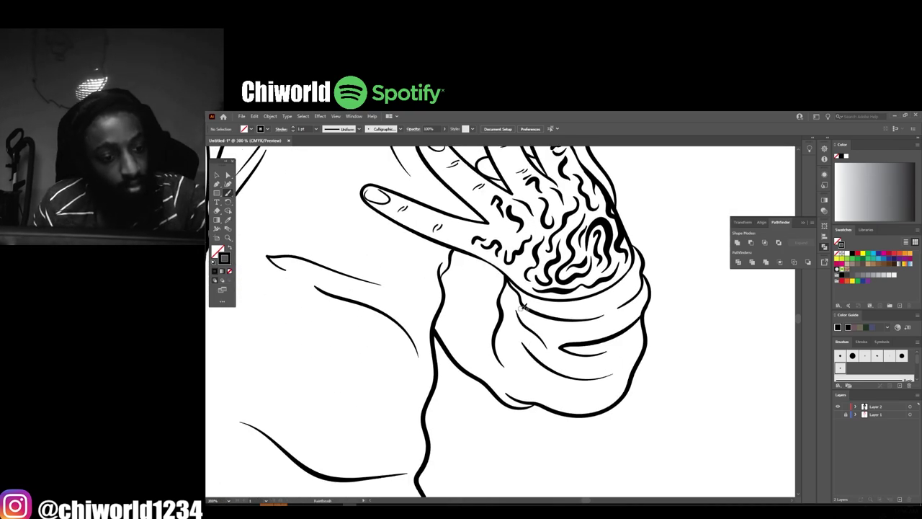
Add fold strokes across the other sleeve's cuff and trace its upper edge
scroll(487, 252, "down", 3)
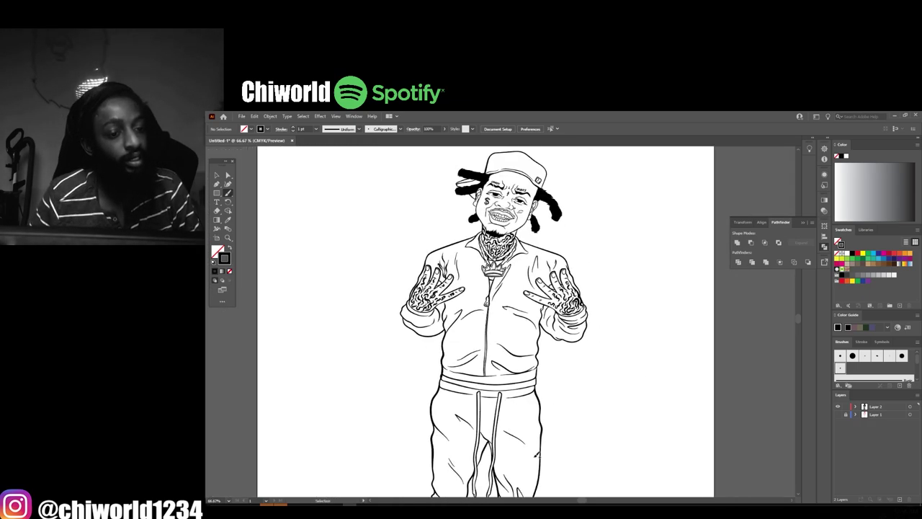
scroll(274, 306, "up", 5)
left_click_drag(407, 427, 283, 414)
left_click_drag(405, 431, 296, 442)
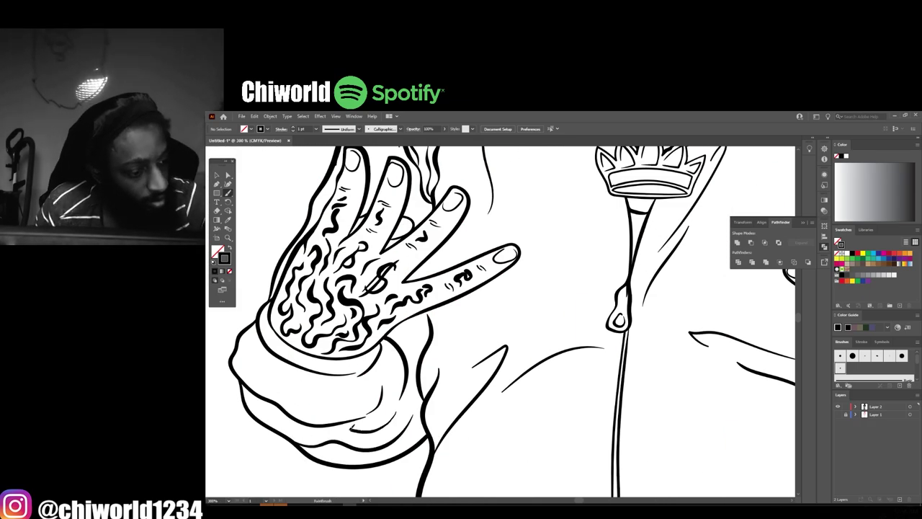
left_click_drag(376, 425, 332, 433)
left_click_drag(262, 400, 340, 368)
Draw the first sneaker's sole line and complete its Nike swoosh outline
key("ctrl+0")
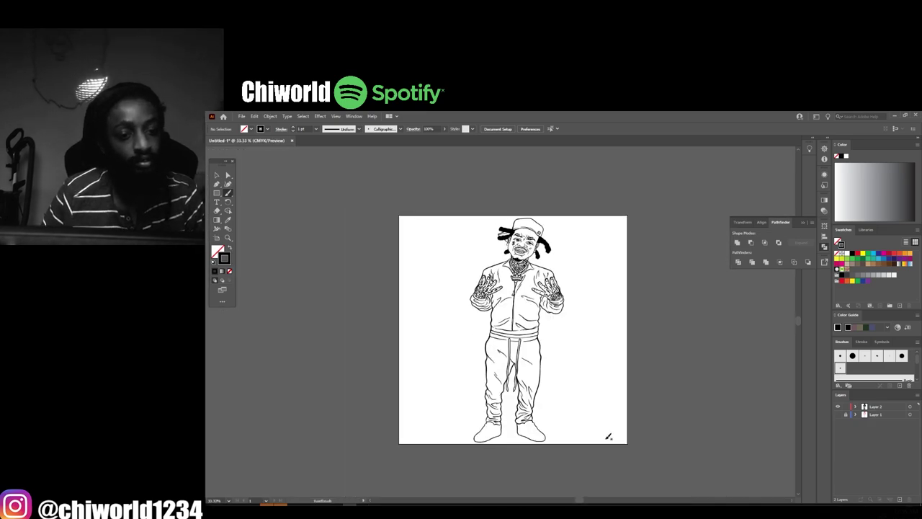
scroll(574, 425, "up", 2)
scroll(582, 438, "up", 5)
scroll(265, 402, "up", 1)
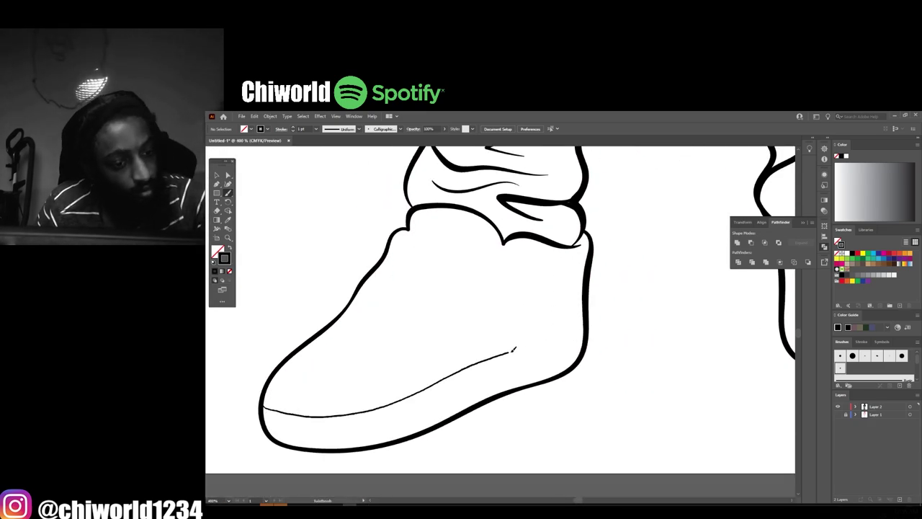
left_click_drag(514, 350, 582, 333)
scroll(652, 379, "down", 3)
scroll(335, 373, "up", 3)
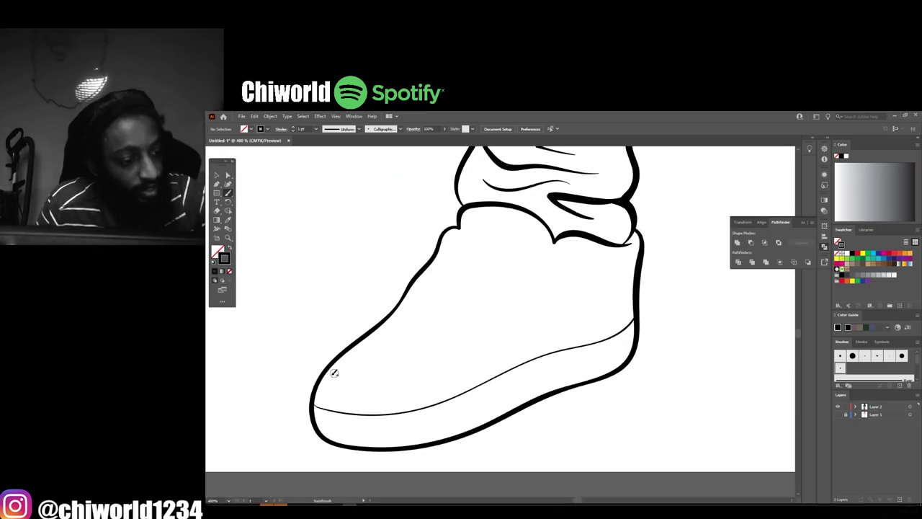
left_click_drag(502, 317, 637, 250)
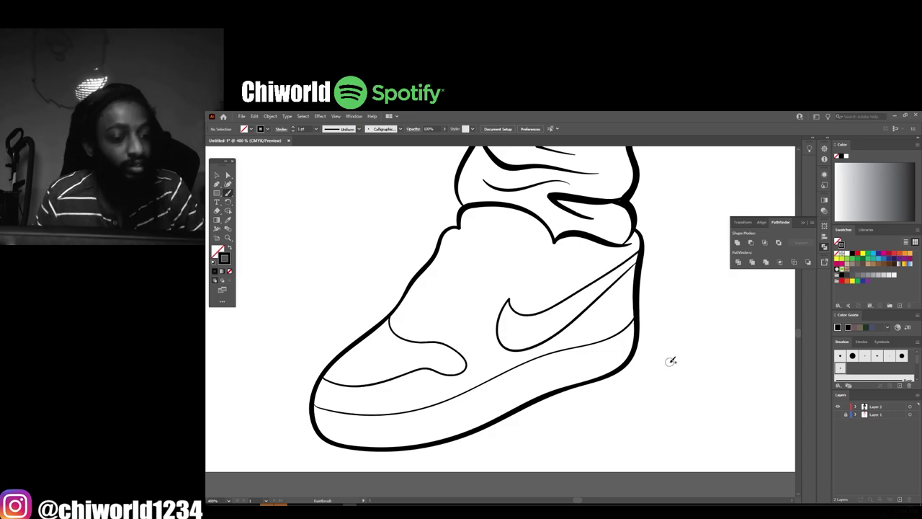
scroll(670, 360, "down", 3)
scroll(671, 370, "up", 3)
Add detail strokes and a toe line to the other sneaker
left_click_drag(666, 398, 371, 292)
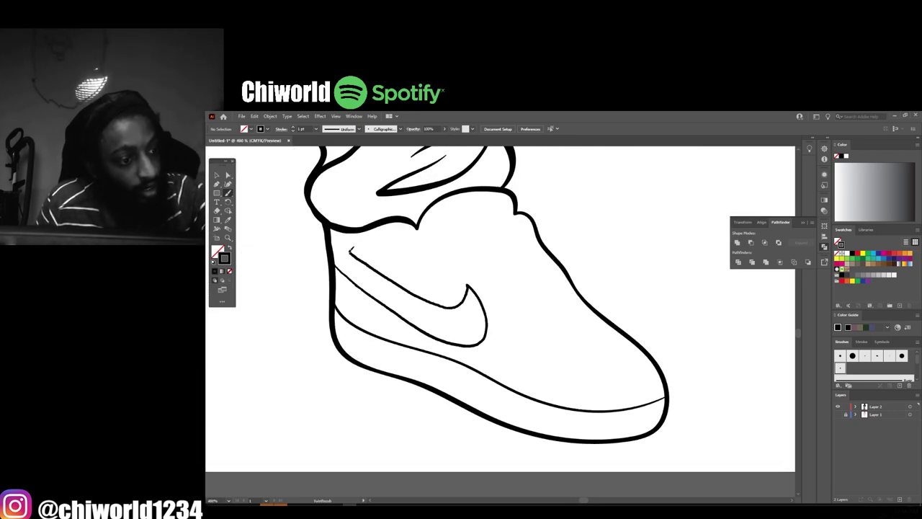
left_click_drag(659, 373, 548, 358)
scroll(607, 397, "down", 3)
scroll(607, 392, "up", 2)
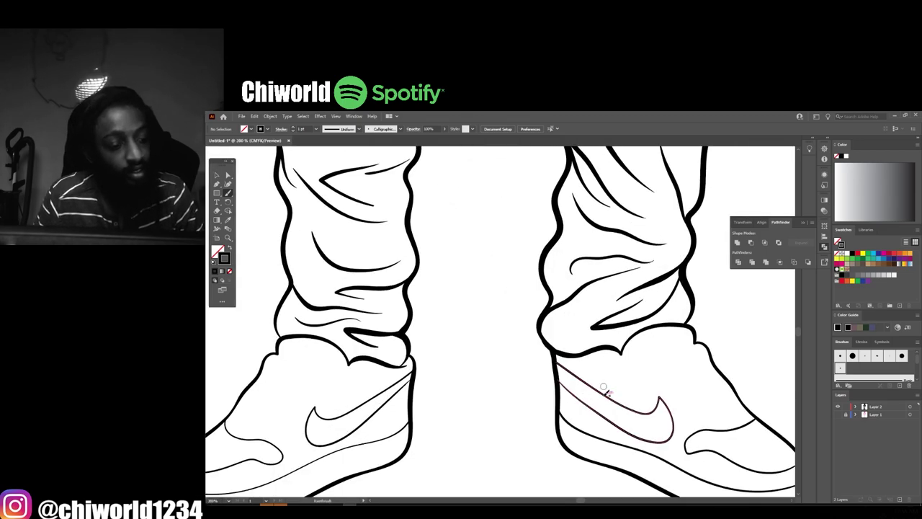
scroll(604, 393, "up", 1)
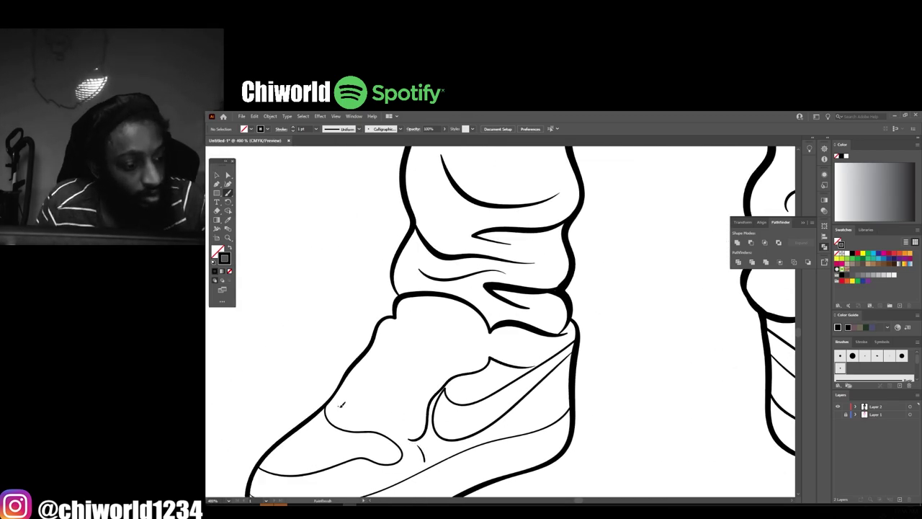
scroll(373, 329, "down", 3)
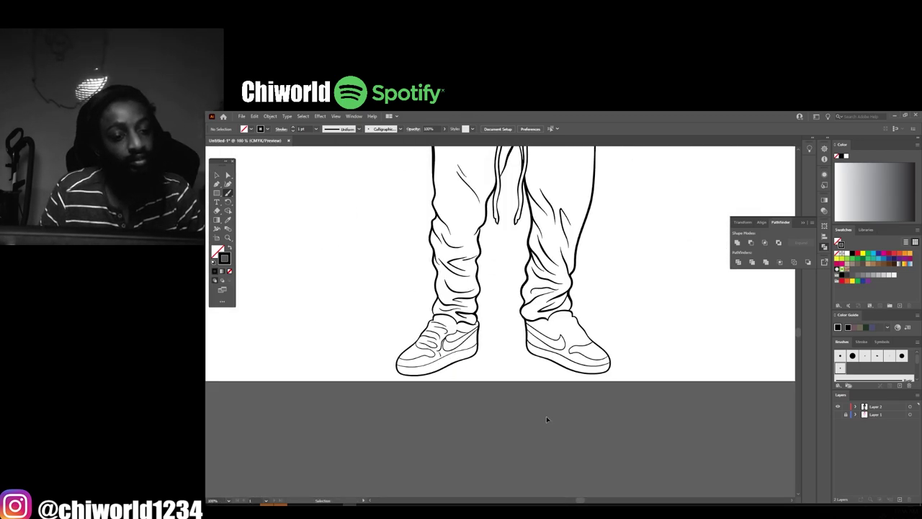
scroll(546, 416, "up", 3)
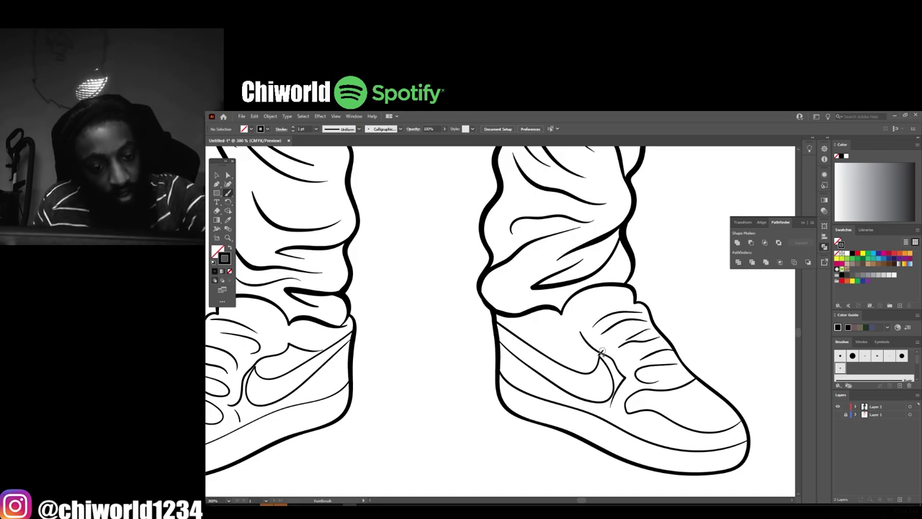
scroll(602, 353, "down", 3)
scroll(549, 413, "up", 4)
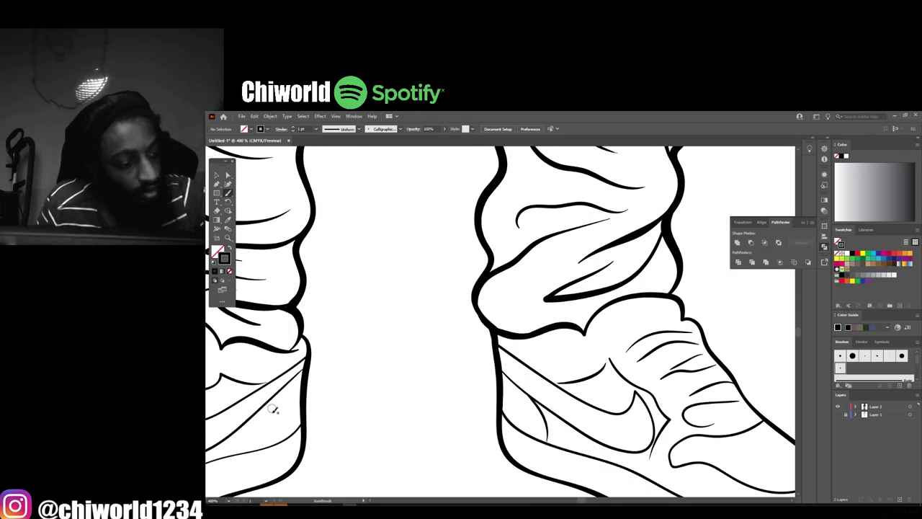
scroll(459, 473, "down", 2)
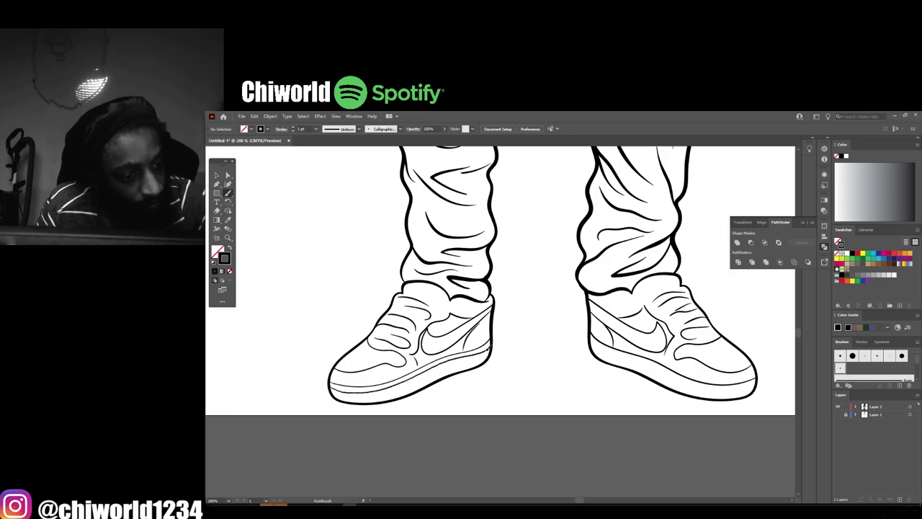
scroll(715, 411, "down", 5)
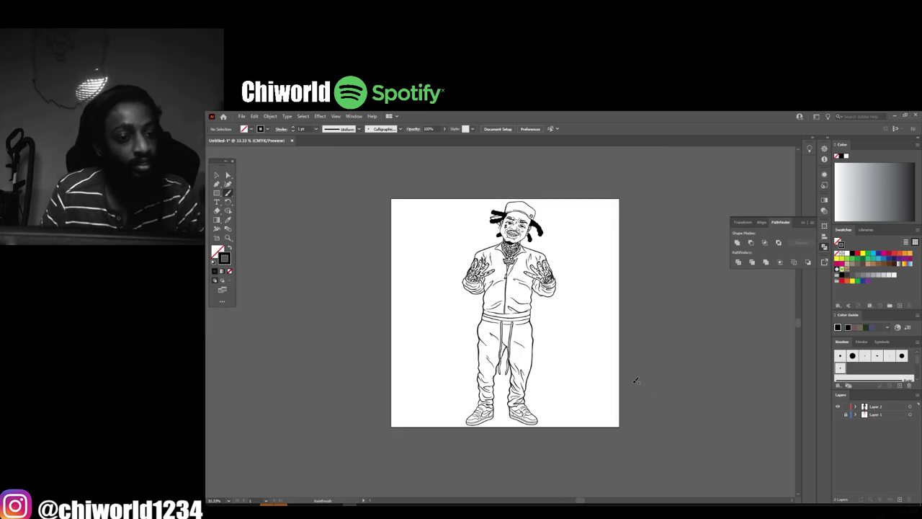
Select all the artwork, expand it with Object > Expand, and deselect
key("ctrl+a")
left_click(270, 116)
left_click(288, 212)
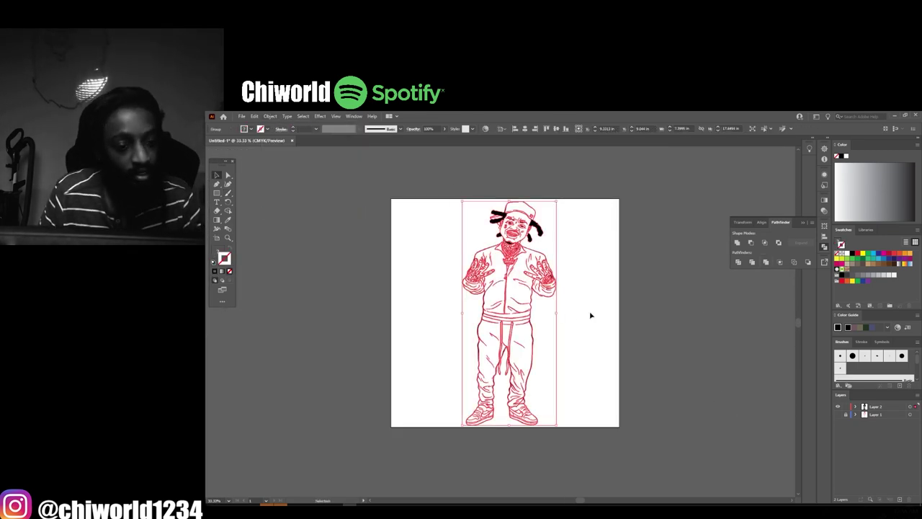
left_click(432, 206)
left_click_drag(559, 225, 554, 227)
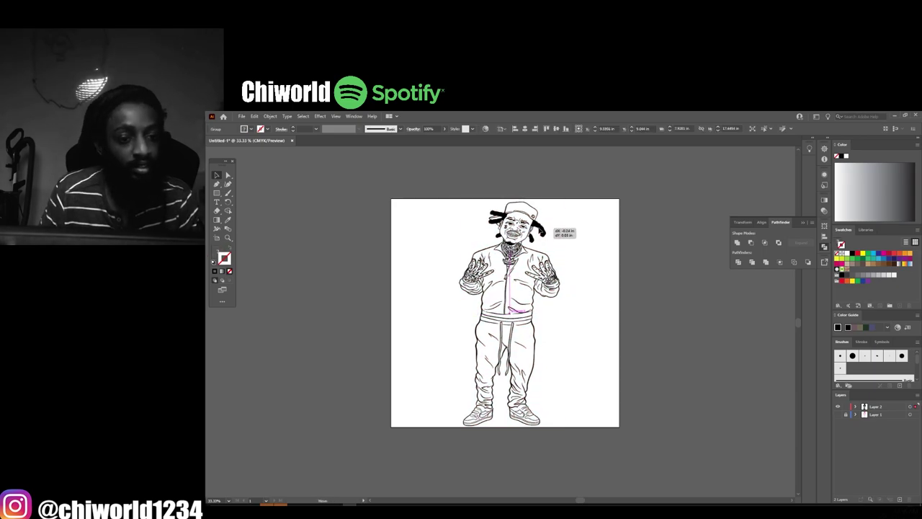
Save the drawing as fo.ai with the default Illustrator Options
key("ctrl+a")
key("ctrl+s")
type("fo")
key("Return")
key("Return")
left_click(626, 364)
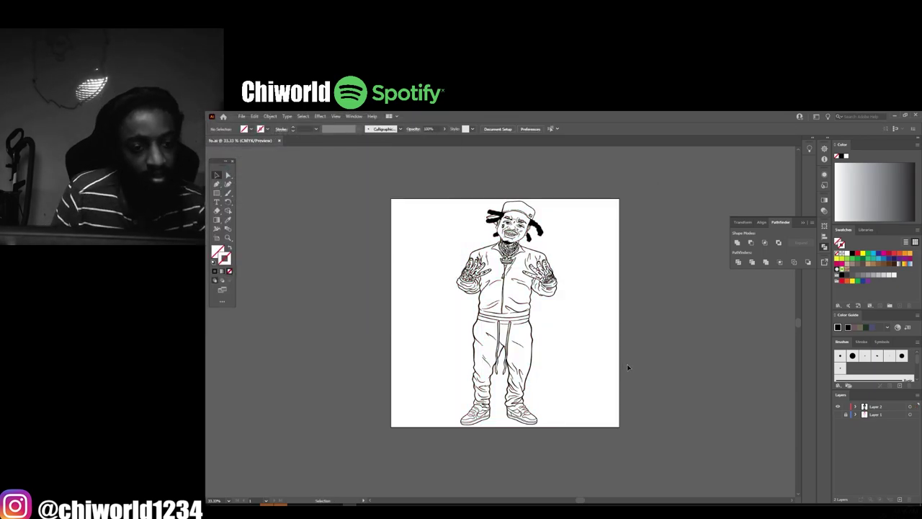
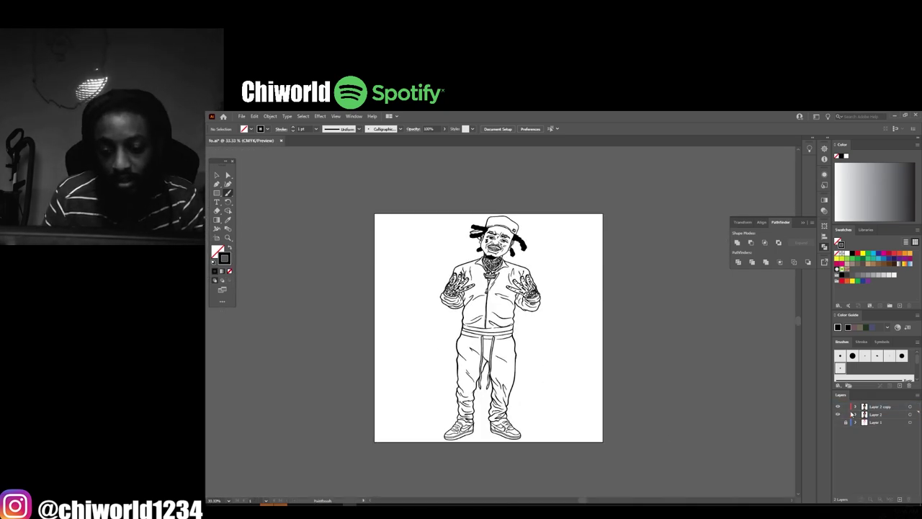
Load the CHIWORLD SKIN TONES #1 swatch library and choose an orange skin-tone fill
double_click(291, 213)
double_click(305, 157)
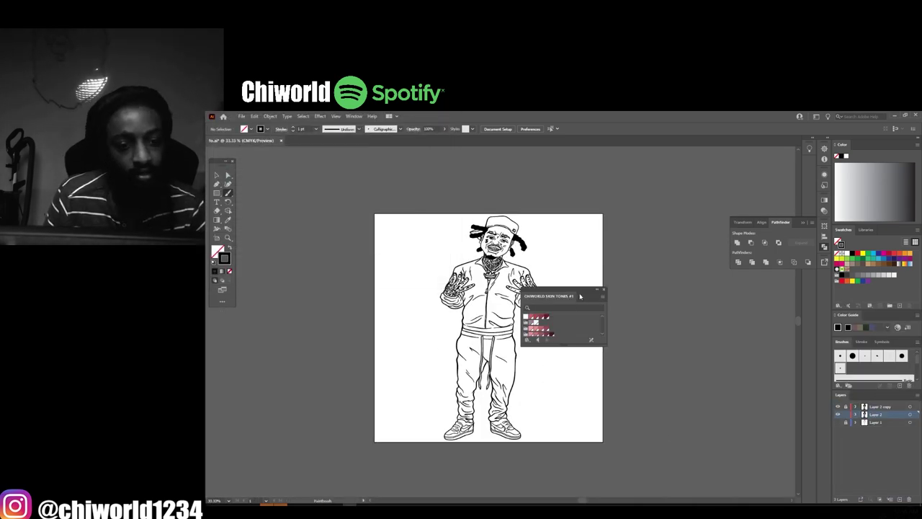
left_click(851, 261)
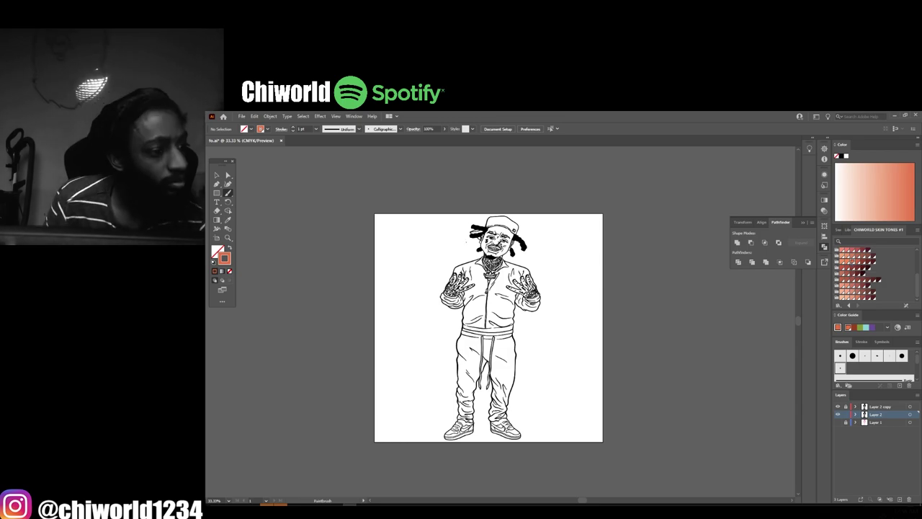
Cover the figure with an orange rectangle and turn it into fills inside the line art
key("m")
left_click_drag(426, 203, 592, 456)
key("v")
right_click(441, 241)
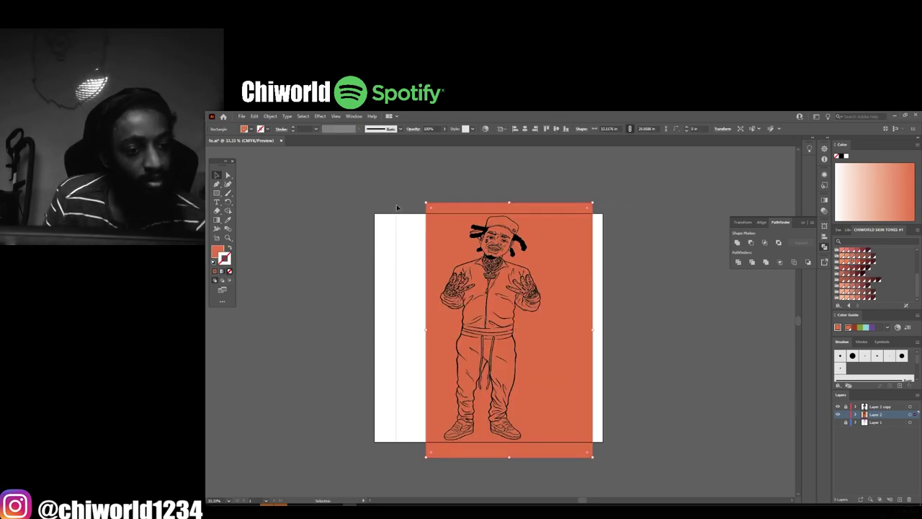
right_click(566, 330)
left_click(627, 390)
key("ctrl+plus")
key("ctrl+plus")
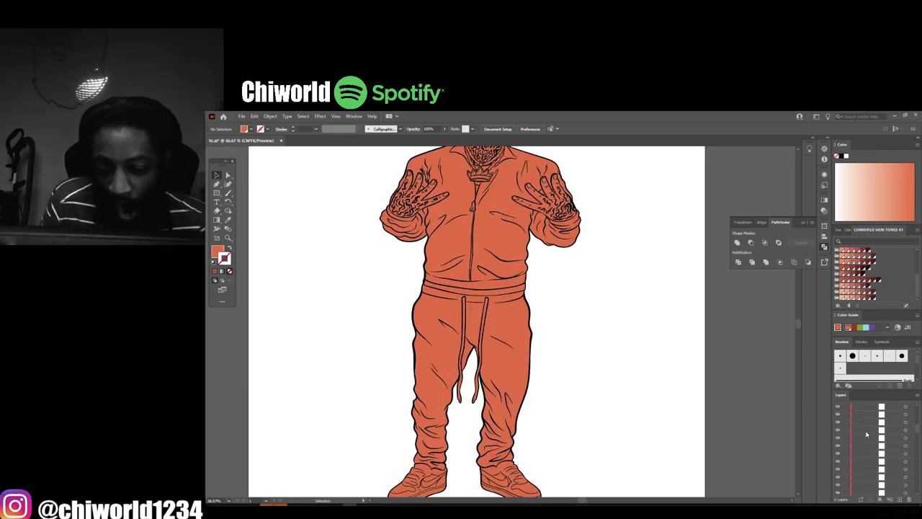
scroll(854, 456, "up", 10)
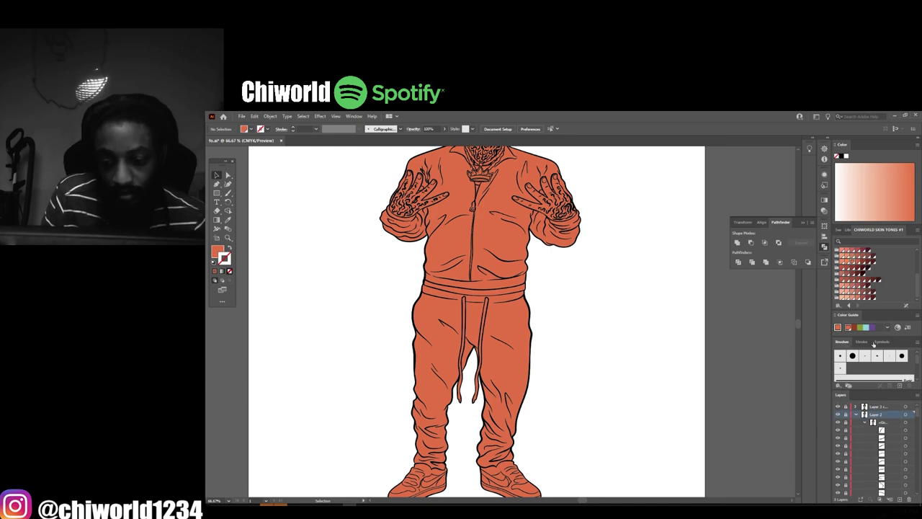
key("ctrl+minus")
double_click(425, 259)
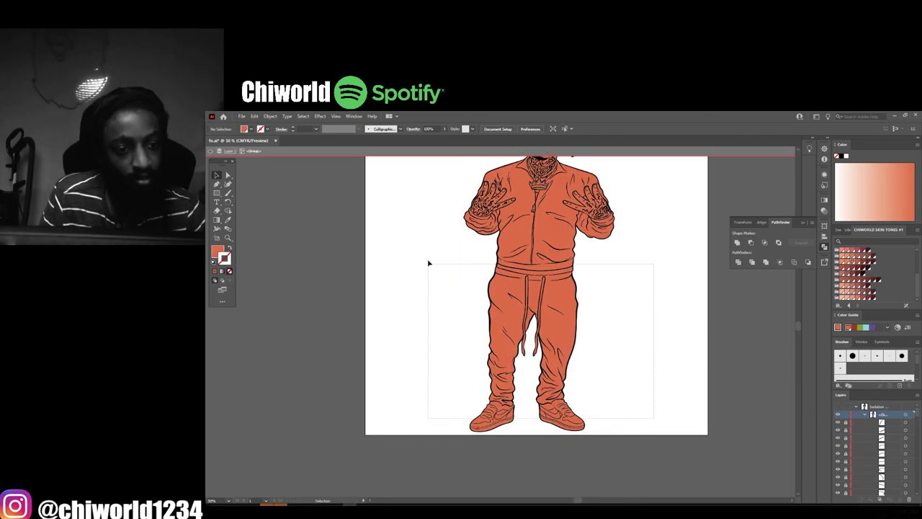
Colour the tracksuit grey and sample the same grey onto the cap
double_click(219, 252)
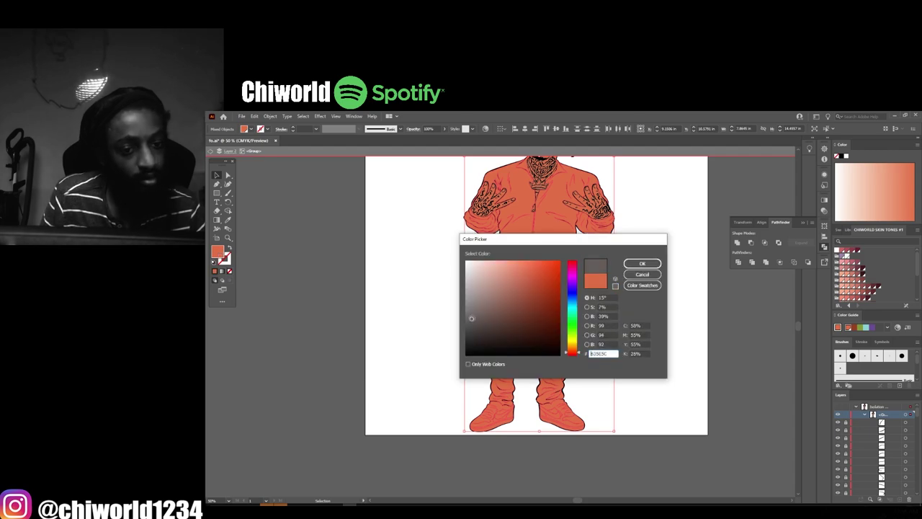
left_click(642, 264)
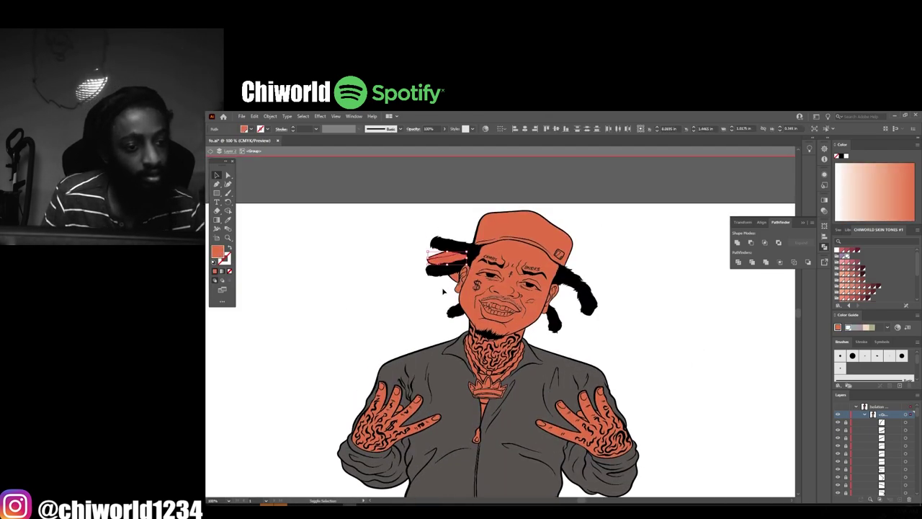
left_click(519, 224)
key("i")
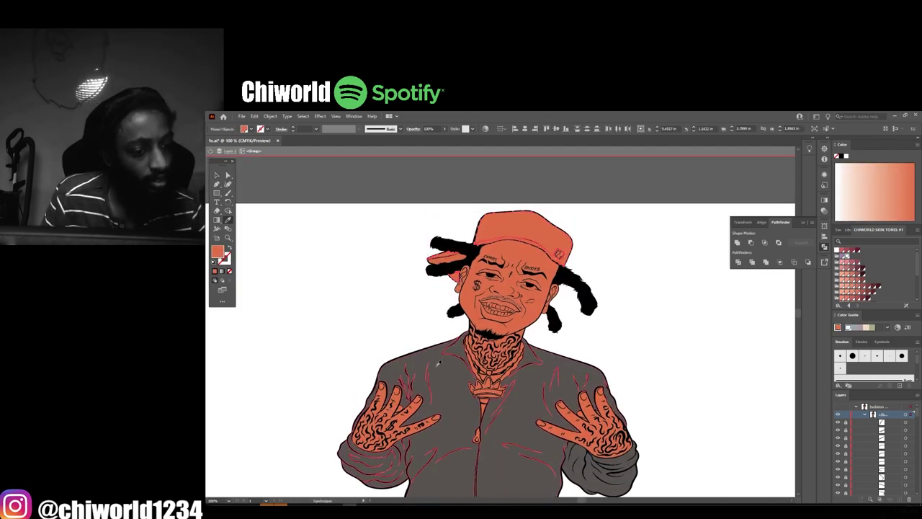
left_click(403, 404)
Fill the cap brim with a light colour
key("ctrl+equal")
key("ctrl+equal")
key("ctrl+equal")
left_click(339, 270)
double_click(218, 251)
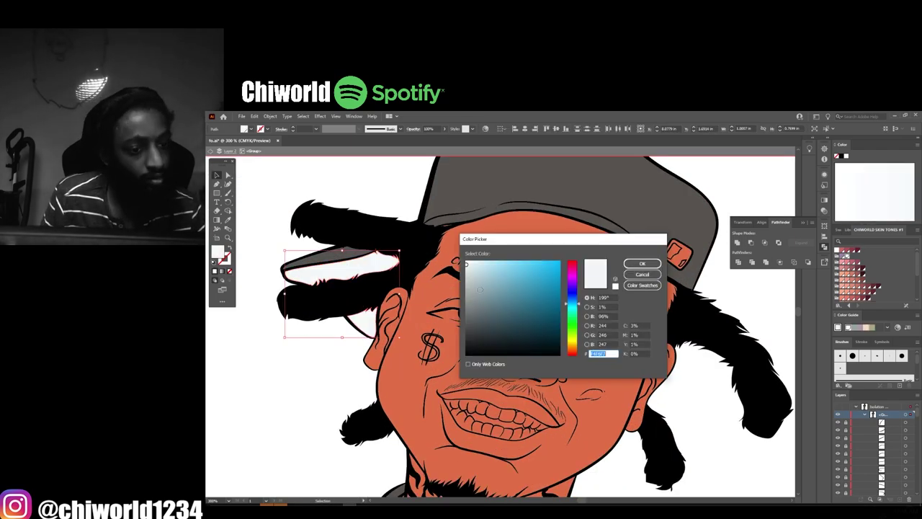
left_click(642, 263)
key("ctrl+0")
scroll(510, 337, "up", 5)
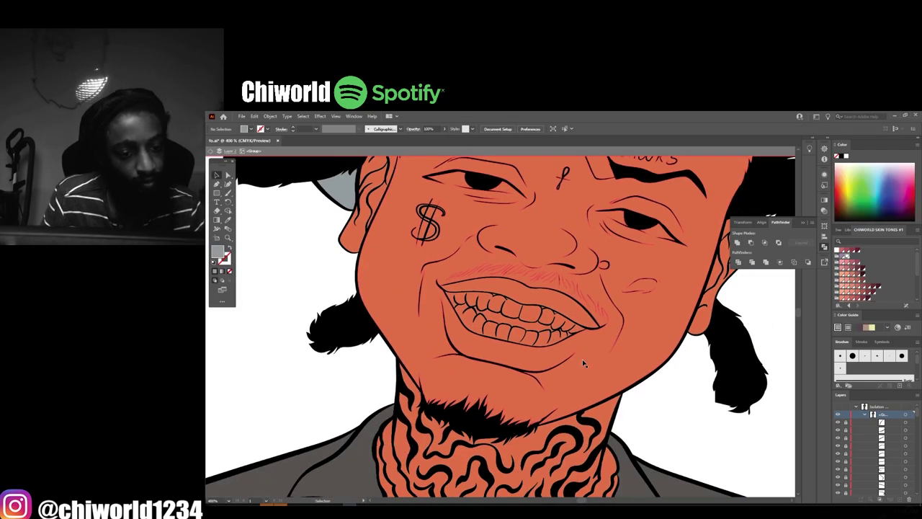
Colour the teeth gold
double_click(218, 251)
left_click(595, 266)
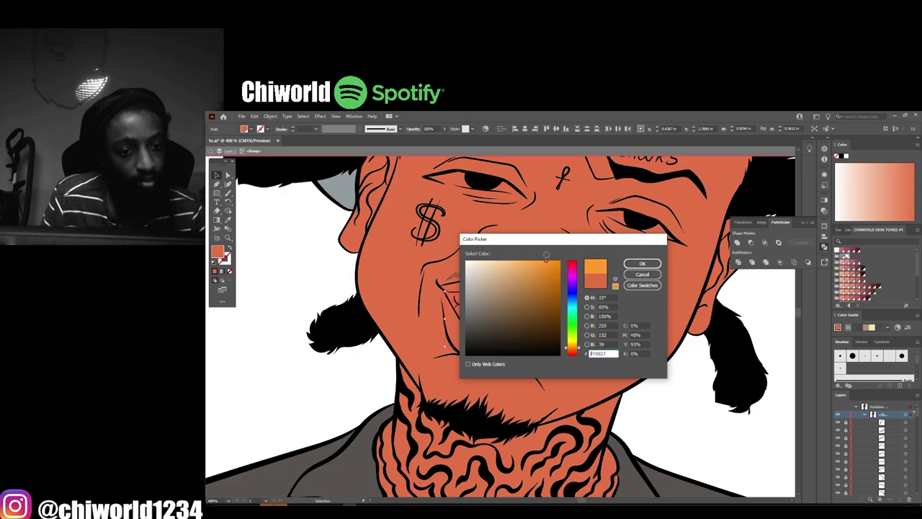
left_click(641, 254)
scroll(343, 292, "down", 1)
scroll(500, 326, "down", 5)
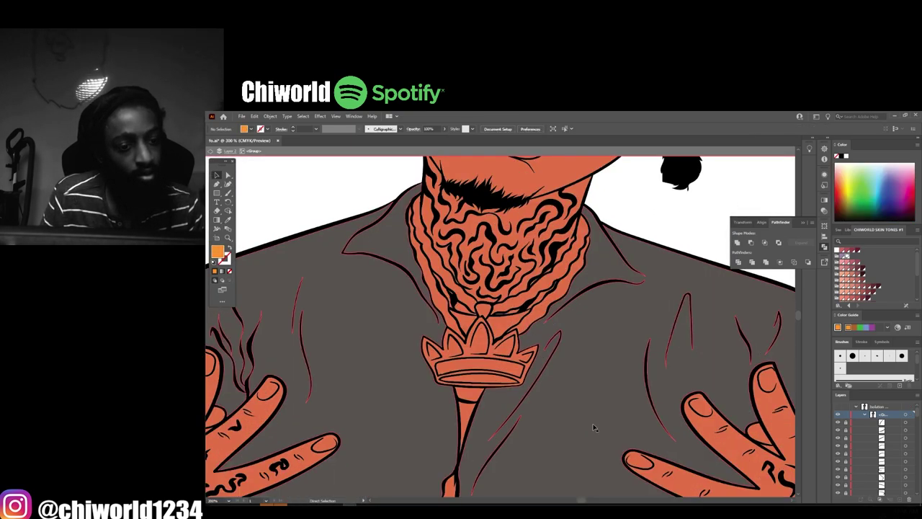
Fill the chain and crown pendant with gold
left_click(510, 378)
left_click(510, 378, "shift")
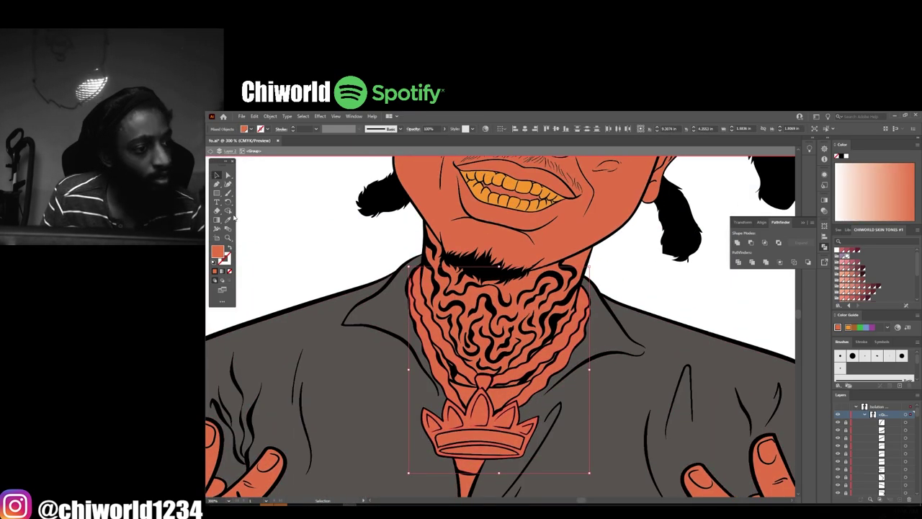
left_click(508, 186)
left_click(216, 175)
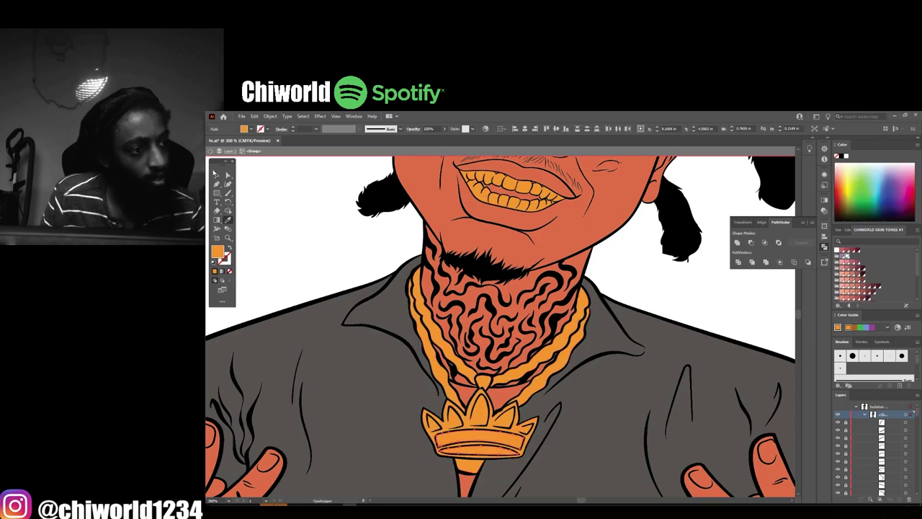
key("ctrl+0")
scroll(476, 338, "up", 5)
Fill the collar with white and check the small orange patch on the chest
left_click(717, 177)
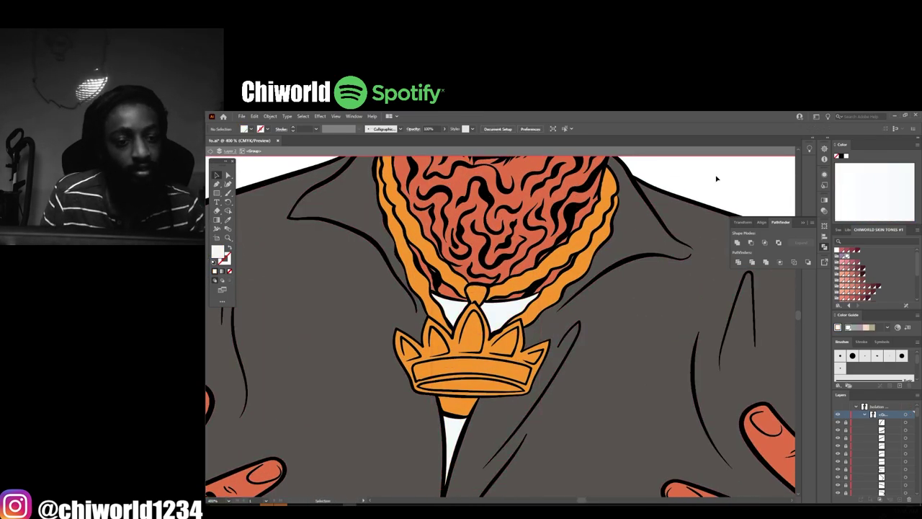
key("ctrl+0")
scroll(505, 309, "up", 3)
left_click(554, 333)
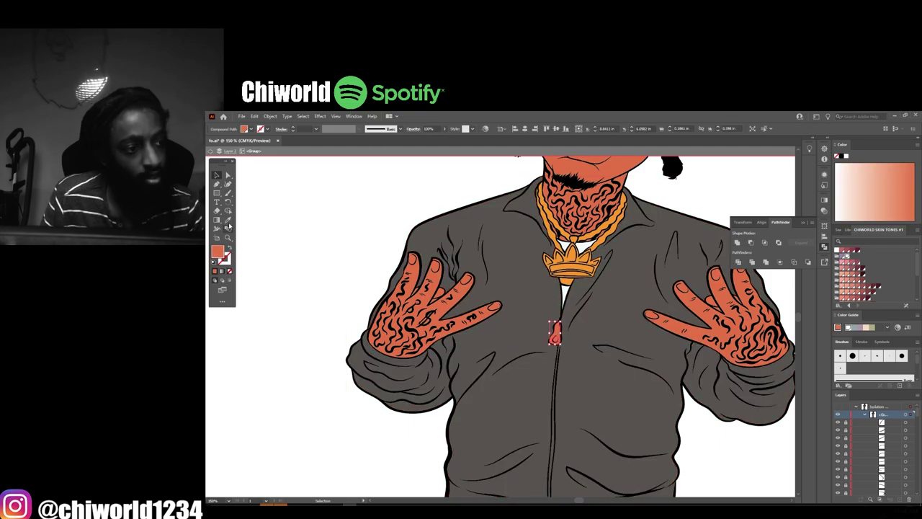
left_click(323, 206)
key("ctrl+0")
scroll(659, 355, "up", 4)
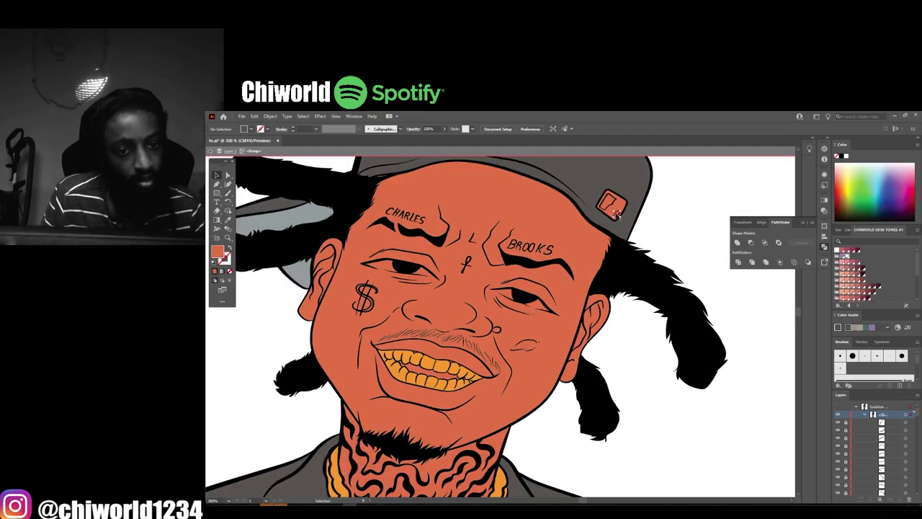
scroll(504, 288, "up", 2)
Fill the cap logo with white, then zoom in on the face
left_click(611, 294)
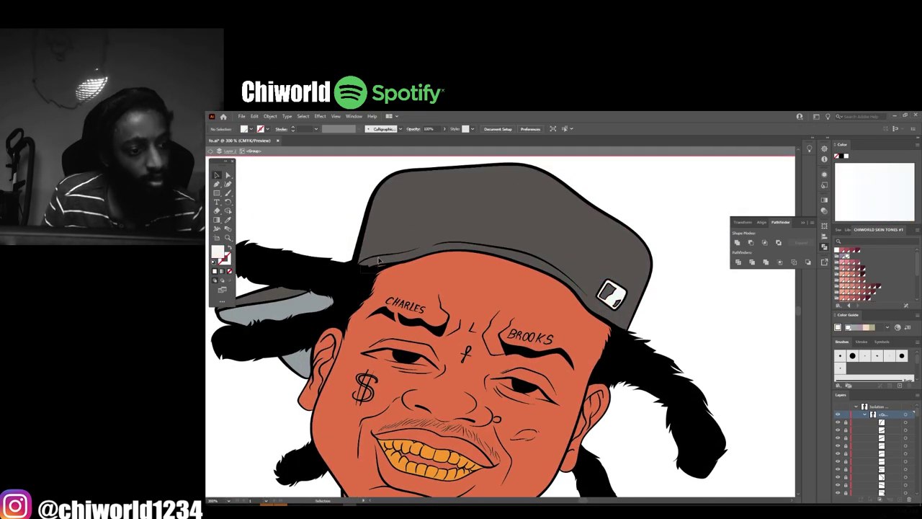
left_click(378, 260)
left_click(324, 214)
key("ctrl+0")
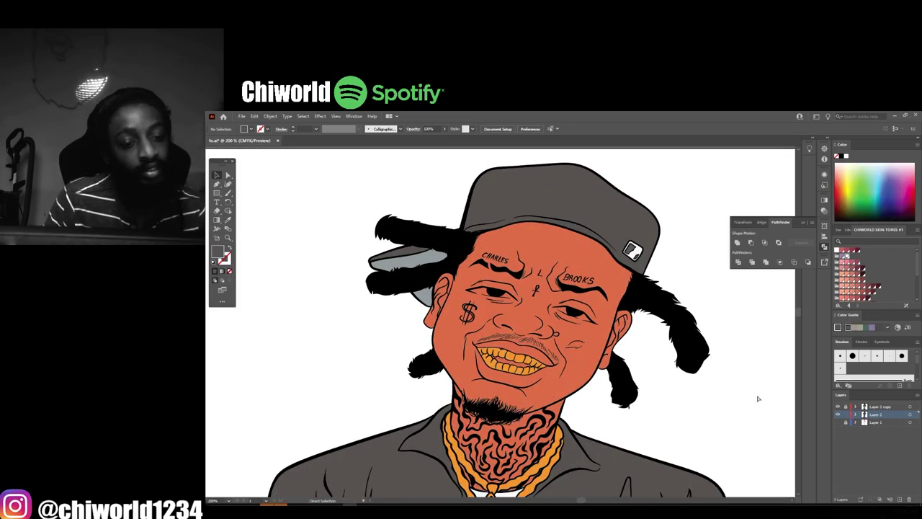
left_click_drag(517, 237, 728, 397)
Duplicate Layer 2 as a new layer and enter the copied figure group
key("ctrl+0")
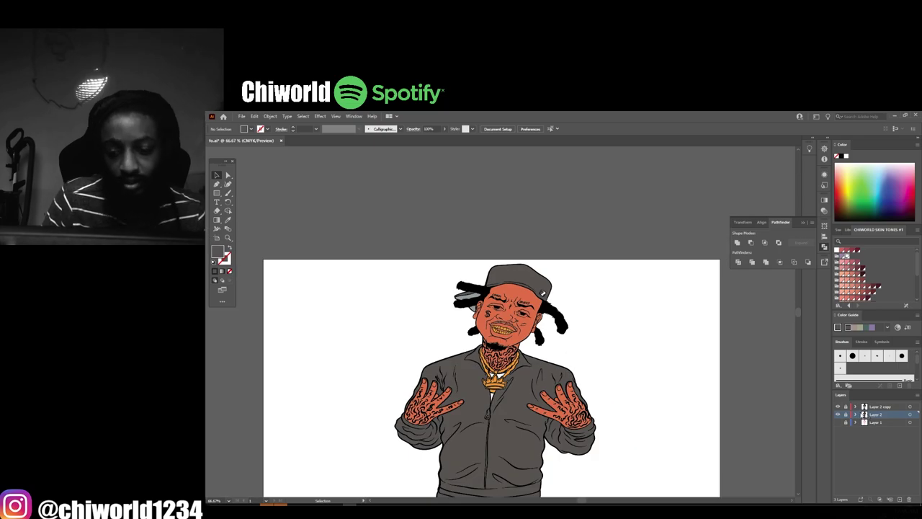
left_click_drag(877, 415, 847, 425)
key("ctrl+equal")
key("ctrl+equal")
key("ctrl+equal")
right_click(582, 229)
left_click(598, 248)
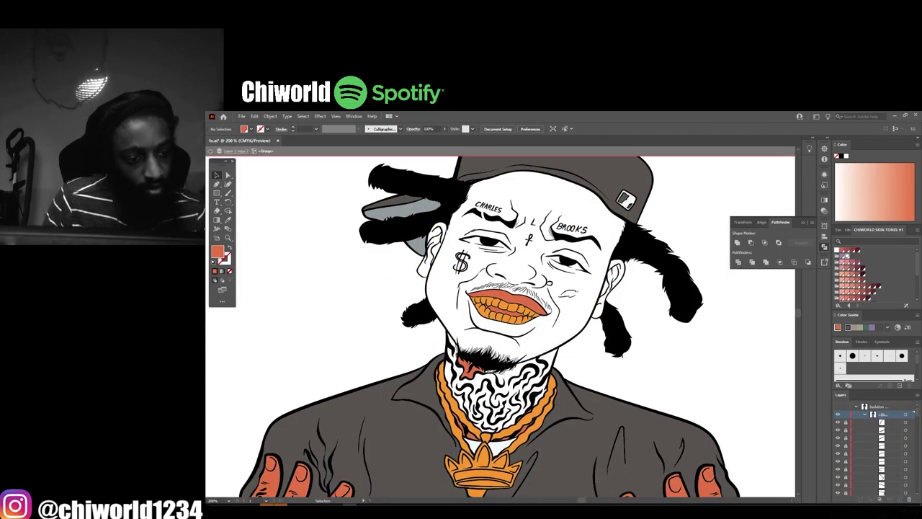
Remove the orange fill from the neck, right hand, and gaps between the fingers
key("ctrl+equal")
key("ctrl+equal")
key("ctrl+equal")
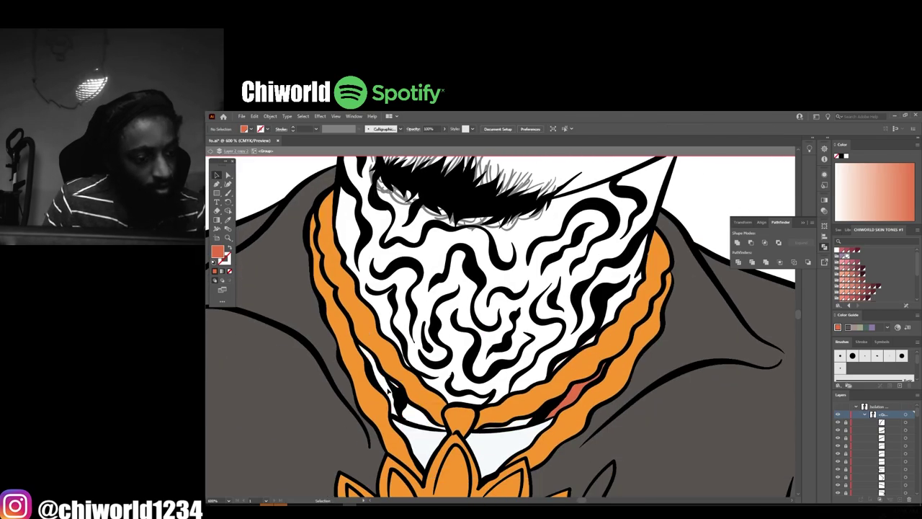
key("ctrl+0")
key("ctrl+equal")
key("ctrl+equal")
key("ctrl+equal")
key("Delete")
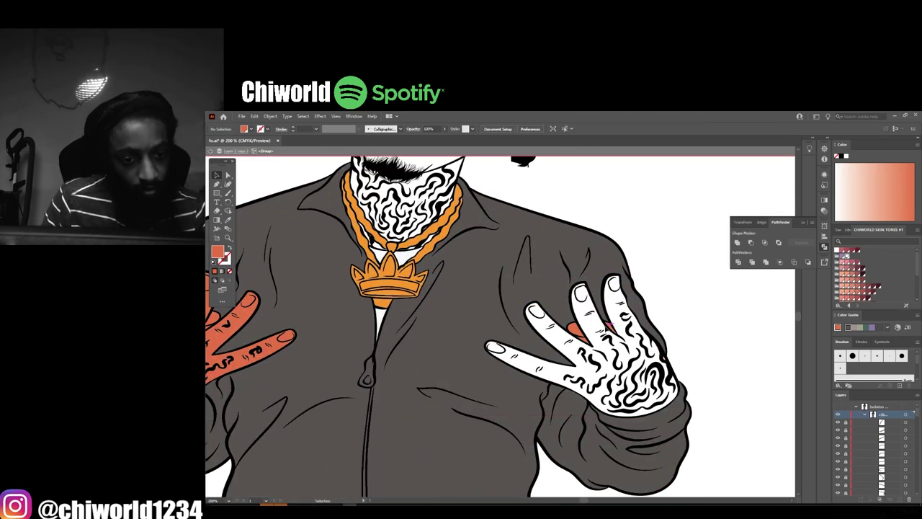
left_click(578, 336)
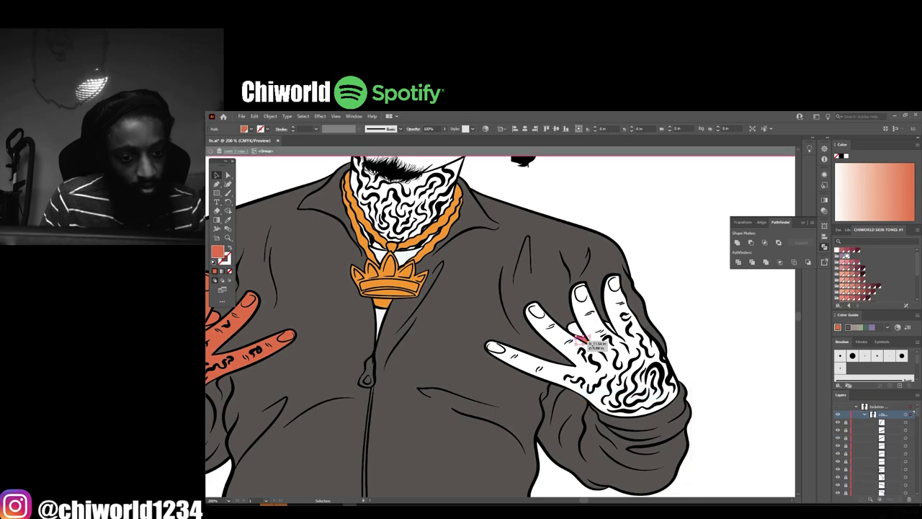
key("Delete")
Remove the left hand's orange fill and reveal the orange-skinned layer underneath
key("ctrl+0")
key("ctrl+equal")
key("ctrl+equal")
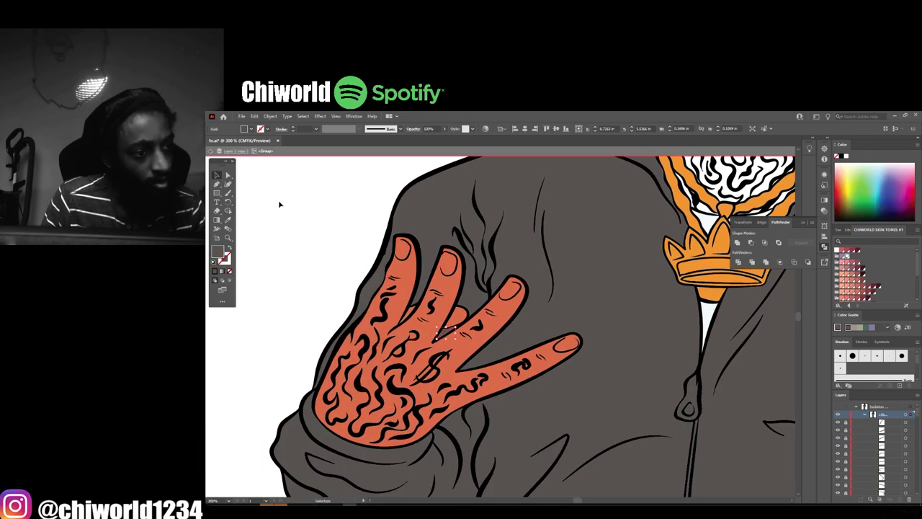
key("Delete")
key("ctrl+0")
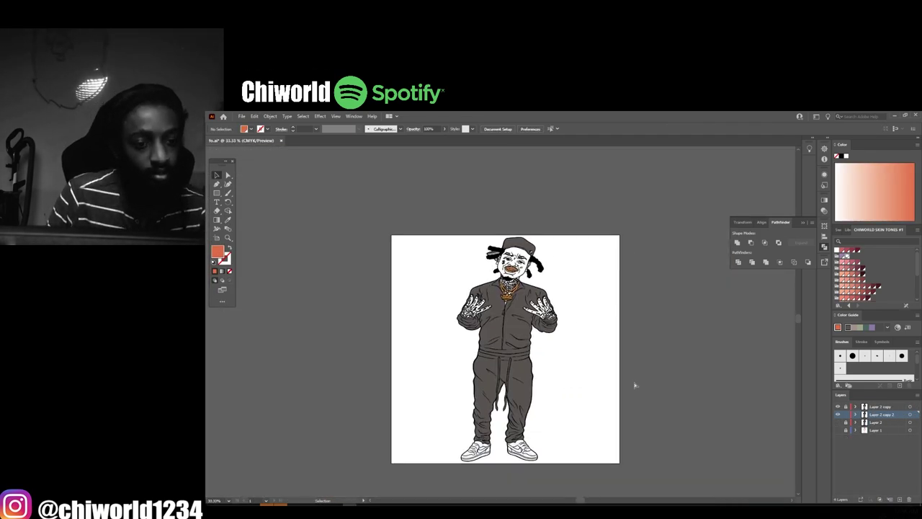
key("ctrl+equal")
key("ctrl+equal")
left_click(838, 422)
Fill the eye whites with a near-white colour
left_click(855, 415)
double_click(217, 251)
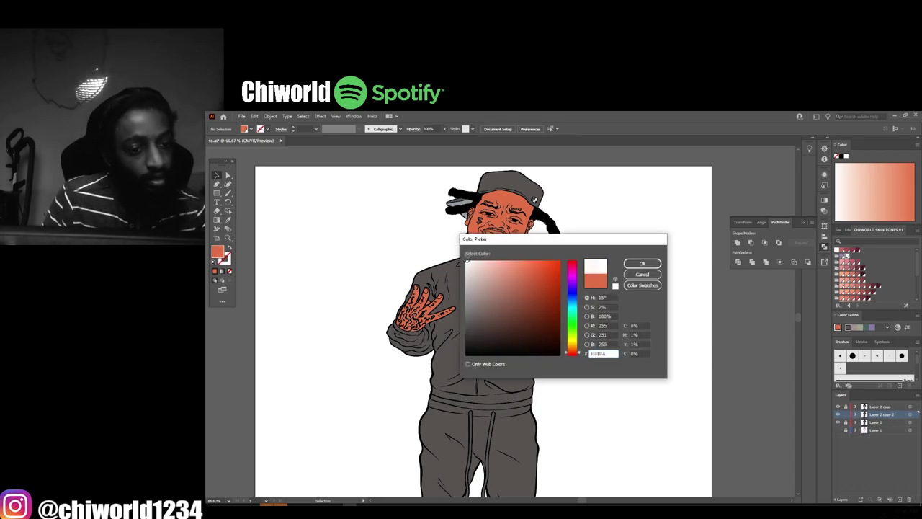
left_click(641, 264)
scroll(348, 274, "up", 10)
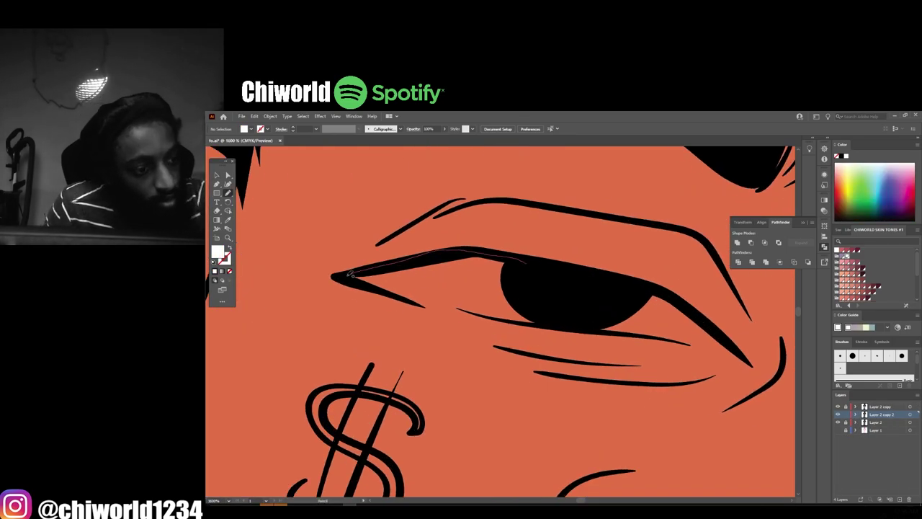
scroll(674, 299, "down", 10)
scroll(507, 287, "up", 12)
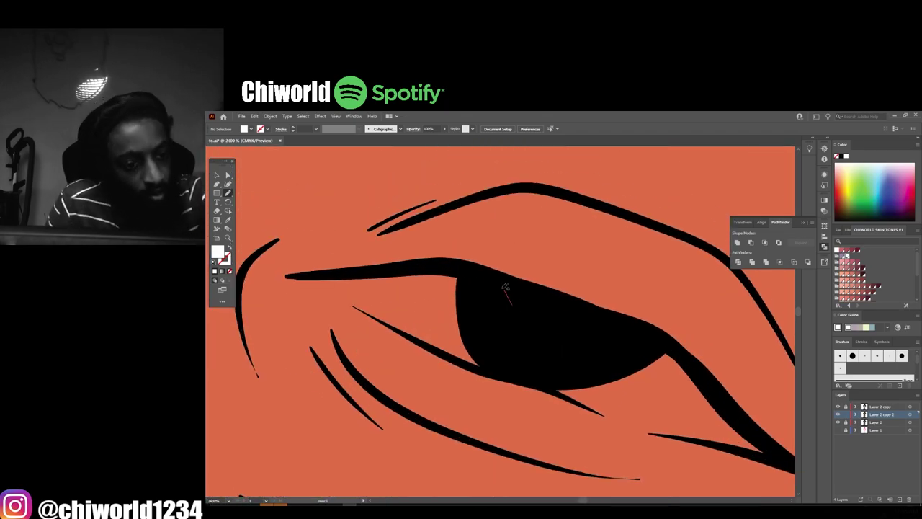
scroll(703, 418, "down", 10)
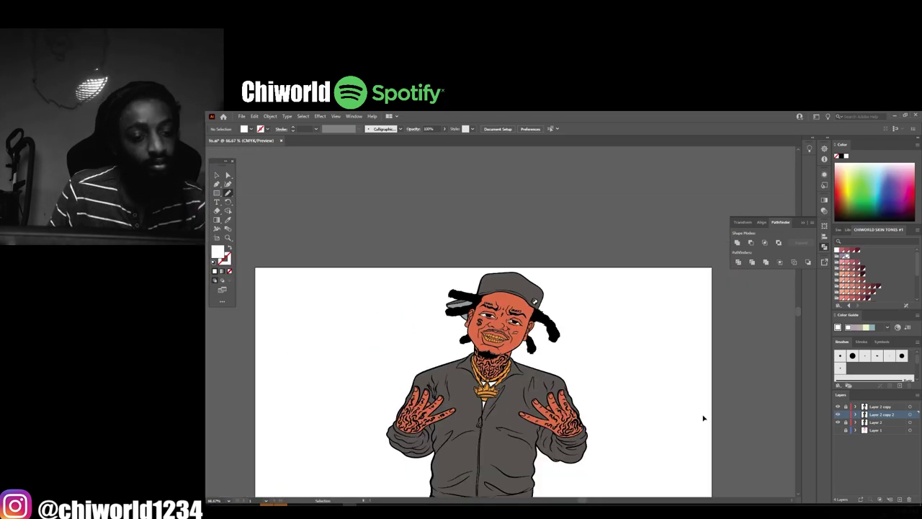
scroll(482, 346, "up", 10)
Isolate the mouth group and fill the mouth interior with a deep red-pink
right_click(552, 228)
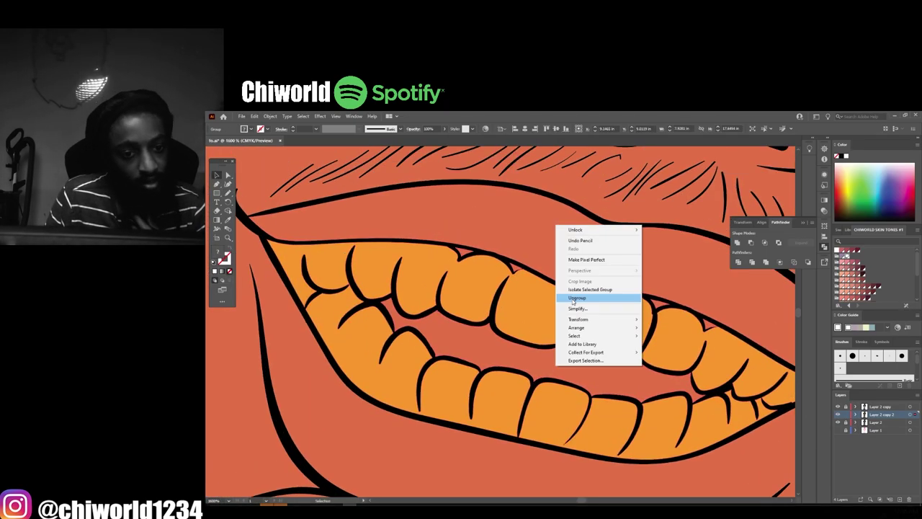
left_click(569, 297)
left_click(849, 252)
left_click(860, 267)
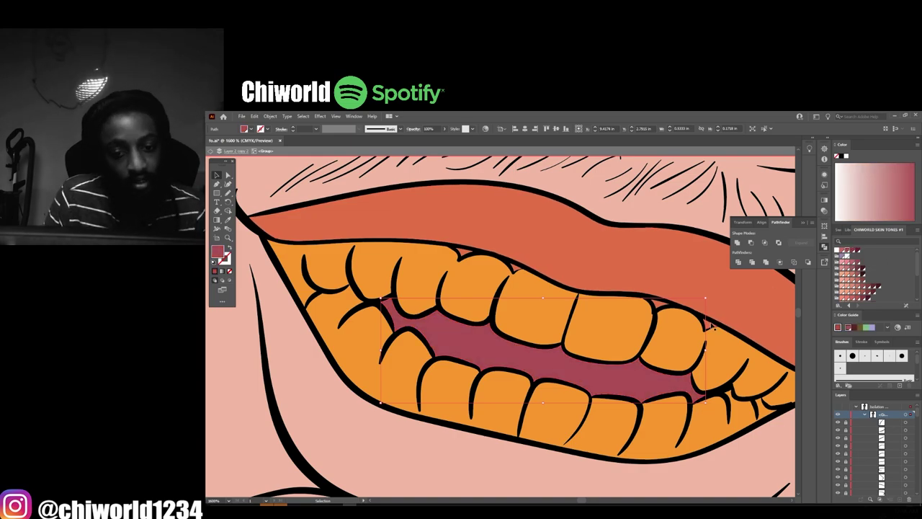
left_click(680, 311)
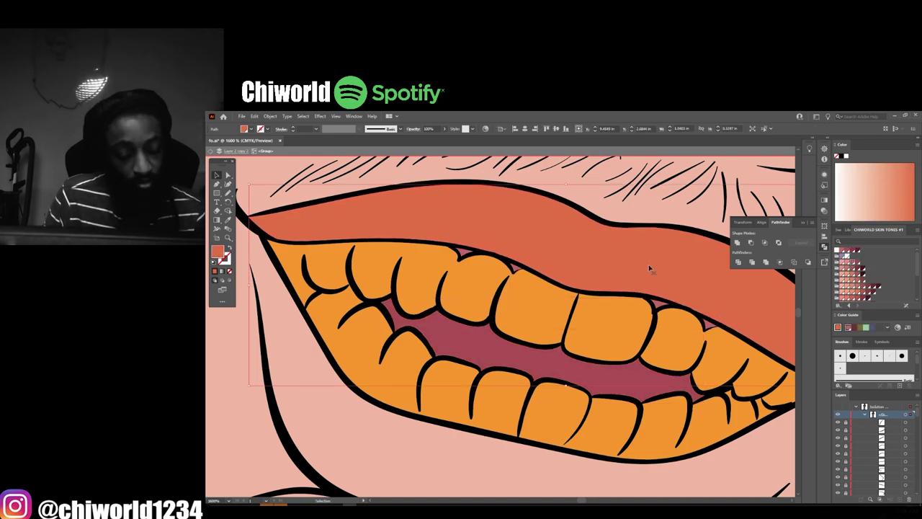
key("Escape")
Add a new layer for the shading
scroll(728, 407, "down", 10)
scroll(704, 408, "down", 2)
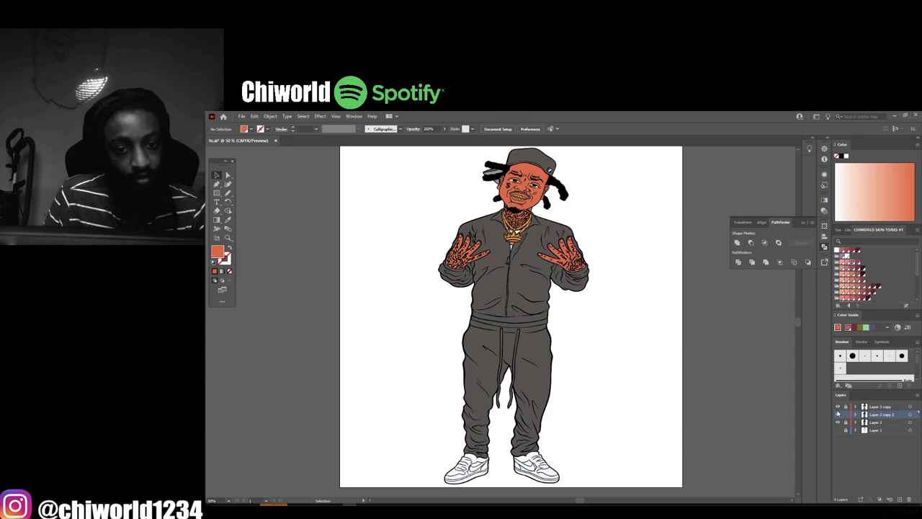
left_click(900, 498)
Pick a darker red and pencil shadows beside the nose, on the forehead crease and the cheek
left_click(857, 273)
scroll(700, 324, "up", 6)
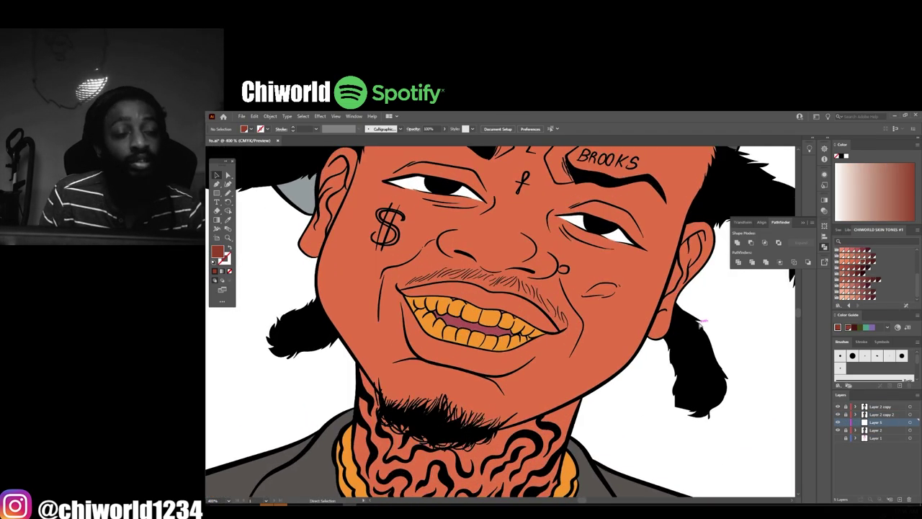
scroll(700, 324, "up", 4)
left_click_drag(664, 362, 569, 329)
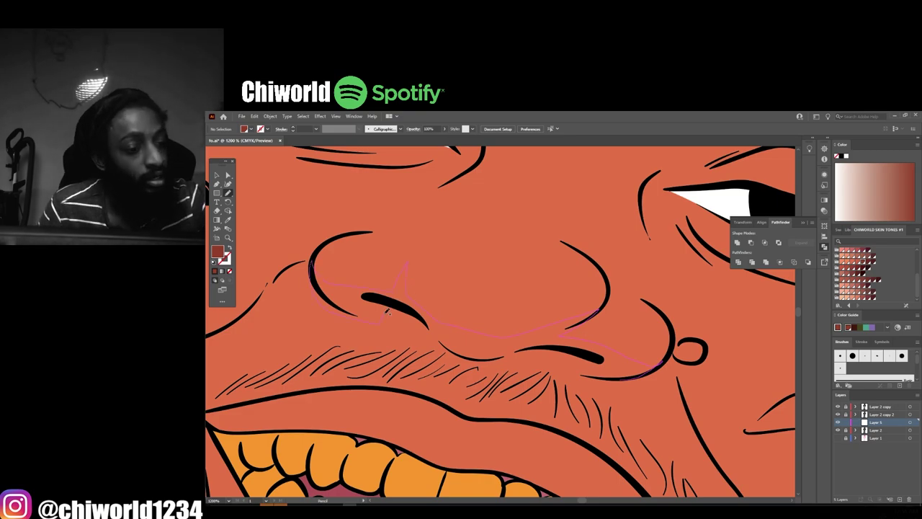
scroll(555, 351, "down", 3)
scroll(432, 288, "up", 4)
scroll(366, 296, "up", 1)
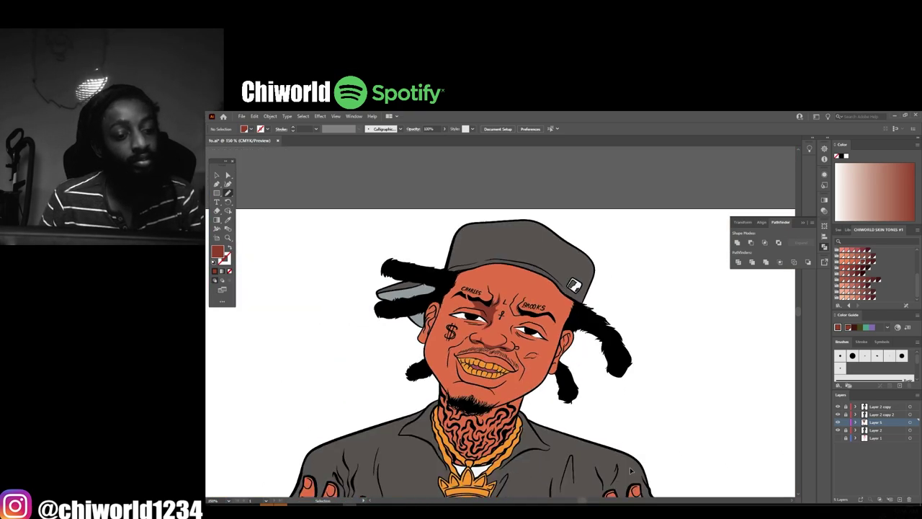
left_click_drag(517, 356, 582, 364)
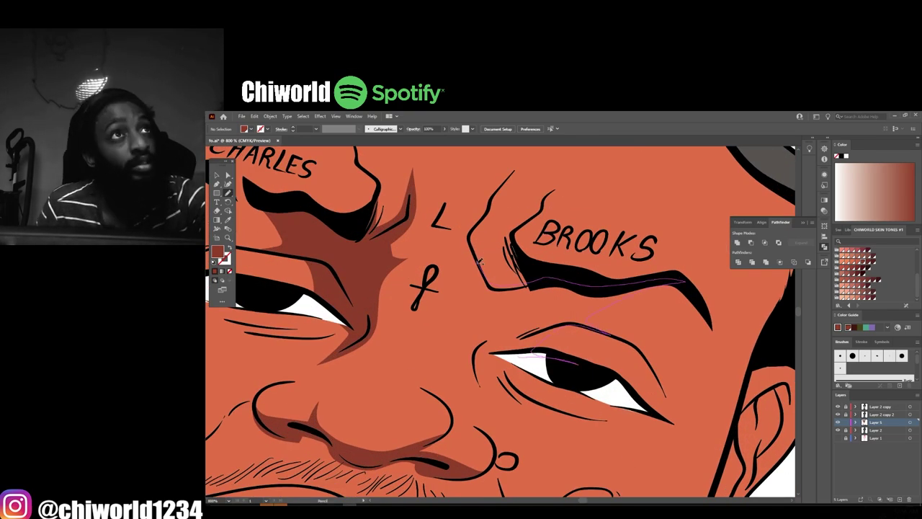
scroll(531, 396, "up", 2)
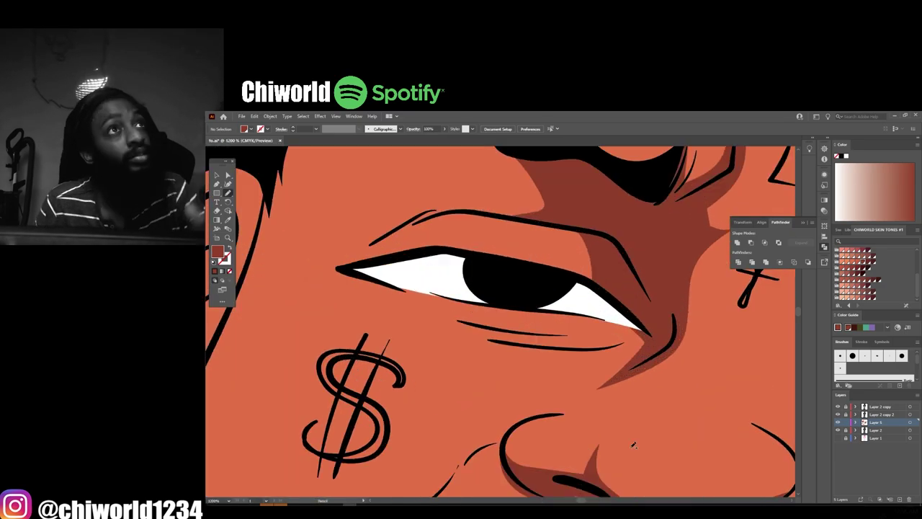
key("ctrl+0")
scroll(661, 392, "up", 4)
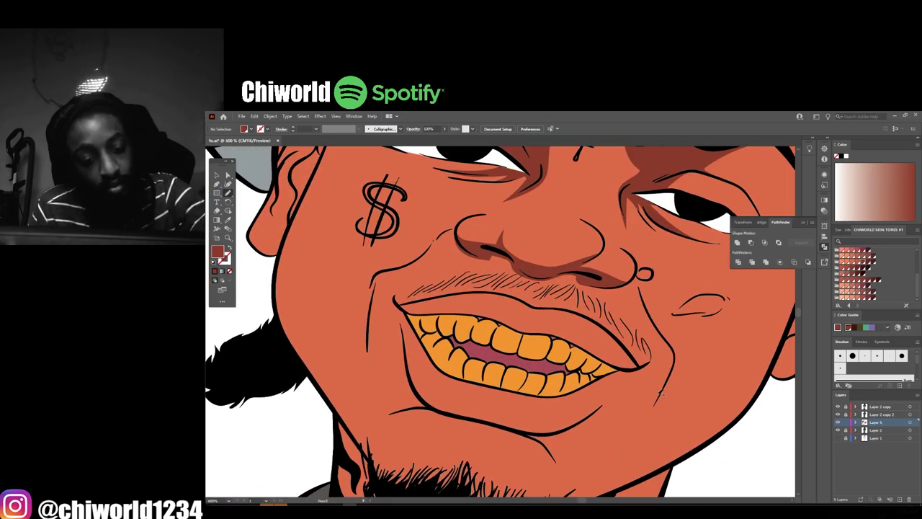
left_click_drag(668, 346, 670, 350)
key("ctrl+0")
scroll(541, 432, "up", 5)
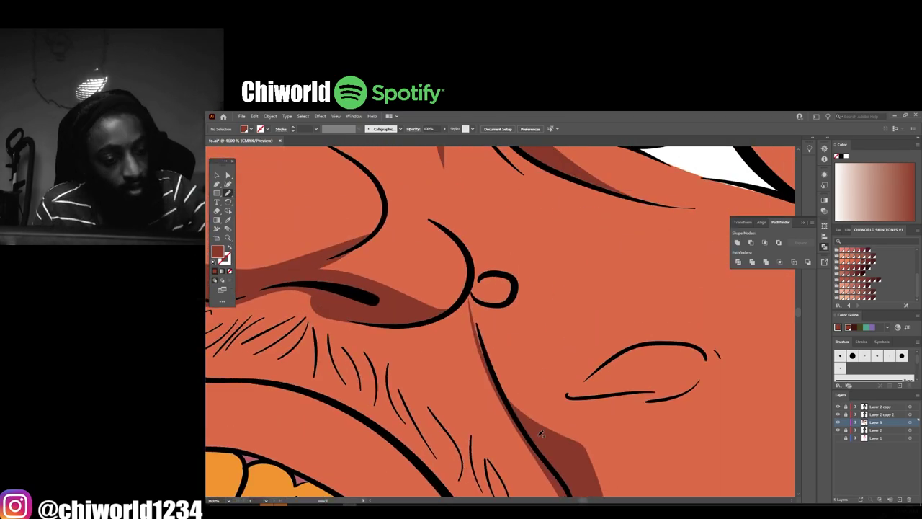
scroll(504, 324, "down", 3)
scroll(460, 343, "up", 3)
scroll(460, 344, "up", 1)
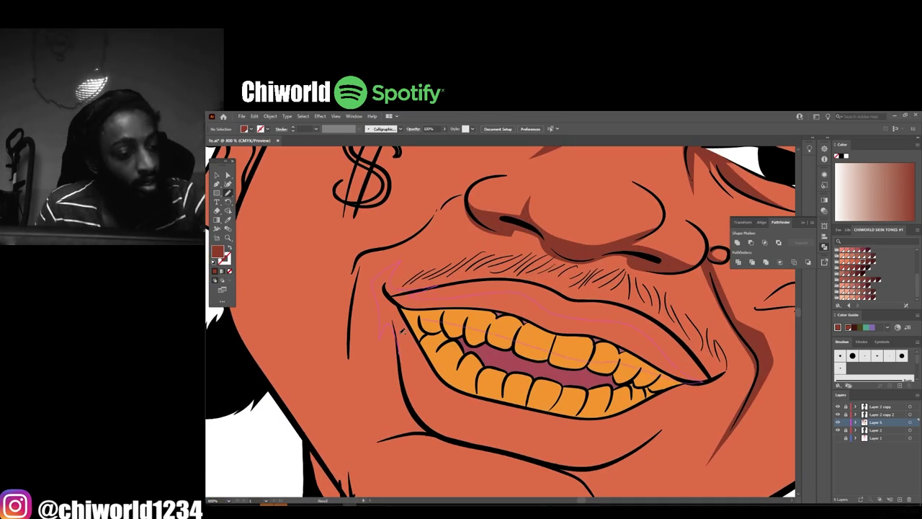
Shade above the upper lip, the mouth corner and along the jawline
left_click_drag(402, 329, 402, 329)
scroll(555, 332, "down", 2)
scroll(554, 333, "up", 2)
left_click_drag(610, 351, 610, 351)
key("ctrl+0")
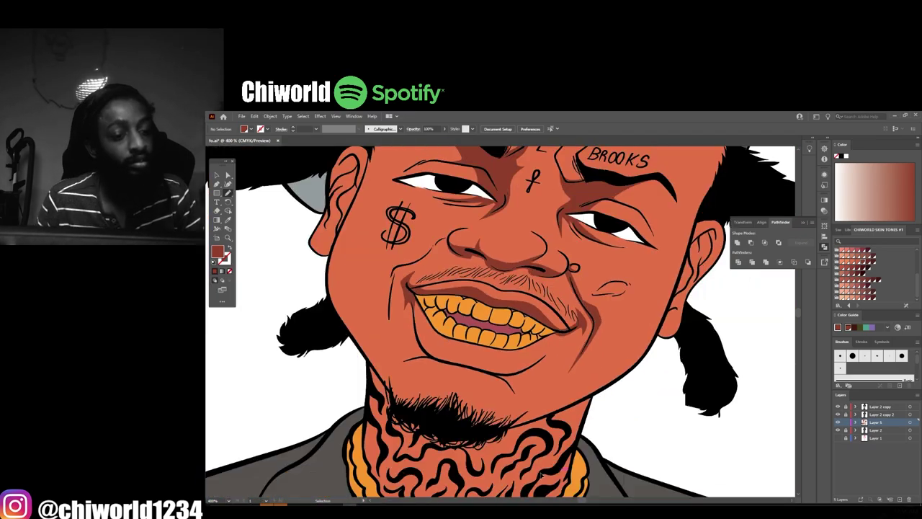
scroll(545, 469, "up", 3)
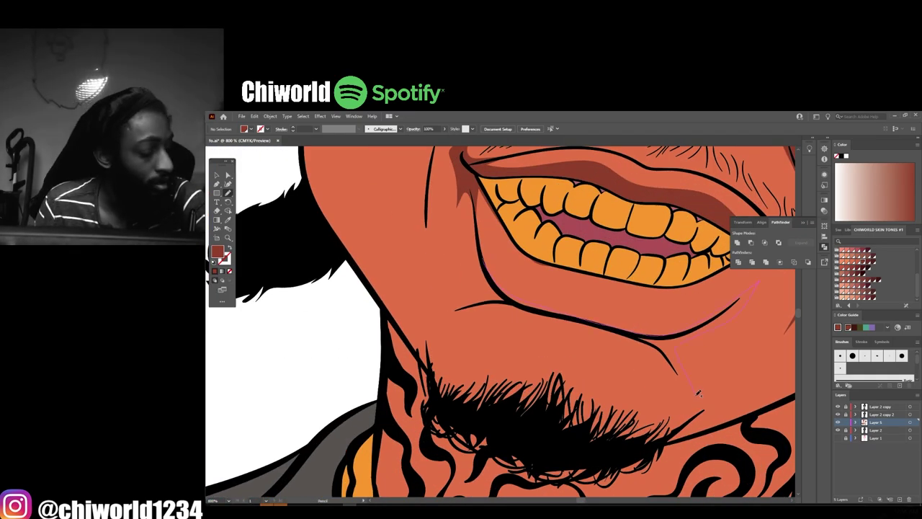
left_click_drag(726, 322, 726, 322)
key("ctrl+minus")
key("ctrl+0")
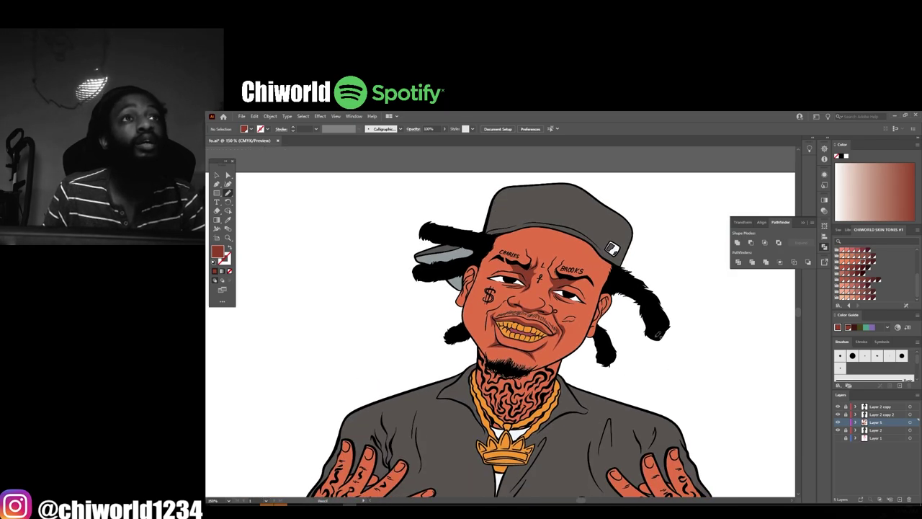
scroll(597, 417, "up", 3)
scroll(598, 418, "down", 2)
scroll(598, 418, "up", 2)
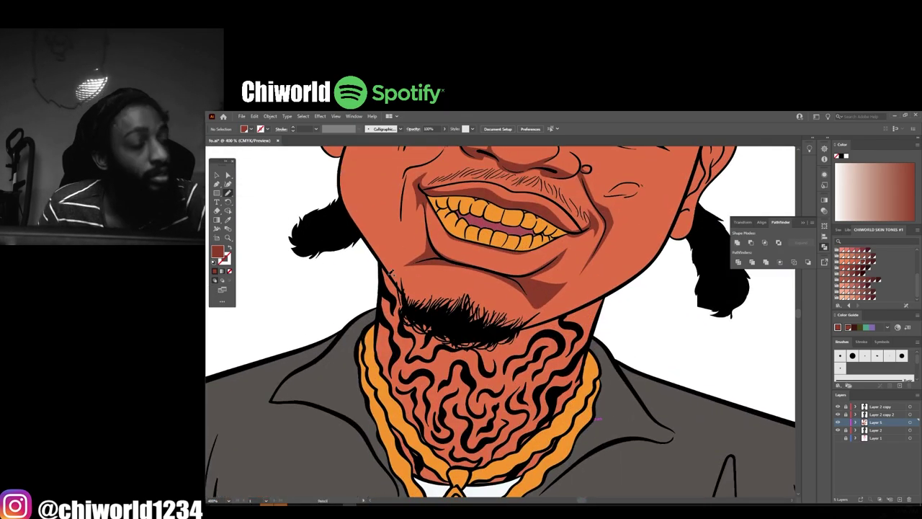
left_click_drag(560, 338, 560, 339)
key("ctrl+0")
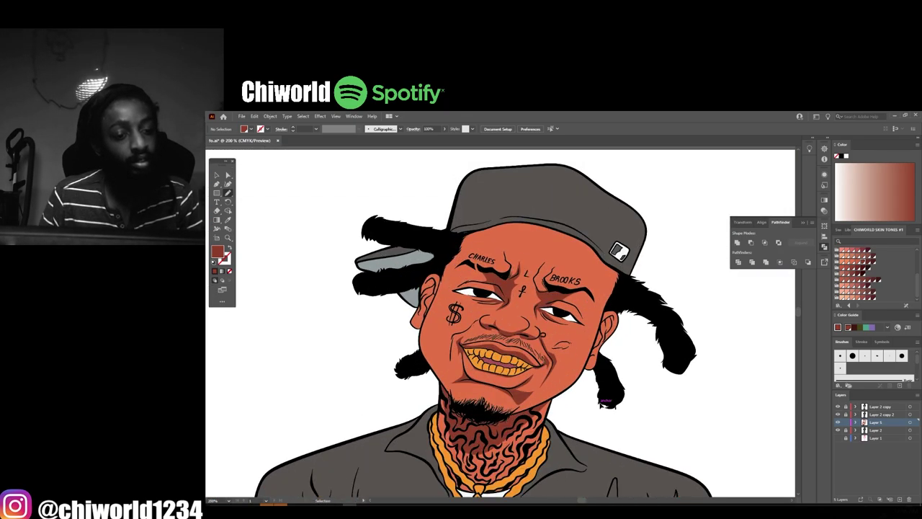
scroll(454, 339, "up", 5)
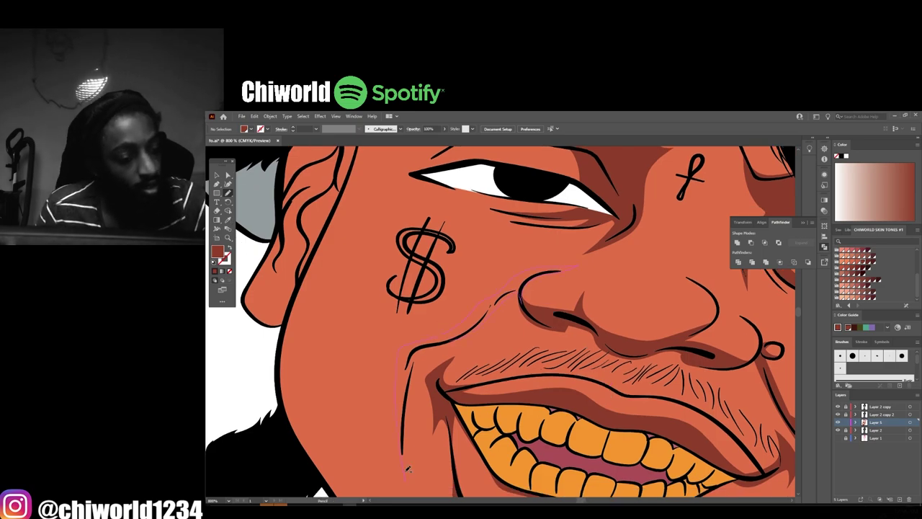
Shade down the side of the jaw, the ear and the eye socket under the right brow
left_click_drag(408, 469, 408, 469)
key("ctrl+0")
scroll(592, 399, "up", 5)
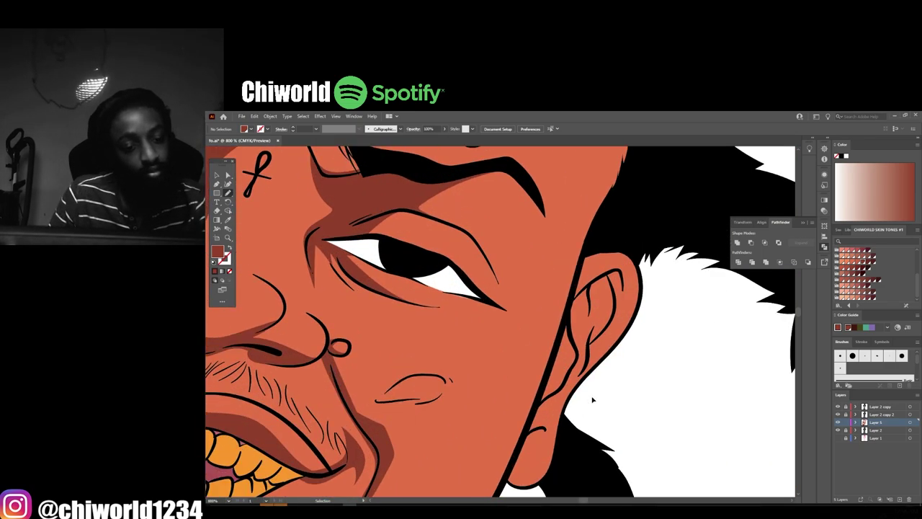
scroll(592, 399, "up", 2)
left_click_drag(505, 403, 546, 358)
scroll(631, 287, "up", 3)
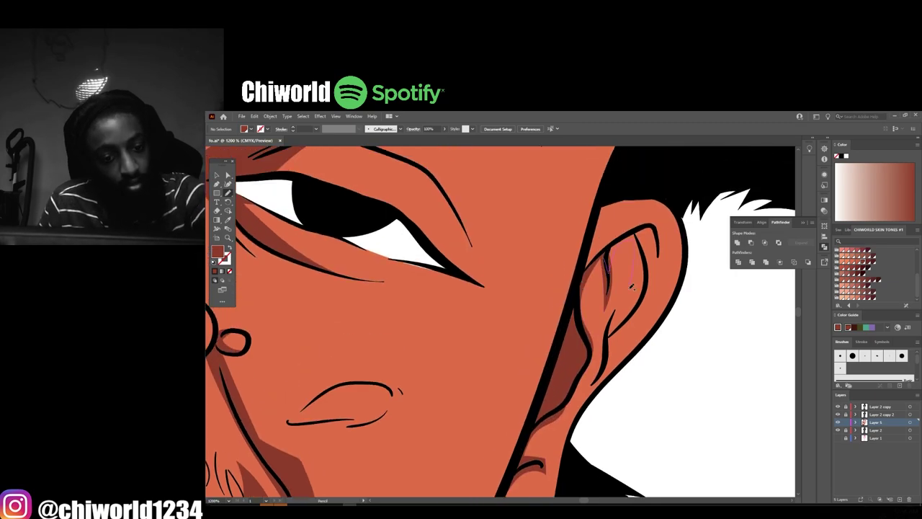
key("ctrl+0")
scroll(594, 333, "up", 3)
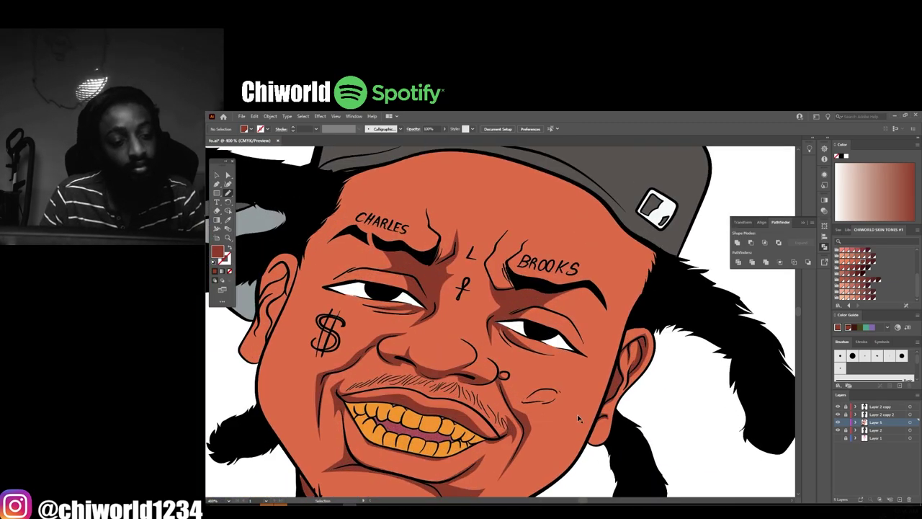
scroll(594, 333, "up", 3)
left_click_drag(657, 293, 659, 303)
scroll(654, 403, "down", 3)
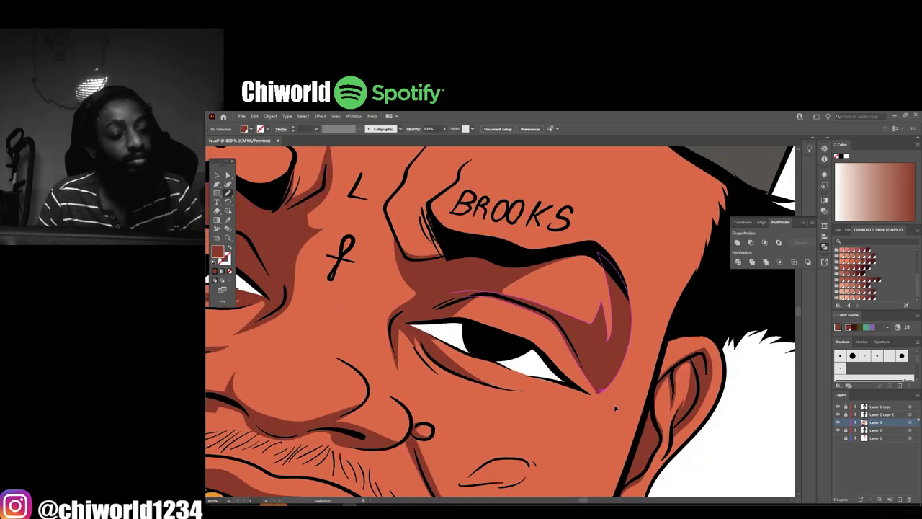
scroll(654, 427, "up", 1)
key("ctrl+0")
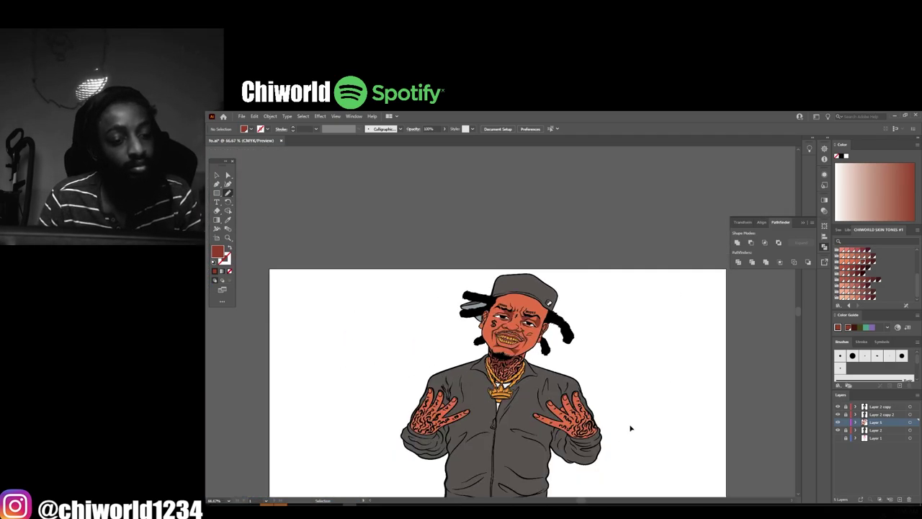
scroll(627, 428, "up", 2)
scroll(627, 427, "up", 3)
scroll(627, 428, "up", 1)
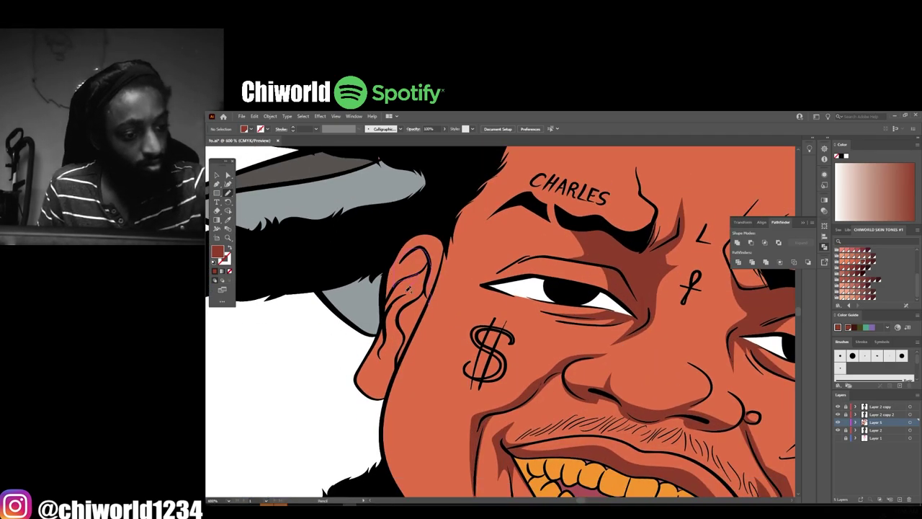
key("ctrl+0")
scroll(652, 431, "up", 3)
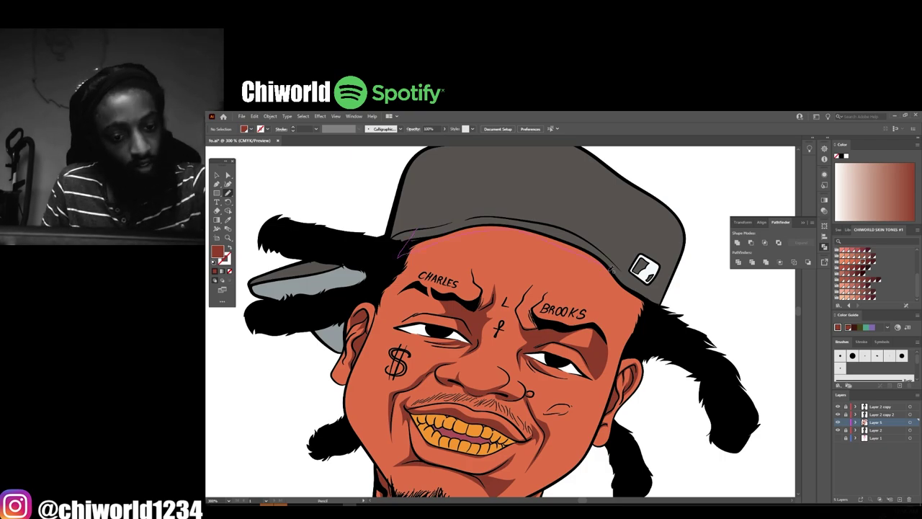
scroll(661, 425, "down", 2)
key("ctrl+0")
scroll(576, 222, "up", 5)
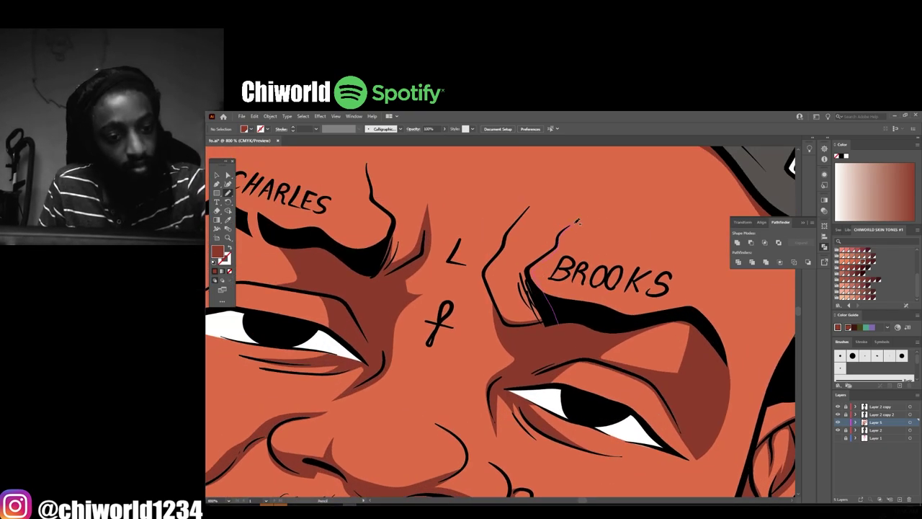
Draw brown shadow shapes between the brows and on the tattooed hand, then select Layer 6
left_click_drag(537, 322, 504, 322)
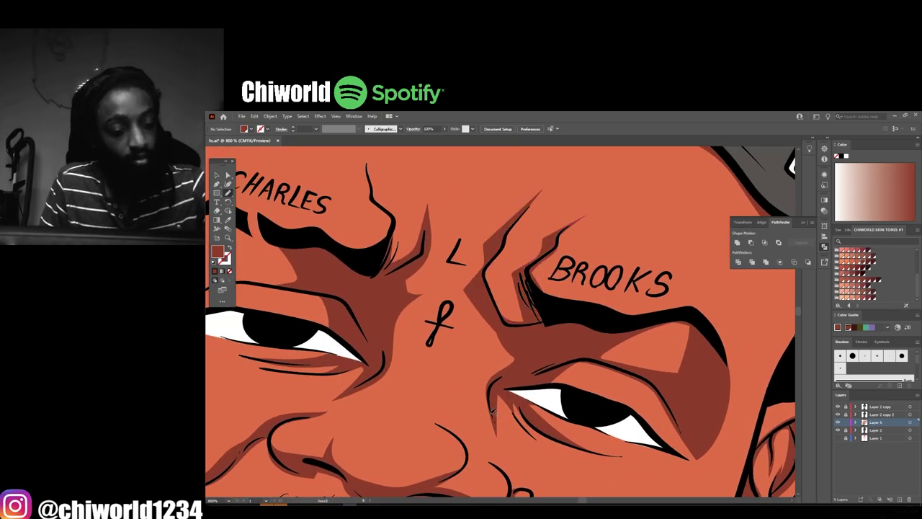
left_click_drag(478, 291, 478, 291)
key("ctrl+minus")
key("ctrl+minus")
key("ctrl+minus")
key("ctrl+minus")
key("ctrl+minus")
key("ctrl+plus")
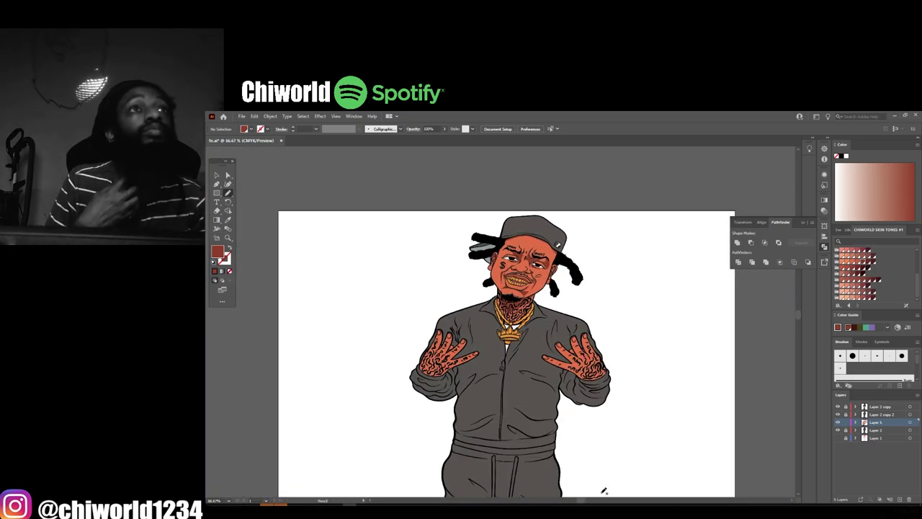
key("ctrl+plus")
key("ctrl+plus")
key("ctrl+plus")
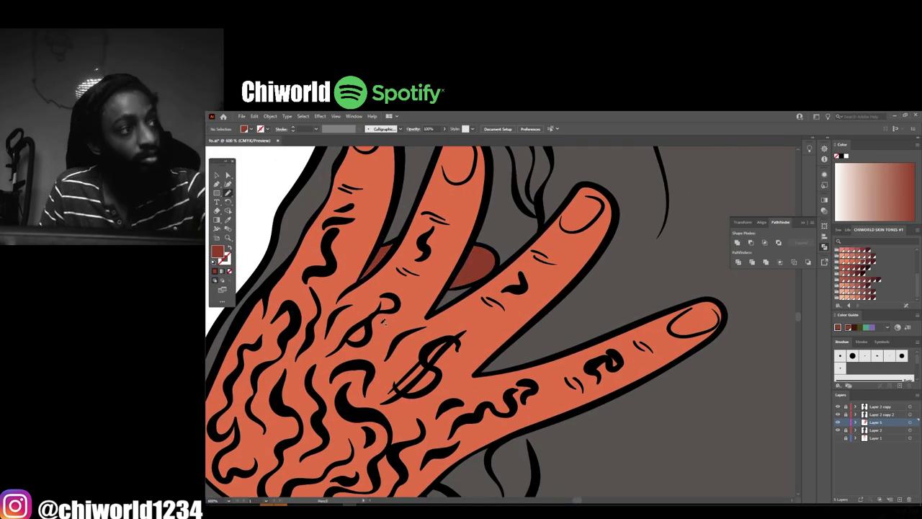
key("ctrl+1")
key("ctrl+plus")
key("ctrl+plus")
key("ctrl+plus")
left_click_drag(426, 352, 427, 351)
key("ctrl+minus")
key("ctrl+minus")
key("ctrl+minus")
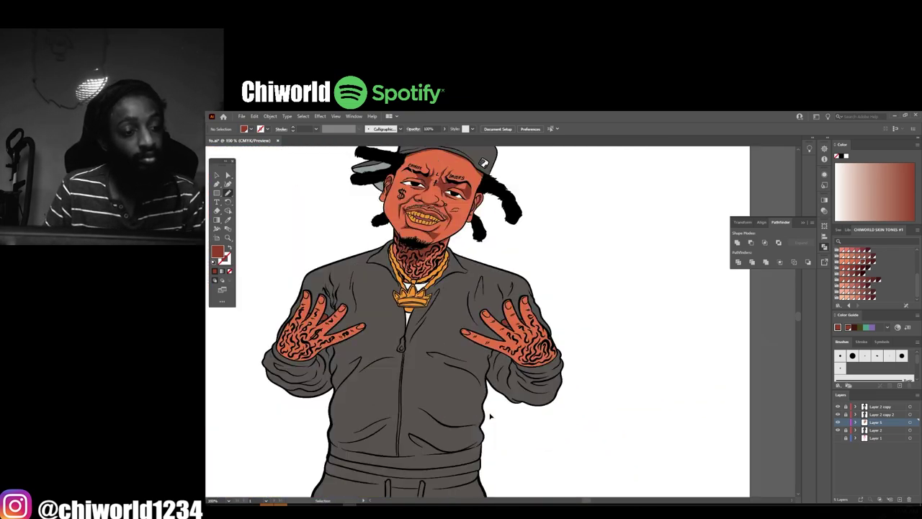
key("ctrl+minus")
left_click(875, 429)
Pencil a shadow shape around the nose
key("ctrl+plus")
key("ctrl+plus")
key("ctrl+plus")
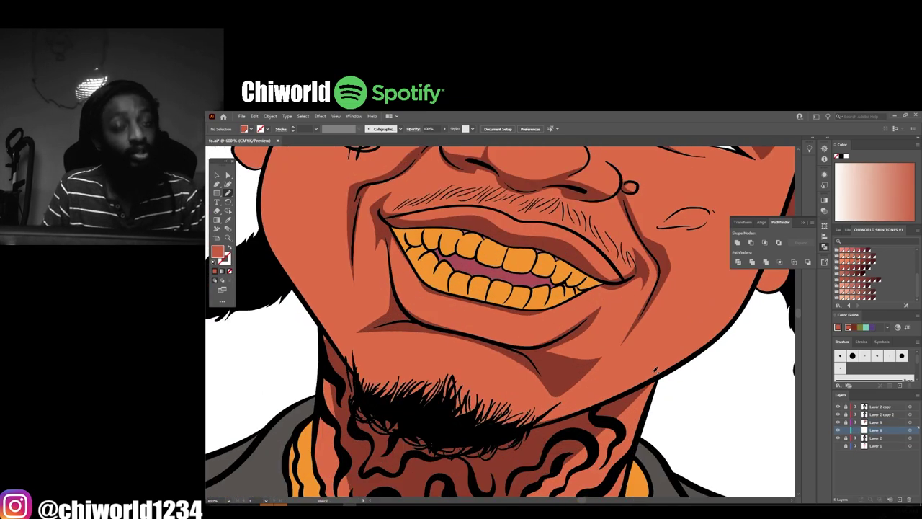
key("ctrl+plus")
key("ctrl+plus")
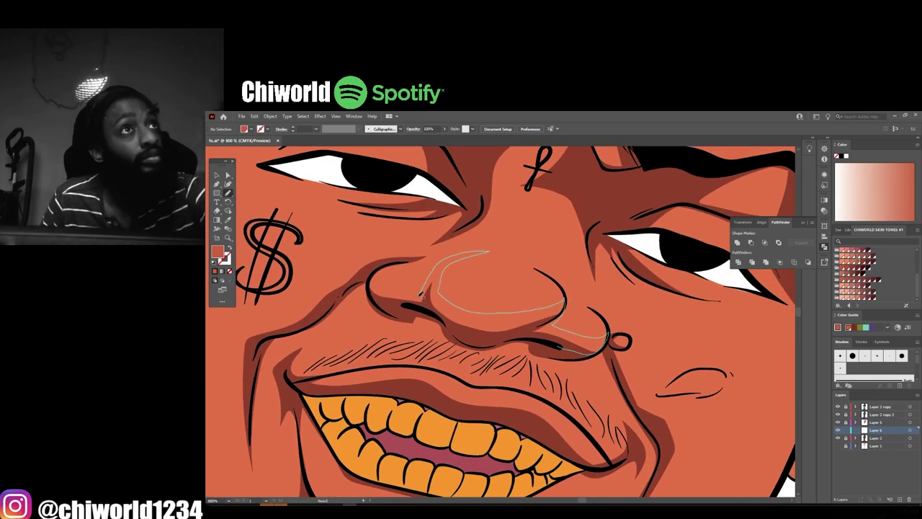
left_click_drag(422, 292, 422, 292)
key("ctrl+minus")
key("ctrl+minus")
key("ctrl+minus")
key("ctrl+plus")
key("ctrl+plus")
key("ctrl+plus")
Lower the nose shadow's Magenta slightly via Edit > Edit Colors > Adjust Colors
key("v")
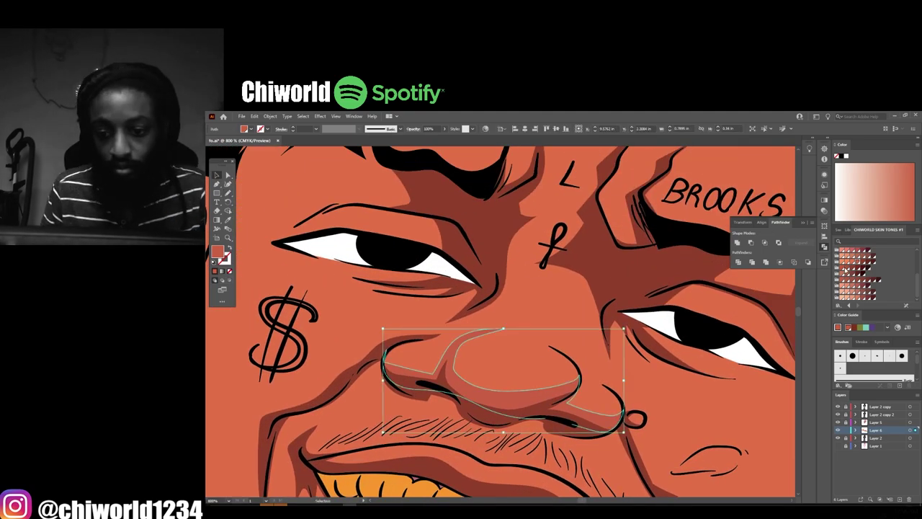
left_click(254, 116)
left_click(421, 253)
left_click_drag(774, 350, 776, 372)
key("alt+p")
left_click(774, 351)
key("Return")
Add a darker shadow beside the chin along the jaw
key("ctrl+0")
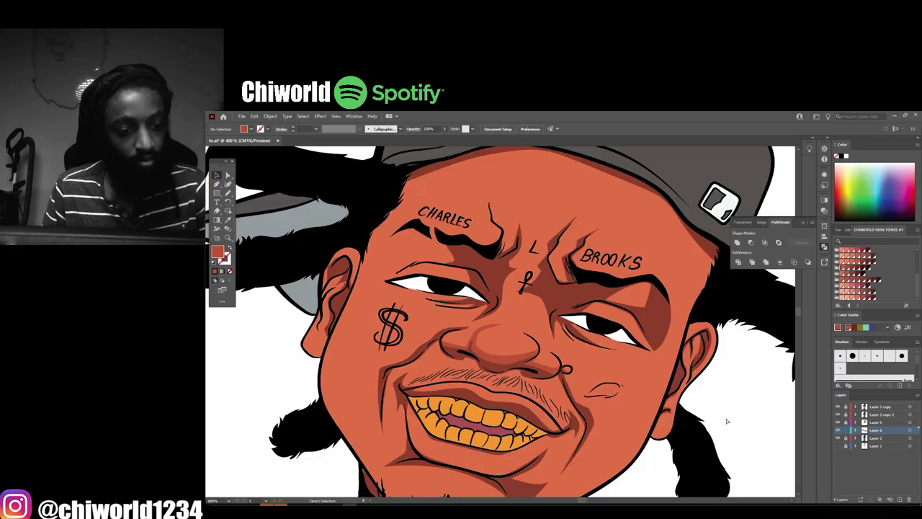
scroll(441, 291, "up", 2)
scroll(440, 292, "up", 3)
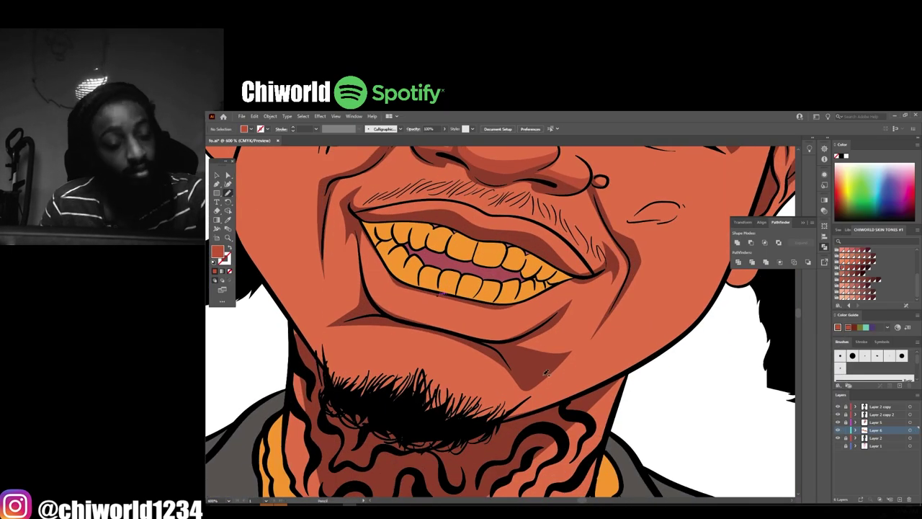
left_click_drag(577, 325, 547, 371)
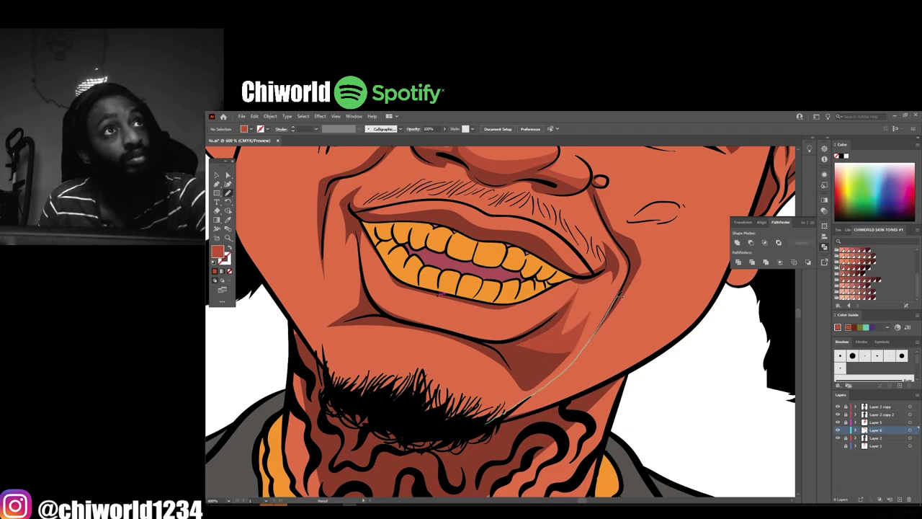
key("ctrl+0")
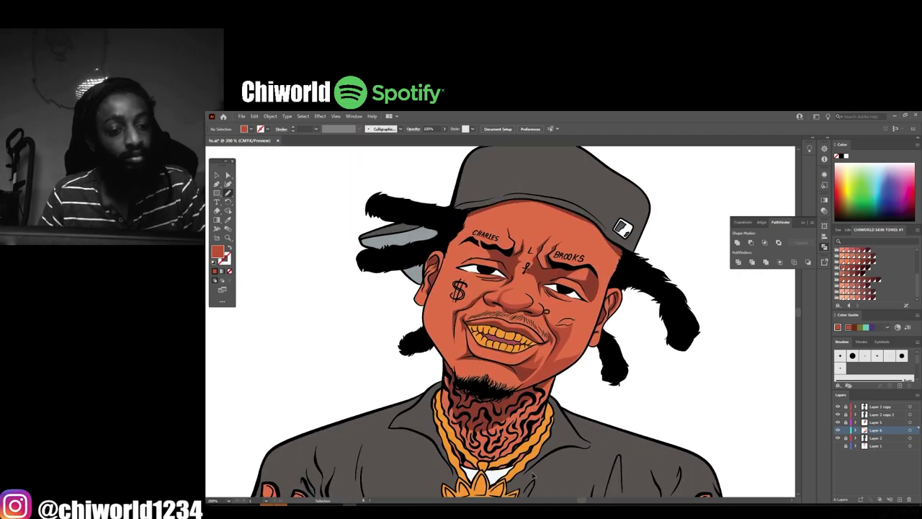
scroll(443, 412, "up", 3)
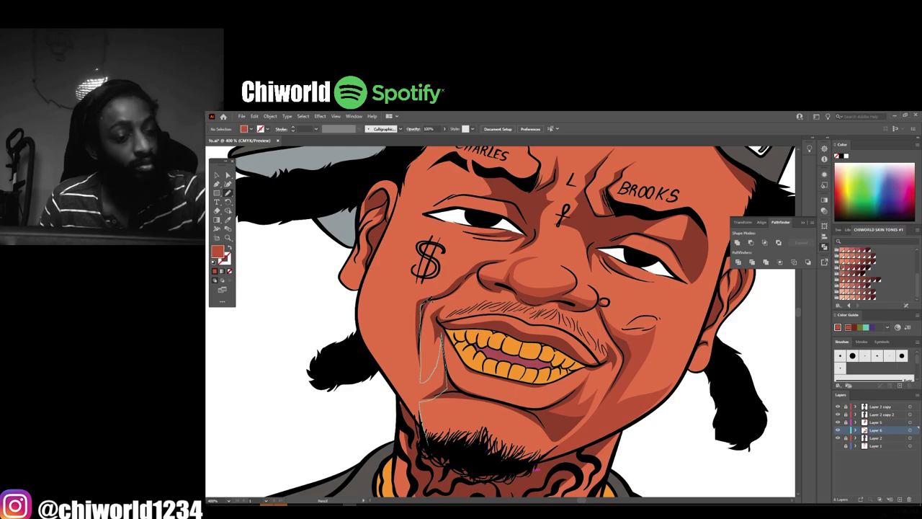
key("ctrl+0")
scroll(609, 456, "up", 4)
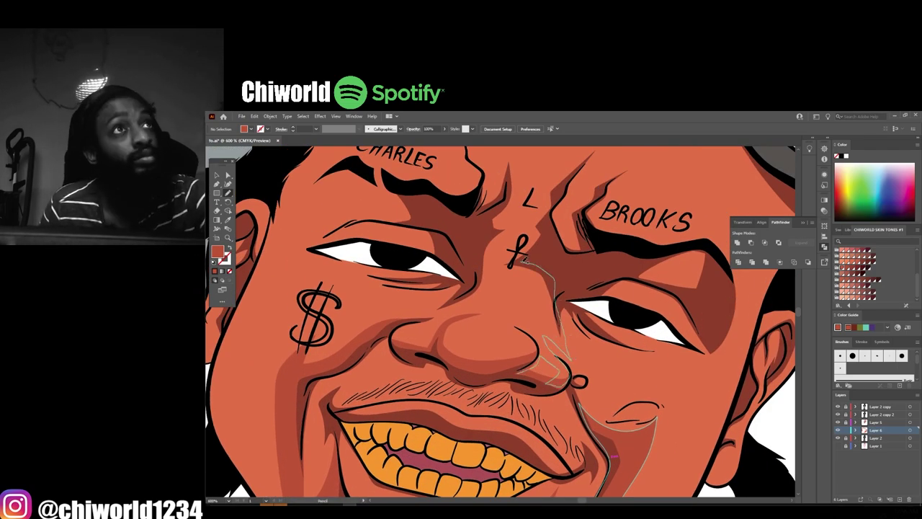
key("ctrl+0")
scroll(513, 326, "up", 4)
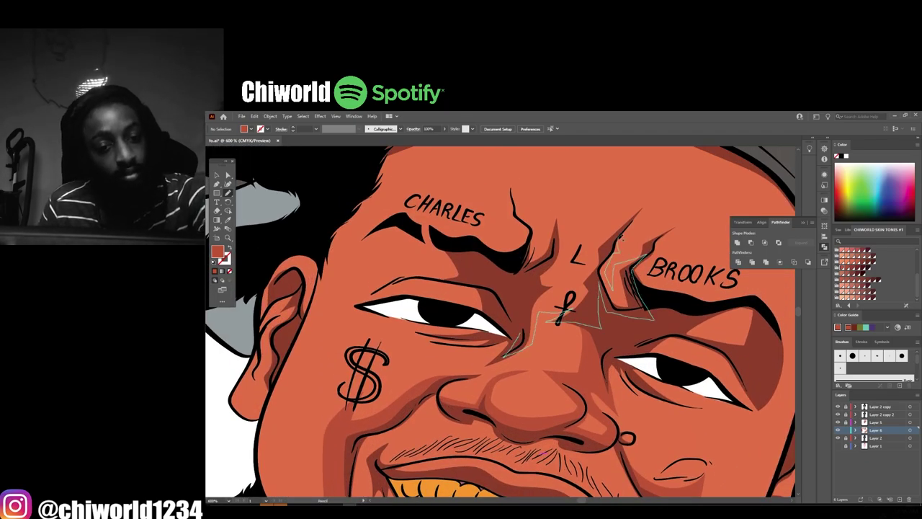
Shade the forehead between the L and f tattoo letters
left_click_drag(508, 351, 504, 354)
scroll(617, 456, "up", 1)
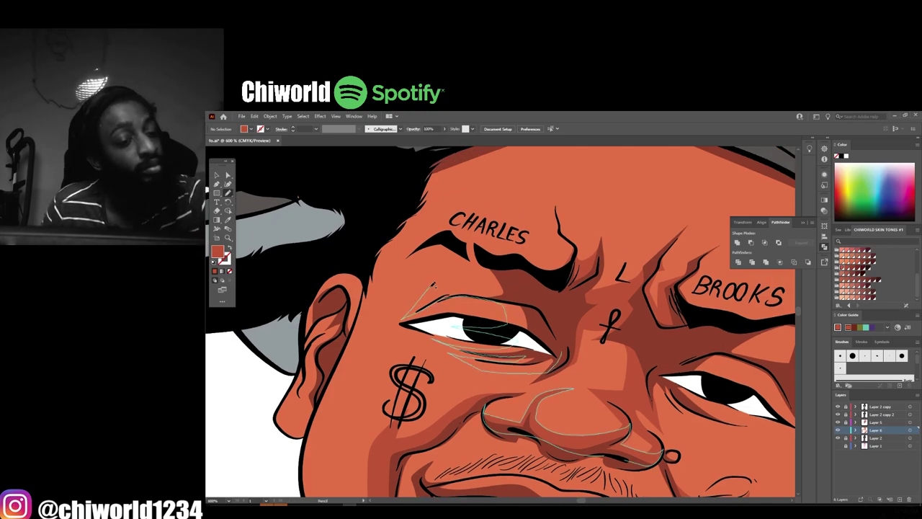
scroll(499, 312, "down", 2)
scroll(500, 312, "right", 5)
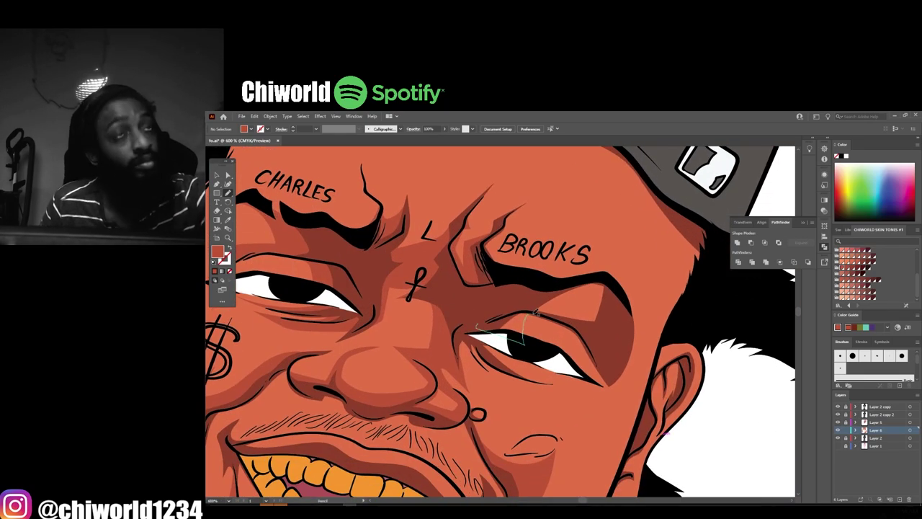
scroll(534, 311, "down", 5)
scroll(416, 210, "up", 1)
scroll(416, 210, "up", 3)
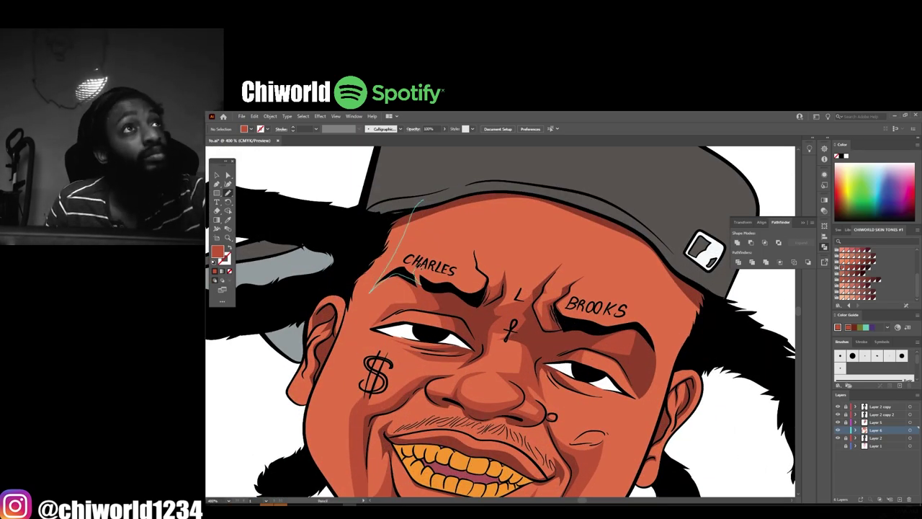
scroll(468, 240, "down", 4)
scroll(611, 405, "up", 4)
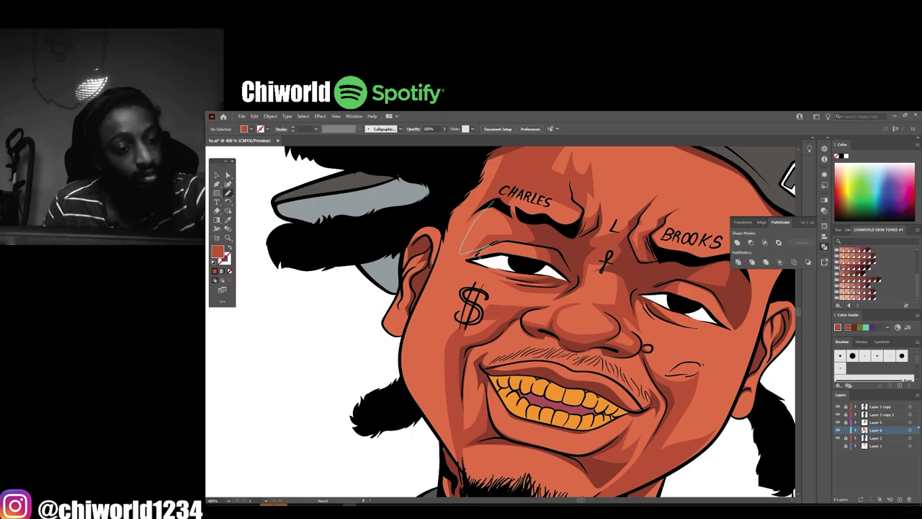
scroll(442, 283, "down", 4)
scroll(603, 290, "up", 4)
scroll(602, 290, "up", 1)
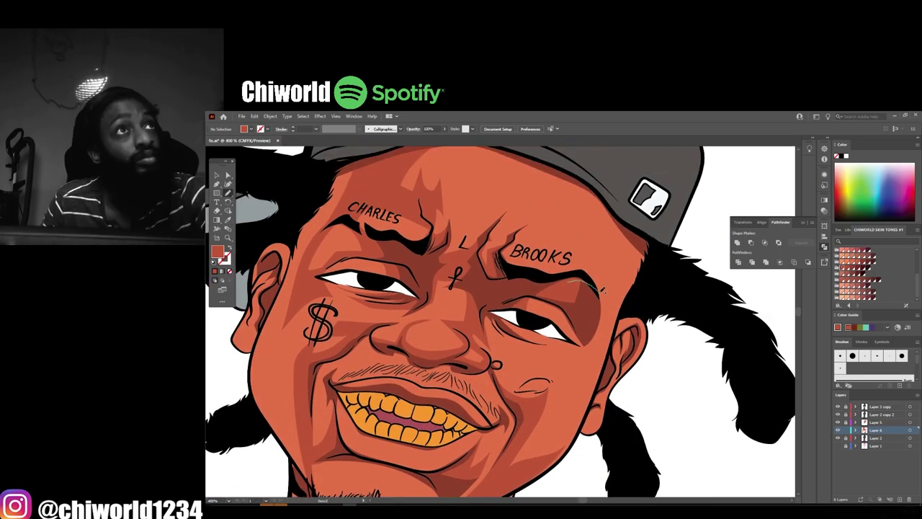
scroll(582, 176, "down", 4)
scroll(611, 449, "up", 3)
scroll(453, 305, "up", 2)
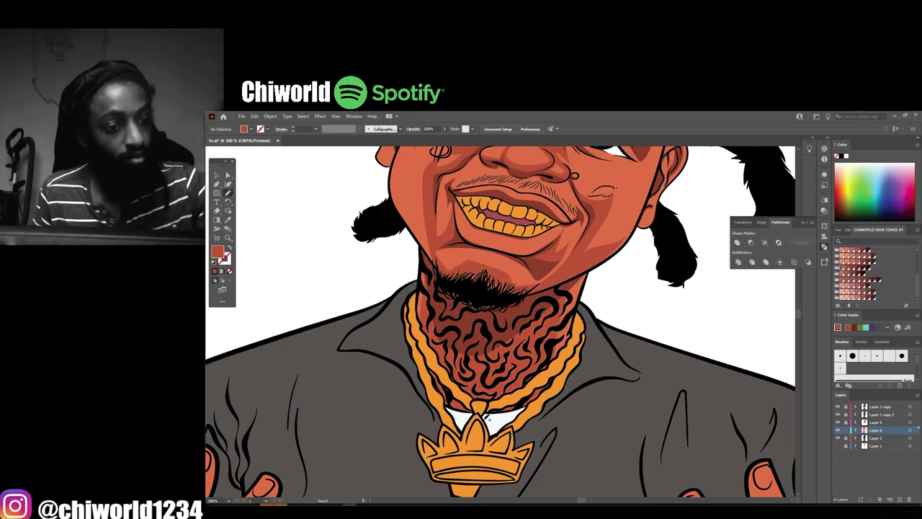
scroll(557, 407, "up", 3)
scroll(556, 405, "up", 5)
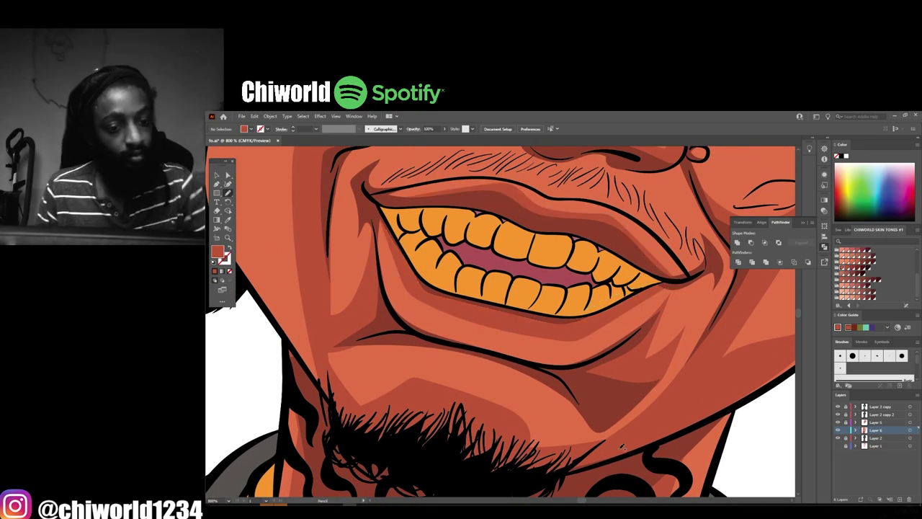
scroll(467, 309, "down", 3)
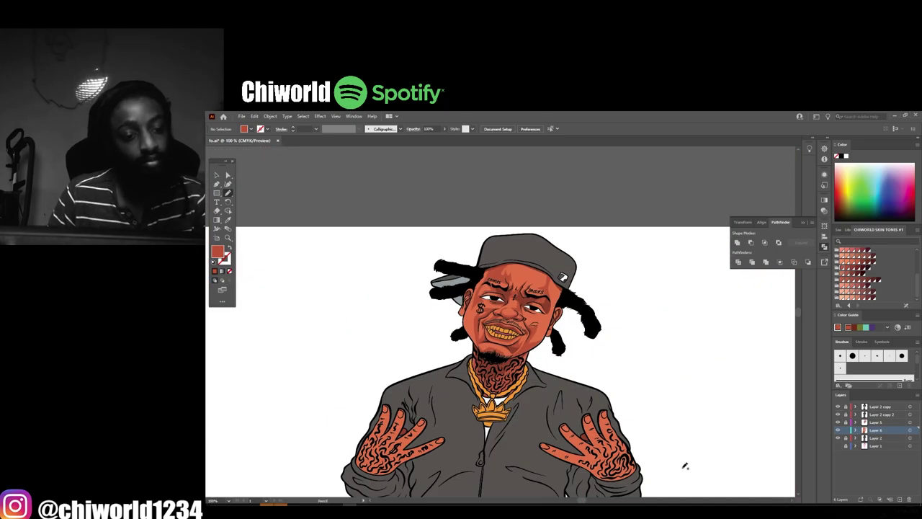
scroll(446, 339, "up", 3)
Sketch shadows along the jaw, under the eye and down the cheek
left_click_drag(497, 461, 433, 346)
scroll(433, 346, "down", 3)
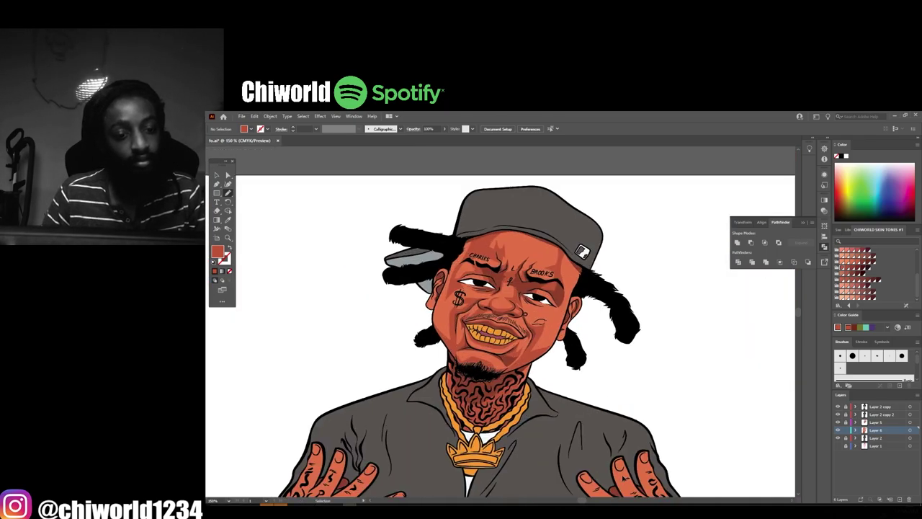
scroll(518, 402, "up", 3)
scroll(585, 267, "down", 3)
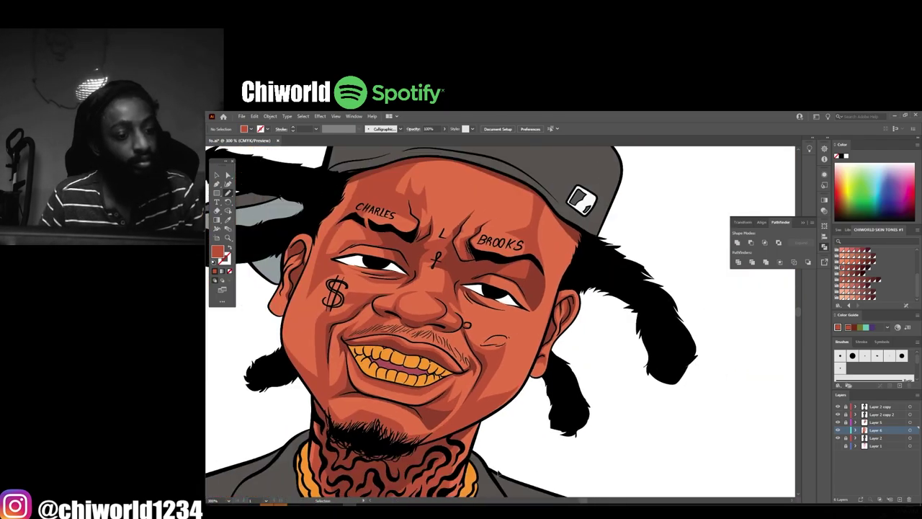
scroll(468, 288, "up", 3)
left_click_drag(407, 220, 567, 273)
left_click_drag(621, 216, 587, 411)
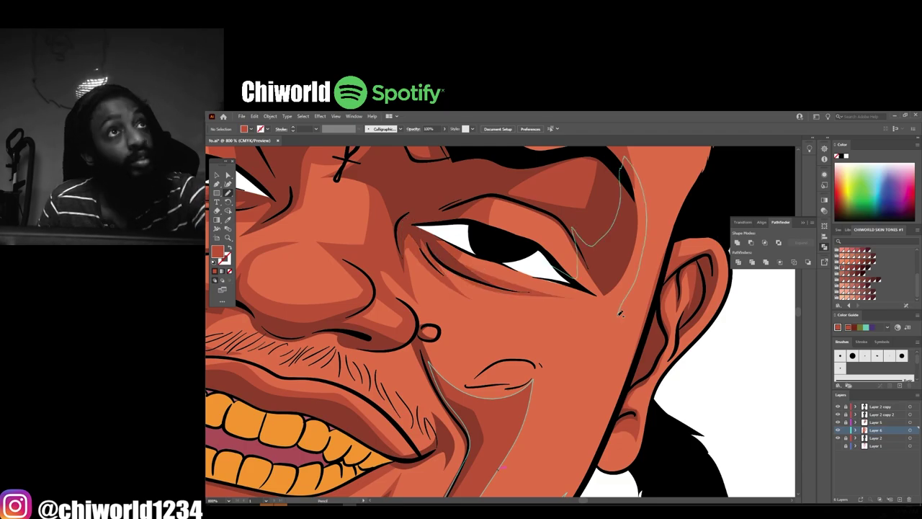
scroll(598, 418, "down", 3)
scroll(529, 317, "up", 3)
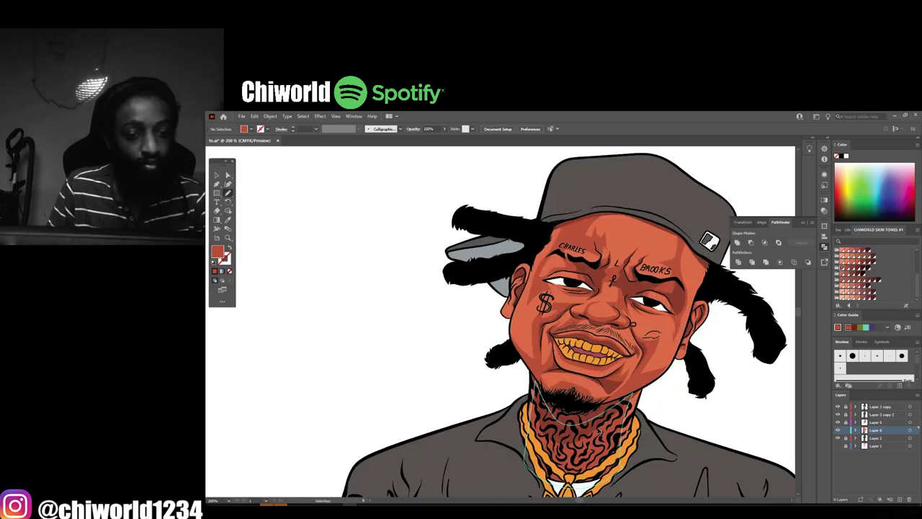
scroll(529, 317, "down", 2)
scroll(492, 414, "up", 1)
scroll(447, 433, "up", 3)
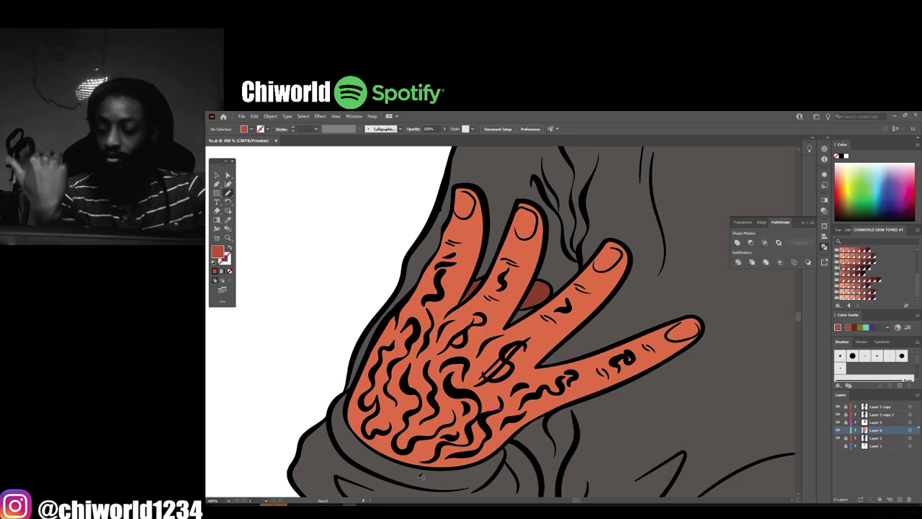
Shade the index and ring fingers and draw tattoo strokes on the ring and middle fingers
left_click_drag(652, 348, 688, 333)
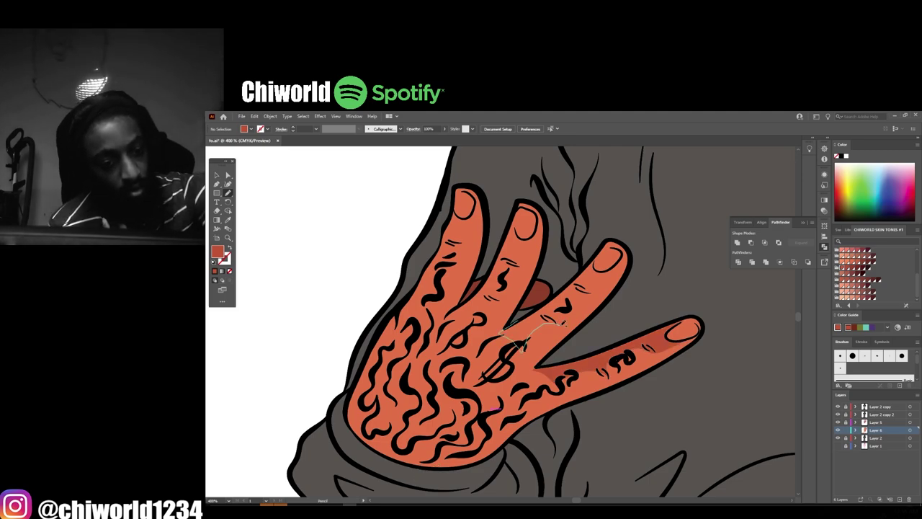
left_click_drag(531, 286, 536, 290)
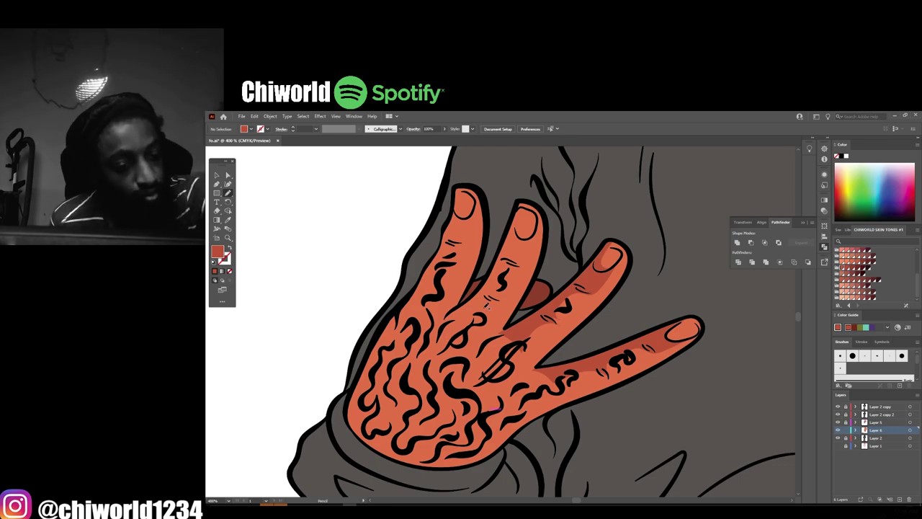
left_click_drag(515, 269, 526, 230)
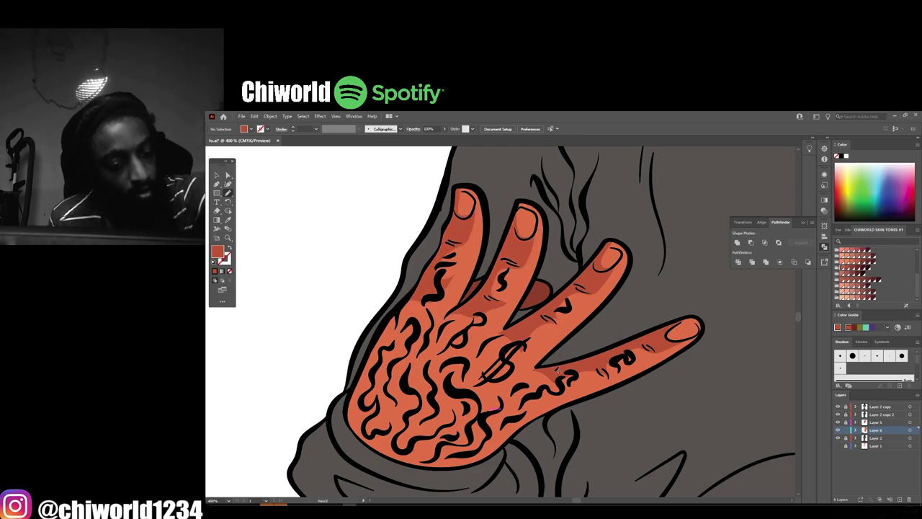
left_click_drag(469, 311, 356, 452)
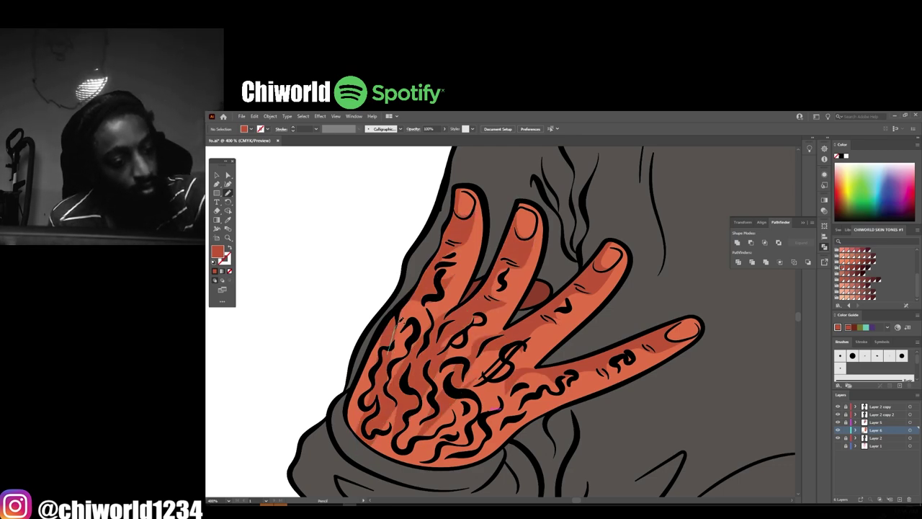
Draw a closed shadow shape down the outer edge of the other hand
key("ctrl+0")
scroll(552, 465, "up", 5)
left_click_drag(519, 338, 531, 474)
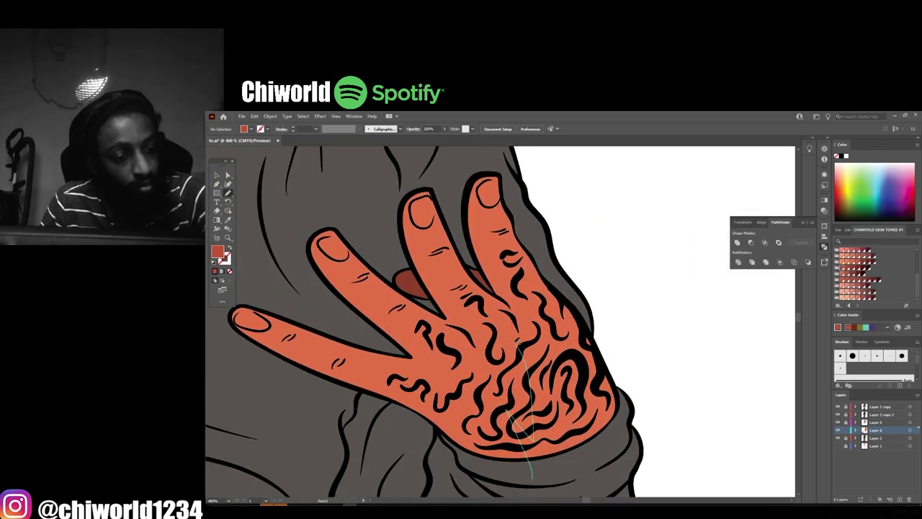
left_click_drag(567, 286, 533, 474)
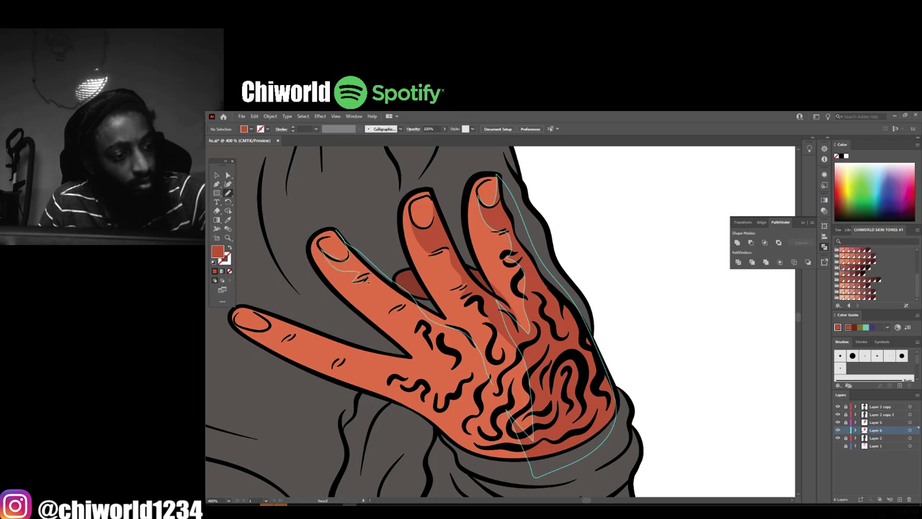
key("ctrl+0")
scroll(508, 346, "up", 5)
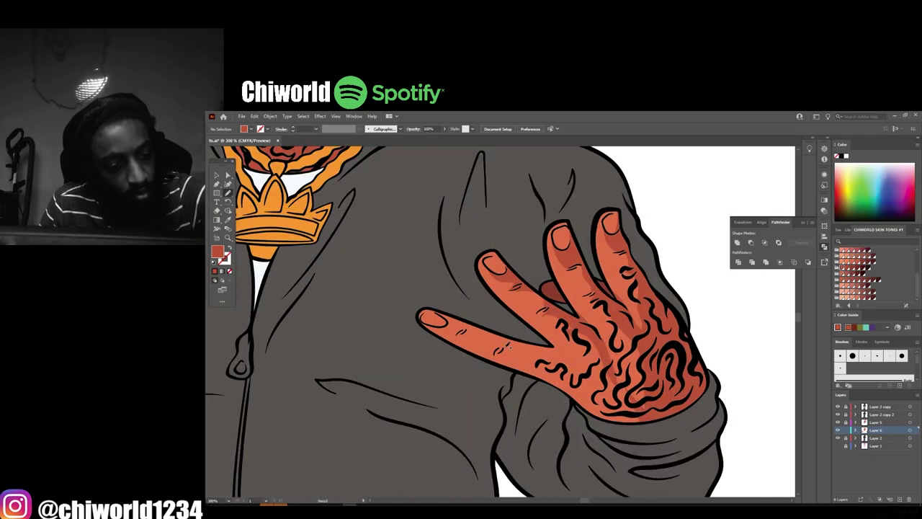
key("ctrl+0")
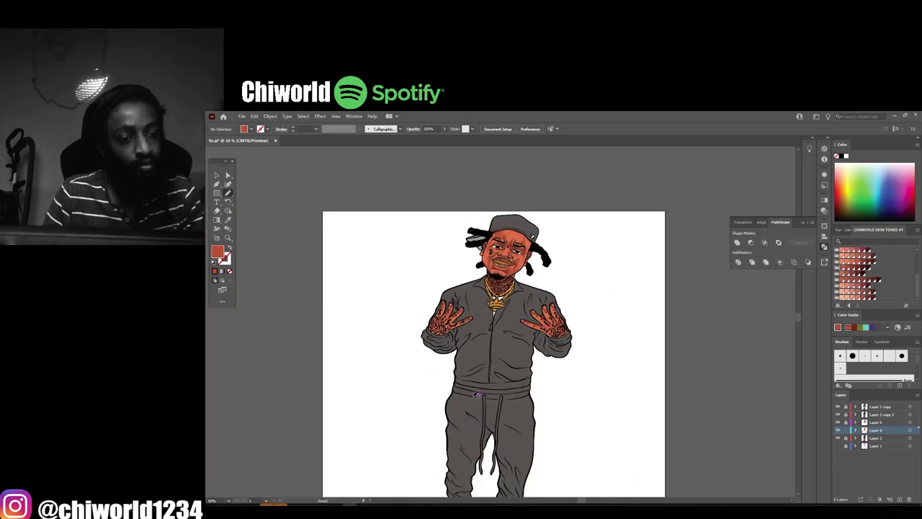
scroll(526, 401, "up", 3)
scroll(525, 402, "down", 2)
scroll(526, 401, "down", 1)
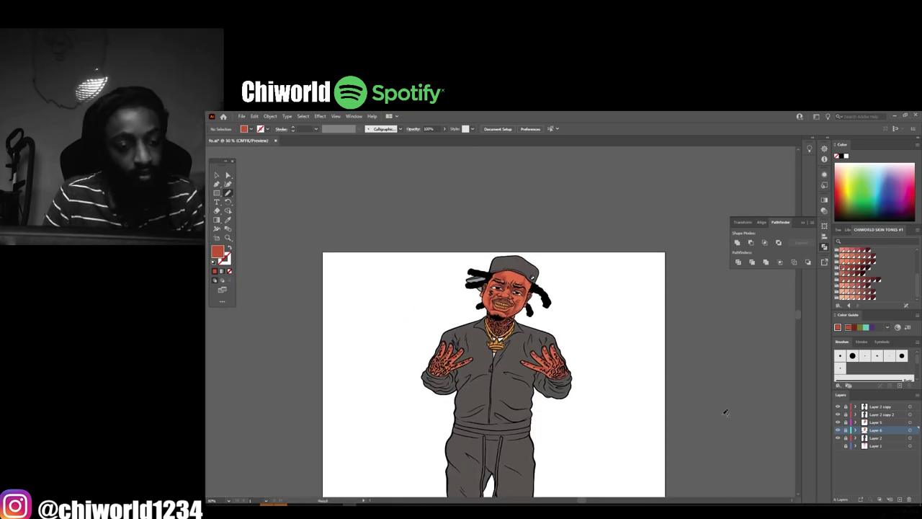
scroll(724, 408, "up", 4)
scroll(716, 428, "up", 1)
scroll(716, 428, "right", 2)
Sample the face's skin tone as the fill colour and adjust it in the Color Picker
key("i")
double_click(217, 250)
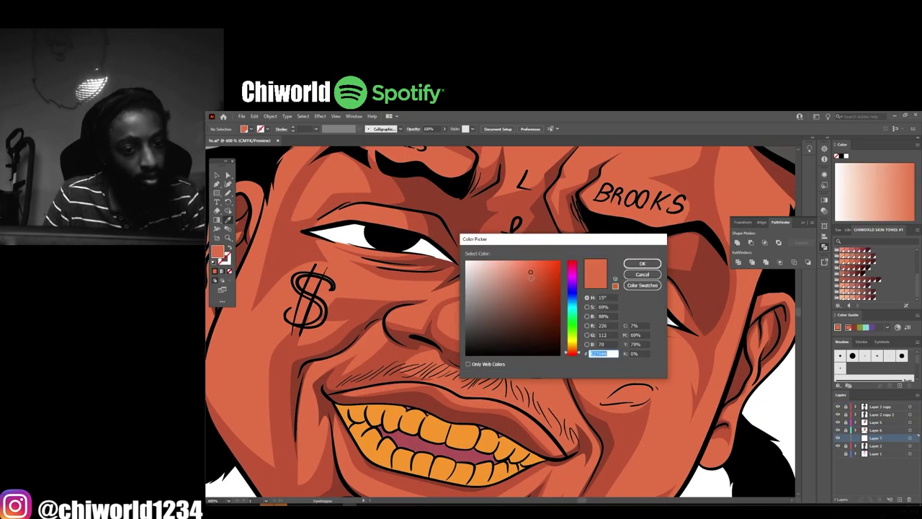
key("Escape")
key("n")
scroll(569, 257, "down", 3)
scroll(587, 380, "up", 3)
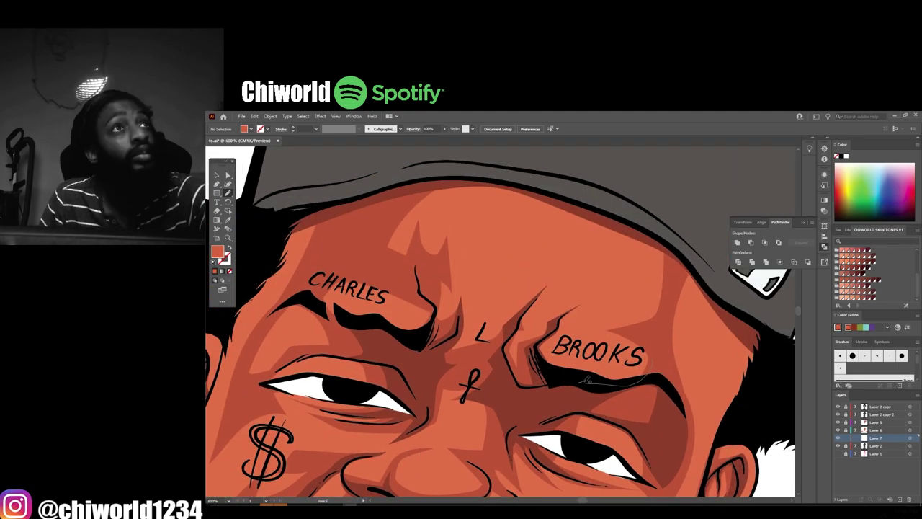
Draw shading shapes on the brow, a nose highlight, the nose's left side and the forehead
left_click_drag(659, 382, 572, 254)
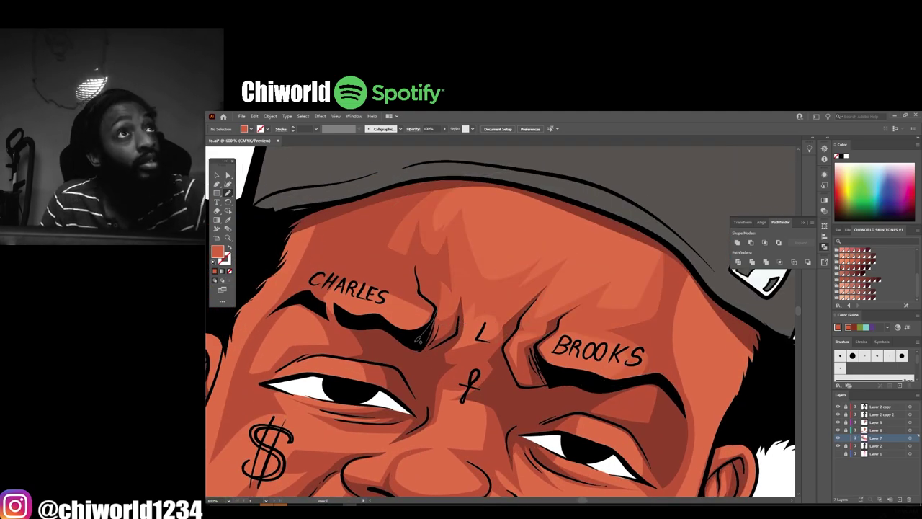
scroll(500, 315, "down", 3)
scroll(561, 398, "up", 3)
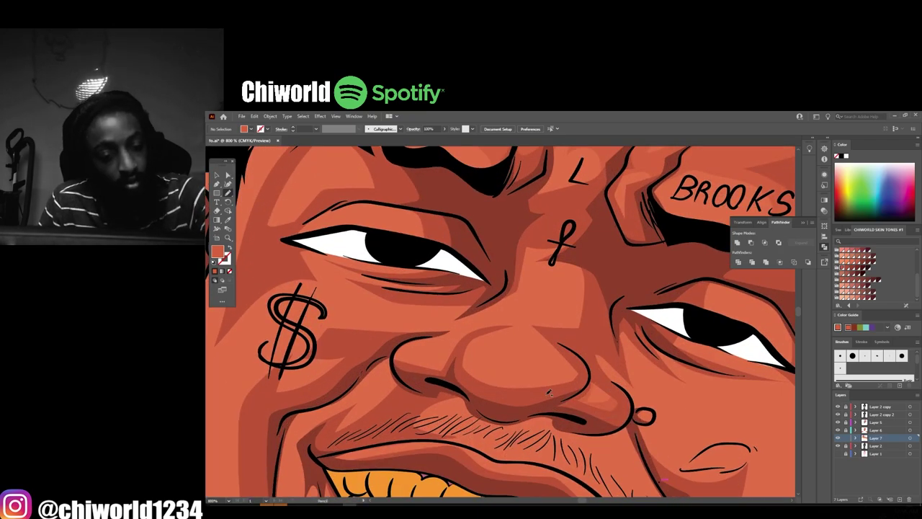
left_click_drag(545, 326, 545, 329)
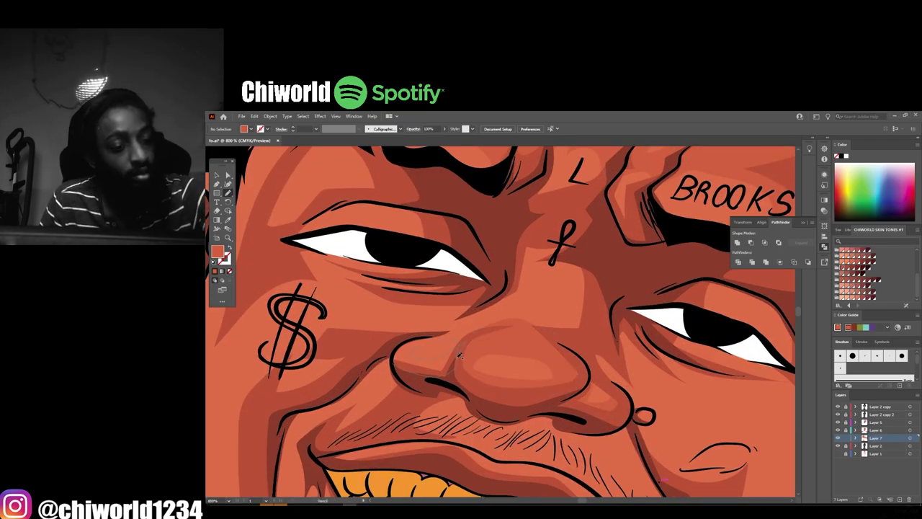
left_click_drag(459, 355, 461, 353)
left_click_drag(609, 270, 609, 269)
key("ctrl+0")
scroll(510, 356, "up", 5)
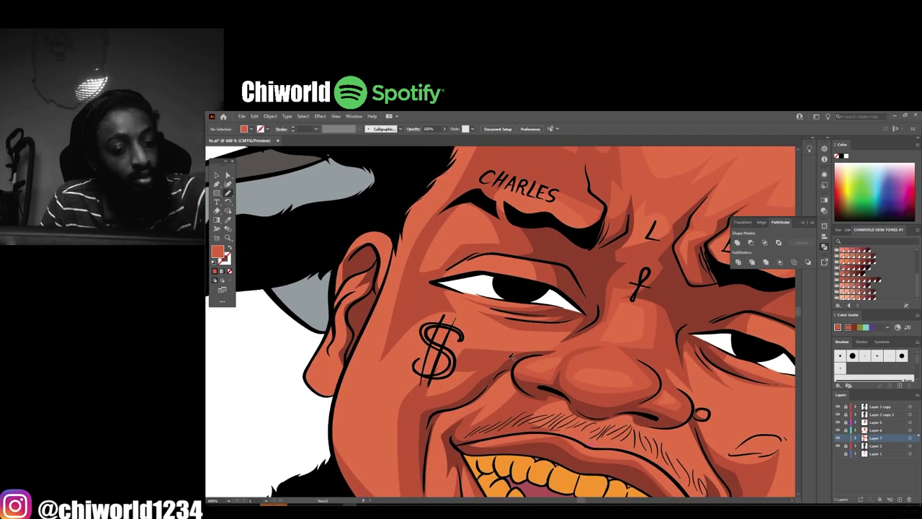
Shade under the eye and down the left cheek, and add a mustache stubble stroke
left_click_drag(453, 335, 509, 348)
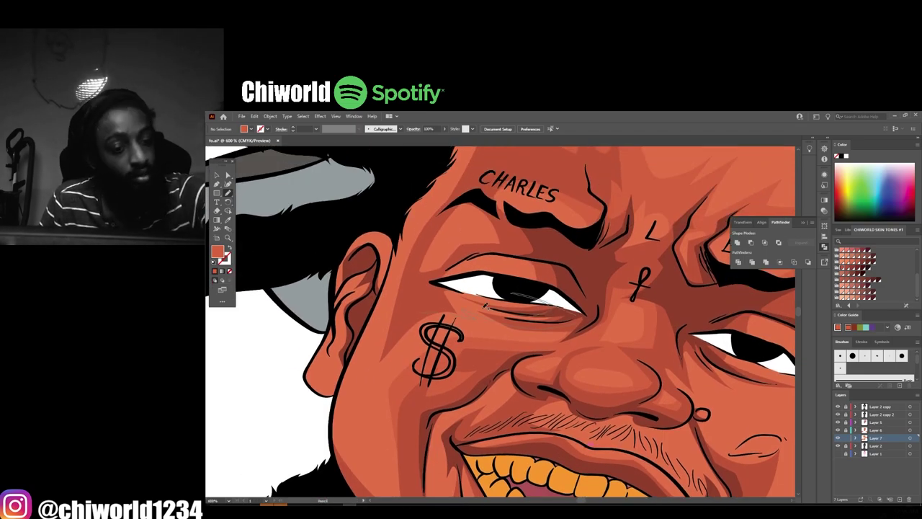
left_click_drag(485, 305, 431, 284)
key("ctrl+minus")
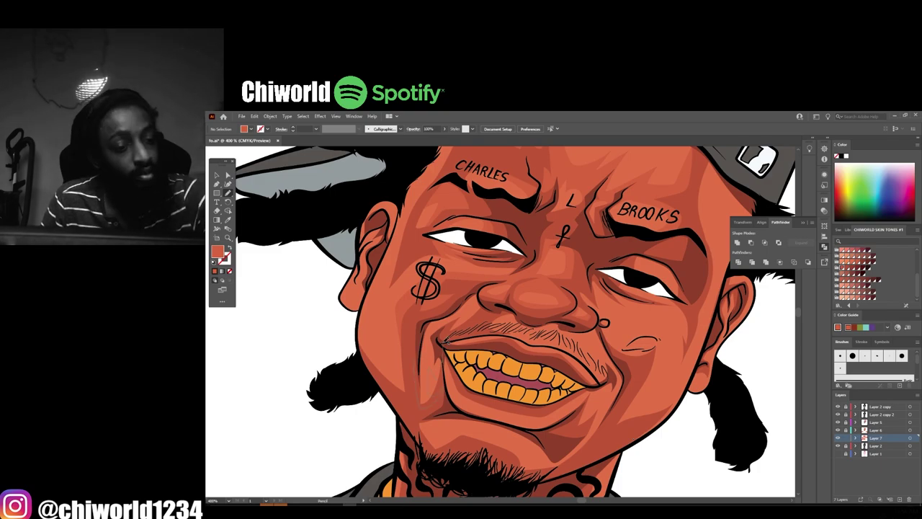
left_click_drag(477, 301, 420, 401)
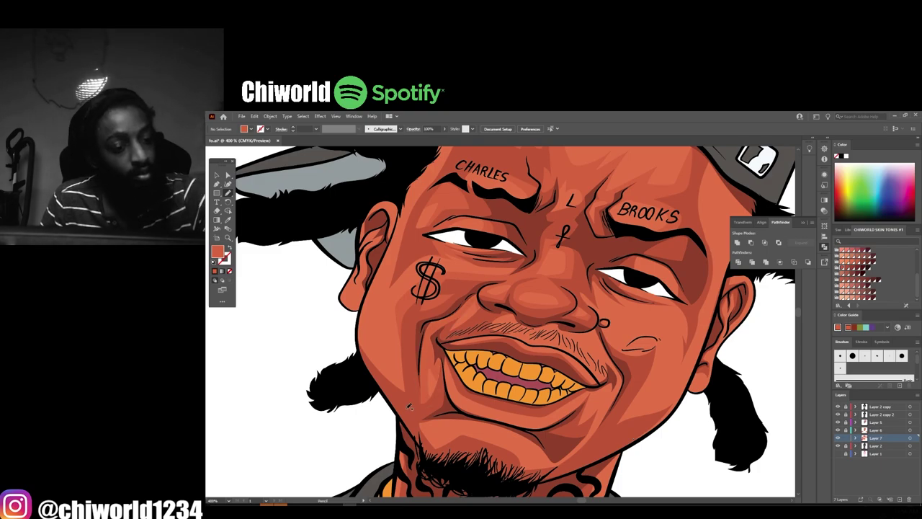
left_click_drag(492, 330, 467, 328)
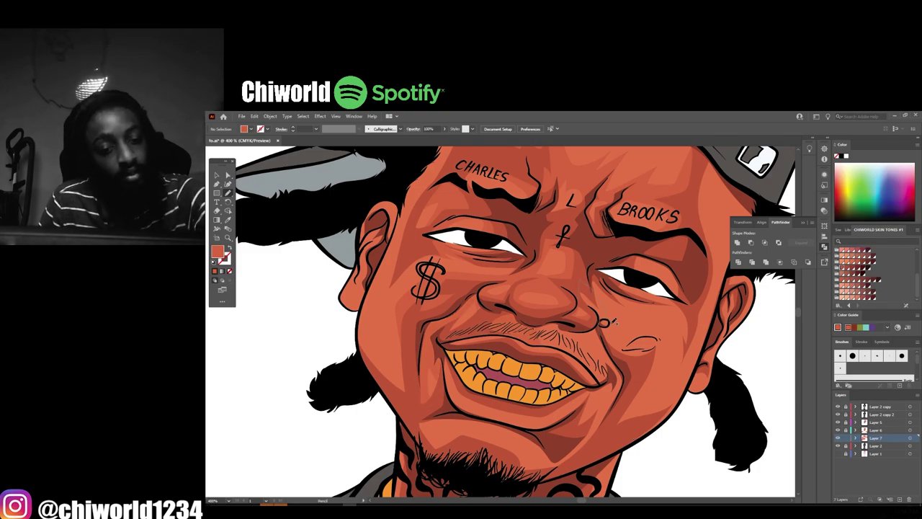
key("ctrl+minus")
key("ctrl+plus")
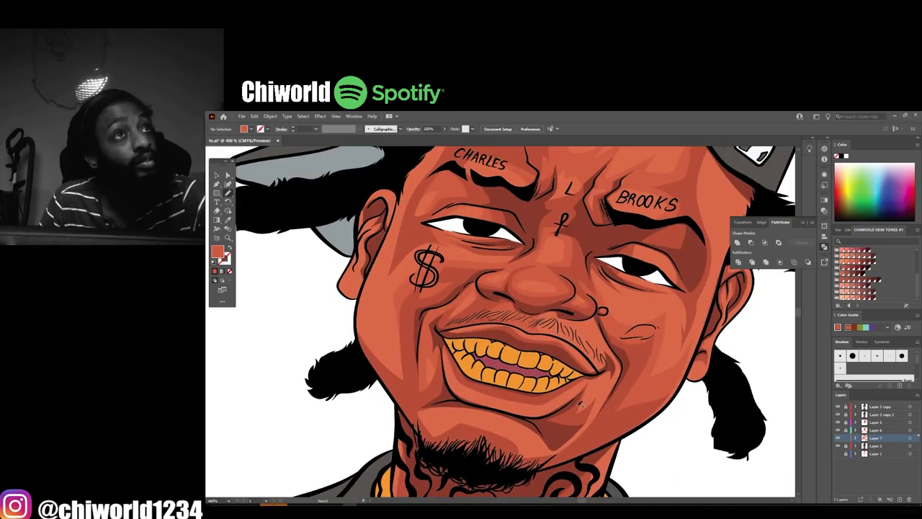
scroll(516, 325, "down", 2)
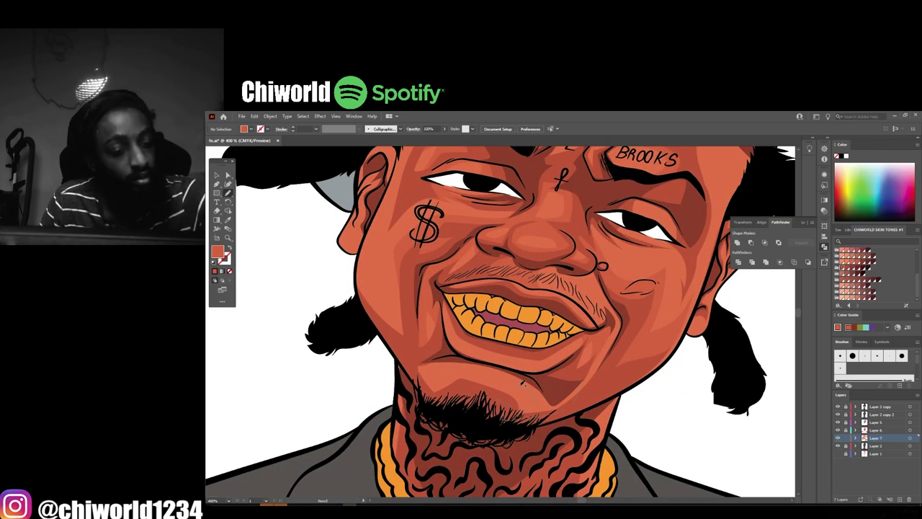
key("ctrl+minus")
key("ctrl+plus")
key("ctrl+plus")
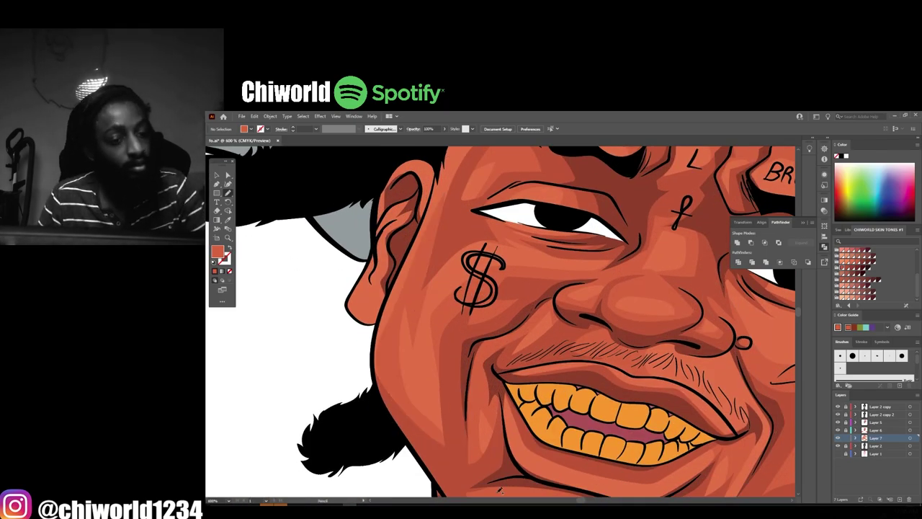
key("ctrl+minus")
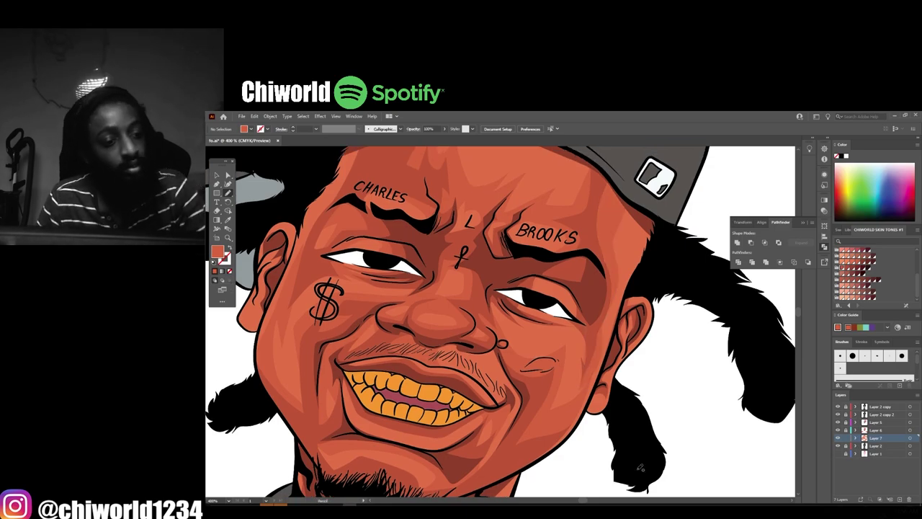
Add outline strokes along the bottom edge and fingers of the hand on the chest
key("ctrl+minus")
key("ctrl+minus")
key("ctrl+minus")
key("ctrl+plus")
key("ctrl+plus")
key("ctrl+plus")
scroll(596, 242, "up", 3)
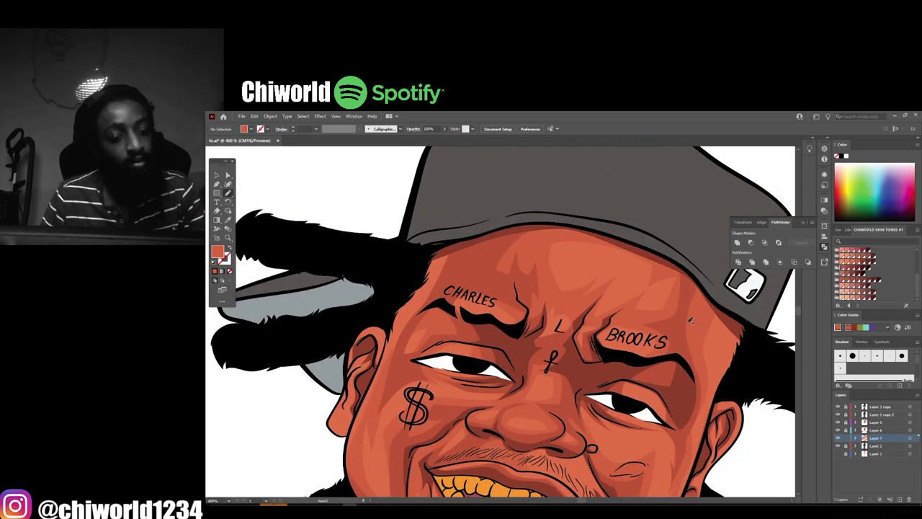
key("ctrl+minus")
key("ctrl+minus")
key("ctrl+minus")
key("ctrl+plus")
key("ctrl+plus")
left_click_drag(384, 445, 386, 444)
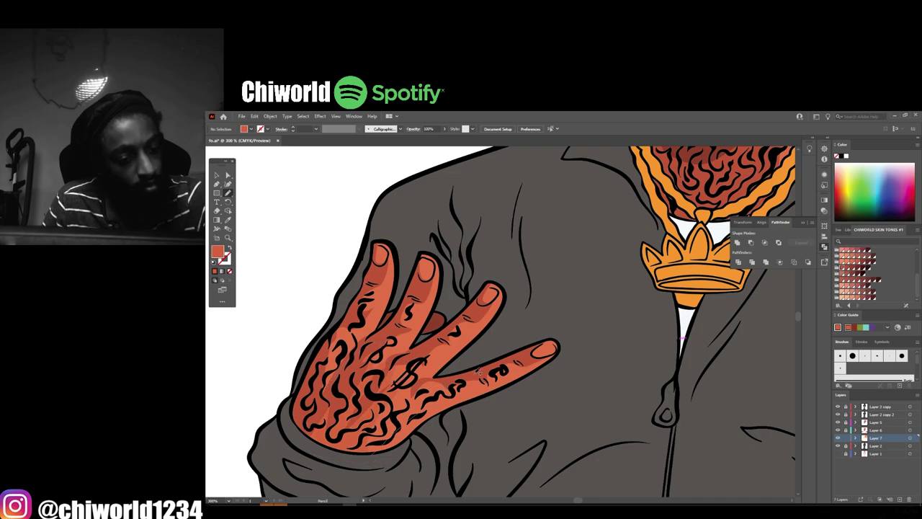
left_click_drag(558, 335, 404, 443)
left_click_drag(497, 297, 421, 374)
left_click_drag(436, 268, 394, 352)
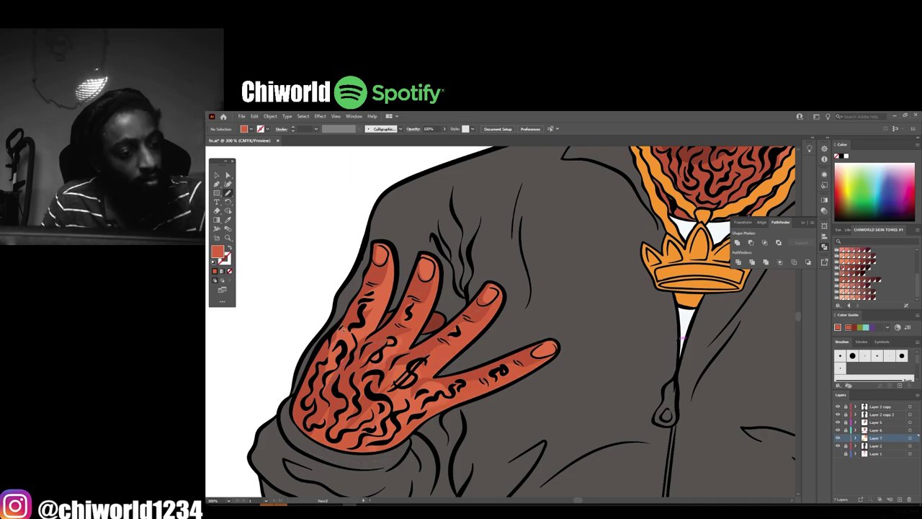
Shade the other hand's index finger, middle finger and palm
key("ctrl+minus")
key("ctrl+minus")
key("ctrl+minus")
key("ctrl+plus")
key("ctrl+plus")
key("ctrl+plus")
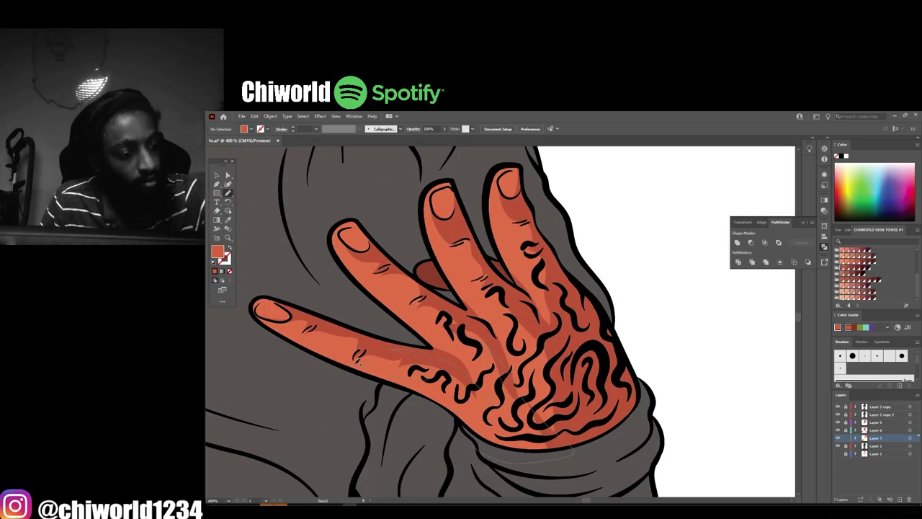
left_click_drag(253, 312, 255, 312)
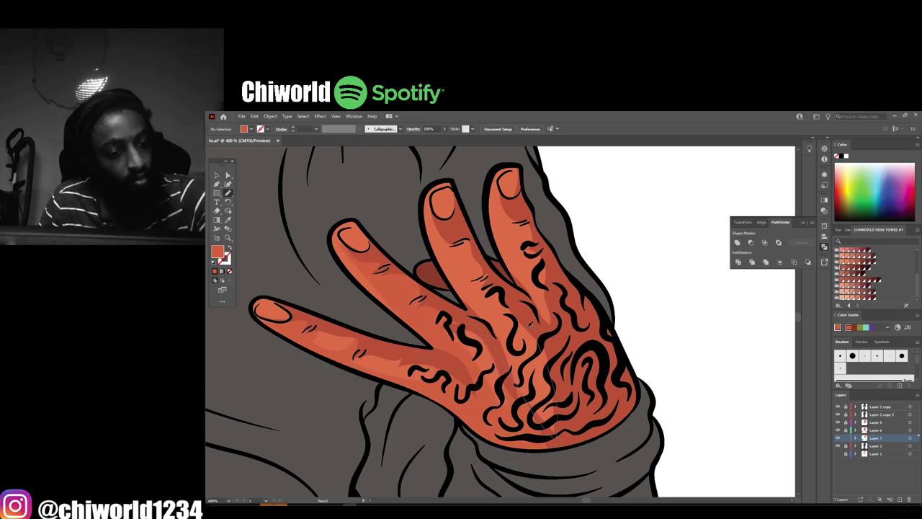
left_click_drag(447, 253, 569, 365)
key("ctrl+minus")
key("ctrl+minus")
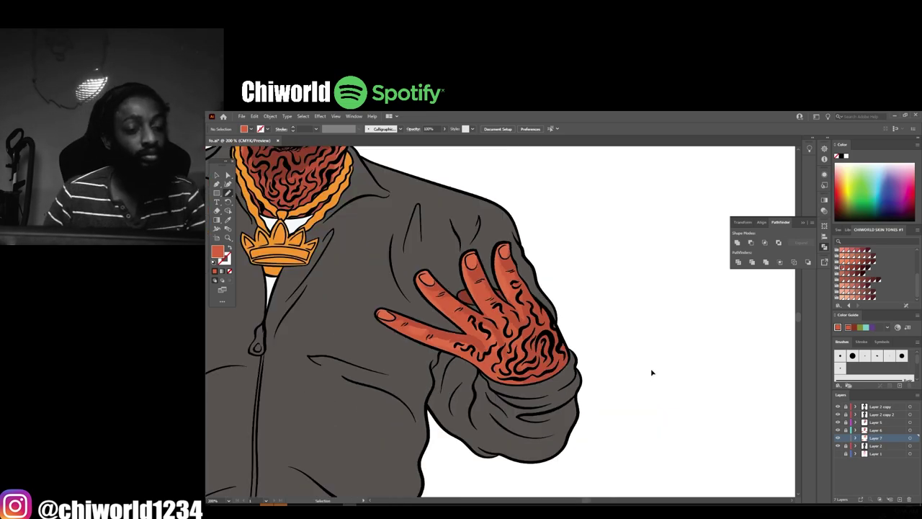
key("ctrl+minus")
key("ctrl+minus")
key("ctrl+minus")
key("ctrl+plus")
key("ctrl+plus")
key("ctrl+minus")
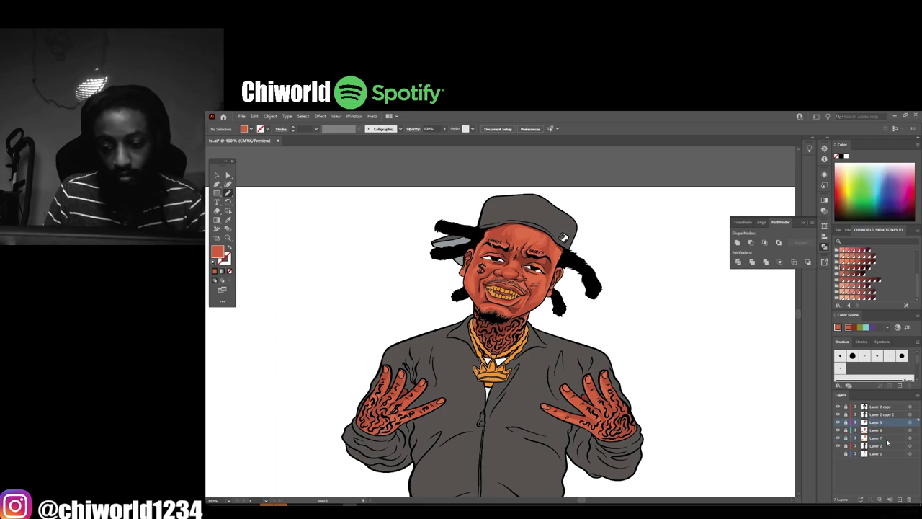
Undo the stray forehead stroke and review the hands and full figure at several zoom levels
scroll(545, 271, "up", 4)
scroll(545, 271, "up", 1)
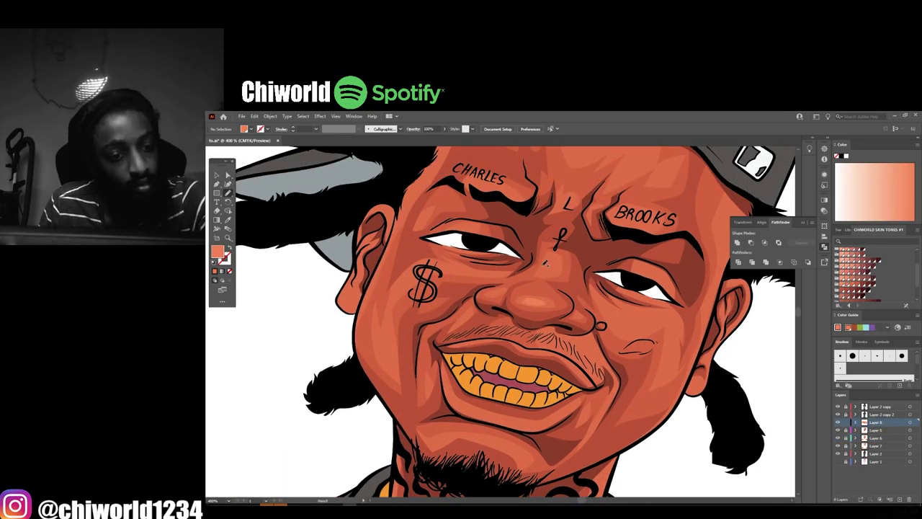
scroll(400, 379, "up", 1)
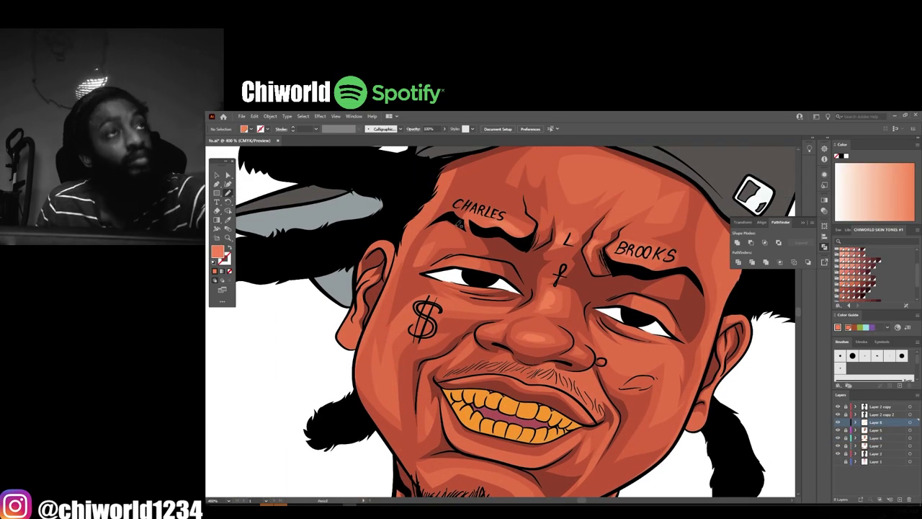
key("ctrl+z")
scroll(561, 302, "down", 1)
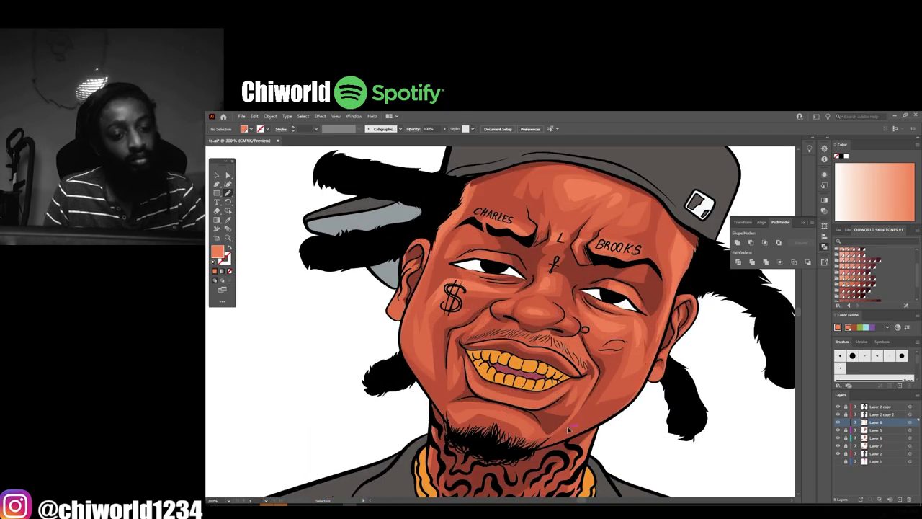
scroll(295, 414, "up", 1)
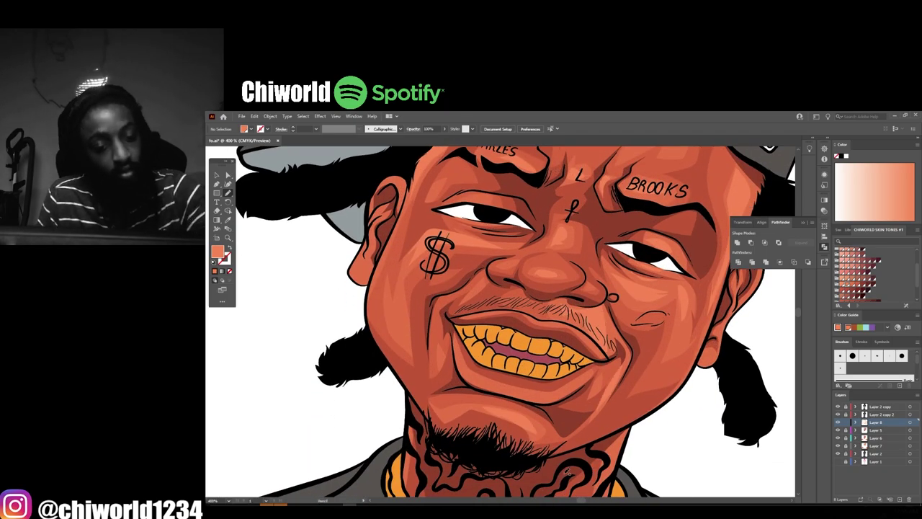
key("ctrl+0")
key("ctrl+plus")
key("ctrl+plus")
key("ctrl+plus")
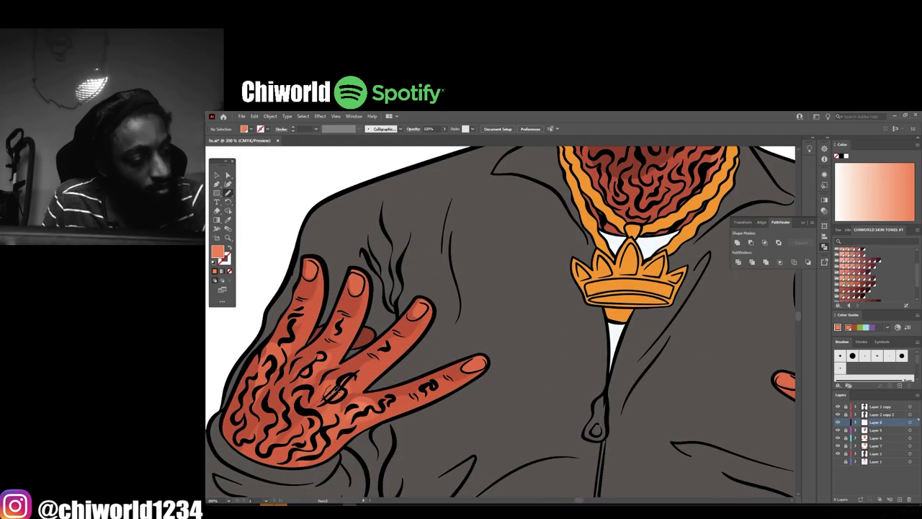
key("ctrl+0")
key("ctrl+plus")
key("ctrl+0")
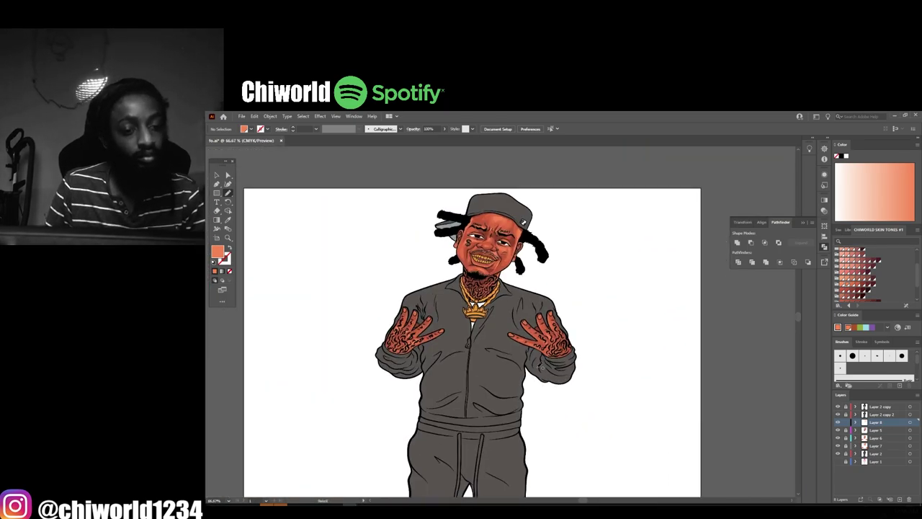
key("ctrl+plus")
Draw a shadow shape under the nostril and colour it with a dark red swatch
key("ctrl+plus")
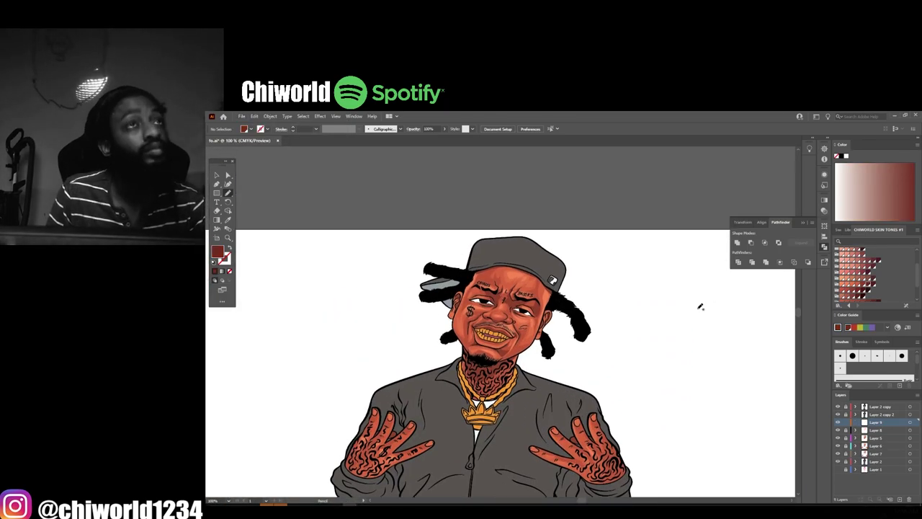
key("ctrl+plus")
key("ctrl+plus")
key("ctrl+plus")
scroll(702, 357, "down", 2)
left_click_drag(582, 350, 476, 357)
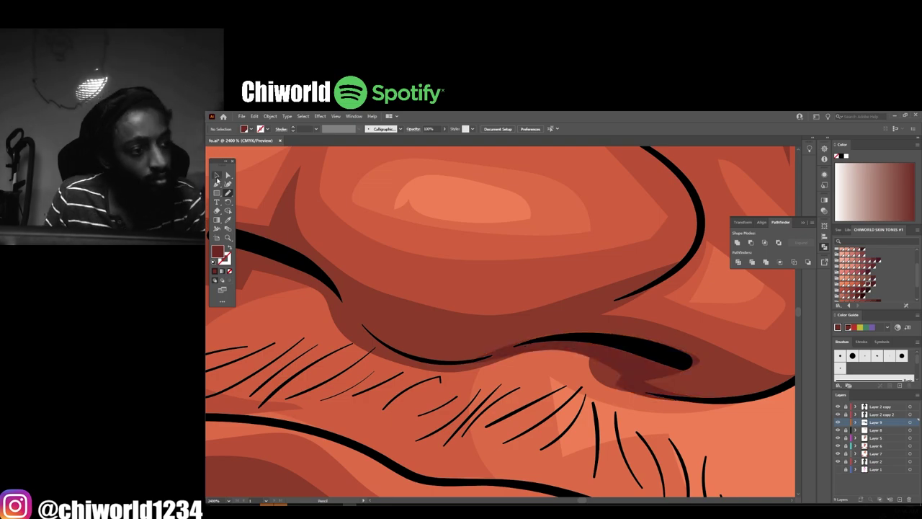
key("v")
left_click(858, 291)
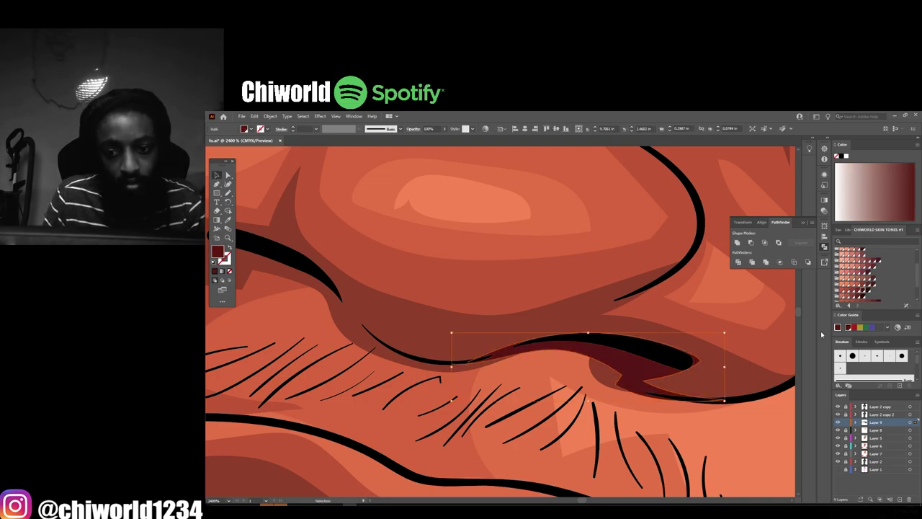
left_click(860, 285)
left_click(862, 278)
left_click(861, 275)
key("ctrl+shift+a")
Brush thin shading strokes along the brow edge and beside the left eye
key("ctrl+0")
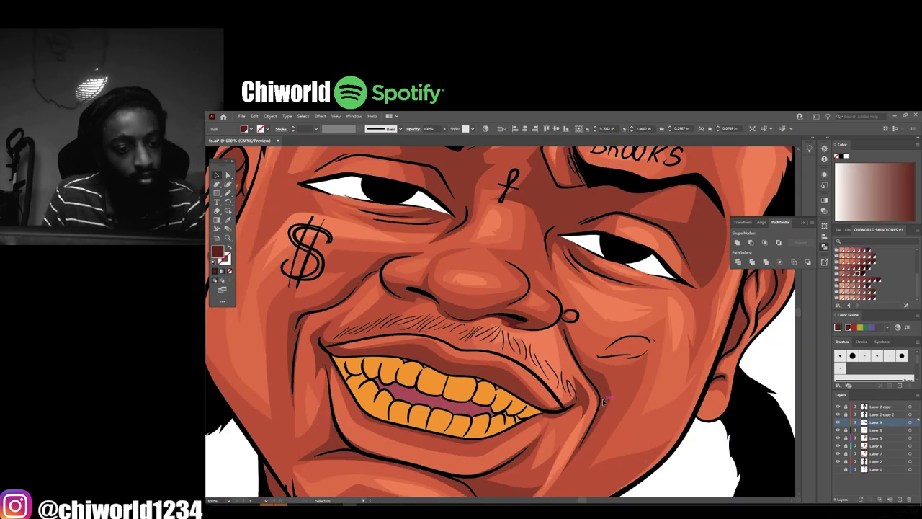
scroll(396, 287, "up", 4)
key("b")
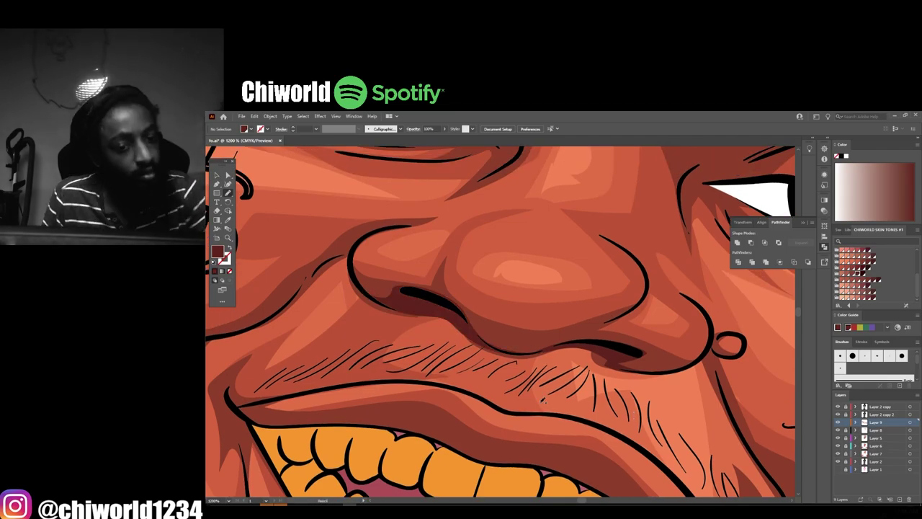
key("ctrl+0")
scroll(663, 413, "up", 4)
left_click_drag(646, 326, 481, 247)
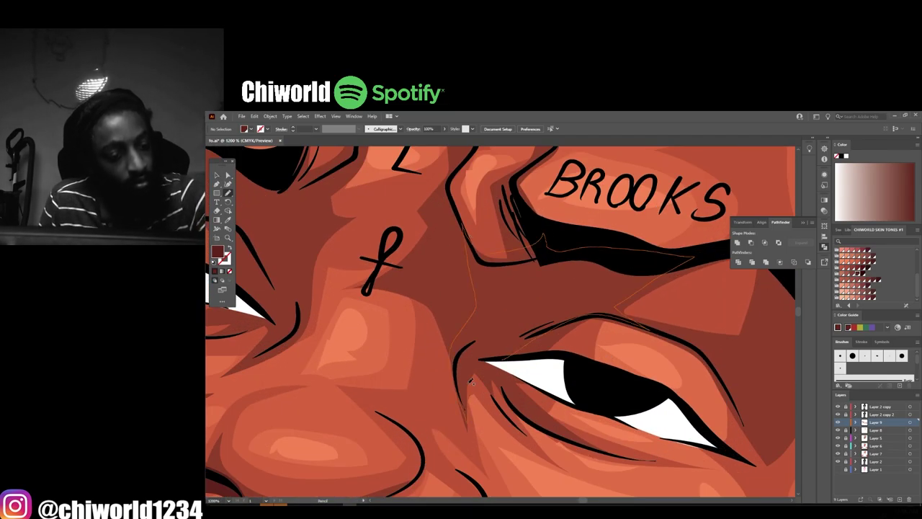
key("ctrl+0")
scroll(454, 271, "up", 4)
scroll(454, 271, "up", 1)
left_click_drag(497, 357, 455, 271)
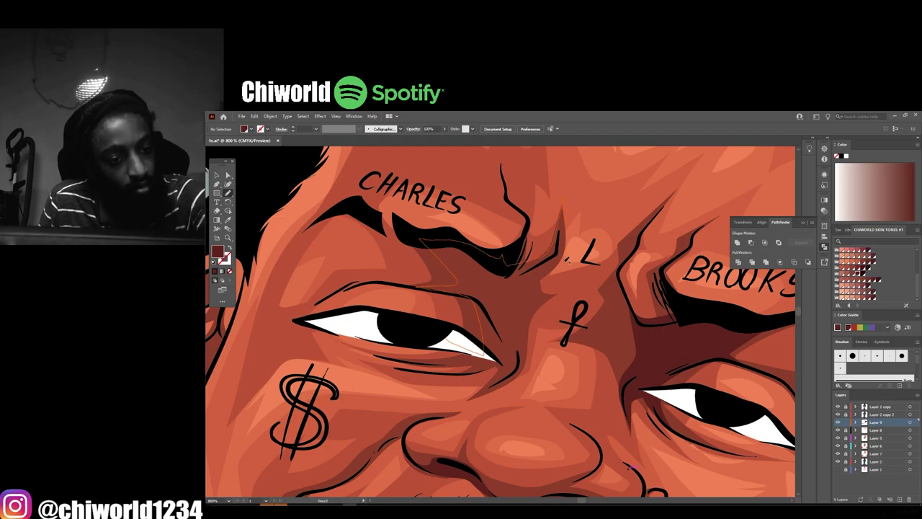
left_click_drag(566, 261, 566, 260)
Brush a shading stroke across the neck tattoo
key("ctrl+0")
scroll(500, 389, "up", 5)
left_click_drag(385, 331, 514, 425)
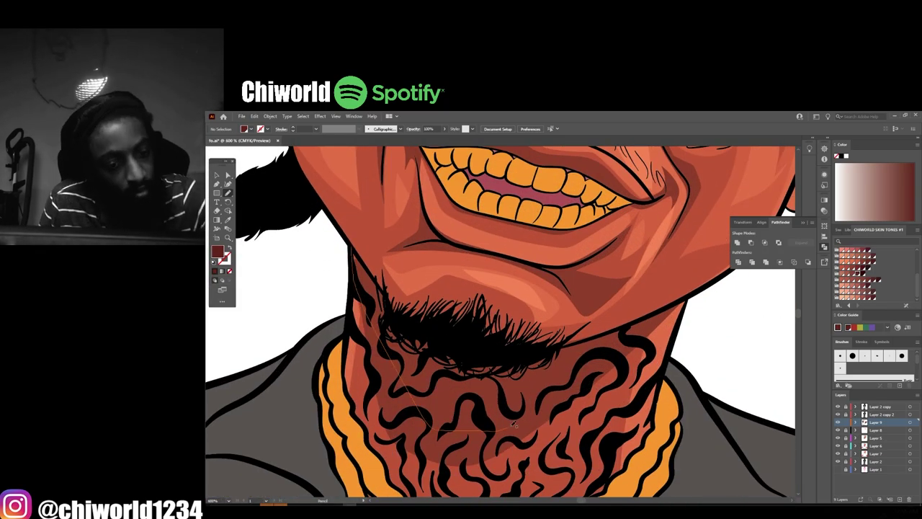
key("ctrl+0")
scroll(525, 411, "up", 4)
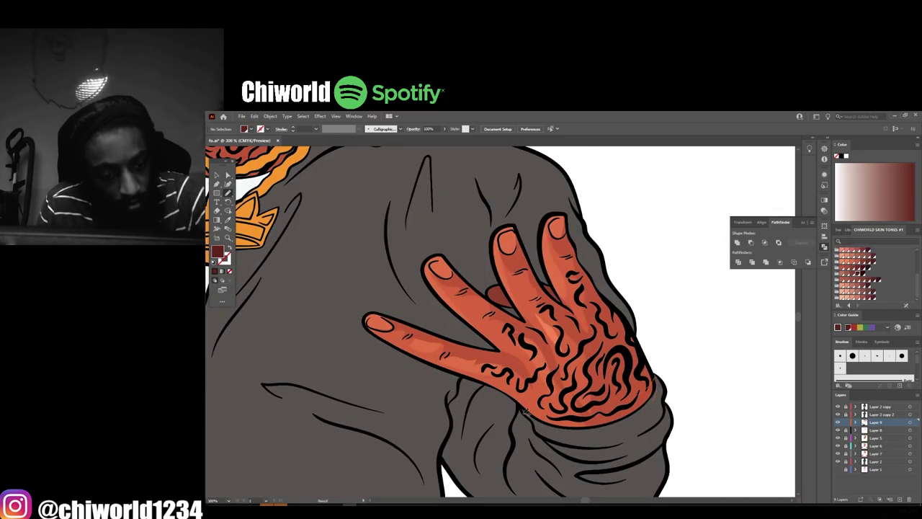
scroll(525, 411, "down", 3)
scroll(494, 317, "up", 3)
scroll(504, 361, "down", 1)
key("ctrl+0")
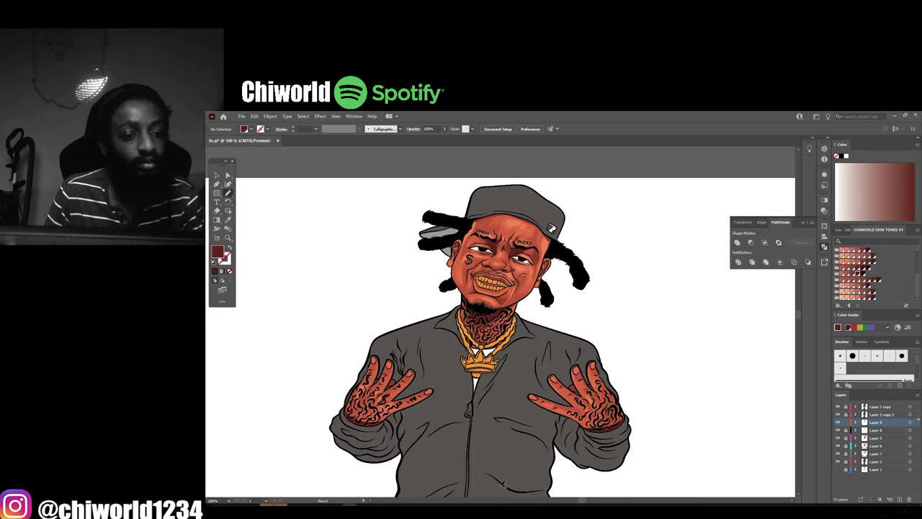
key("ctrl+l")
Add Layer 10 and draw pale purple shading inside the eye whites
left_click(844, 251)
scroll(718, 325, "up", 4)
scroll(404, 302, "up", 4)
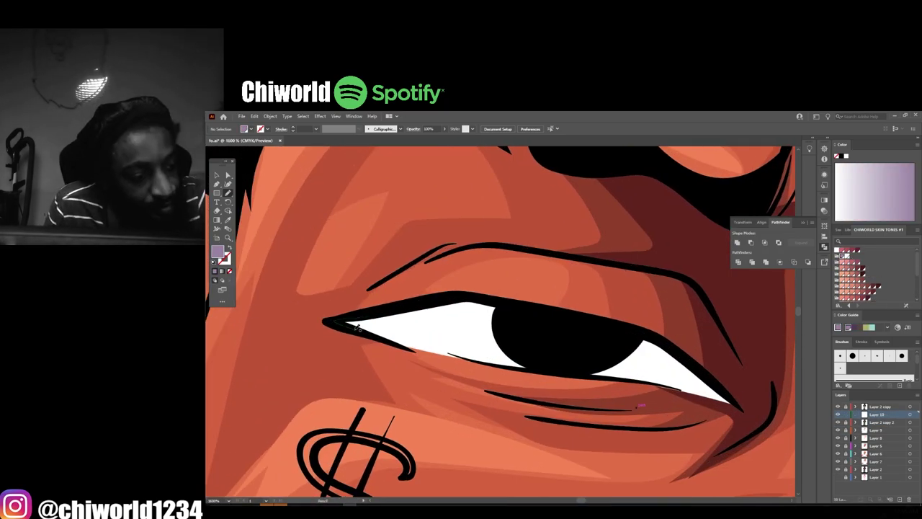
mouse_move(356, 326)
left_mouse_down()
mouse_move(662, 381)
mouse_move(649, 403)
left_mouse_up()
scroll(504, 324, "down", 3)
scroll(403, 317, "up", 2)
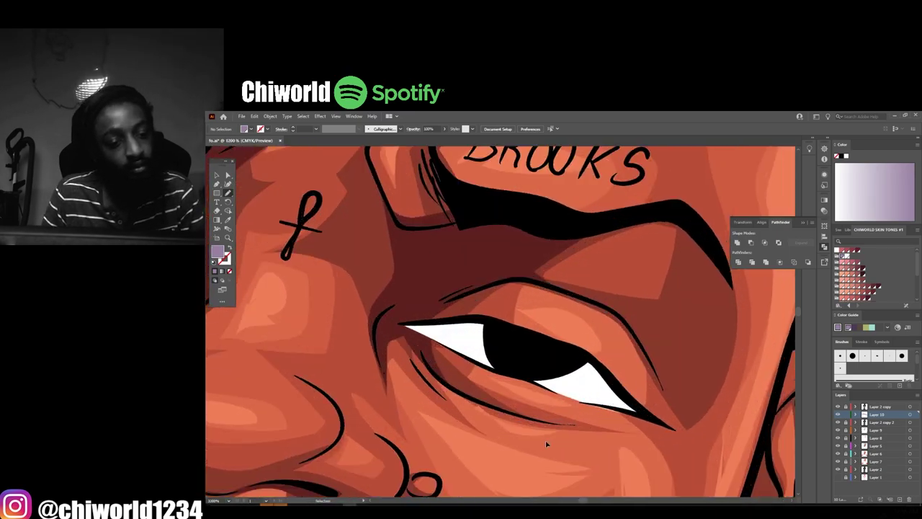
scroll(358, 328, "up", 1)
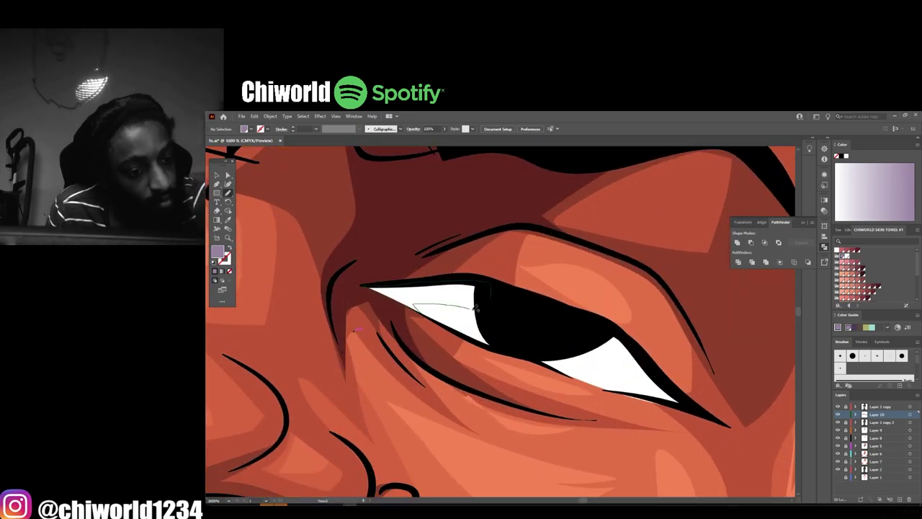
scroll(739, 455, "down", 4)
scroll(710, 463, "down", 2)
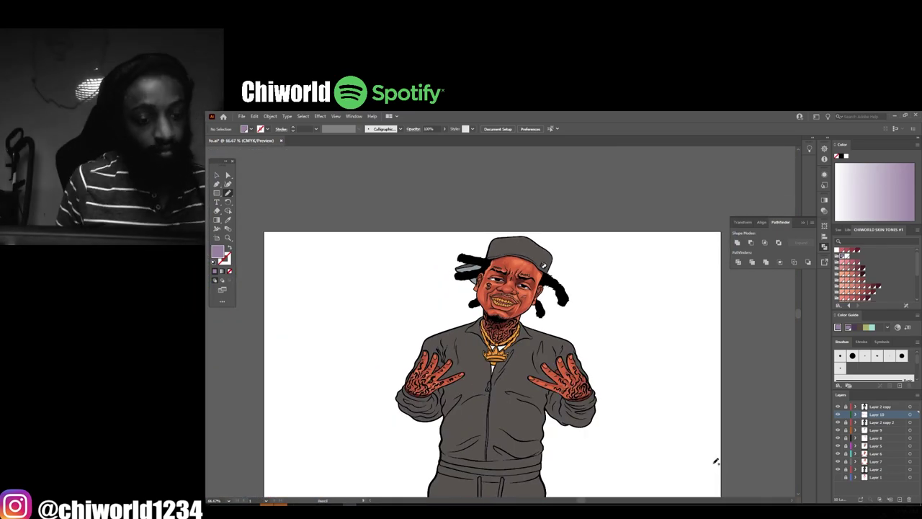
scroll(710, 463, "up", 1)
Return to Layer 9 and reselect the dark red shading colour
left_click(872, 429)
scroll(526, 285, "up", 4)
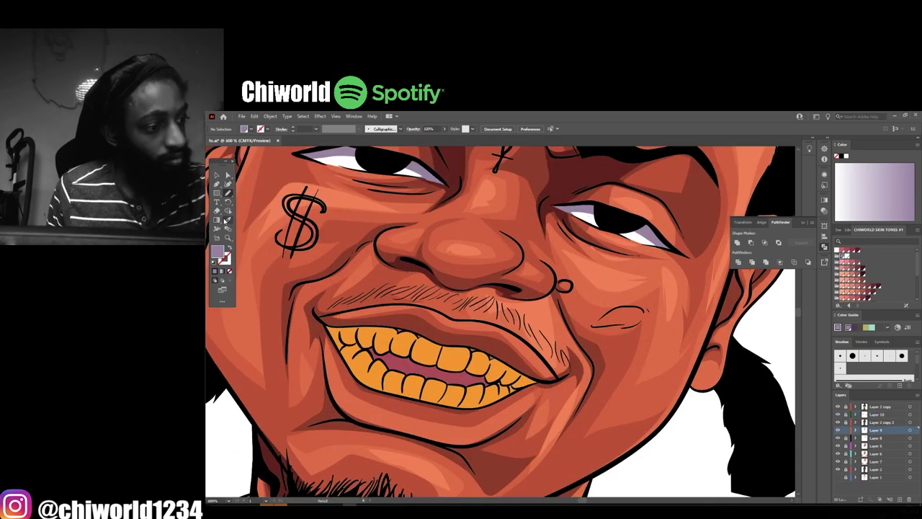
left_click(459, 164)
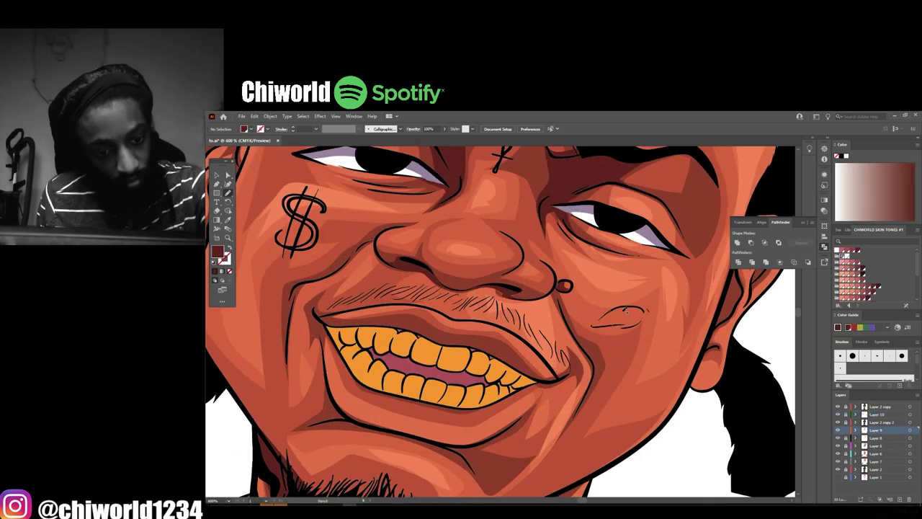
scroll(603, 464, "down", 3)
key("ctrl+minus")
left_click(878, 406)
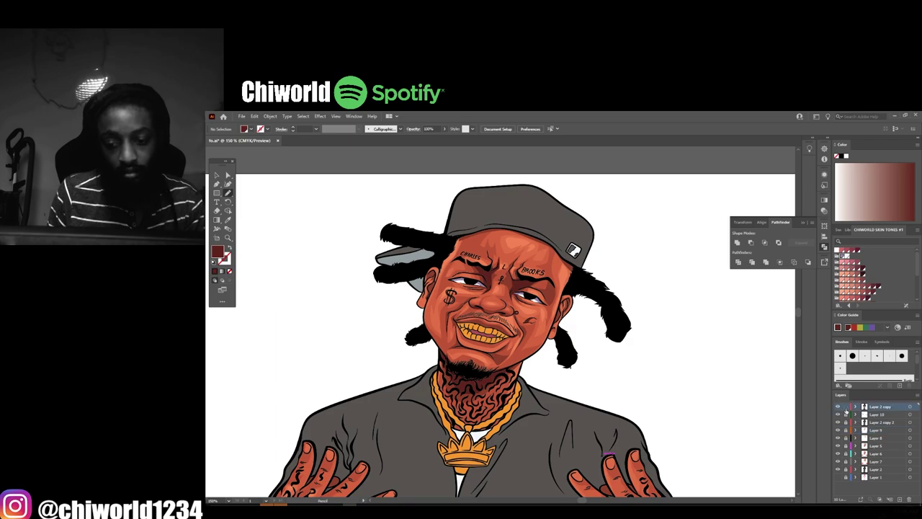
key("d")
scroll(577, 266, "up", 2)
scroll(514, 357, "up", 2)
key("b")
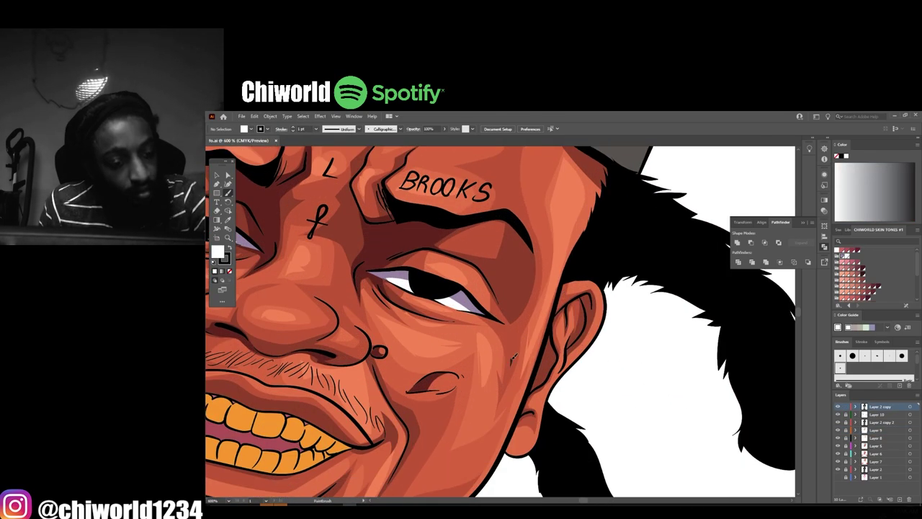
scroll(508, 332, "down", 5)
scroll(373, 276, "up", 4)
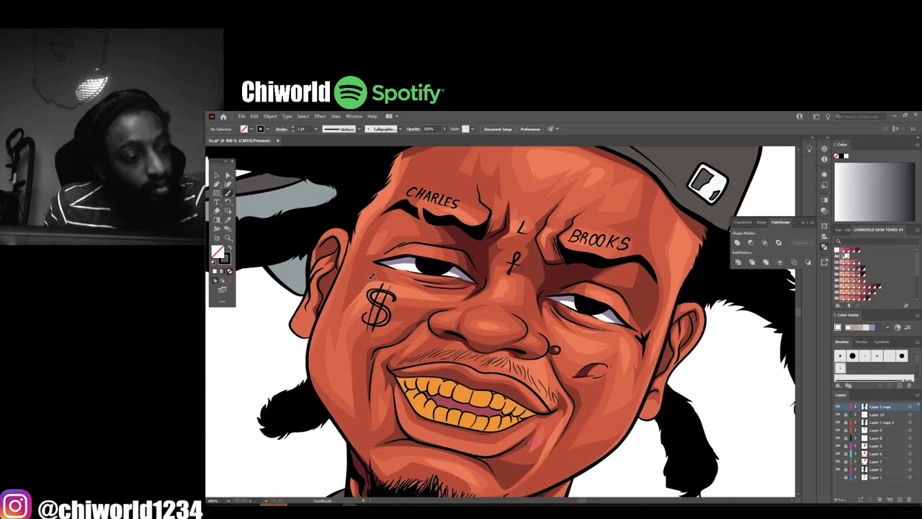
scroll(354, 270, "down", 3)
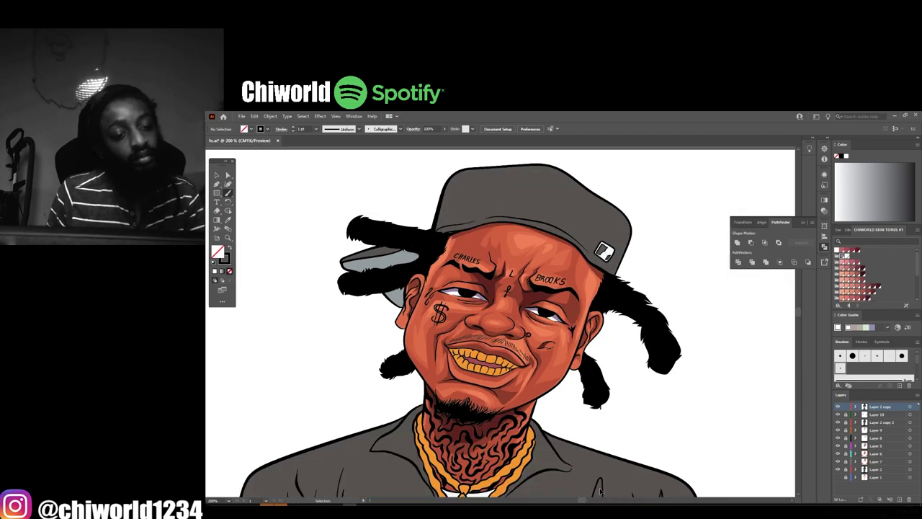
scroll(720, 454, "down", 2)
scroll(711, 447, "down", 1)
scroll(713, 452, "down", 1)
Add a new layer and set the fill to a darker brown based on the gold teeth
left_click(879, 422)
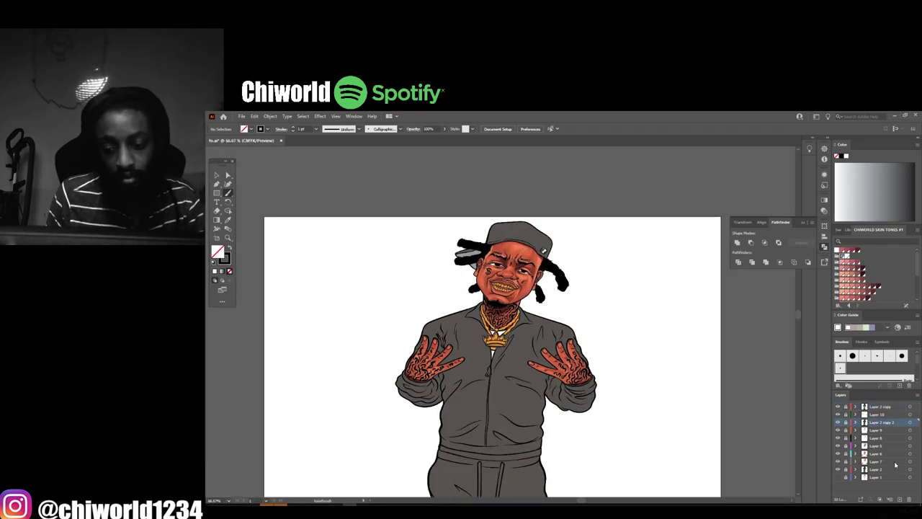
key("ctrl+l")
scroll(504, 287, "up", 8)
key("i")
left_click(461, 303)
double_click(217, 252)
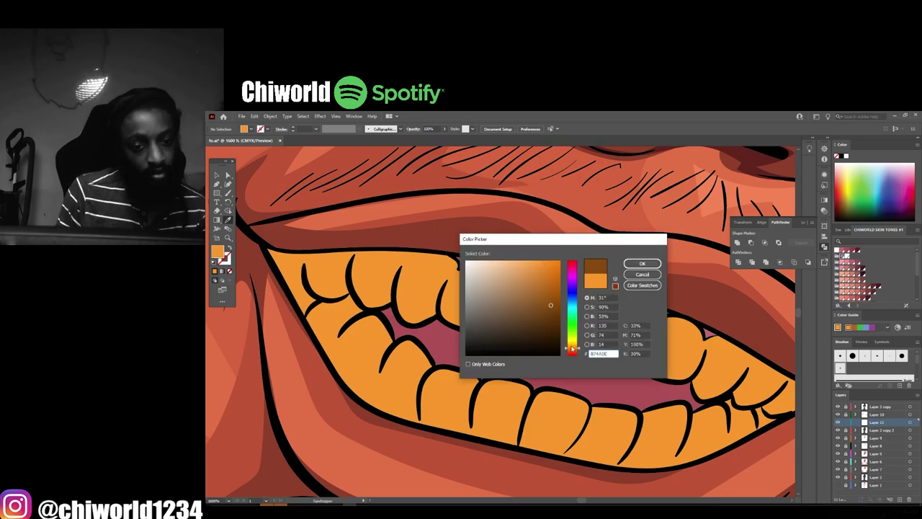
left_click(537, 283)
left_click(644, 268)
key("n")
Draw dark brown shadows along the lower teeth edge and curving over the lower row
scroll(524, 405, "up", 2)
left_click_drag(350, 347, 523, 451)
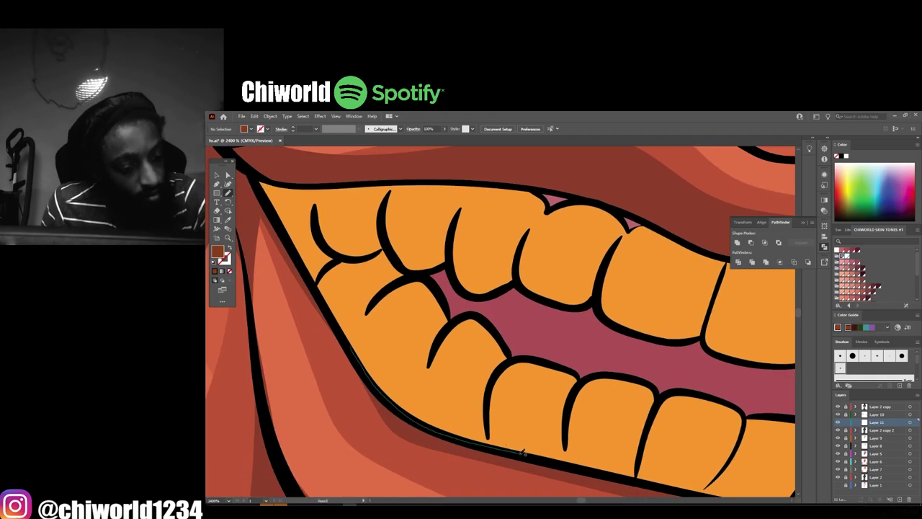
scroll(364, 267, "down", 10, "alt")
scroll(520, 437, "up", 10, "alt")
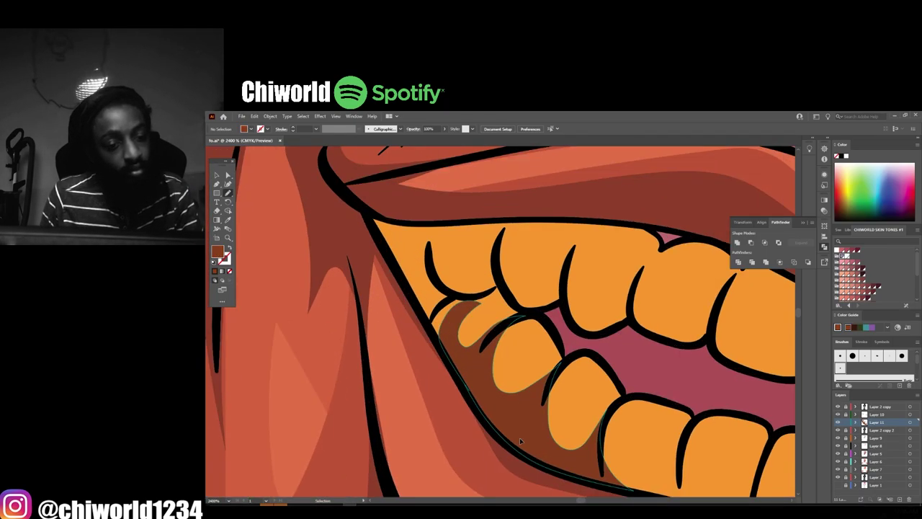
left_click_drag(442, 445, 535, 395)
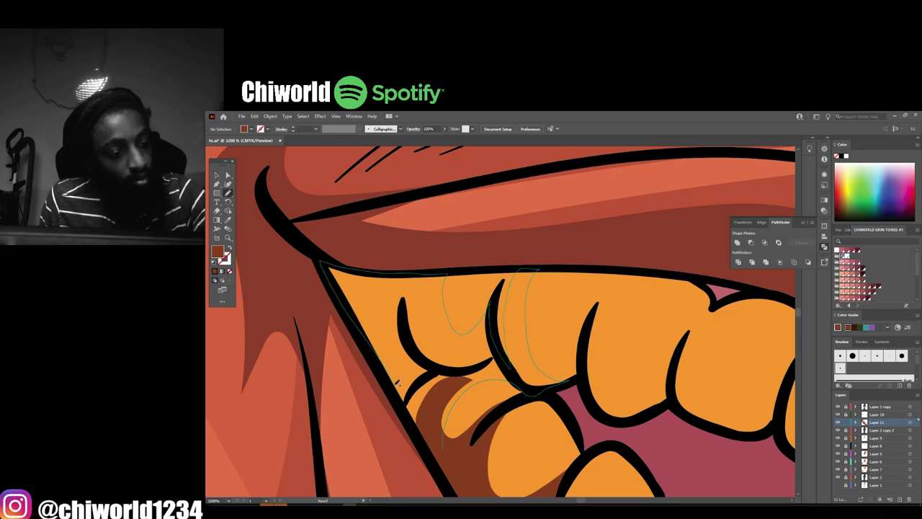
scroll(396, 381, "down", 3, "alt")
scroll(397, 381, "down", 5, "alt")
scroll(493, 425, "up", 7, "alt")
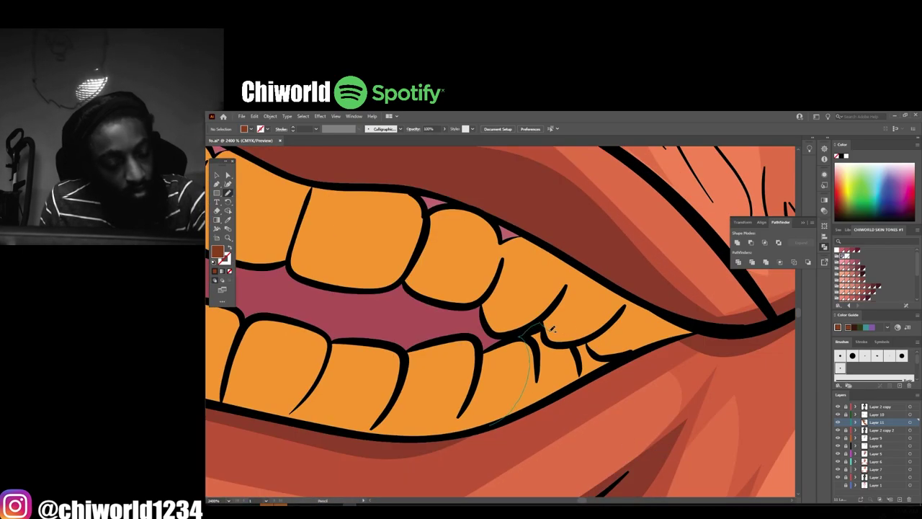
scroll(540, 404, "down", 5, "alt")
scroll(533, 468, "up", 4, "alt")
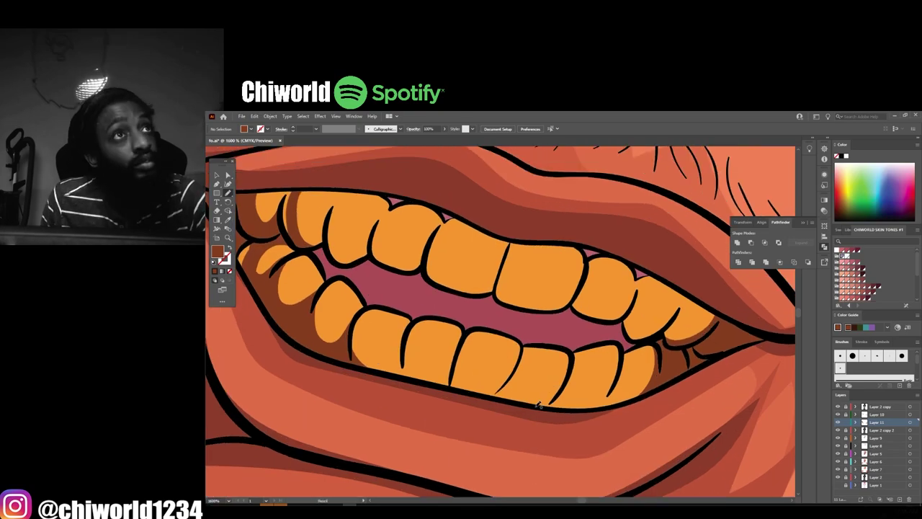
Shade three individual lower gold teeth with dark brown shapes
left_click_drag(476, 358, 477, 371)
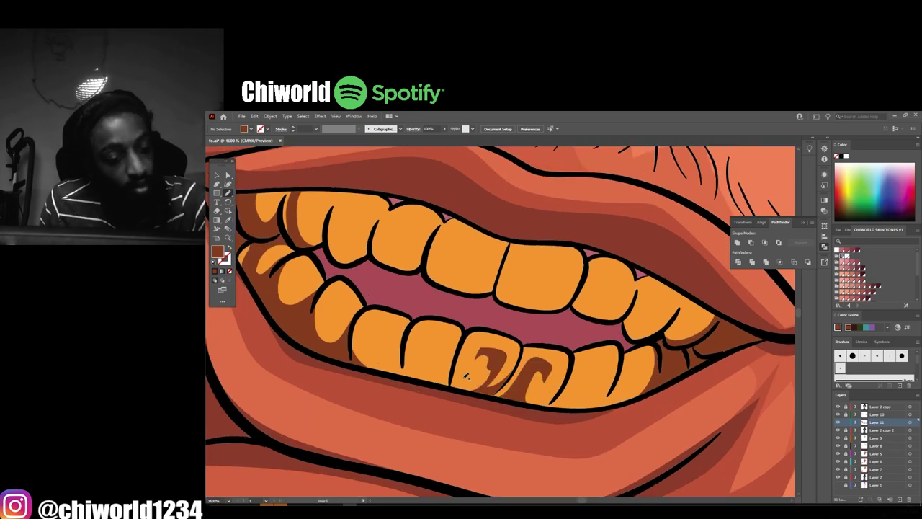
scroll(505, 432, "up", 3, "alt")
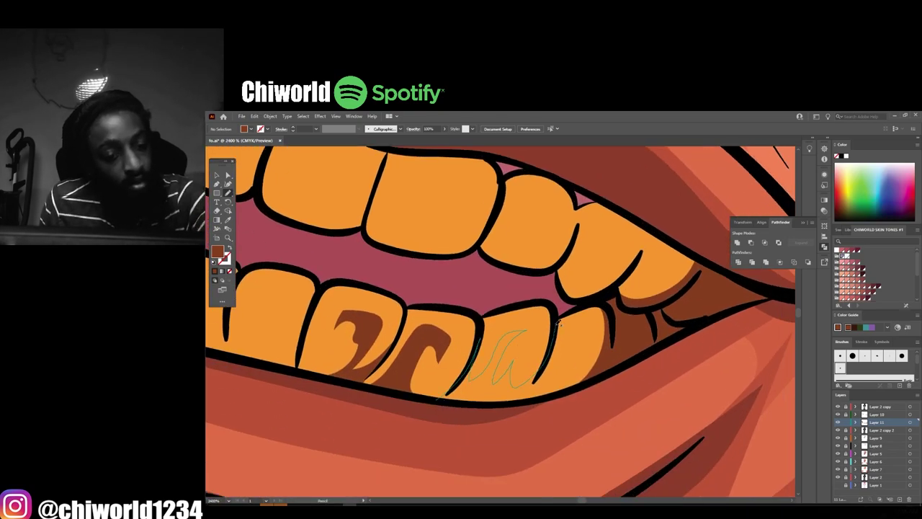
left_click_drag(559, 325, 561, 330)
scroll(504, 375, "down", 5, "alt")
scroll(507, 375, "up", 5, "alt")
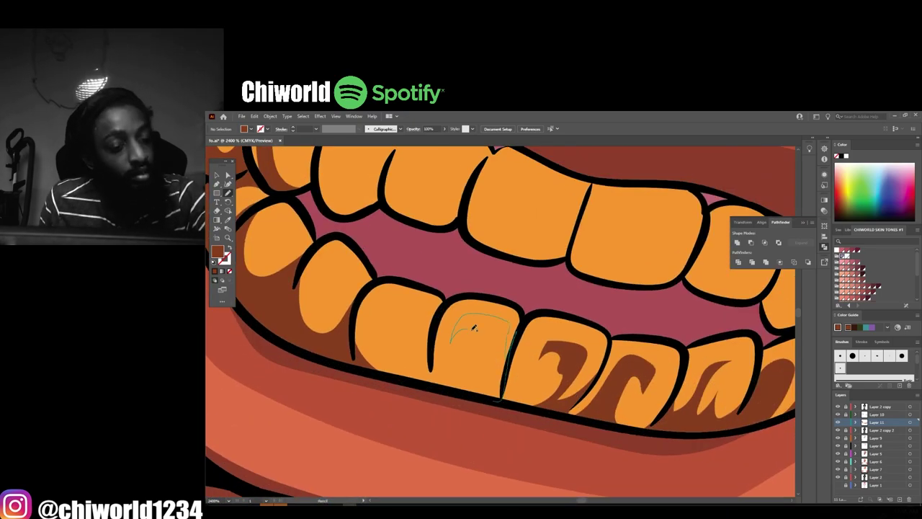
left_click_drag(421, 309, 422, 311)
scroll(500, 433, "down", 5, "alt")
scroll(523, 299, "up", 5, "alt")
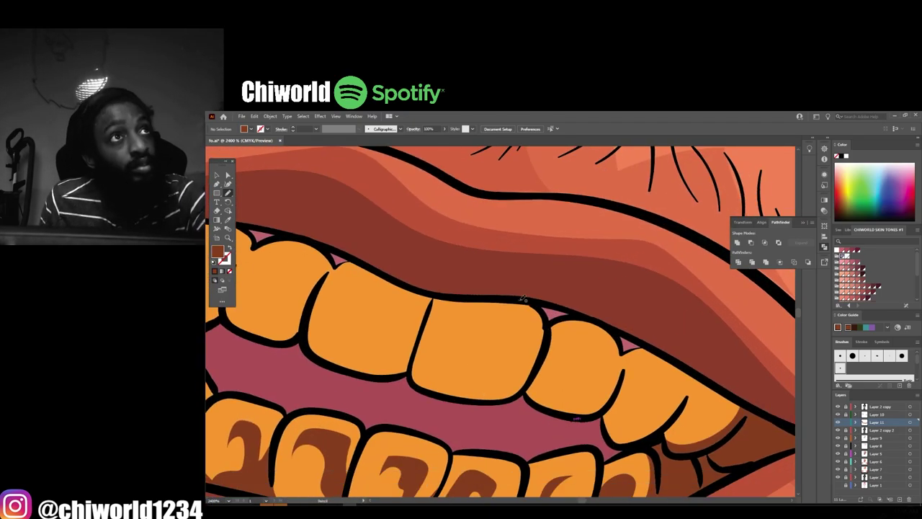
Add dark brown shading shapes to the upper gold teeth
left_click_drag(447, 372, 477, 306)
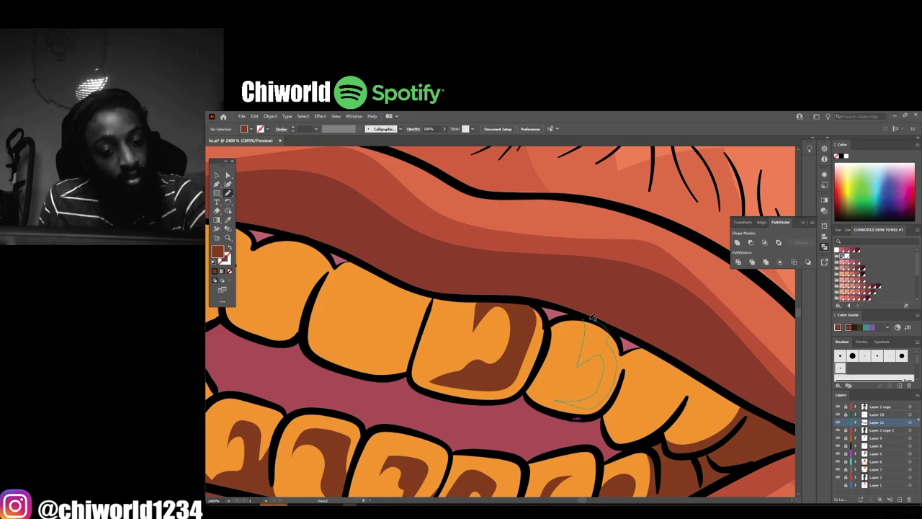
left_click_drag(657, 354, 639, 412)
left_click_drag(667, 357, 666, 359)
scroll(666, 359, "down", 5, "alt")
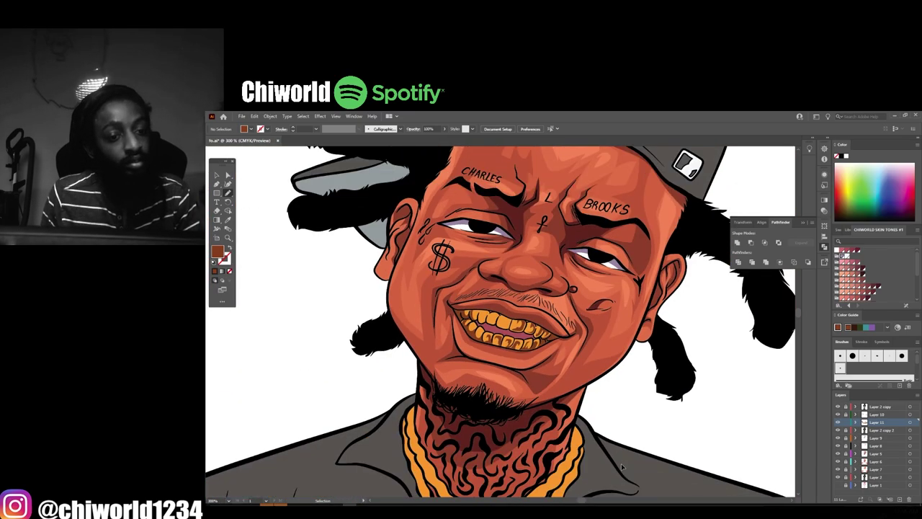
scroll(625, 462, "up", 5, "alt")
left_click_drag(554, 407, 569, 336)
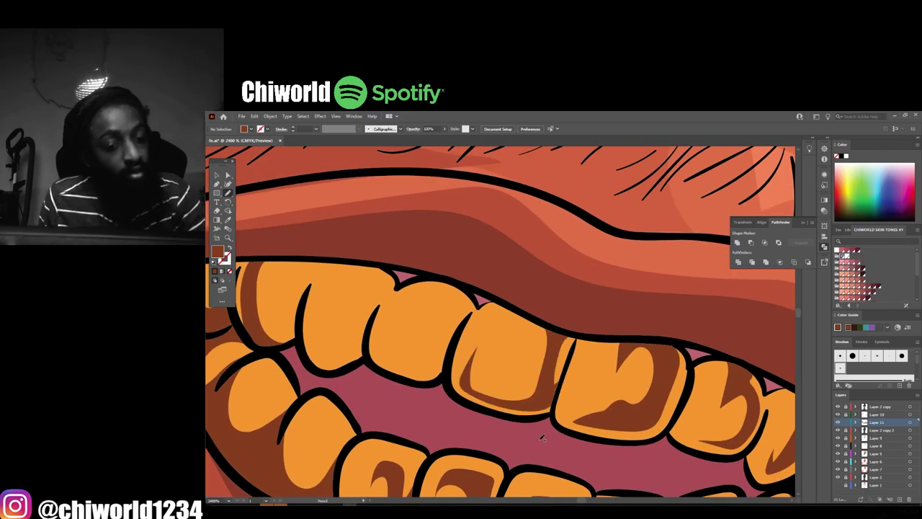
scroll(650, 417, "up", 2, "alt")
left_click_drag(646, 397, 652, 345)
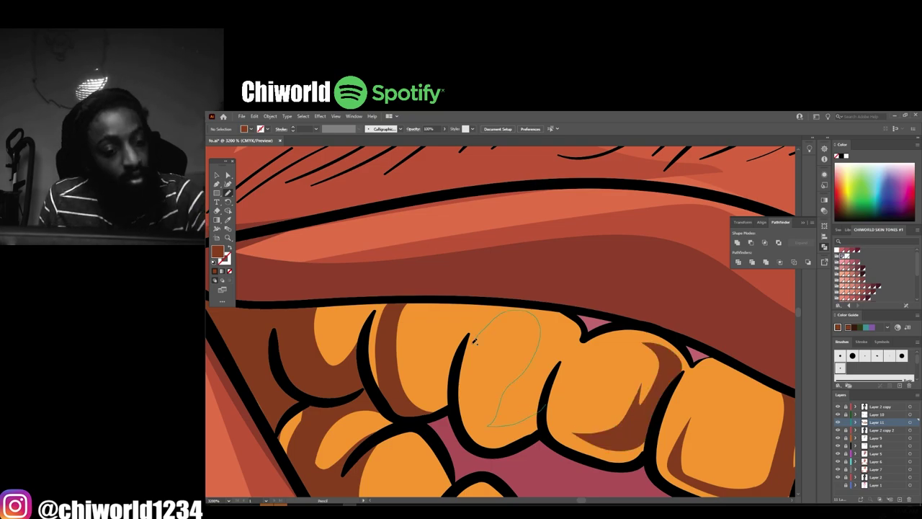
left_click_drag(514, 301, 533, 306)
scroll(533, 305, "down", 5, "alt")
Draw brown shading stripes across the gold crown pendant, including its right side
scroll(638, 456, "up", 2, "alt")
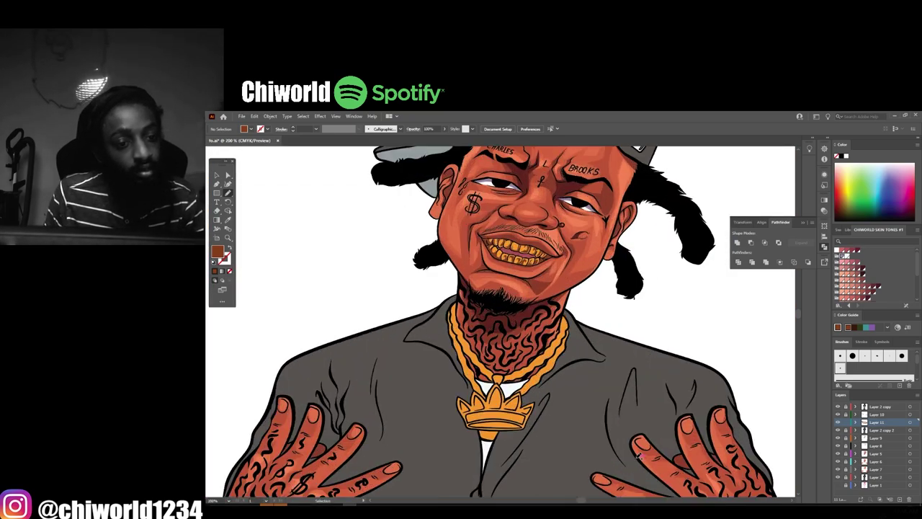
scroll(639, 456, "up", 1, "alt")
scroll(493, 401, "up", 4, "alt")
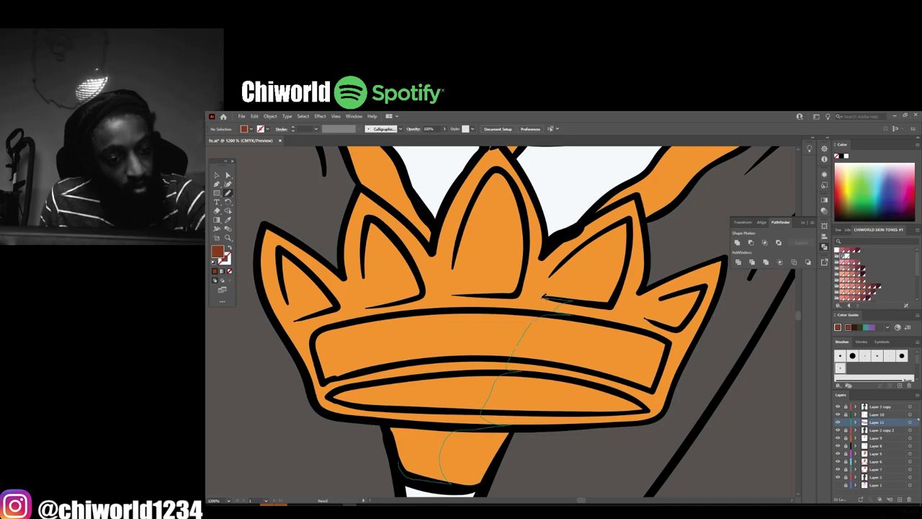
left_click_drag(389, 420, 390, 422)
scroll(390, 421, "down", 4, "alt")
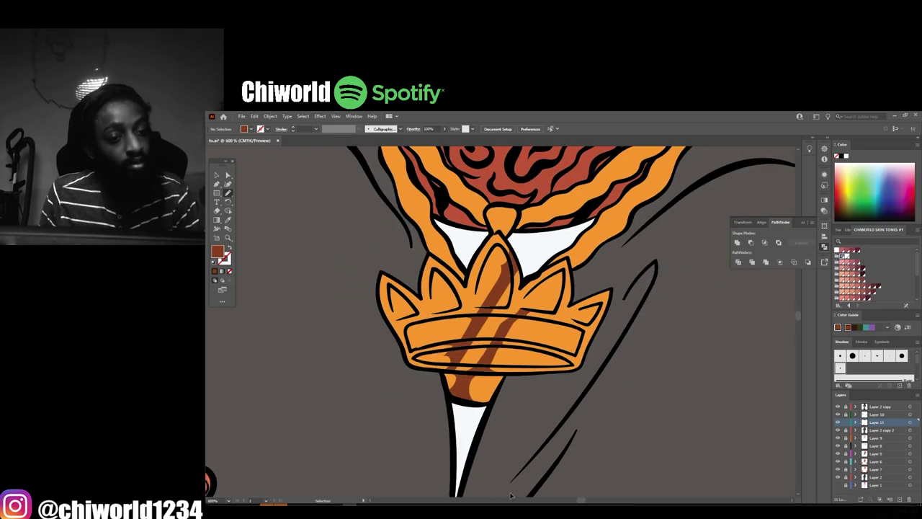
scroll(504, 404, "up", 2, "alt")
scroll(504, 404, "up", 1, "alt")
left_click_drag(451, 439, 551, 380)
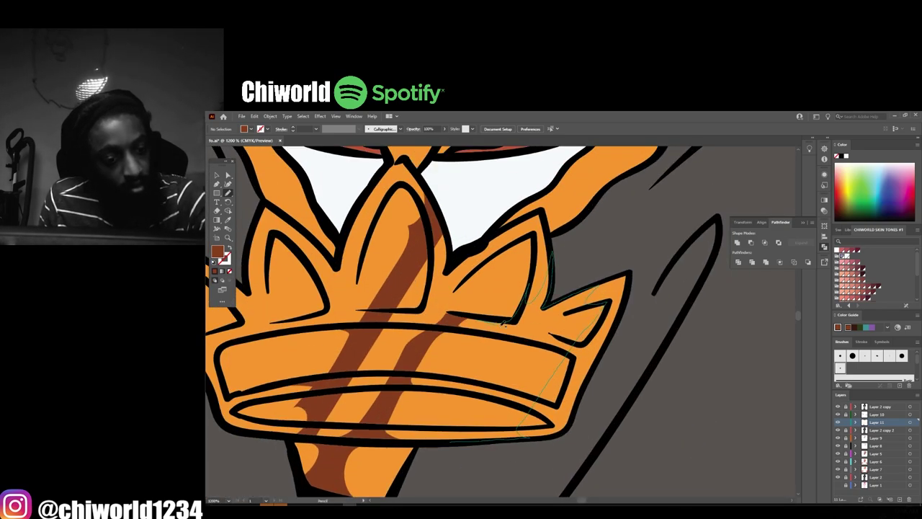
left_click_drag(479, 393, 461, 404)
Add brown shading where the gold chain meets the crown pendant
scroll(461, 403, "up", 5)
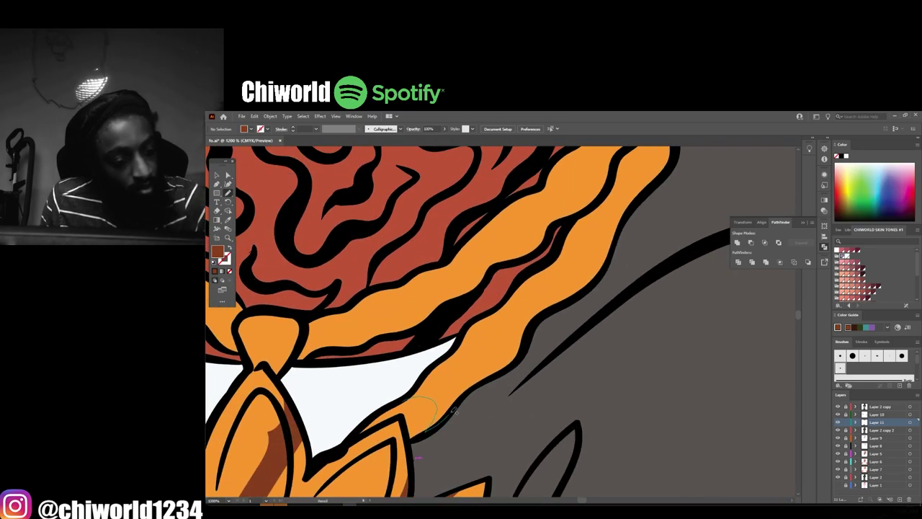
scroll(458, 341, "down", 4, "alt")
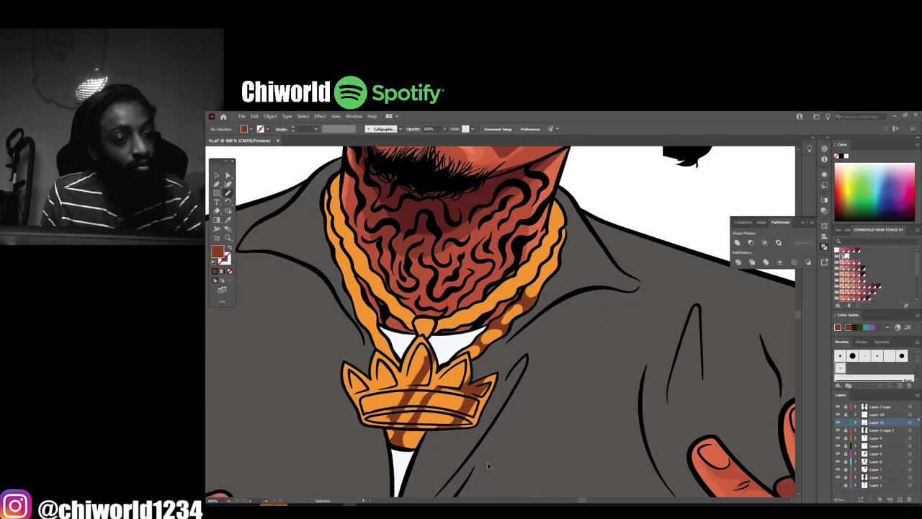
scroll(504, 403, "up", 3, "alt")
scroll(504, 403, "up", 1, "alt")
left_click_drag(448, 437, 509, 409)
scroll(467, 405, "up", 3)
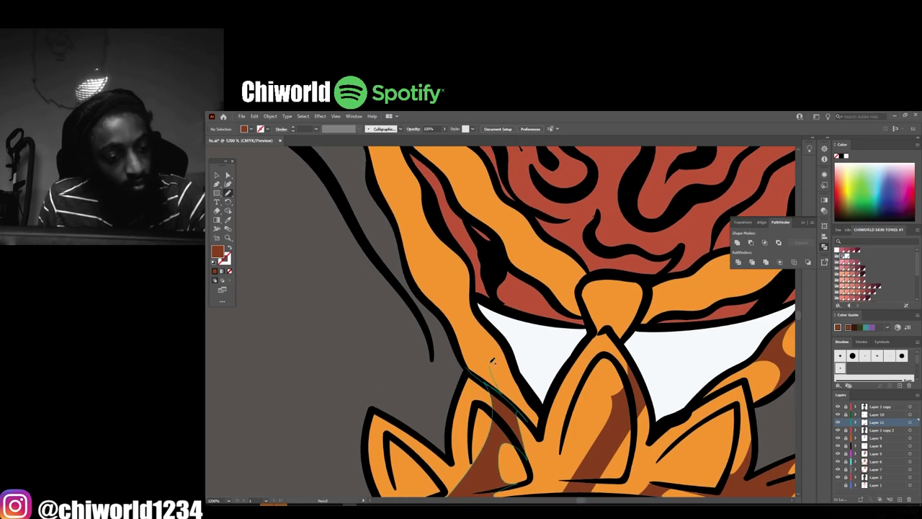
scroll(431, 297, "down", 10)
scroll(492, 390, "up", 11)
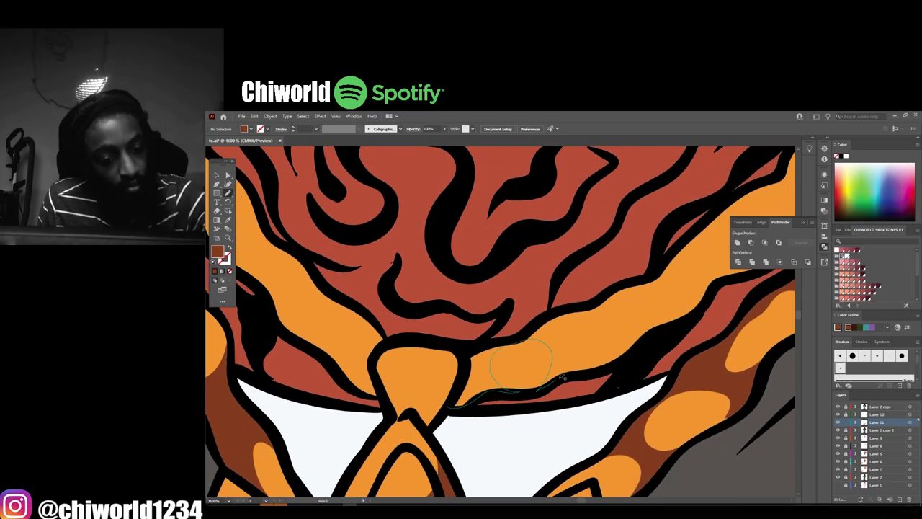
scroll(454, 374, "down", 2)
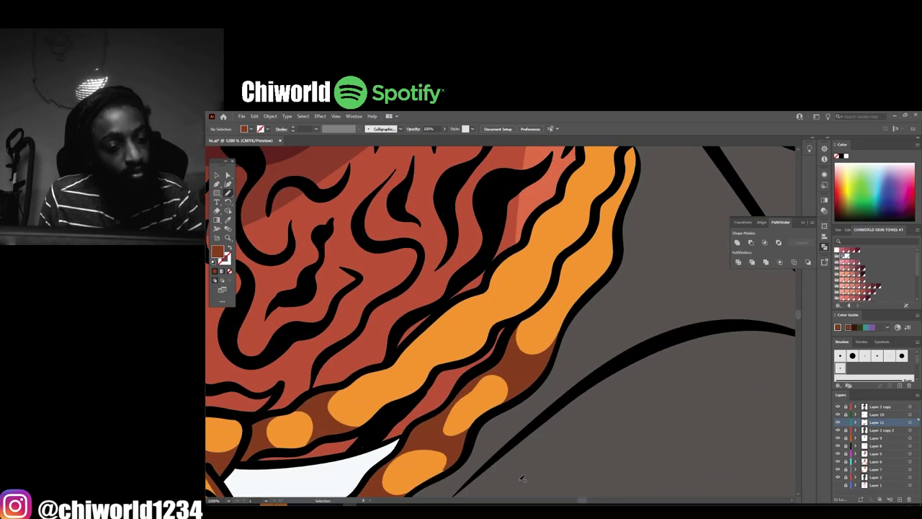
scroll(448, 391, "up", 5)
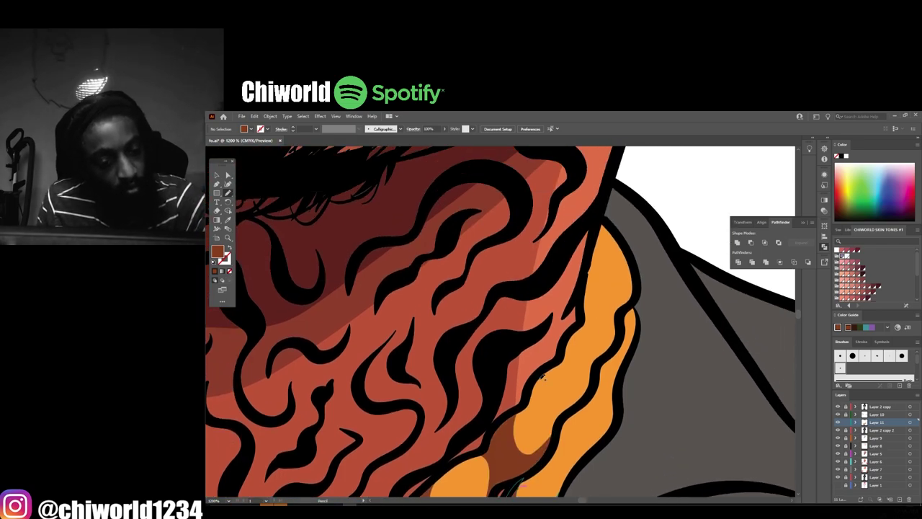
scroll(670, 464, "down", 4)
scroll(612, 432, "up", 3)
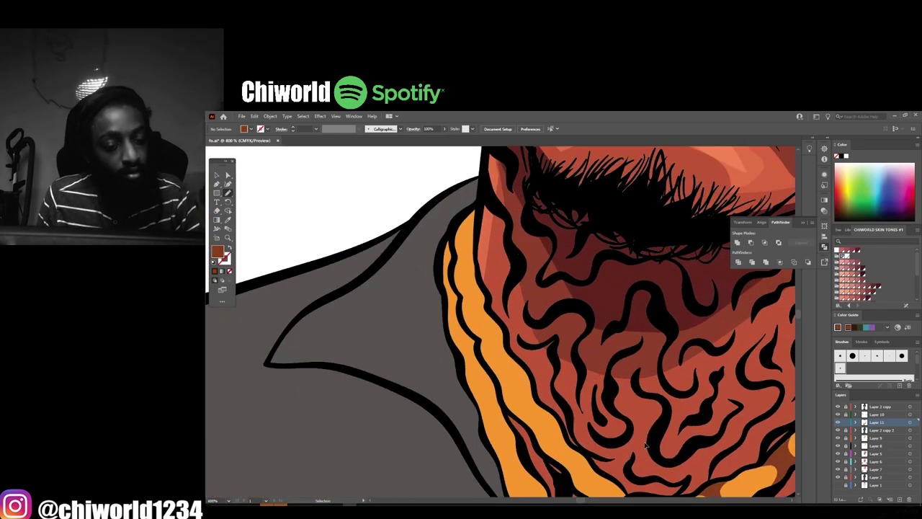
scroll(564, 392, "up", 2)
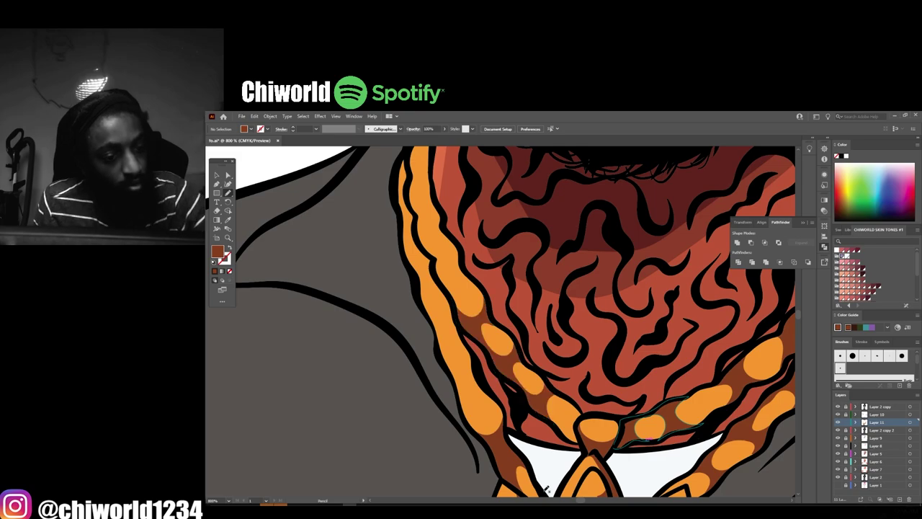
scroll(440, 389, "up", 1)
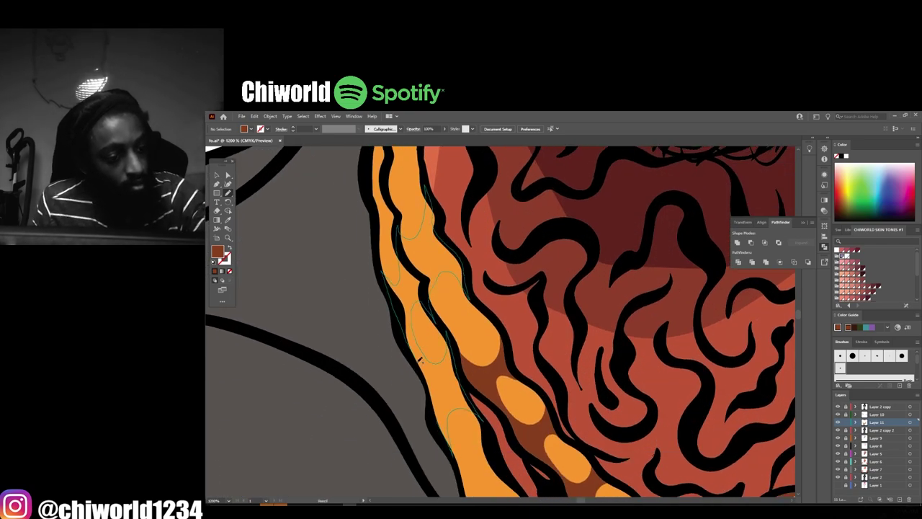
Shade the chain links down both sides of the neck and beside the jaw
left_click_drag(420, 358, 446, 436)
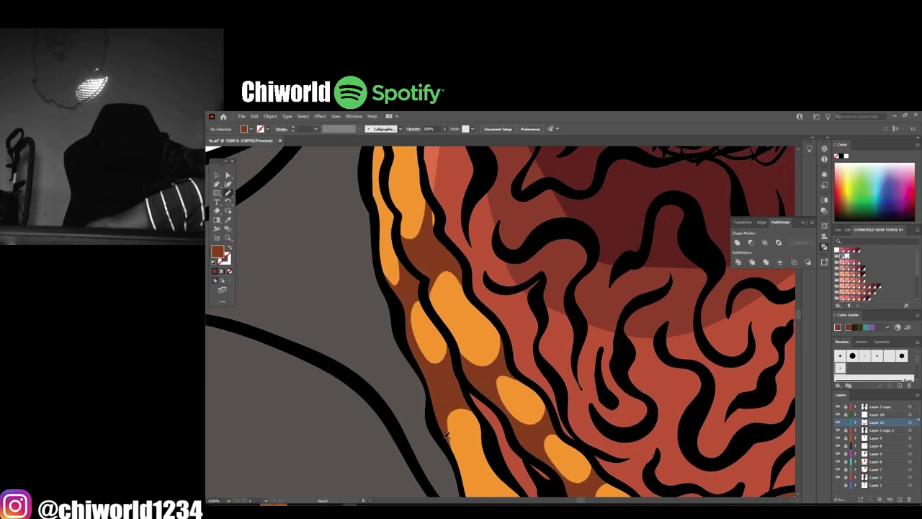
scroll(446, 436, "down", 3)
scroll(444, 392, "up", 4)
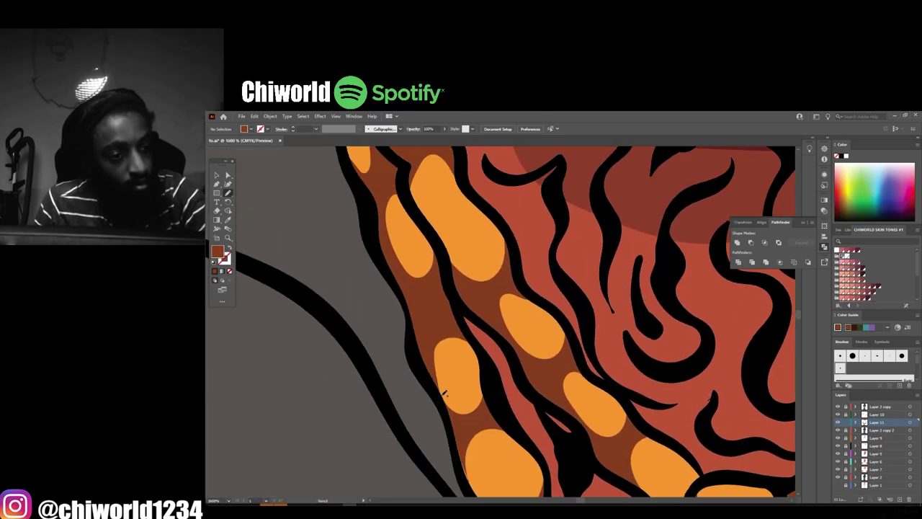
scroll(444, 393, "up", 3)
scroll(345, 364, "up", 3)
left_click_drag(404, 250, 402, 254)
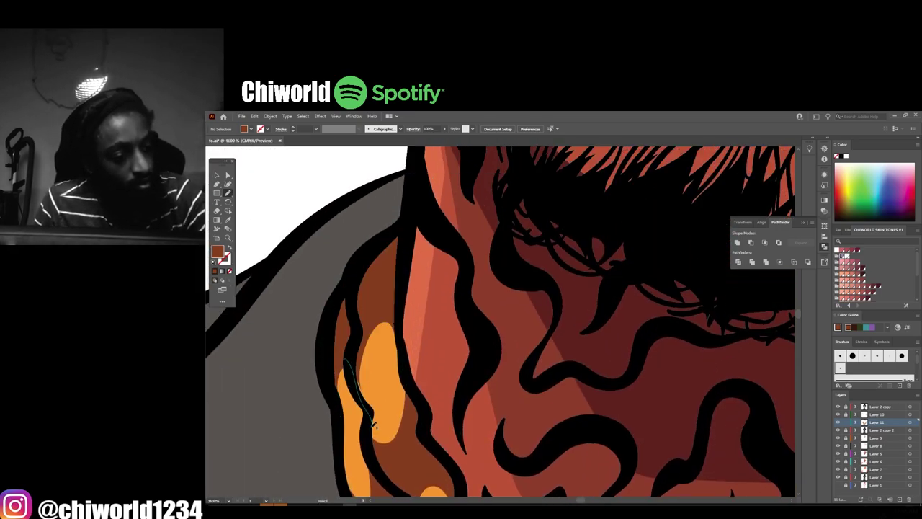
scroll(405, 250, "down", 3)
scroll(606, 461, "up", 3)
left_click_drag(484, 314, 494, 425)
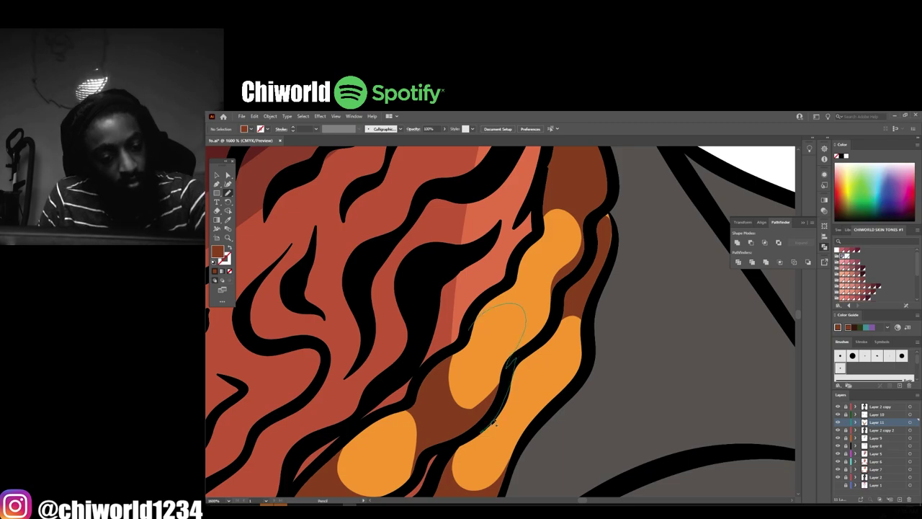
scroll(529, 273, "down", 5)
scroll(617, 442, "down", 3)
Save the illustration with Ctrl+S
key("ctrl+s")
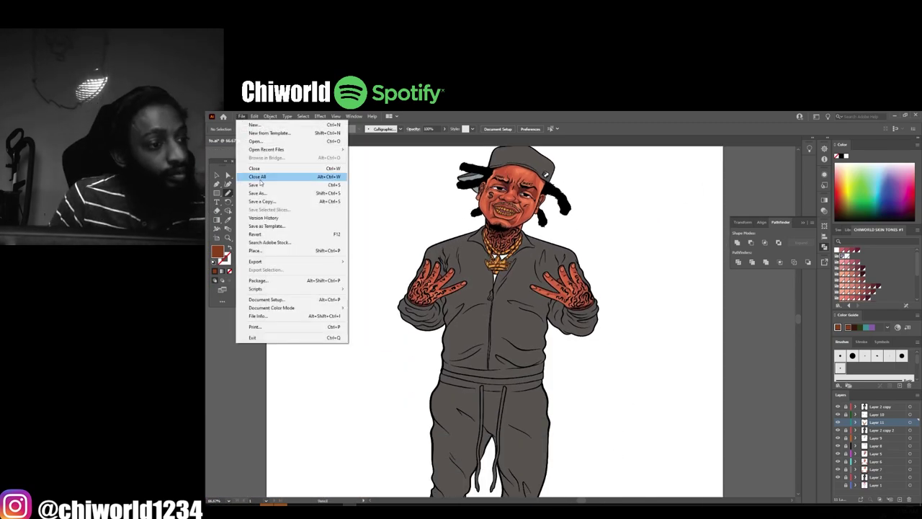
scroll(584, 360, "down", 2)
scroll(585, 360, "up", 4)
scroll(744, 400, "up", 1)
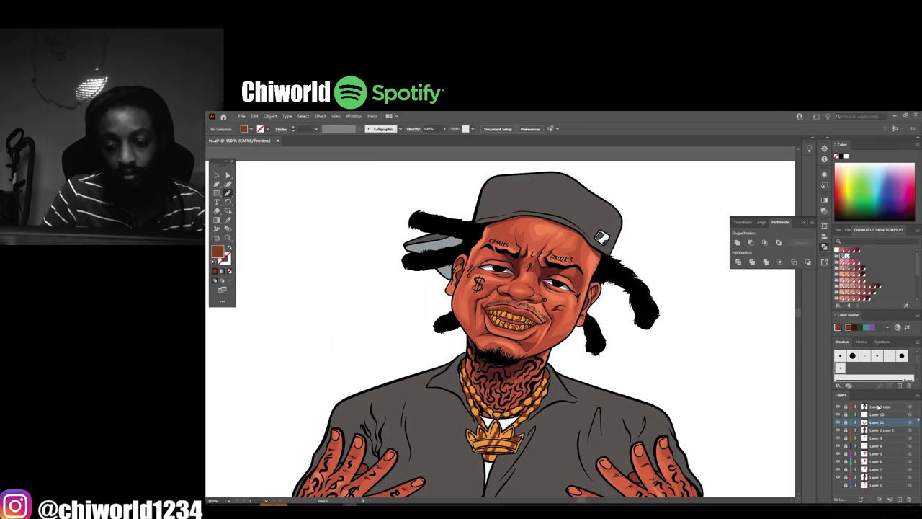
Create a new layer for eye details and set the fill to dark brown #59443B
key("ctrl+l")
scroll(540, 357, "up", 4)
double_click(217, 250)
left_click(641, 263)
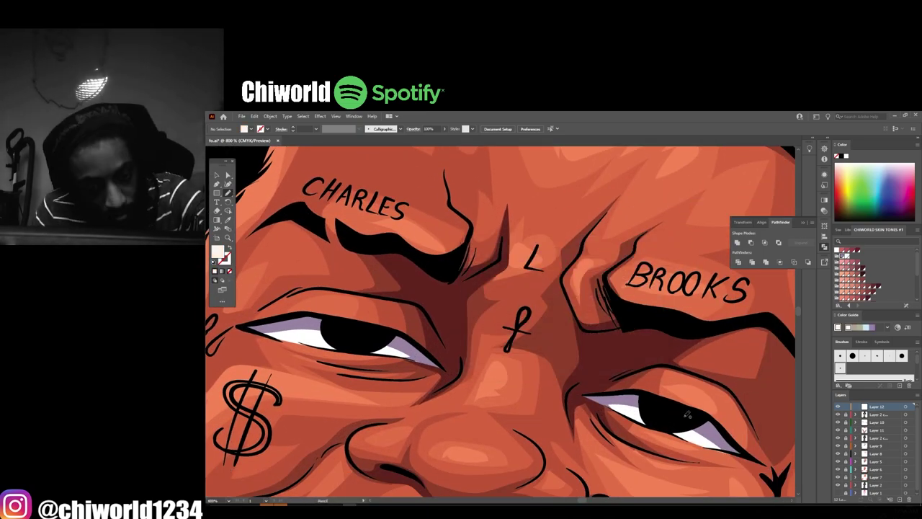
scroll(379, 333, "down", 4)
scroll(379, 333, "up", 3)
double_click(217, 250)
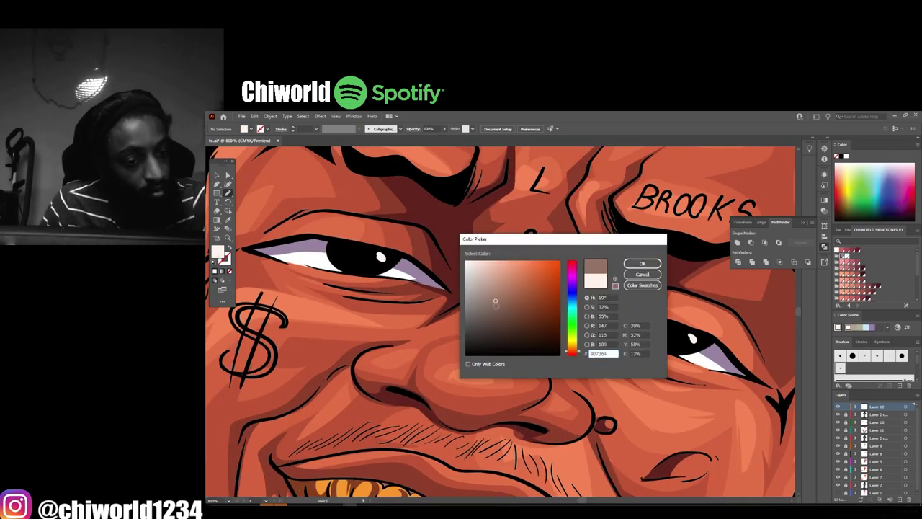
left_click_drag(497, 303, 497, 322)
left_click(642, 263)
Paint brown irises into both eyes, then move the new layer lower in the stack
left_click_drag(672, 326, 674, 333)
left_click_drag(337, 253, 346, 256)
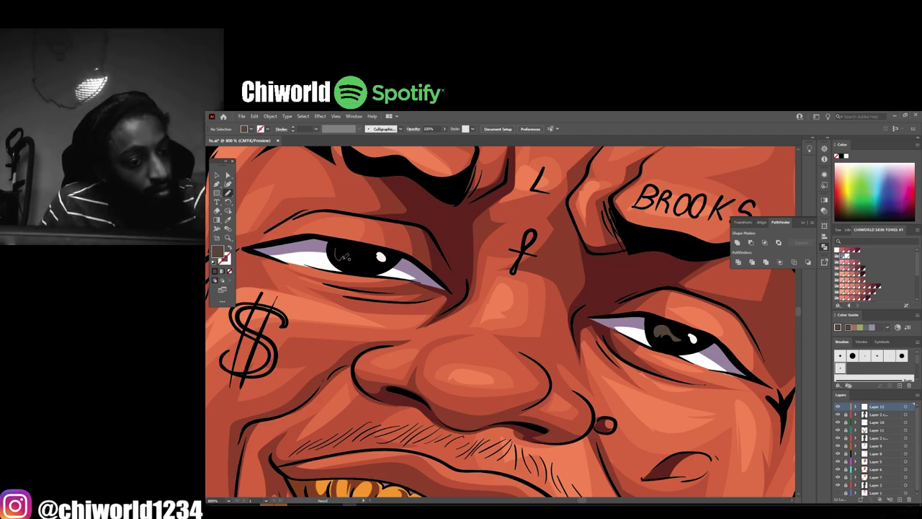
key("ctrl+minus")
key("ctrl+minus")
key("ctrl+minus")
scroll(707, 475, "down", 2)
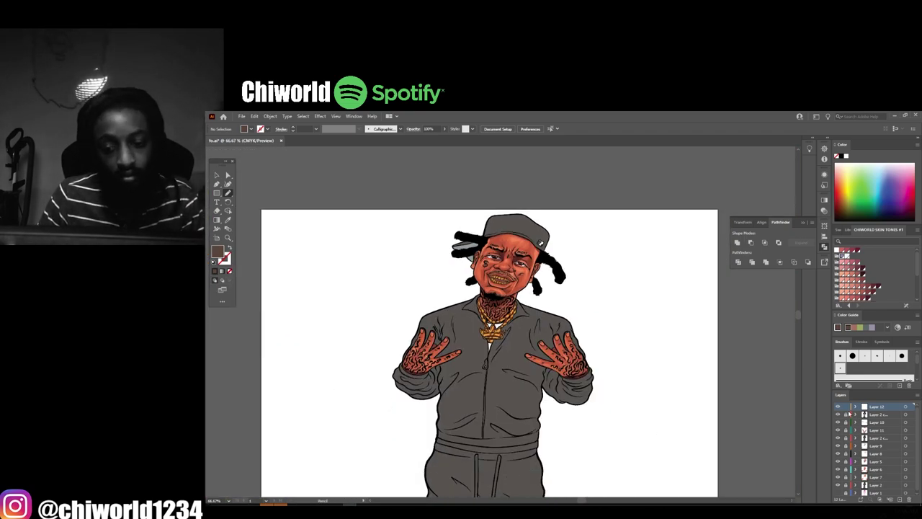
left_click_drag(876, 429, 876, 424)
Select the trouser drawstrings group, enter isolation mode, then exit and deselect
key("ctrl+plus")
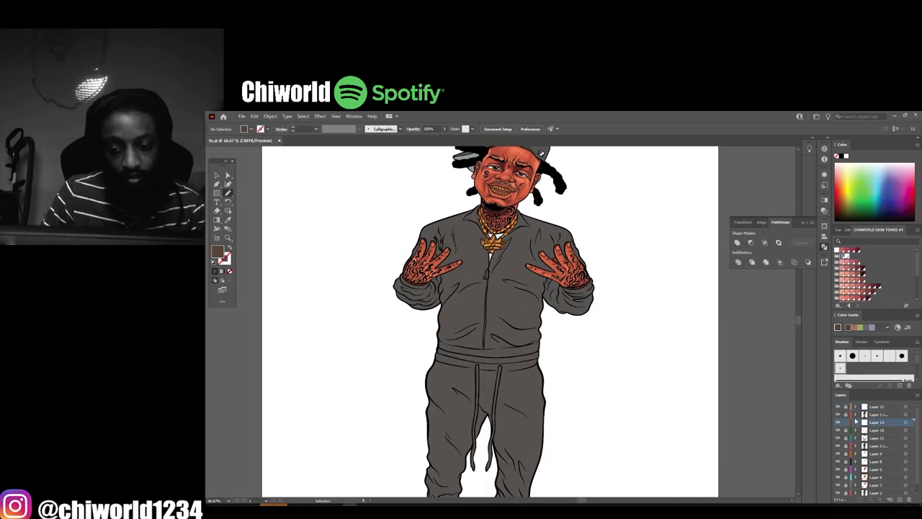
key("ctrl+plus")
key("v")
left_click(470, 308)
right_click(484, 232)
left_click(514, 295)
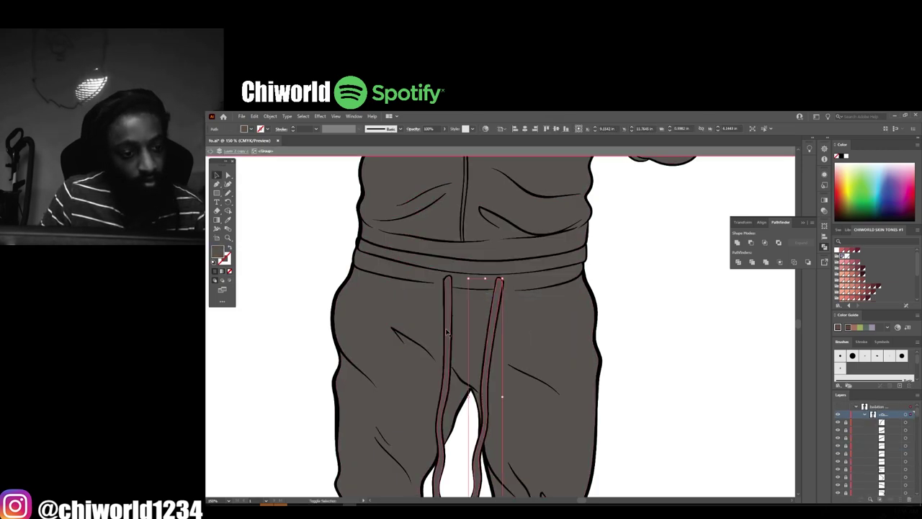
key("ctrl+0")
key("Escape")
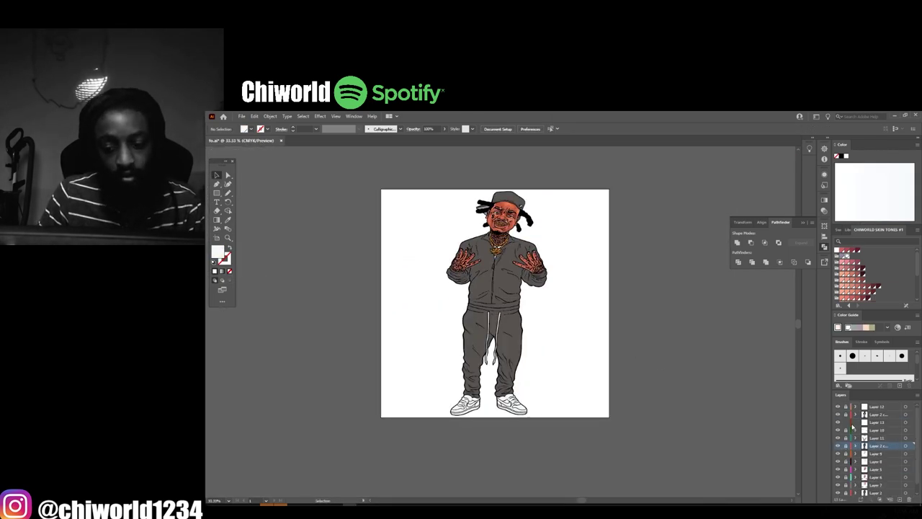
On Layer 13, eyedrop the tracksuit grey and set a darker grey fill
left_click(875, 422)
key("ctrl+plus")
scroll(492, 321, "up", 1)
key("i")
left_click(468, 432)
double_click(217, 251)
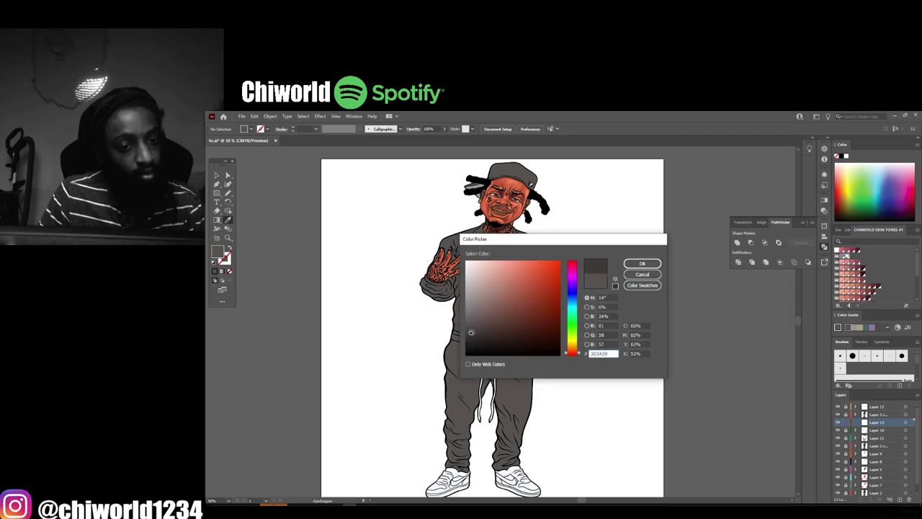
key("Return")
Paint darker grey fold shading above the hoodie waistband and under the chest
key("ctrl+plus")
key("ctrl+plus")
key("ctrl+plus")
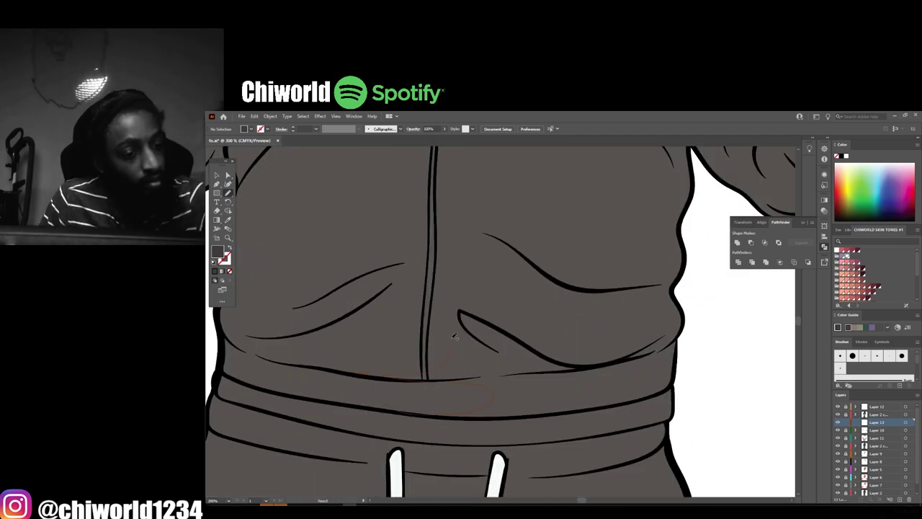
key("ctrl+0")
left_click_drag(545, 419, 566, 411)
key("ctrl+plus")
key("ctrl+plus")
key("ctrl+plus")
left_click_drag(553, 386, 471, 383)
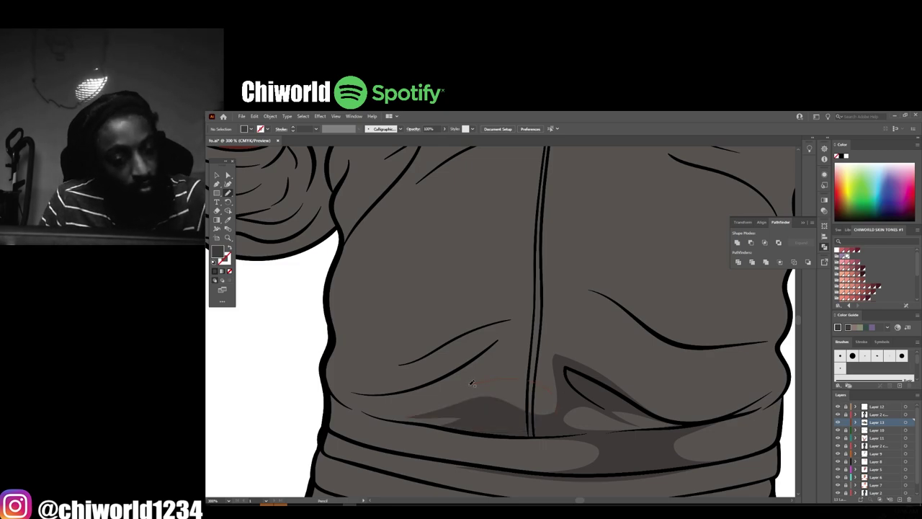
key("ctrl+minus")
key("ctrl+minus")
key("ctrl+minus")
key("ctrl+plus")
key("ctrl+plus")
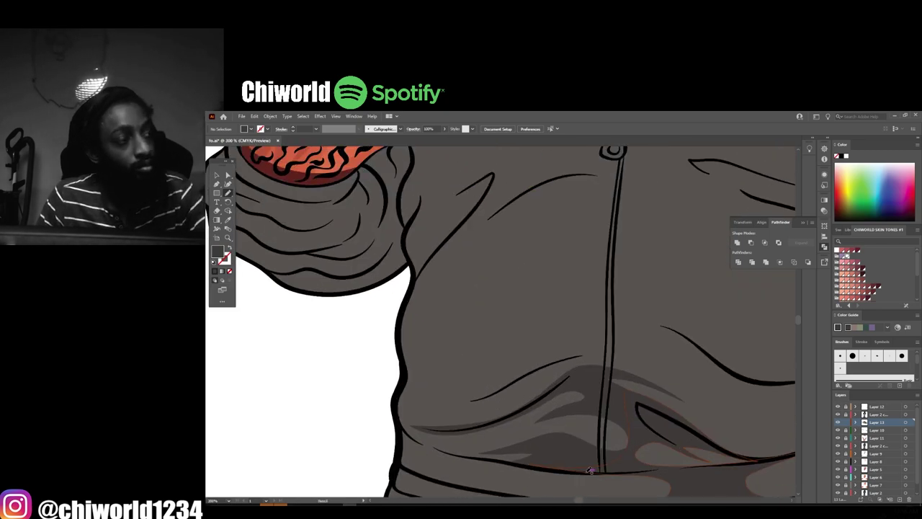
key("ctrl+plus")
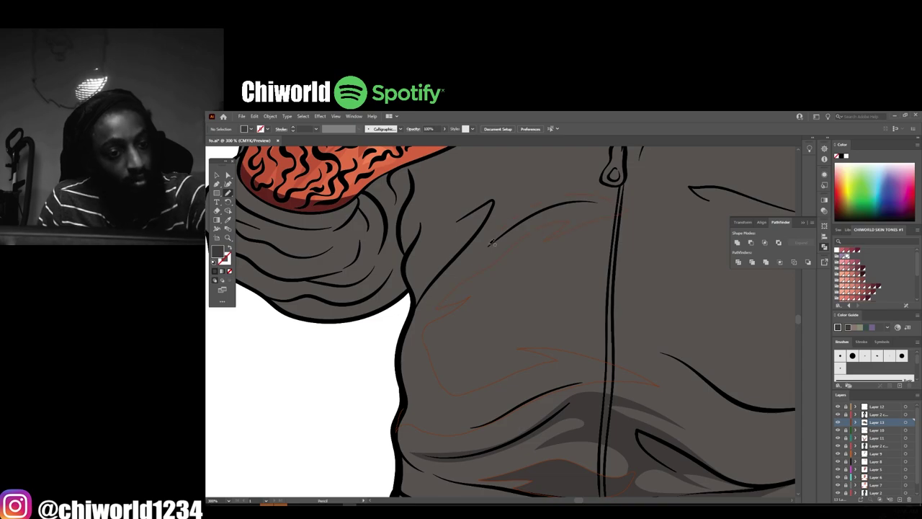
left_click_drag(493, 243, 493, 243)
Paint darker grey fold shading on the upper trouser leg
key("ctrl+0")
key("ctrl+plus")
key("ctrl+plus")
key("ctrl+plus")
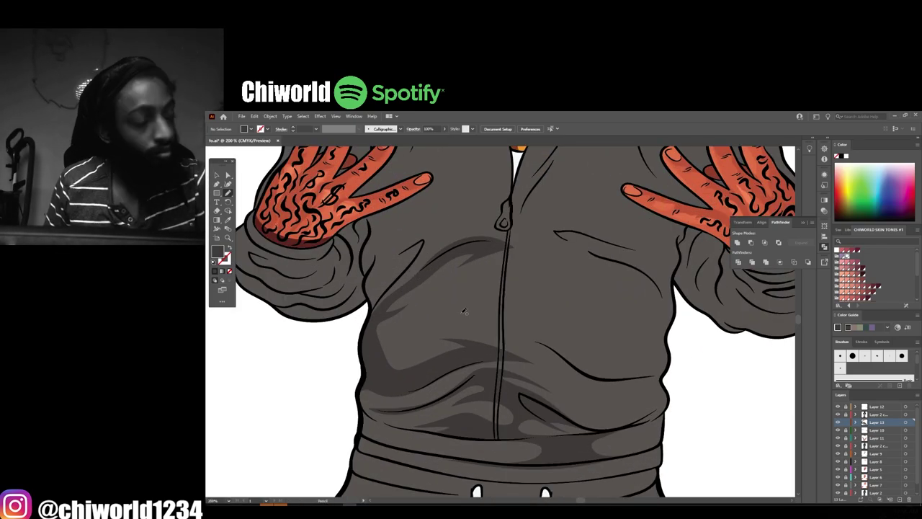
key("ctrl+minus")
key("ctrl+0")
key("ctrl+plus")
key("ctrl+plus")
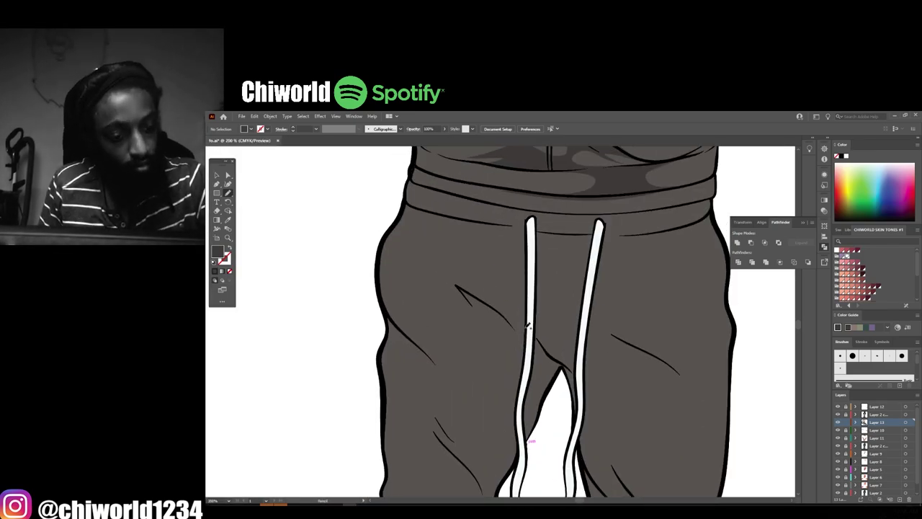
left_click_drag(459, 446, 458, 446)
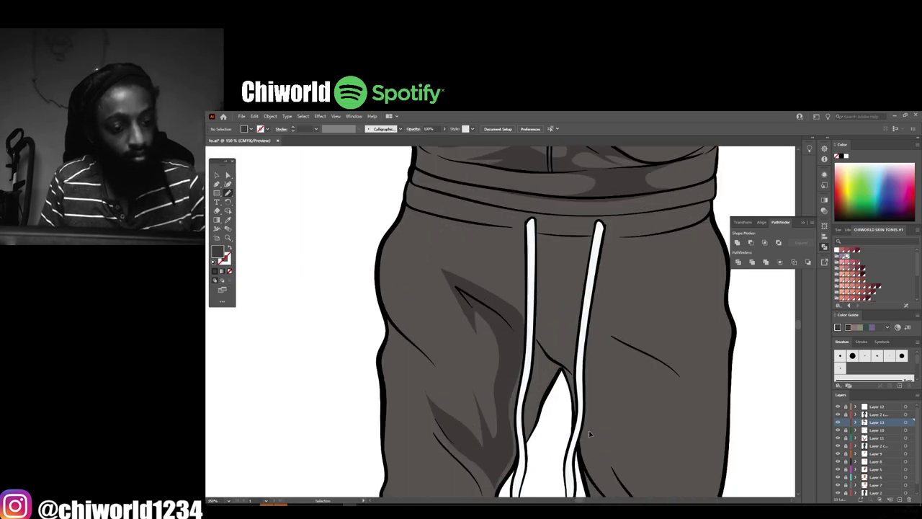
key("ctrl+plus")
key("ctrl+0")
key("ctrl+plus")
key("ctrl+plus")
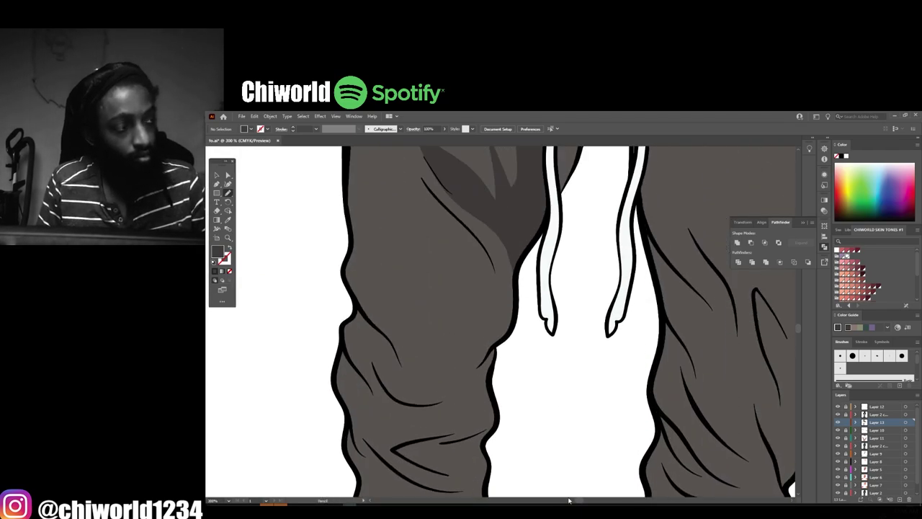
key("ctrl+plus")
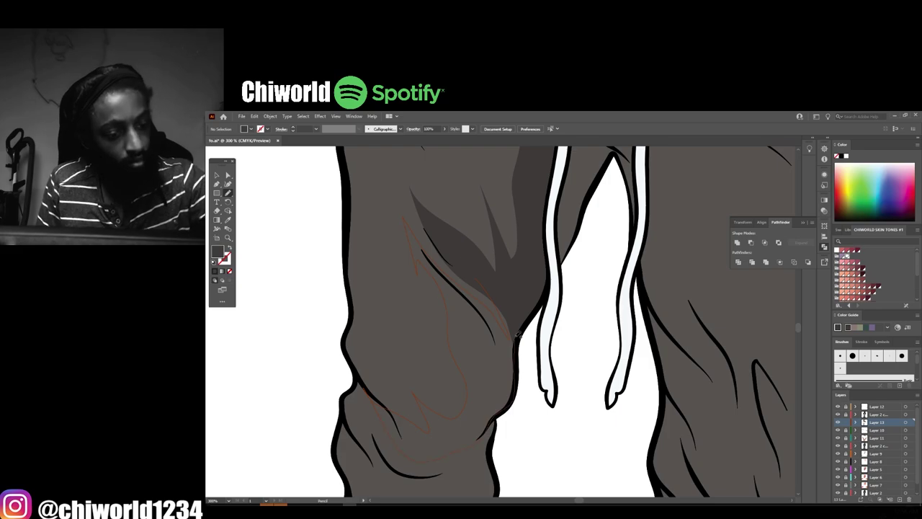
Zoom between the whole figure and the trouser legs to review the fold shading
key("ctrl+minus")
key("ctrl+minus")
key("ctrl+plus")
key("ctrl+plus")
key("ctrl+0")
key("ctrl+plus")
key("ctrl+plus")
key("ctrl+plus")
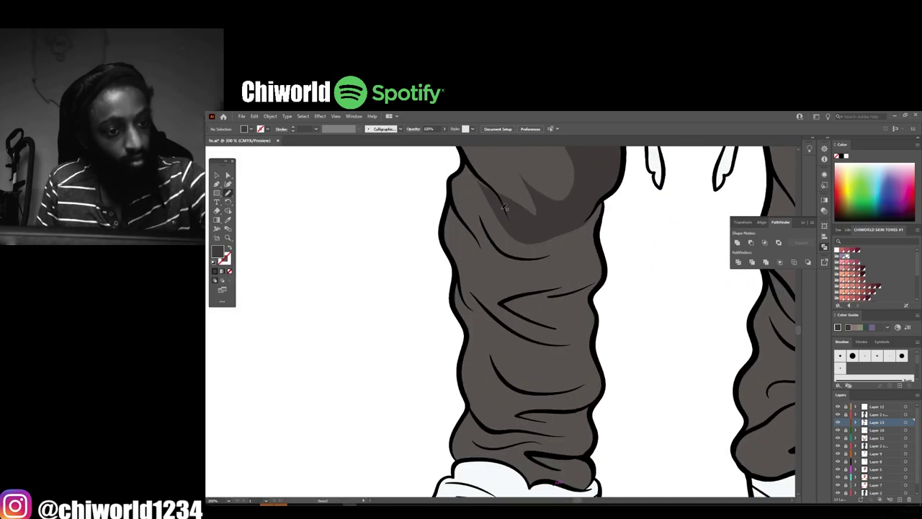
scroll(523, 245, "up", 3)
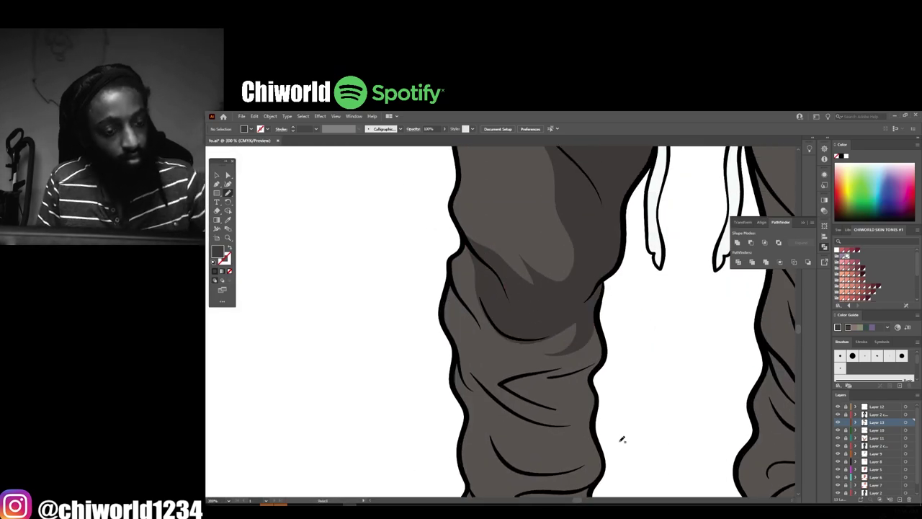
scroll(523, 261, "down", 5)
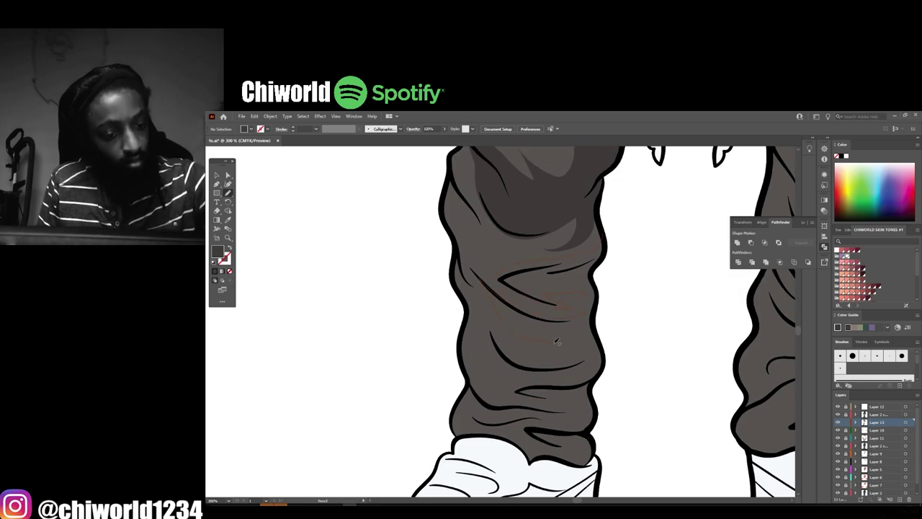
key("ctrl+0")
key("ctrl+plus")
key("ctrl+plus")
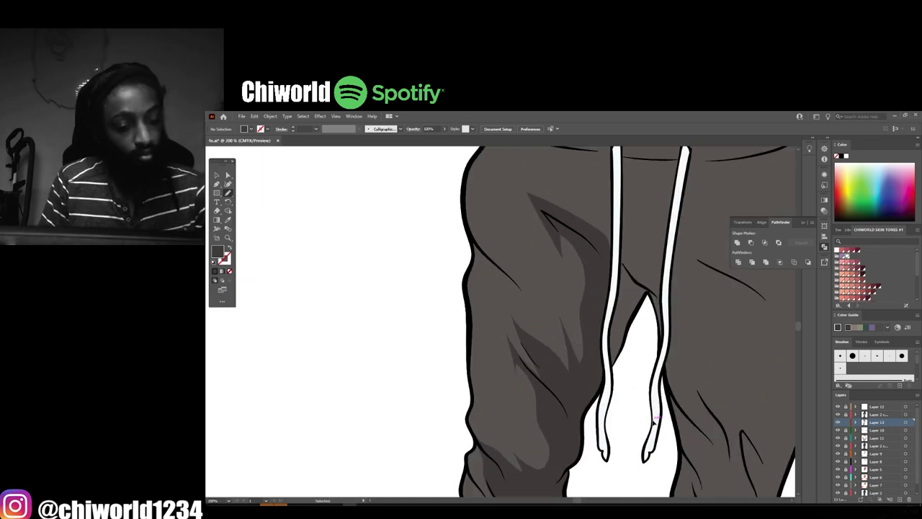
key("ctrl+plus")
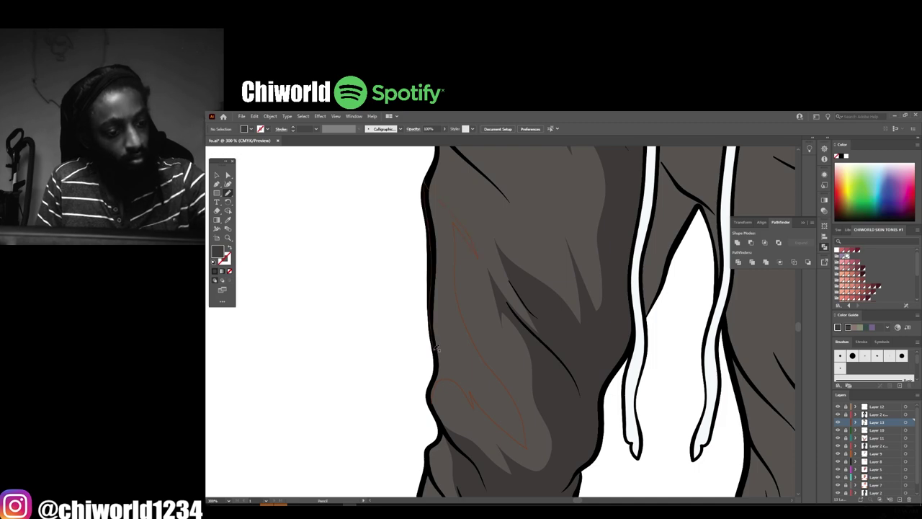
scroll(436, 348, "up", 5)
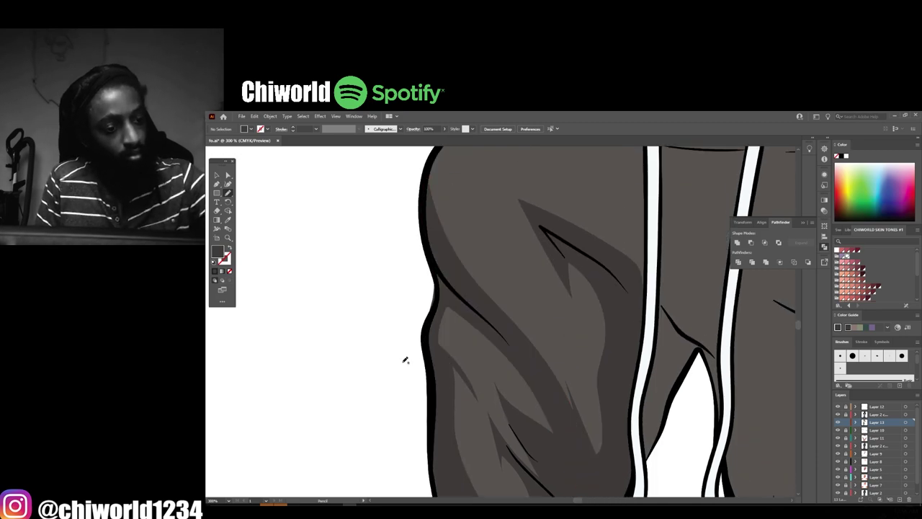
key("ctrl+0")
key("ctrl+plus")
key("ctrl+plus")
key("ctrl+plus")
key("ctrl+plus")
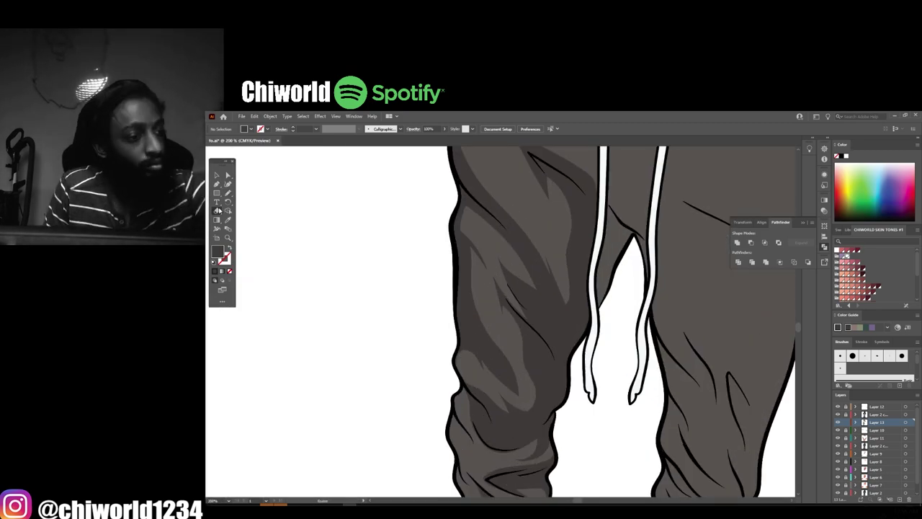
key("ctrl+0")
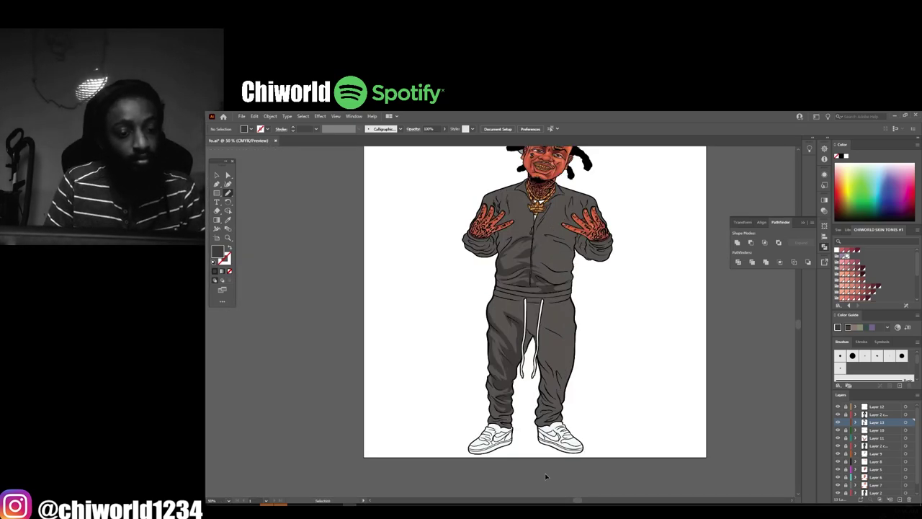
key("ctrl+plus")
key("ctrl+plus")
key("ctrl+plus")
Draw a dark shading shape down the pant leg, checking the whole figure first
scroll(546, 479, "down", 3)
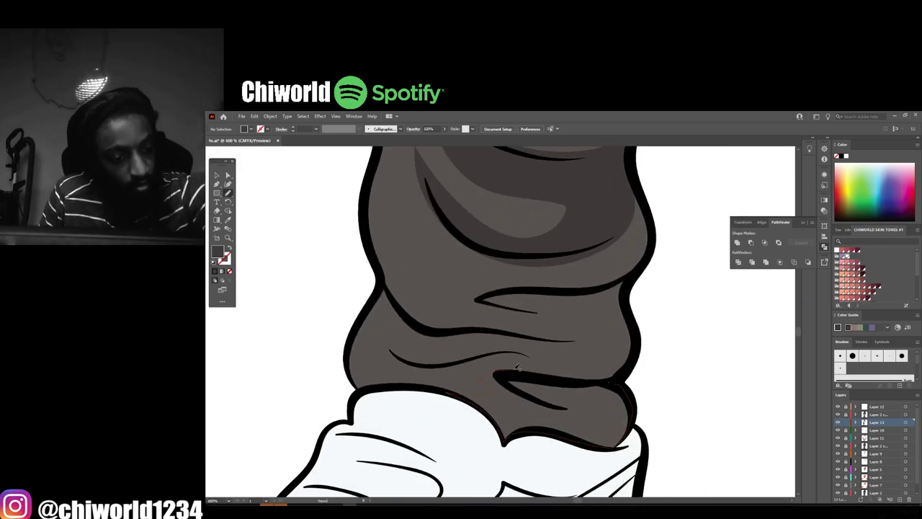
scroll(533, 280, "up", 2)
scroll(432, 346, "up", 1)
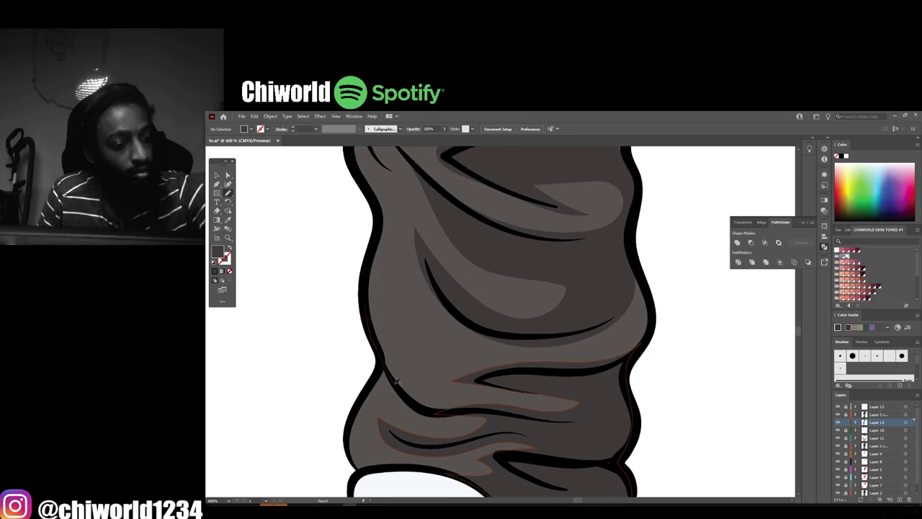
key("ctrl+0")
key("ctrl+plus")
key("ctrl+plus")
key("ctrl+plus")
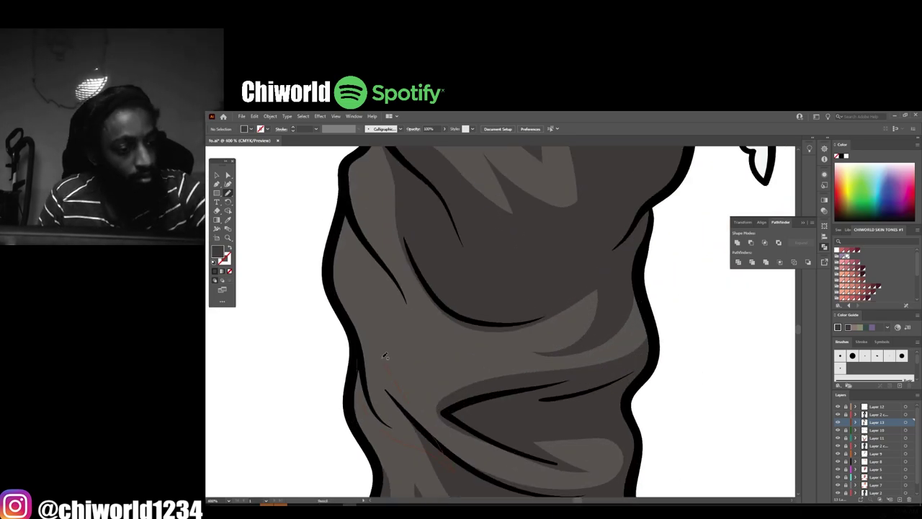
key("ctrl+minus")
key("ctrl+minus")
key("ctrl+0")
key("ctrl+plus")
key("ctrl+plus")
key("ctrl+plus")
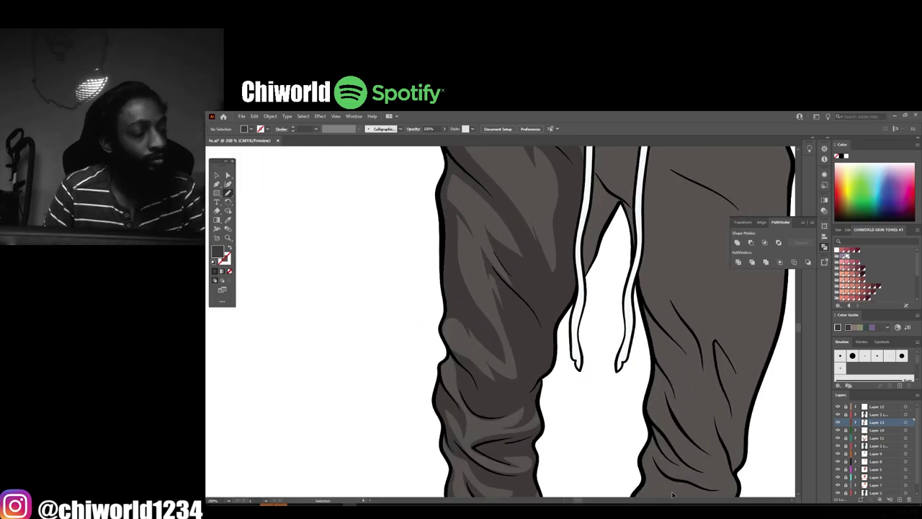
left_click_drag(428, 349, 454, 446)
Add a larger dark shading shape across the upper pants after inspecting waistband and drawstrings
key("ctrl+plus")
key("ctrl+0")
key("ctrl+plus")
key("ctrl+plus")
key("ctrl+plus")
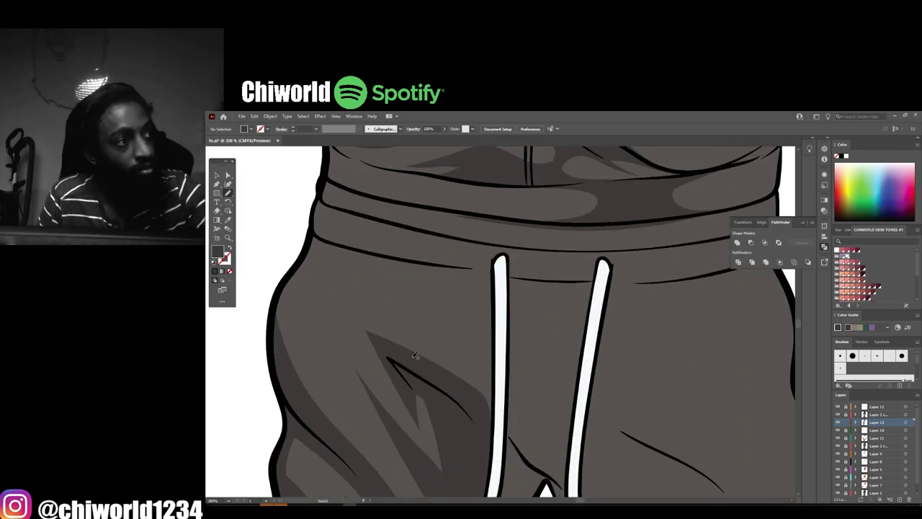
key("ctrl+minus")
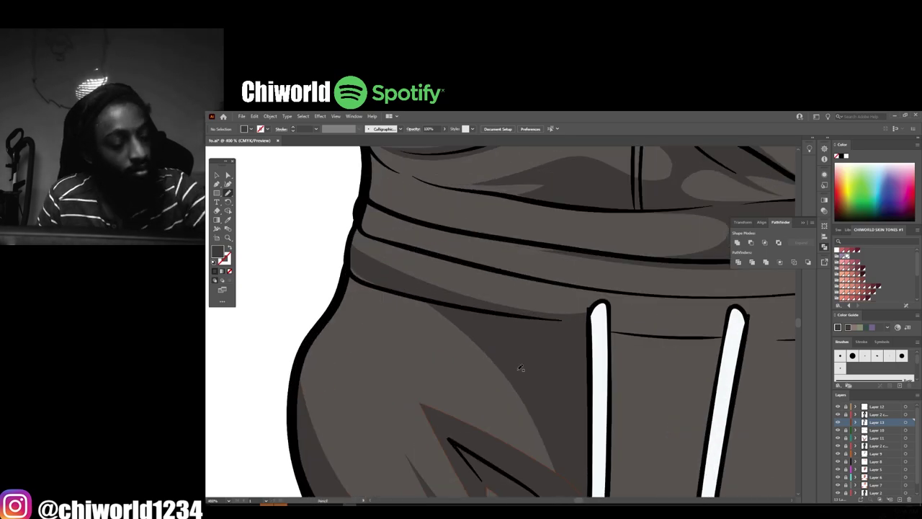
key("ctrl+minus")
key("ctrl+plus")
key("ctrl+plus")
key("ctrl+plus")
scroll(389, 489, "down", 2)
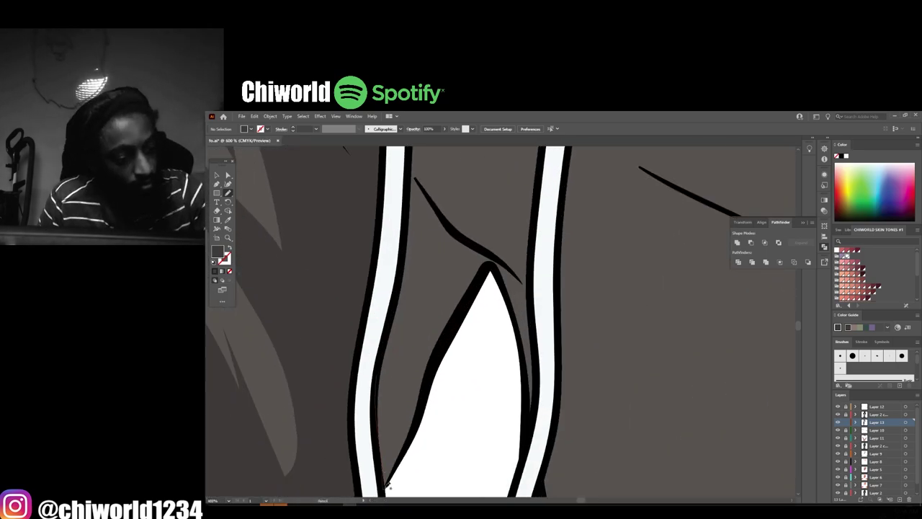
scroll(440, 154, "up", 3)
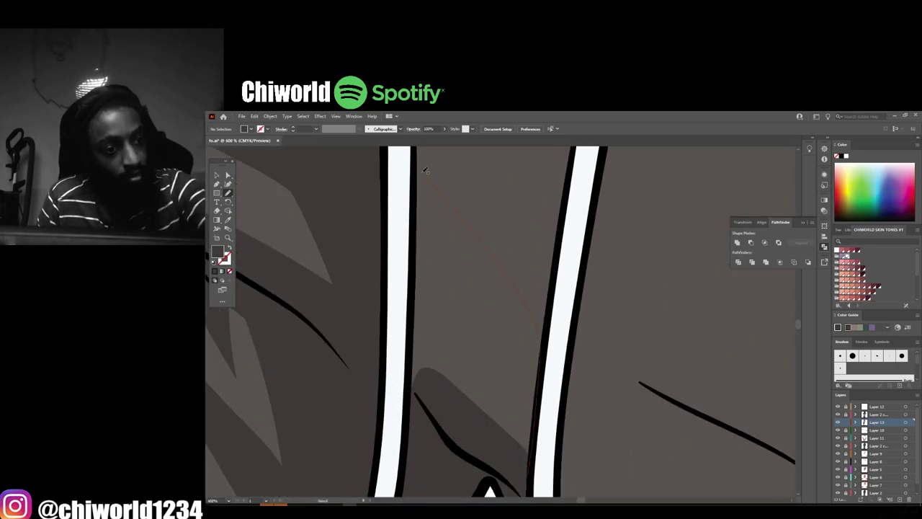
key("ctrl+minus")
scroll(479, 420, "up", 2)
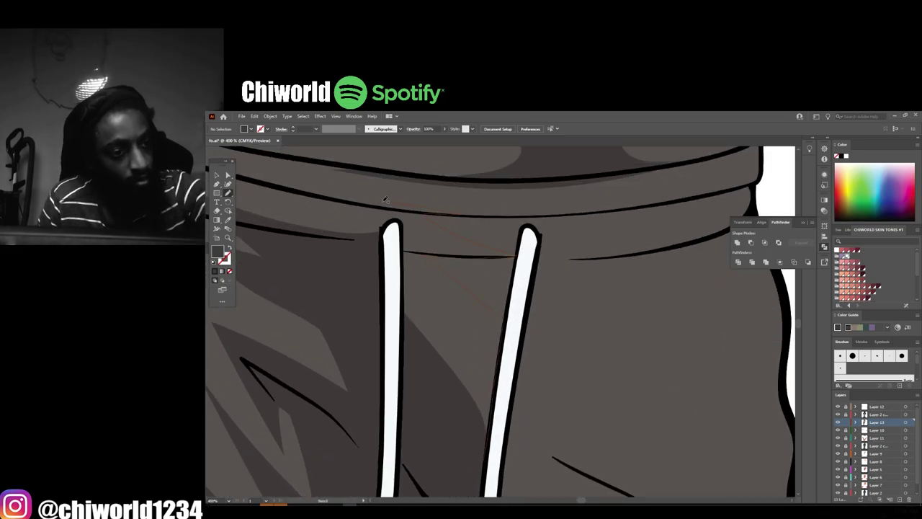
key("ctrl+minus")
key("ctrl+minus")
key("ctrl+minus")
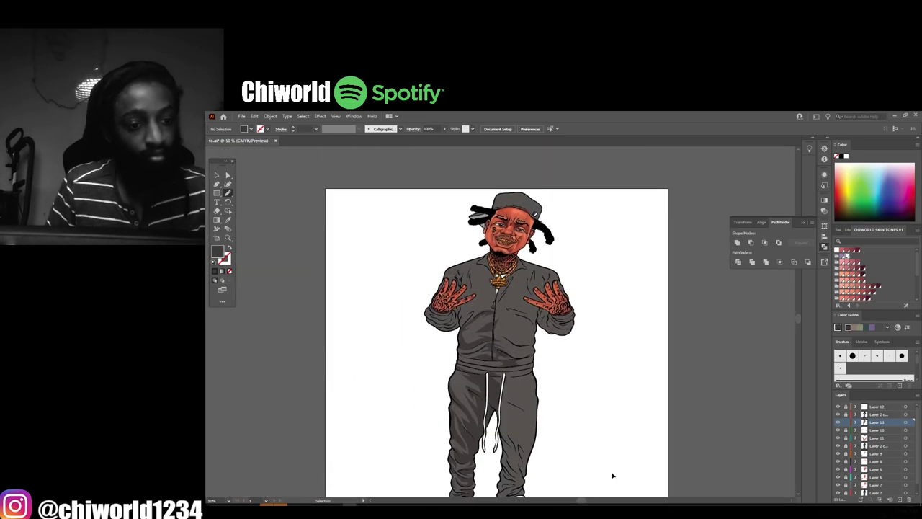
scroll(612, 476, "up", 4)
scroll(448, 381, "up", 2)
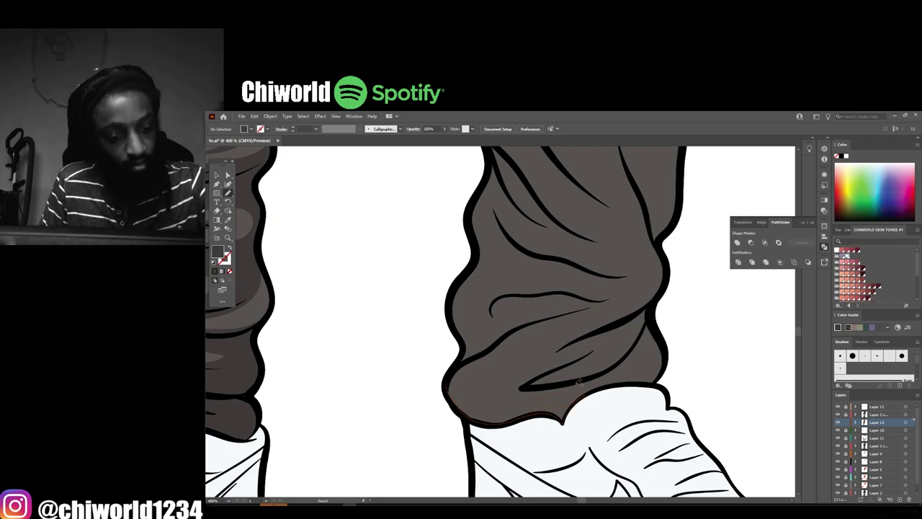
scroll(461, 328, "up", 2)
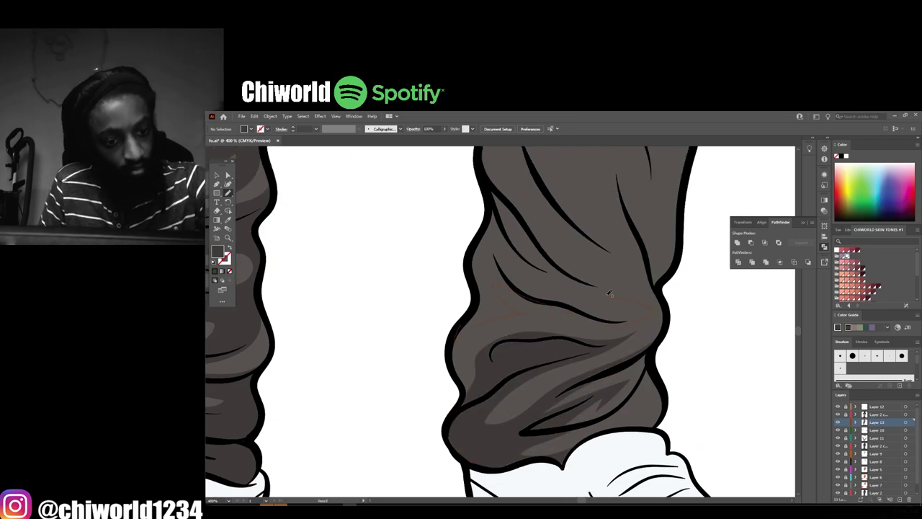
scroll(469, 261, "down", 3)
scroll(432, 303, "down", 1)
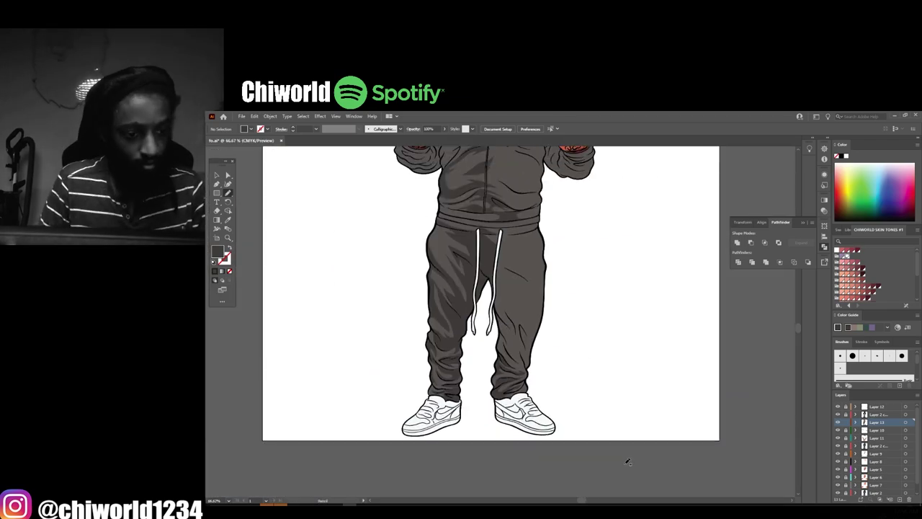
scroll(399, 337, "up", 4)
left_click_drag(404, 229, 510, 378)
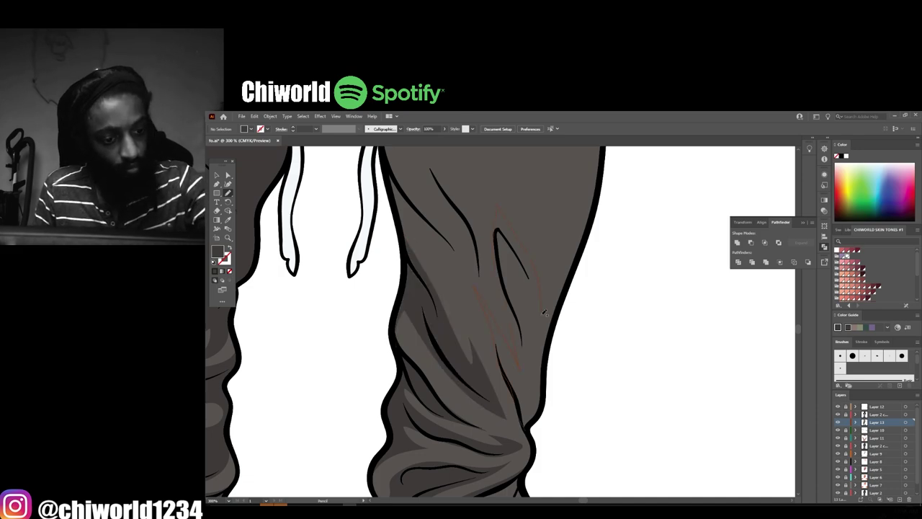
Draw a short dark fold line on the pant leg and review the leg shading
scroll(545, 311, "down", 2)
scroll(545, 311, "down", 3)
scroll(603, 373, "up", 5)
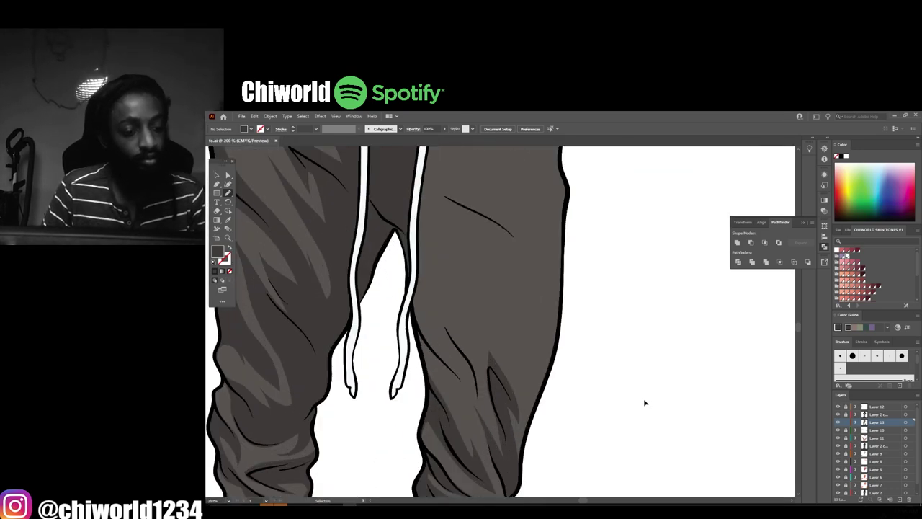
scroll(508, 386, "up", 1)
left_click_drag(437, 346, 439, 353)
scroll(597, 387, "down", 5)
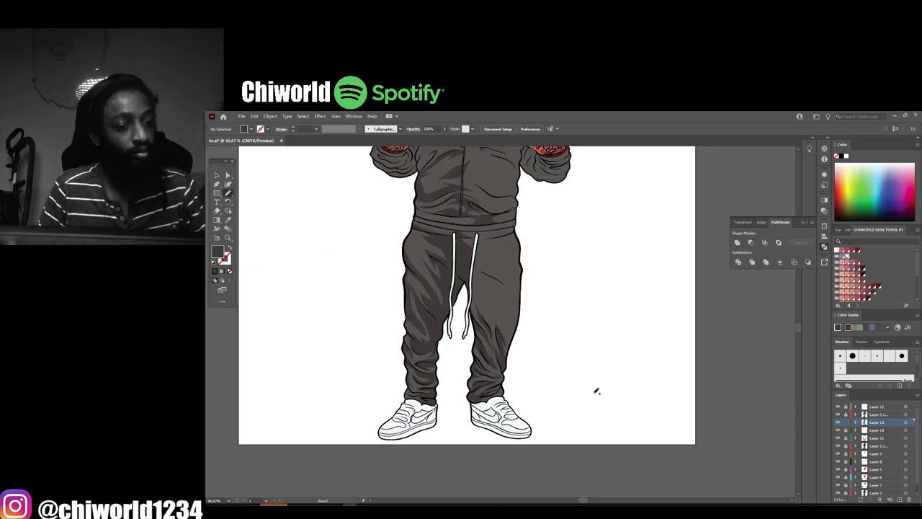
scroll(294, 293, "up", 5)
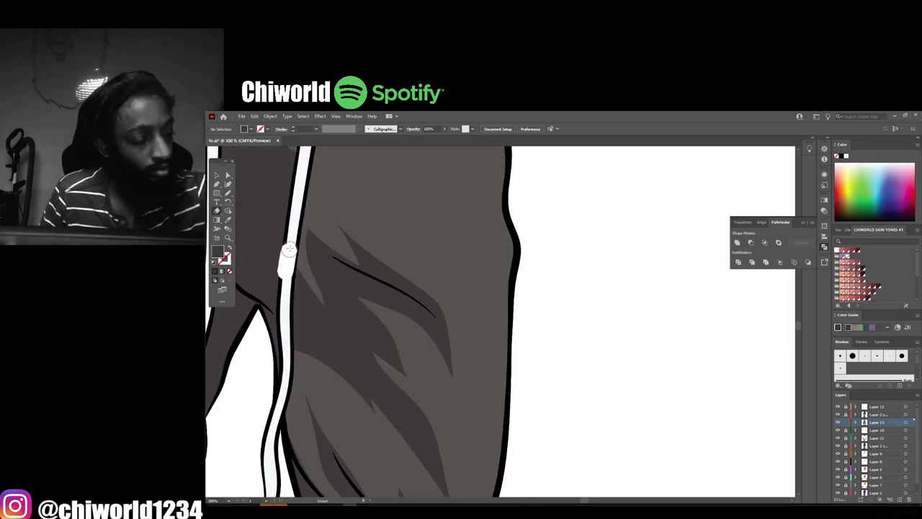
scroll(288, 249, "up", 2)
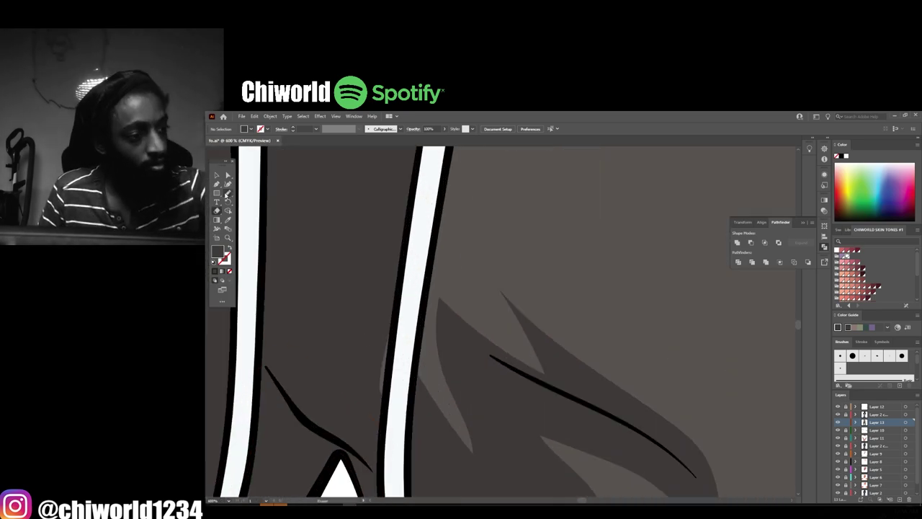
scroll(468, 492, "down", 5)
scroll(495, 324, "up", 4)
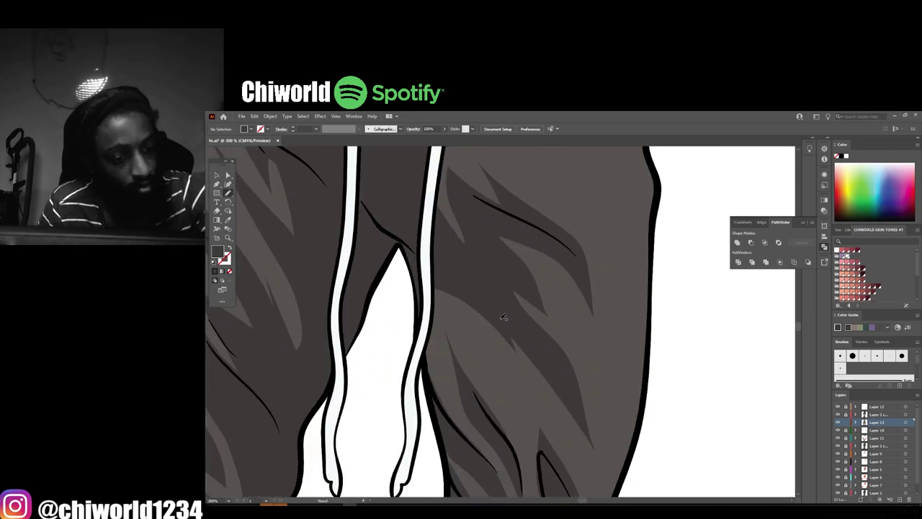
scroll(577, 396, "down", 4)
scroll(623, 443, "up", 4)
scroll(437, 289, "up", 1)
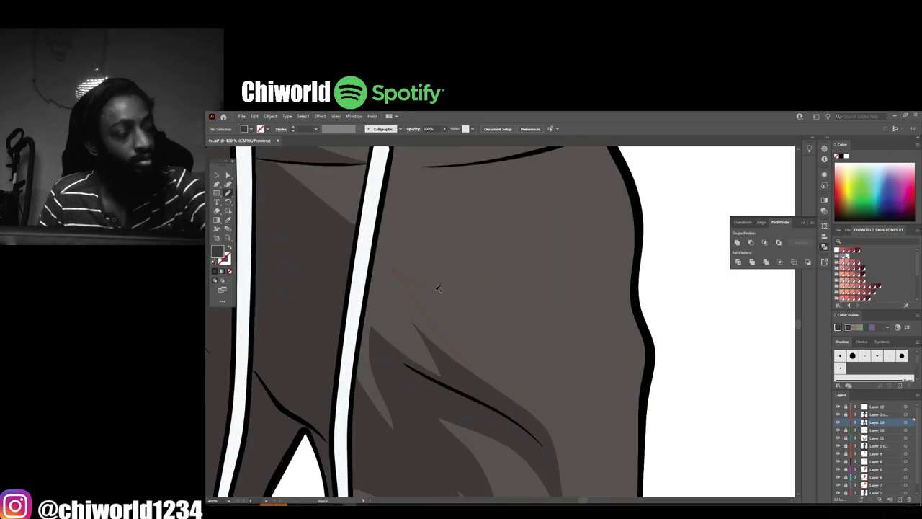
scroll(373, 266, "down", 1)
scroll(373, 265, "down", 3)
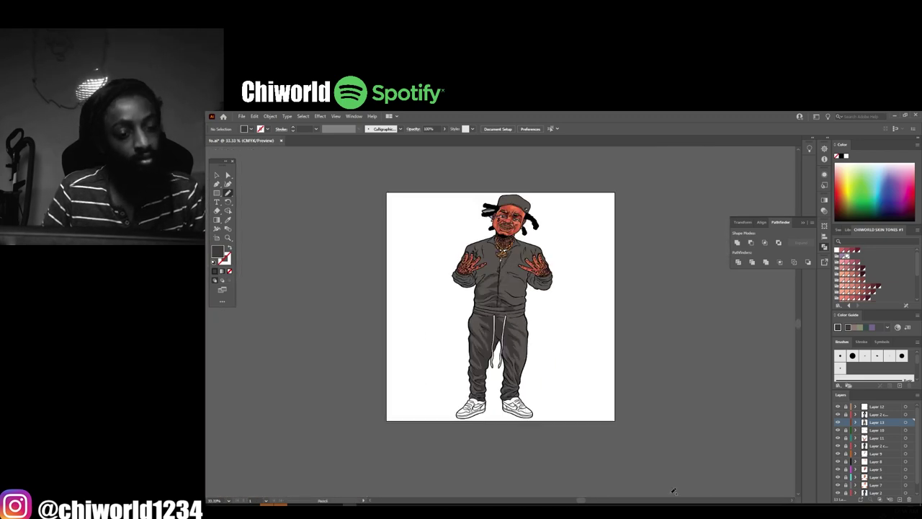
scroll(484, 378, "up", 3)
Paint a dark shadow stroke along the pants waistband
scroll(484, 378, "up", 1)
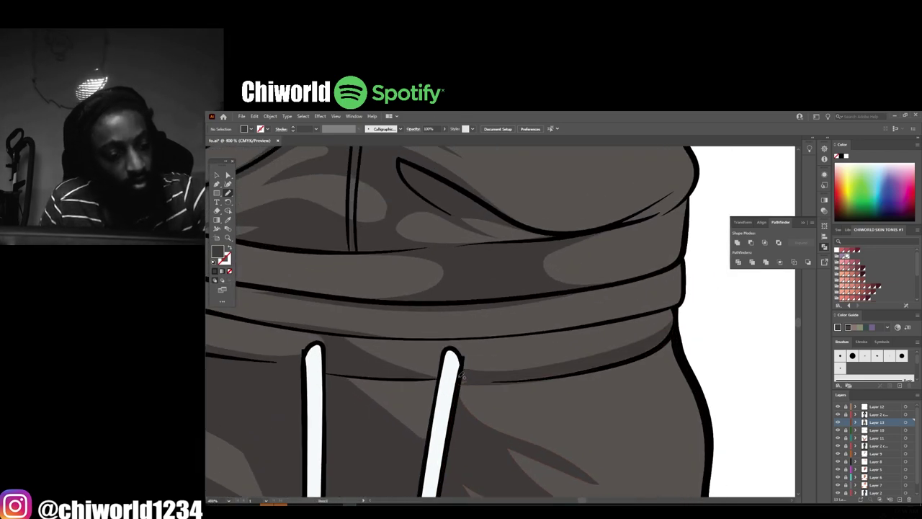
scroll(482, 360, "down", 1)
left_click_drag(722, 302, 266, 292)
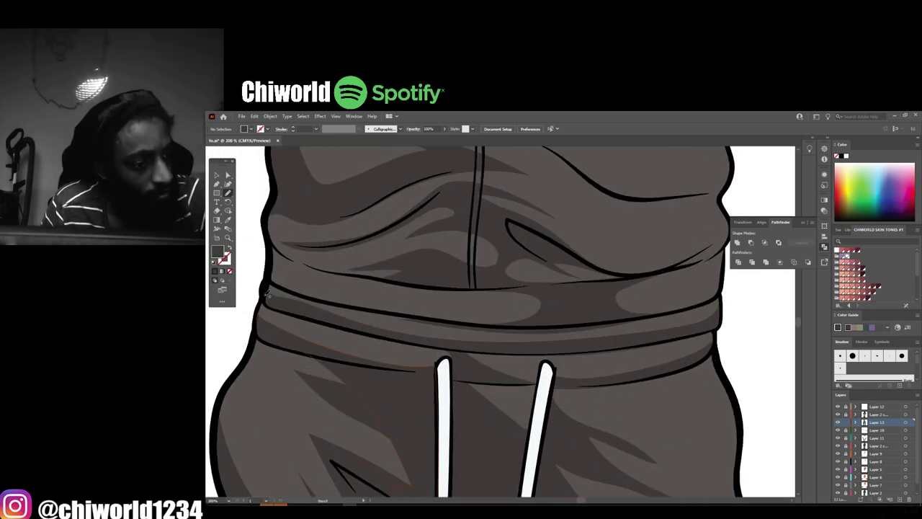
scroll(642, 321, "down", 2)
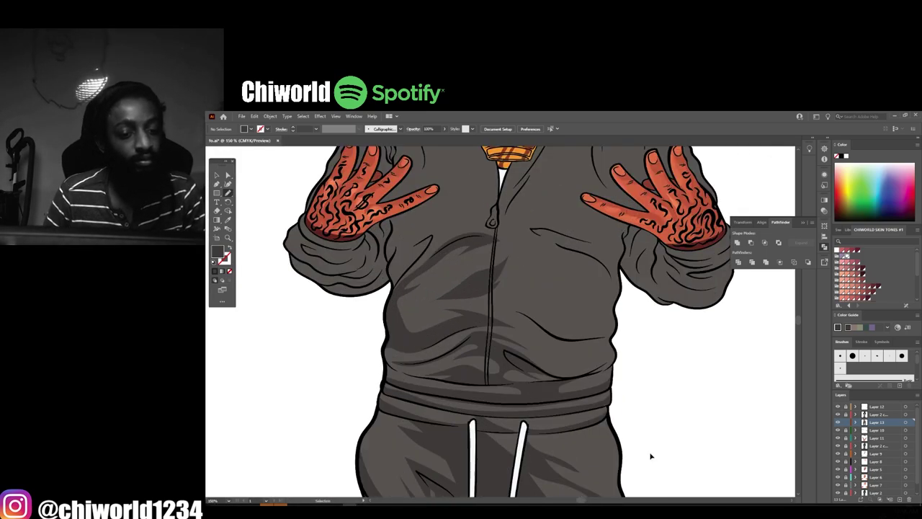
scroll(650, 456, "up", 2)
scroll(474, 354, "up", 2)
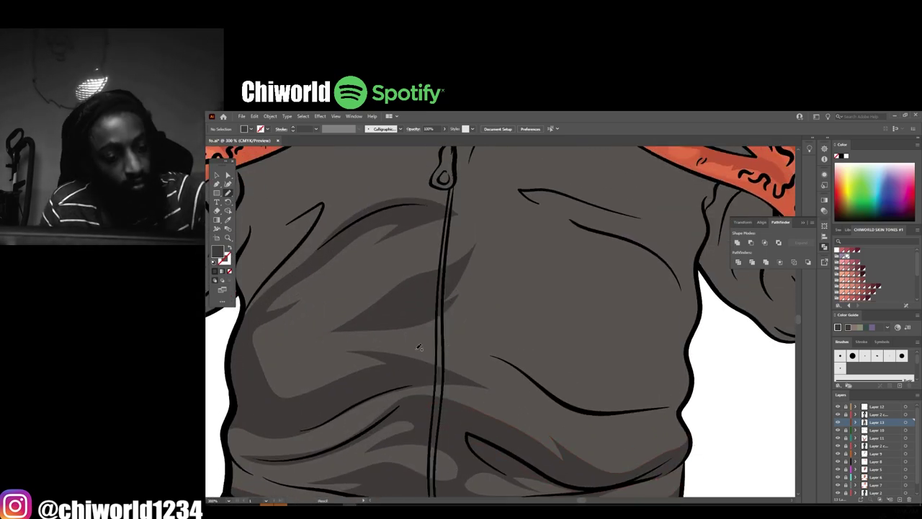
Paint dark shadow folds across the tracksuit jacket torso
left_click_drag(652, 387, 471, 335)
scroll(621, 461, "down", 2)
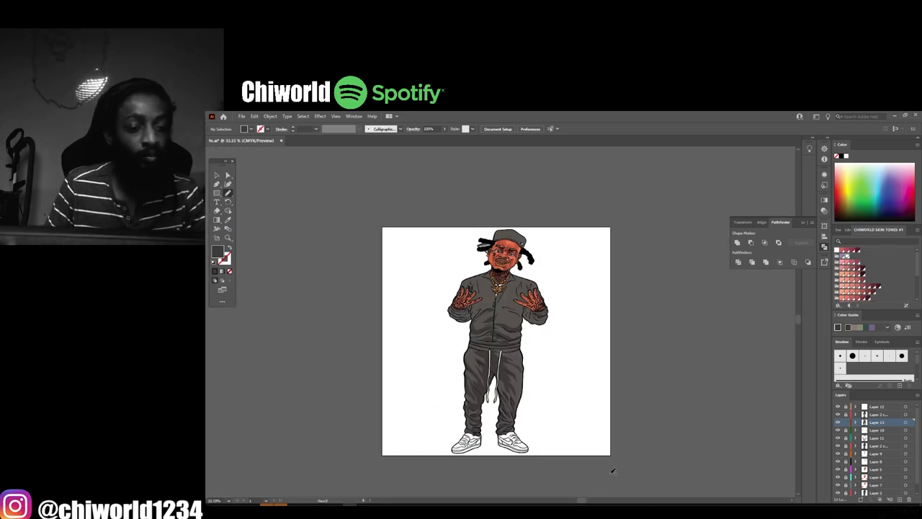
scroll(621, 461, "up", 2)
scroll(621, 461, "up", 1)
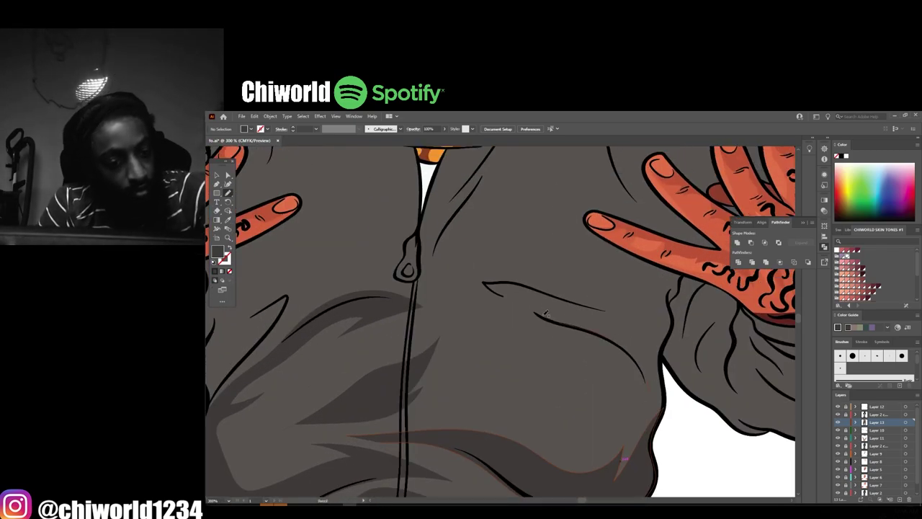
left_click_drag(646, 401, 647, 402)
left_click_drag(633, 318, 634, 318)
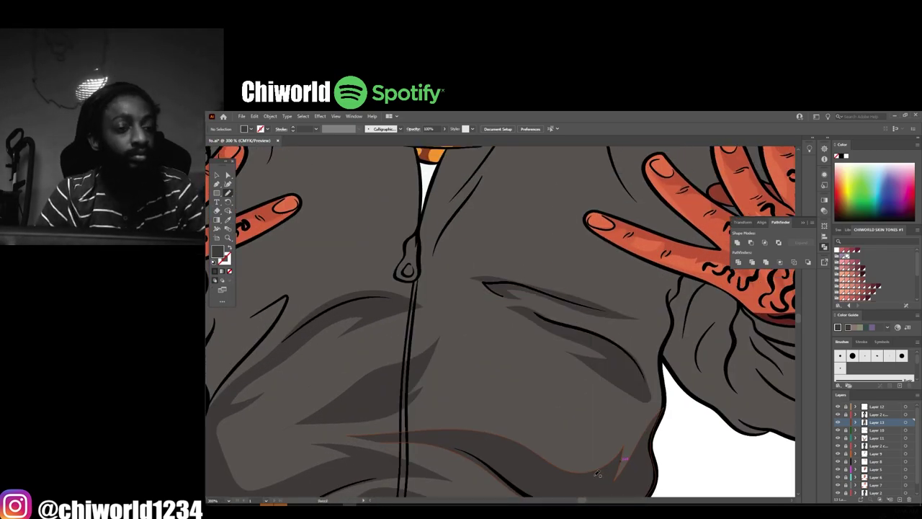
scroll(634, 317, "down", 1)
scroll(634, 317, "down", 2)
scroll(671, 433, "up", 3)
scroll(670, 433, "down", 2)
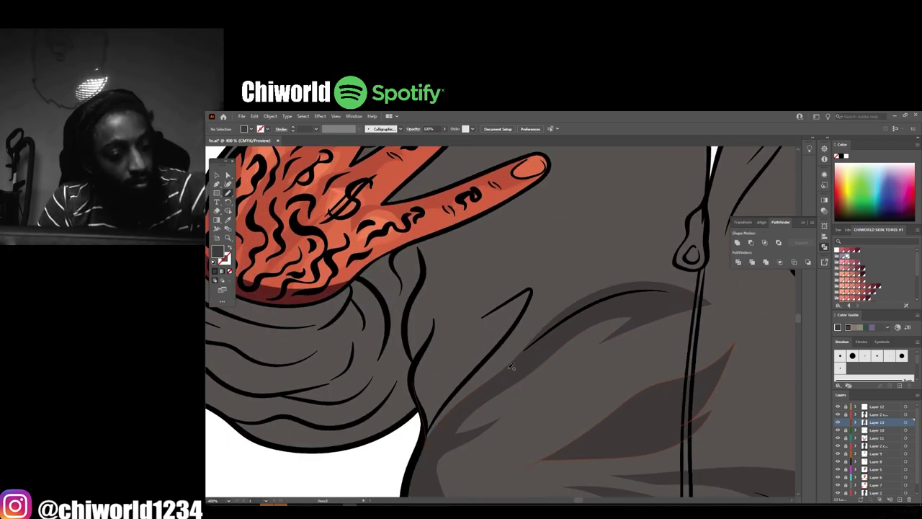
Add a dark shadow fold on the jacket below the left hand
left_click_drag(437, 238, 438, 239)
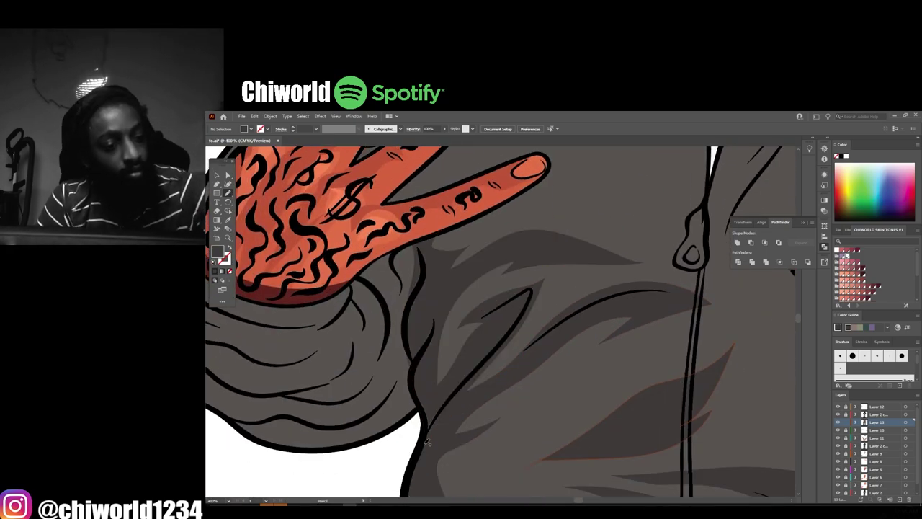
scroll(438, 239, "down", 3)
scroll(543, 492, "up", 1)
scroll(542, 491, "up", 2)
scroll(542, 492, "up", 1)
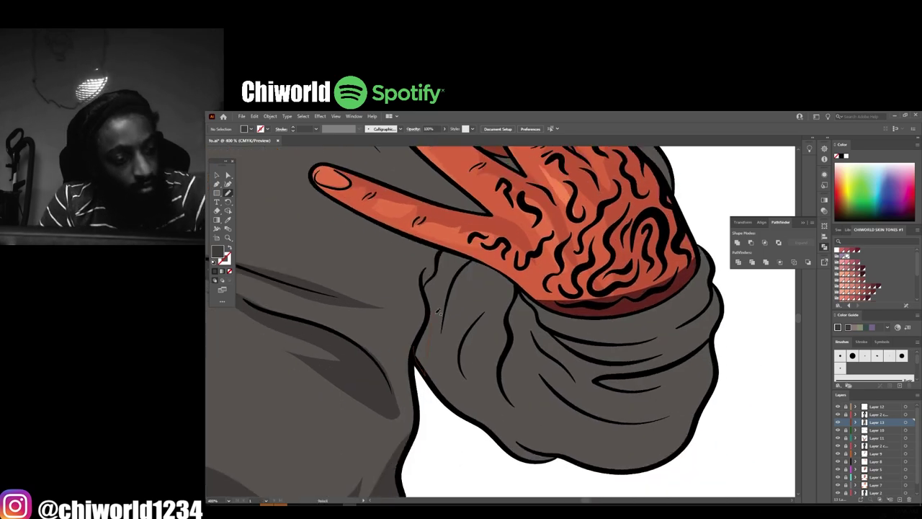
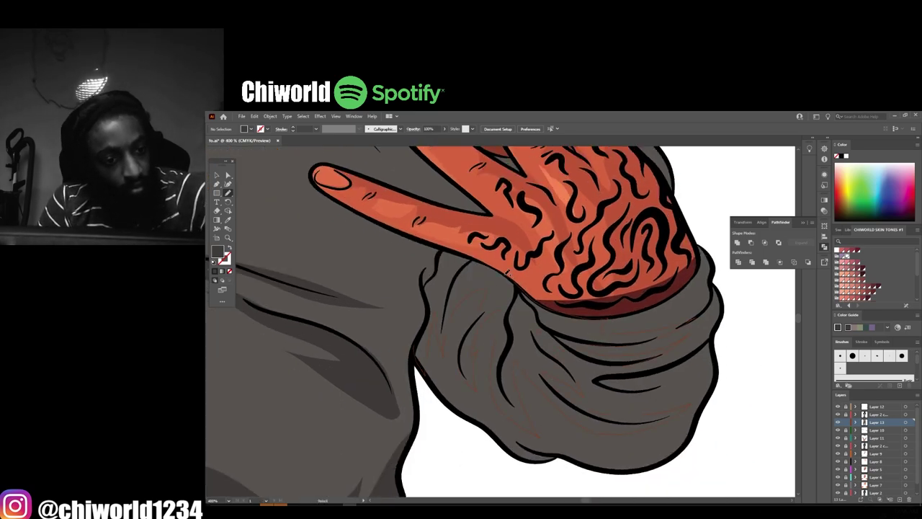
Draw a closed dark shadow shape on the jacket beneath the fingertips
scroll(545, 451, "down", 3)
scroll(541, 444, "up", 4)
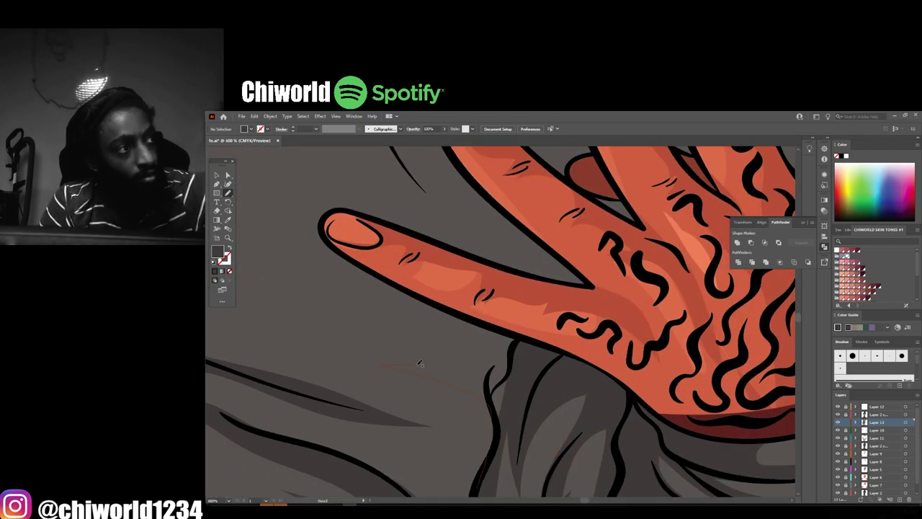
scroll(533, 342, "down", 3)
scroll(402, 391, "up", 2)
scroll(402, 391, "up", 1)
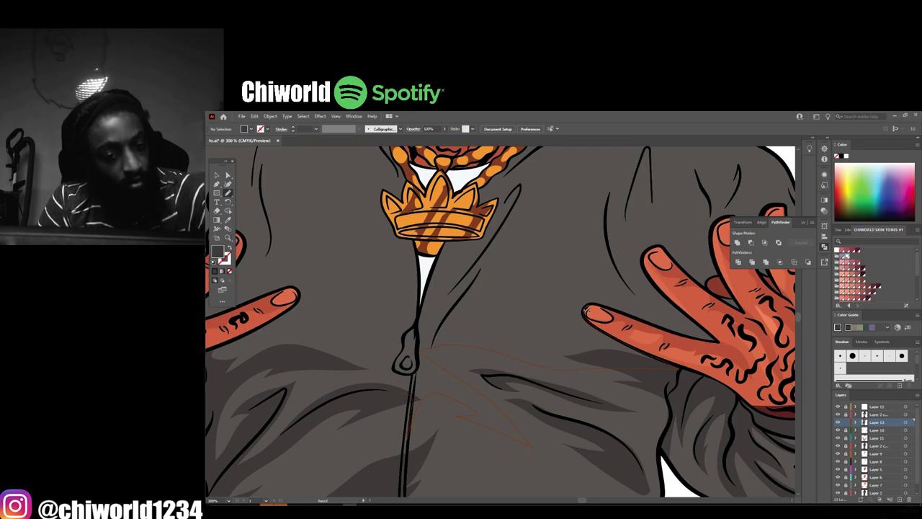
scroll(388, 364, "down", 3)
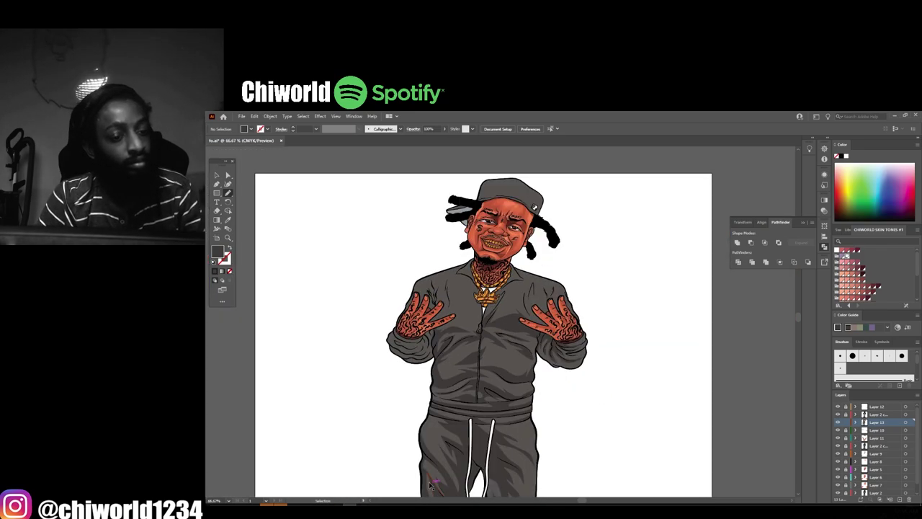
scroll(497, 485, "up", 2)
scroll(497, 485, "up", 2)
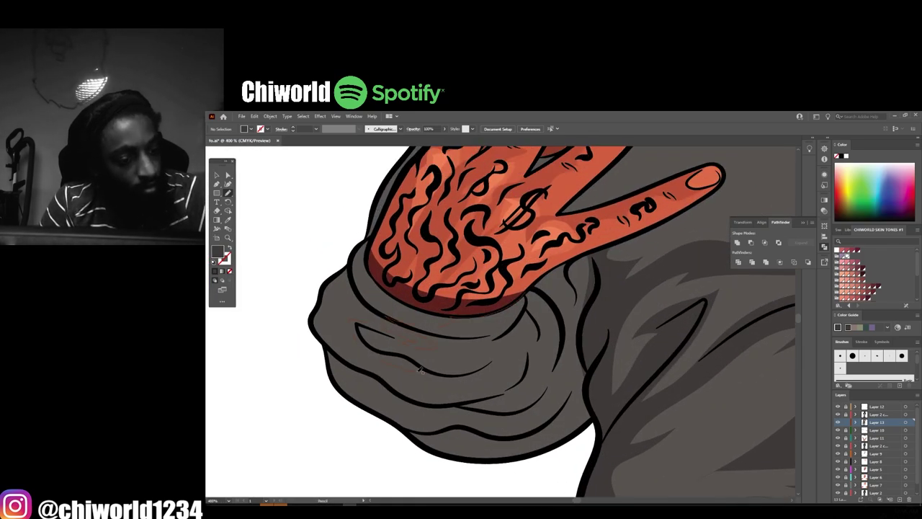
scroll(566, 265, "down", 2)
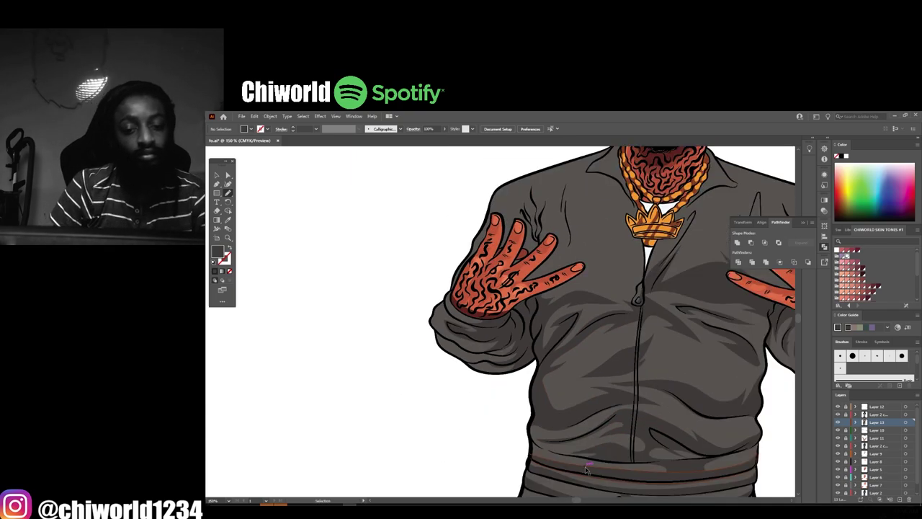
scroll(665, 478, "down", 2)
scroll(665, 478, "up", 1)
scroll(679, 461, "up", 1)
scroll(679, 461, "up", 6)
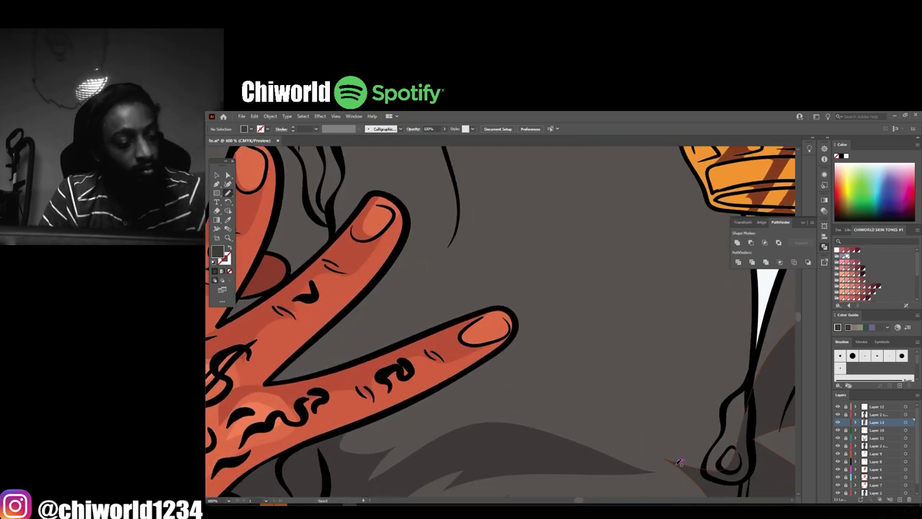
left_click_drag(515, 338, 302, 379)
left_click_drag(412, 211, 364, 360)
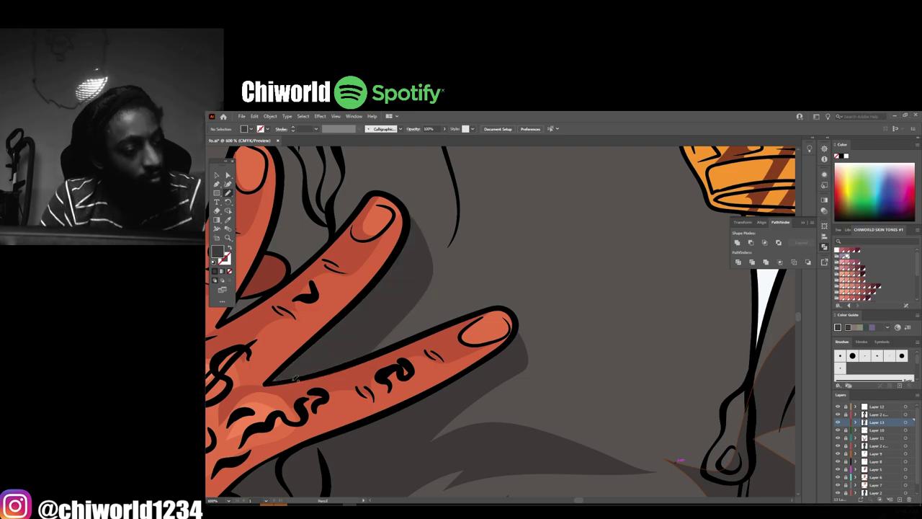
Draw a dark shading shape along the top of the cap
scroll(403, 302, "down", 3)
scroll(448, 377, "up", 5)
scroll(448, 377, "up", 1)
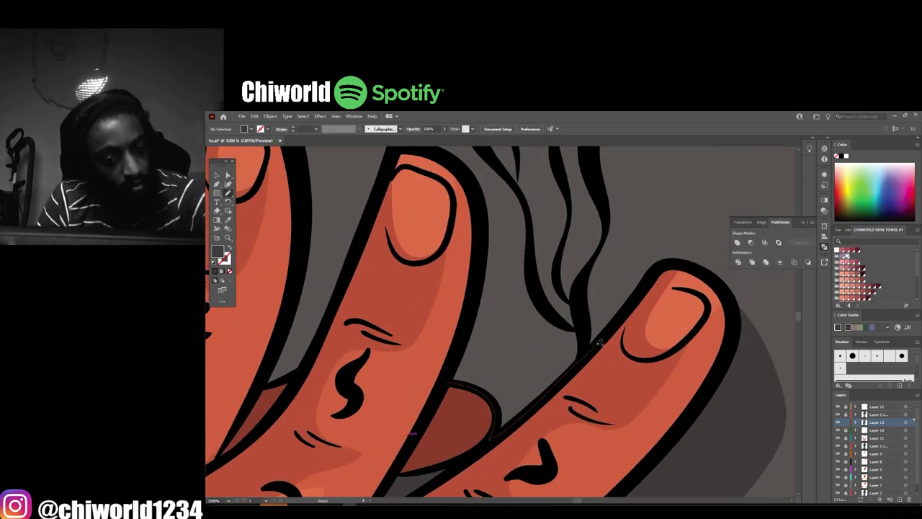
scroll(528, 223, "down", 3)
scroll(528, 224, "down", 3)
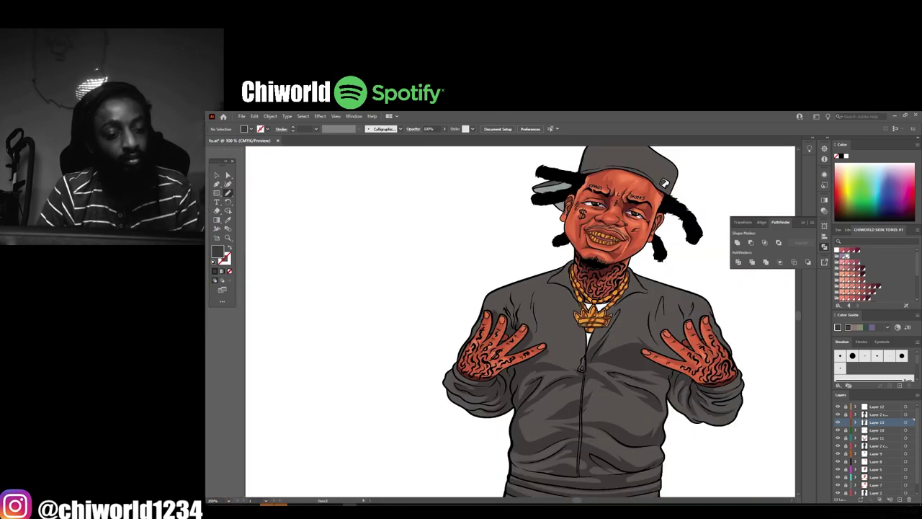
scroll(550, 464, "up", 3)
scroll(551, 464, "up", 1)
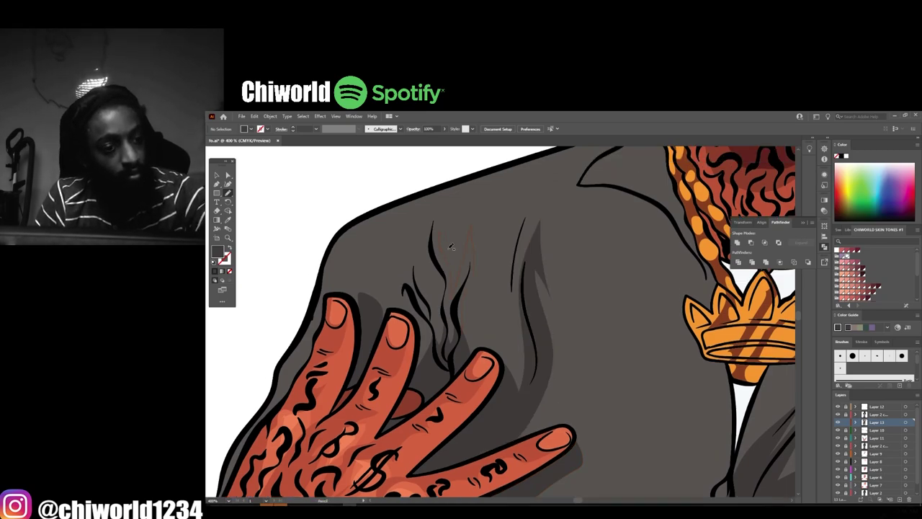
scroll(429, 387, "down", 3)
scroll(589, 352, "up", 3)
scroll(589, 352, "up", 1)
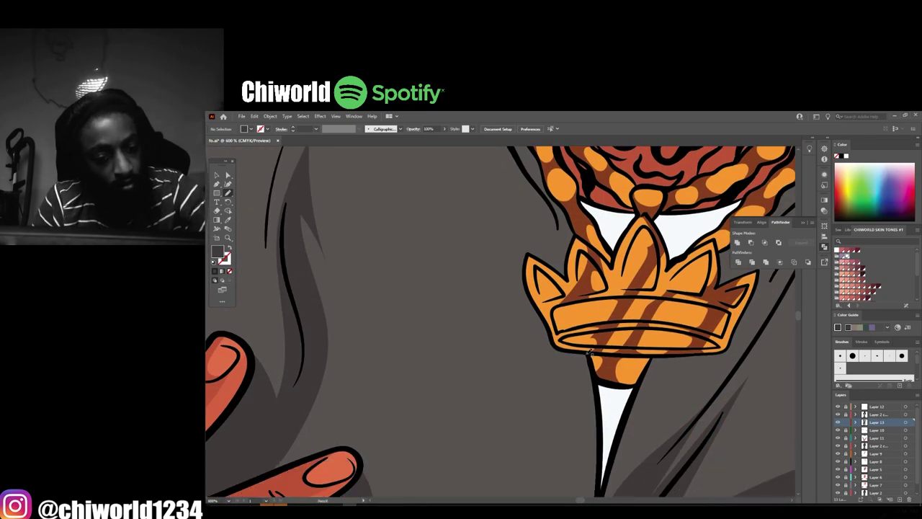
scroll(527, 270, "up", 1)
scroll(640, 486, "up", 1)
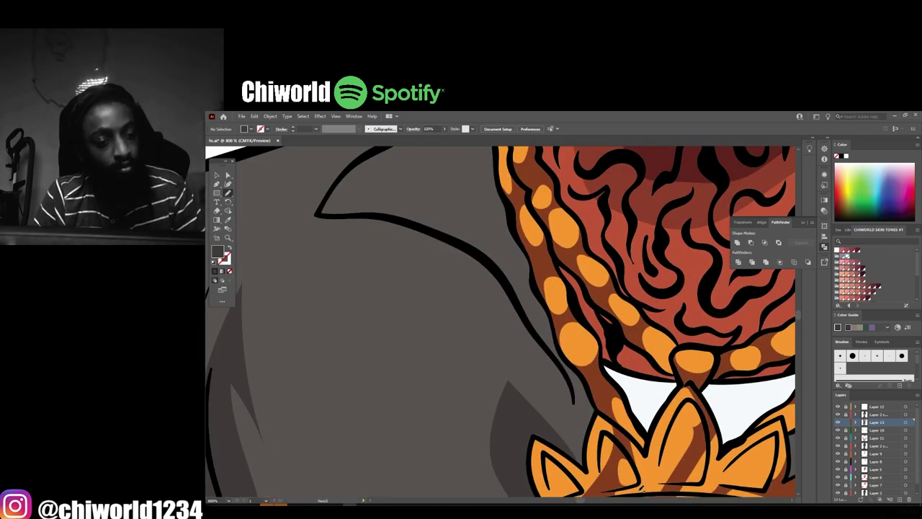
scroll(554, 444, "down", 2)
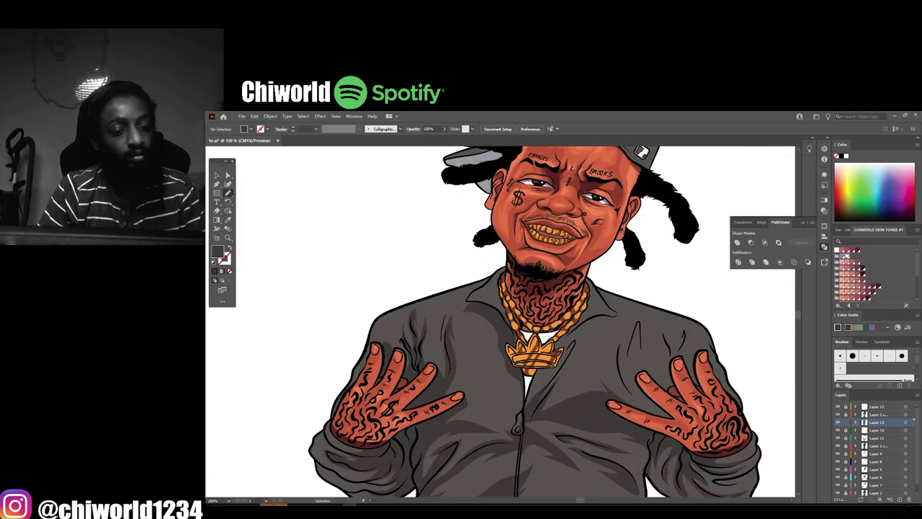
scroll(607, 457, "down", 2)
scroll(600, 457, "up", 1)
scroll(393, 370, "up", 2)
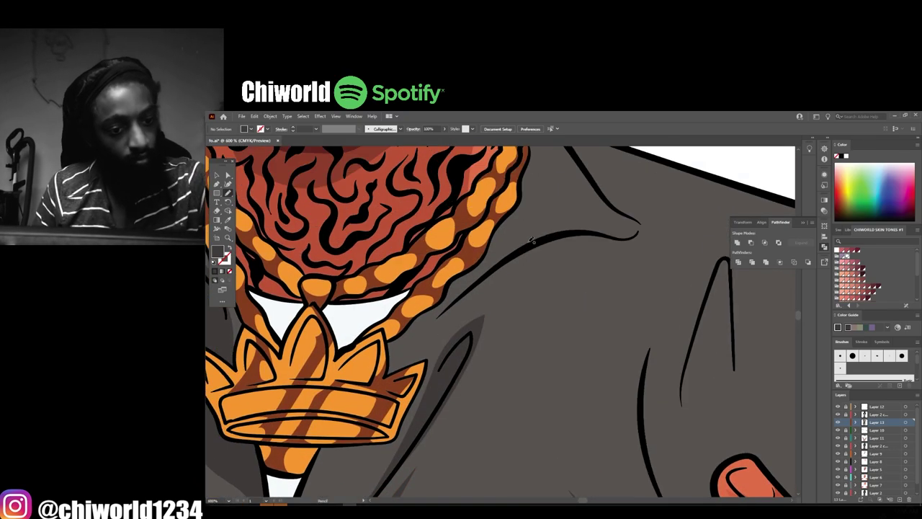
scroll(393, 369, "up", 3)
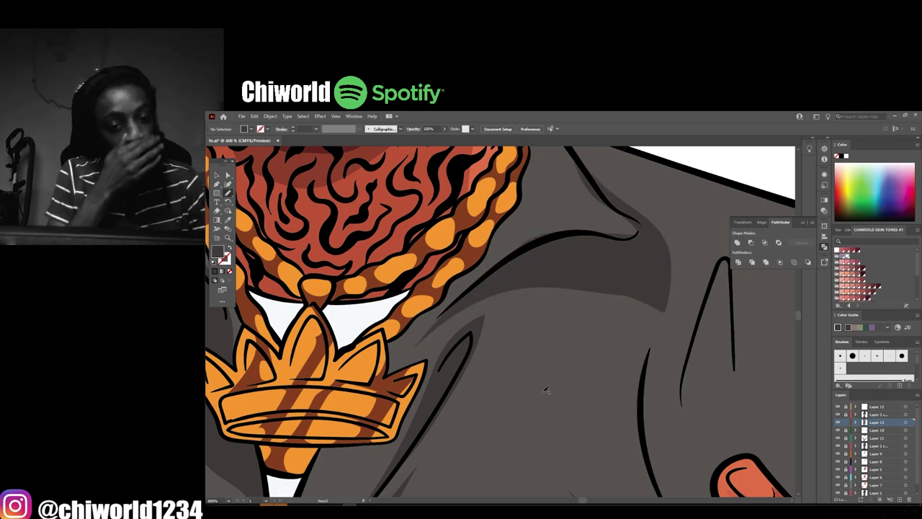
scroll(606, 381, "down", 2)
scroll(640, 350, "down", 2)
scroll(640, 350, "up", 2)
scroll(551, 304, "up", 3)
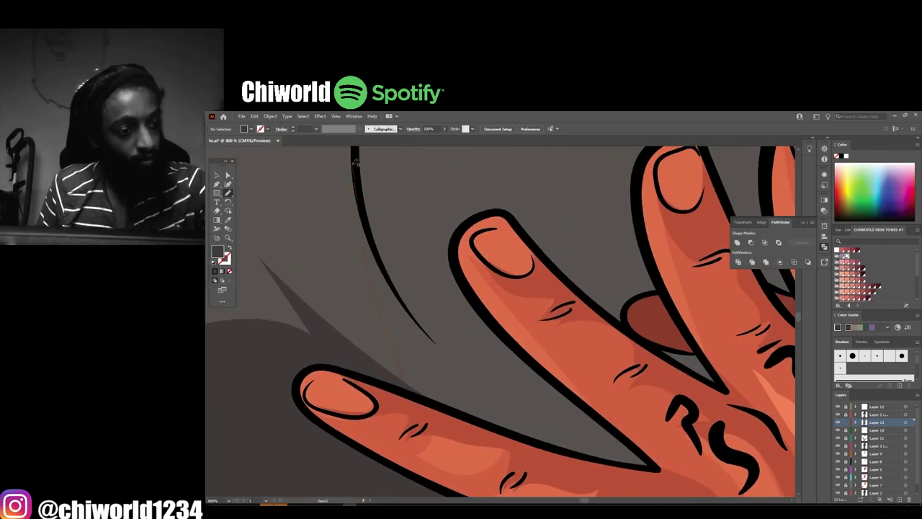
scroll(406, 238, "up", 4)
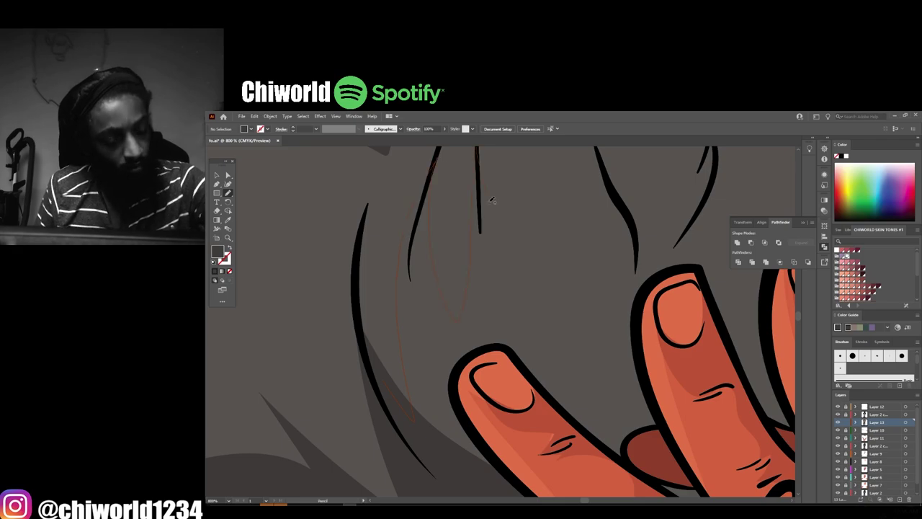
scroll(517, 359, "down", 5)
scroll(562, 389, "up", 2)
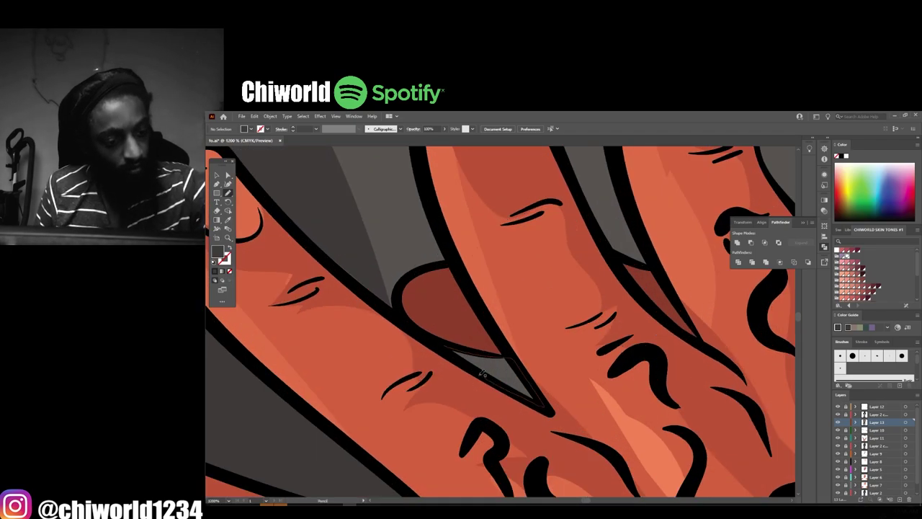
scroll(615, 433, "up", 2)
scroll(614, 433, "down", 1)
scroll(504, 324, "down", 2)
scroll(375, 203, "up", 2)
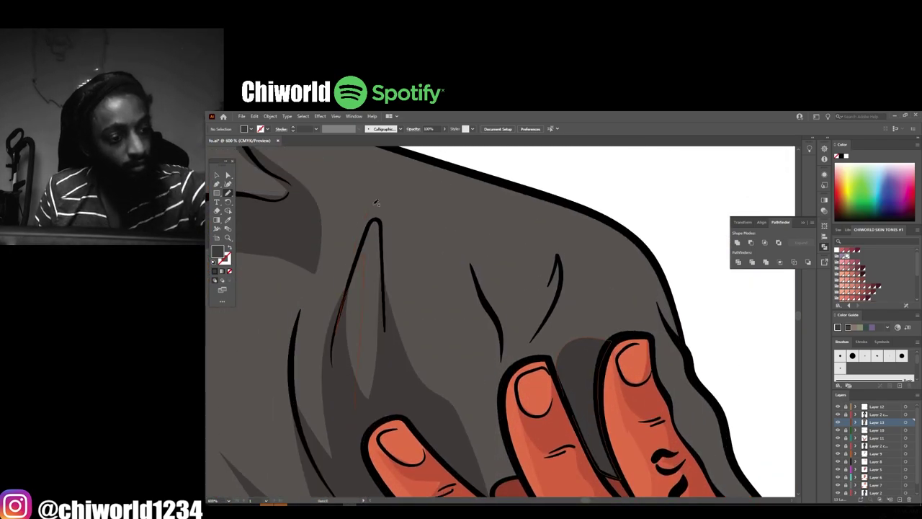
scroll(511, 366, "down", 3)
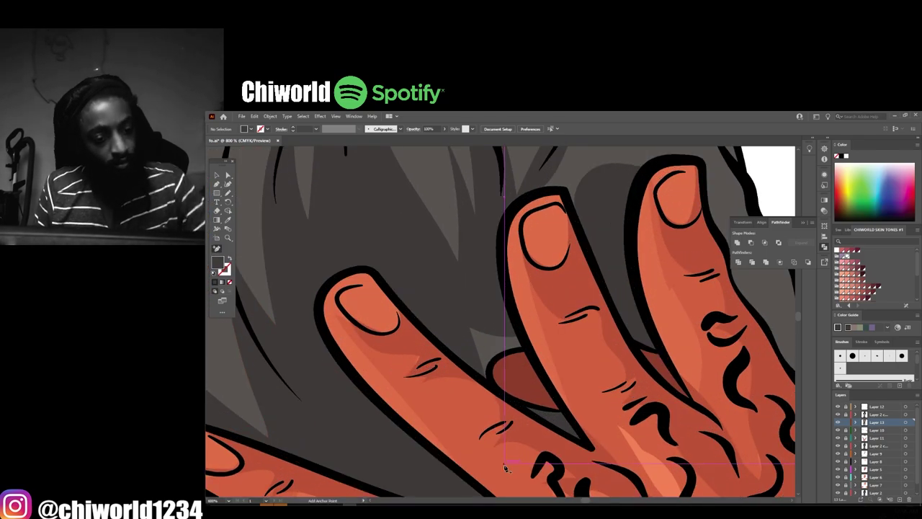
scroll(654, 502, "down", 2)
scroll(654, 503, "down", 5)
scroll(648, 481, "up", 5)
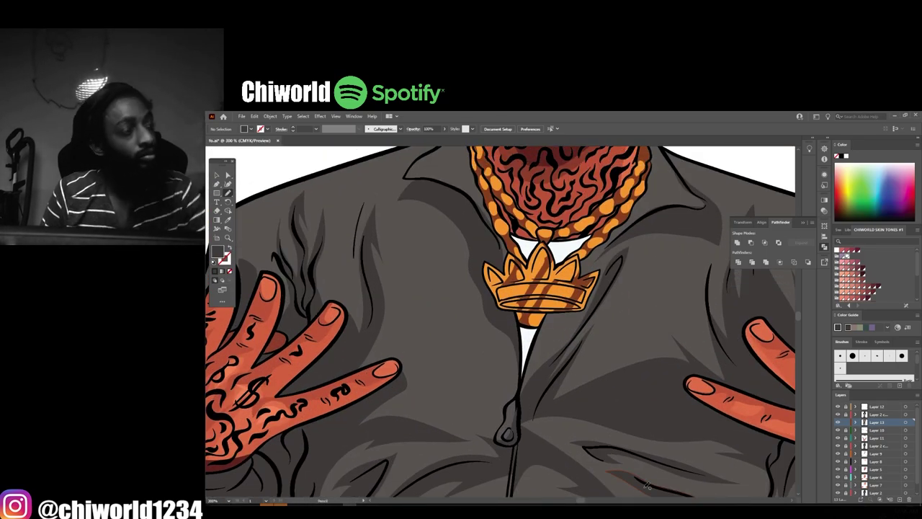
scroll(648, 485, "down", 2)
scroll(677, 473, "down", 3)
scroll(669, 482, "up", 5)
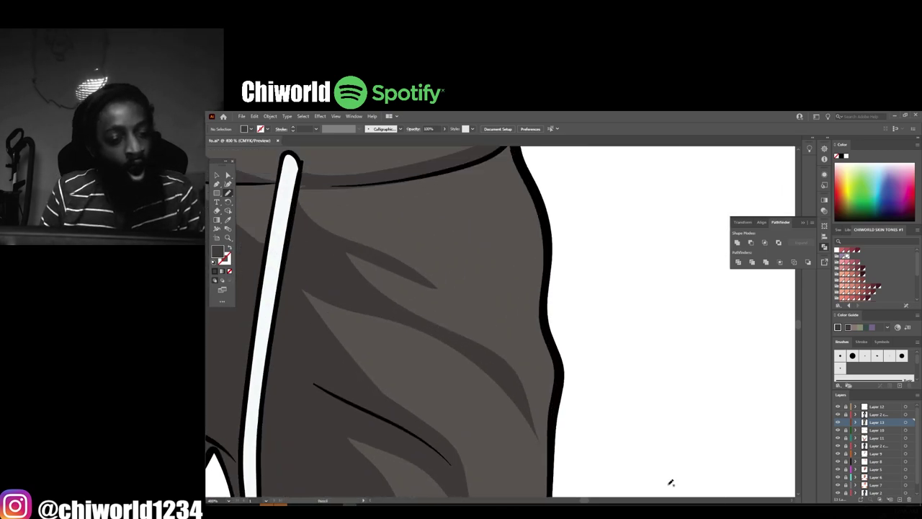
scroll(431, 267, "up", 1)
scroll(618, 490, "down", 1)
scroll(610, 471, "down", 3)
scroll(418, 360, "up", 4)
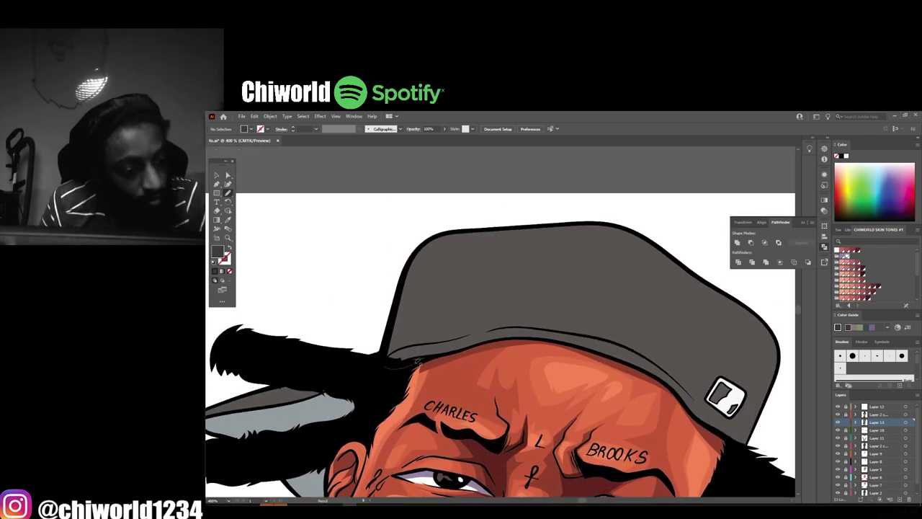
left_click_drag(576, 223, 577, 223)
Darken the tracksuit grey to charcoal by lowering its Brightness in Recolor Artwork
scroll(598, 481, "down", 5)
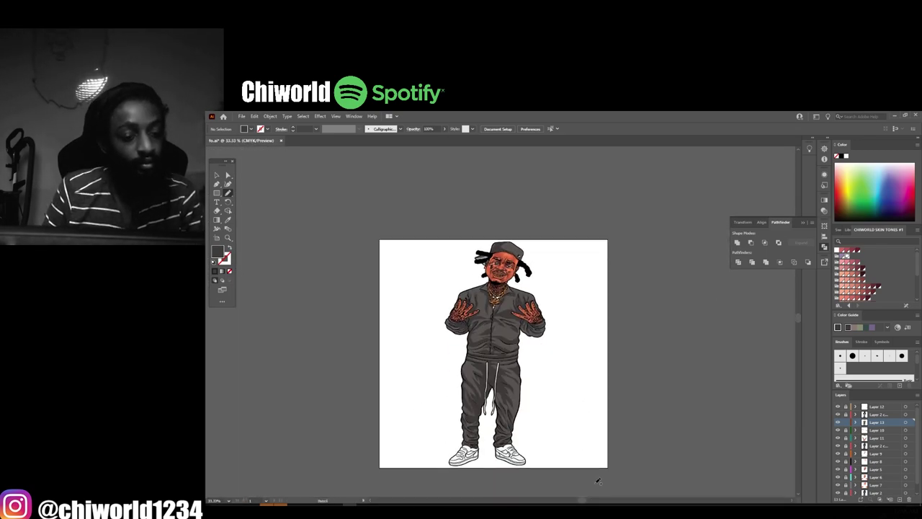
key("ctrl+a")
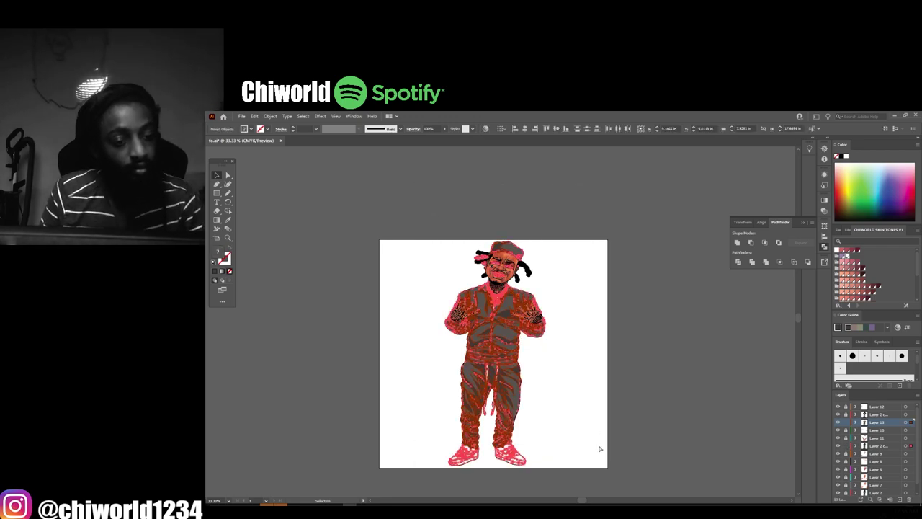
key("ctrl+equal")
left_click(254, 116)
left_click(407, 249)
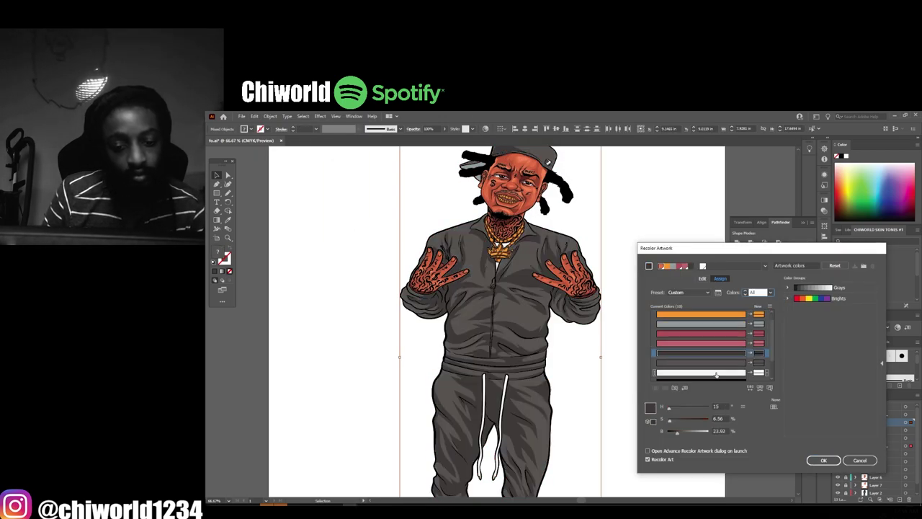
left_click_drag(676, 432, 673, 432)
left_click_drag(680, 434, 677, 434)
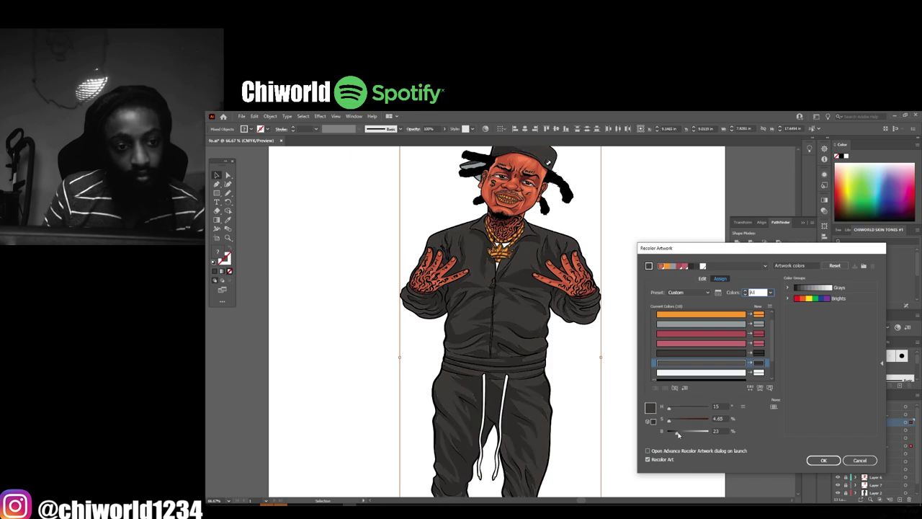
key("Return")
key("ctrl+minus")
key("ctrl+minus")
left_click(691, 388)
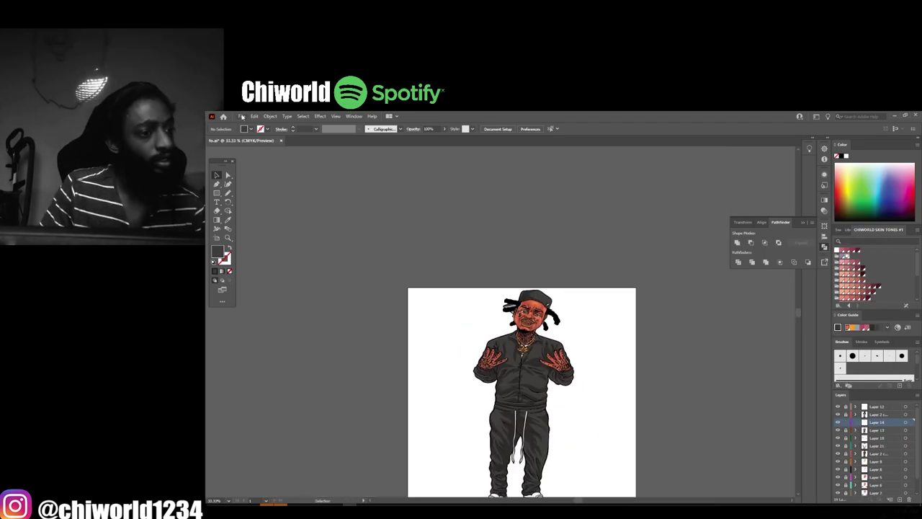
Draw a soft purple shading shape along the edge of the trouser drawstrings
key("ctrl+plus")
scroll(548, 309, "up", 4)
scroll(536, 353, "up", 2)
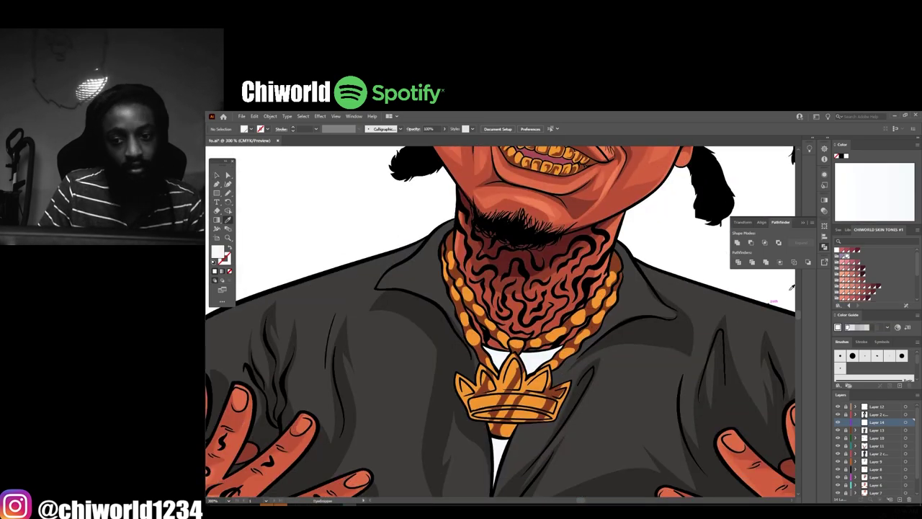
scroll(657, 342, "up", 3)
scroll(532, 296, "down", 1)
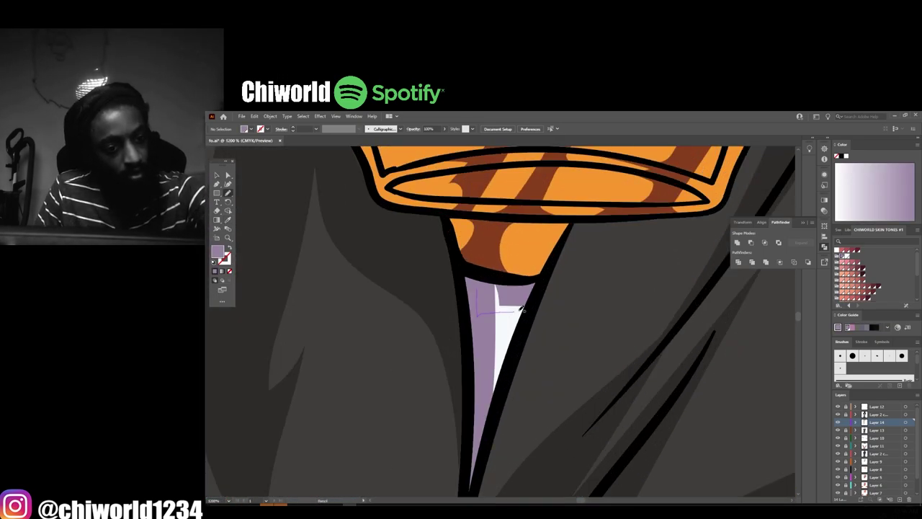
scroll(532, 296, "down", 4)
scroll(576, 431, "up", 5)
scroll(397, 286, "down", 2)
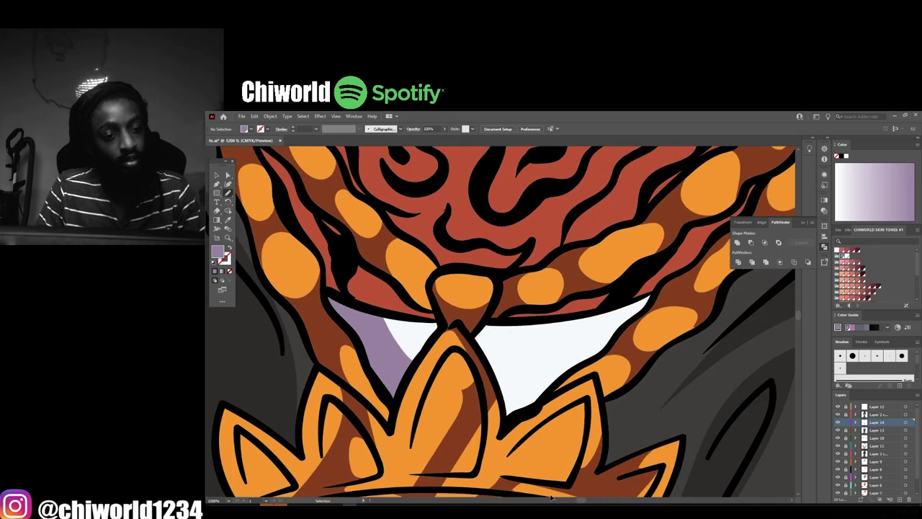
scroll(505, 360, "up", 2)
scroll(547, 418, "down", 2)
scroll(565, 446, "down", 6)
scroll(565, 447, "up", 3)
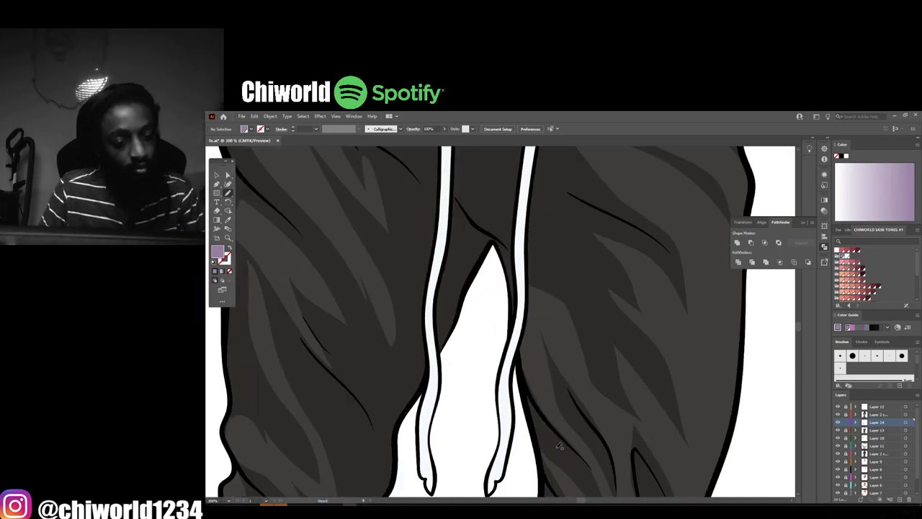
scroll(488, 377, "up", 2)
scroll(469, 269, "down", 2)
scroll(473, 346, "down", 2)
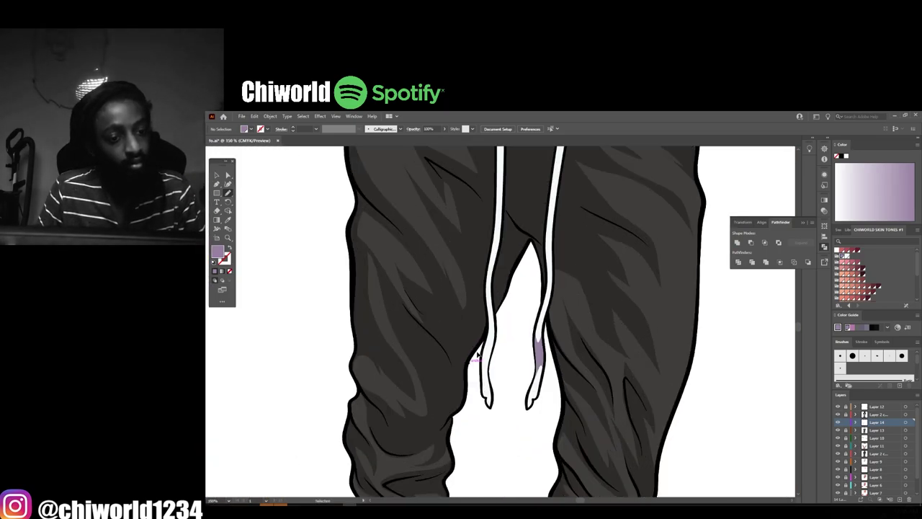
scroll(528, 249, "up", 4)
scroll(514, 259, "down", 2)
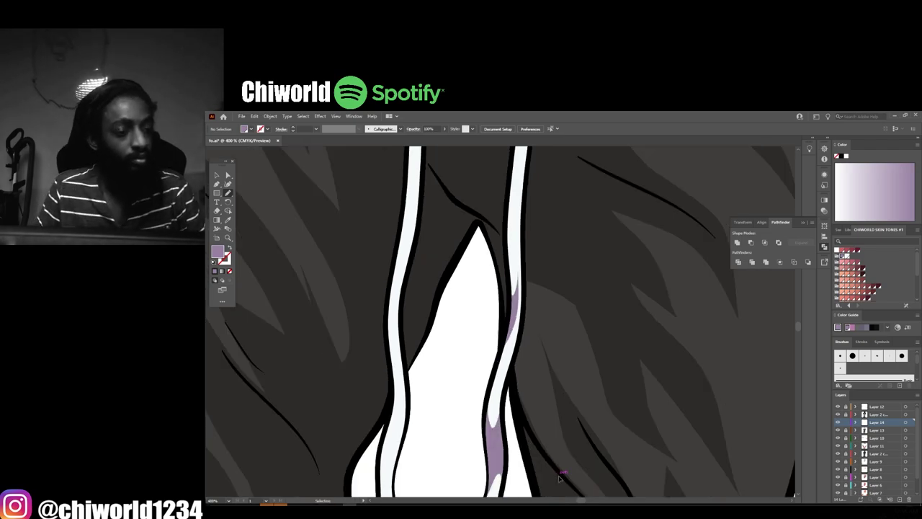
scroll(538, 476, "up", 2)
left_click_drag(428, 395, 453, 269)
scroll(458, 310, "down", 2)
scroll(567, 411, "down", 3)
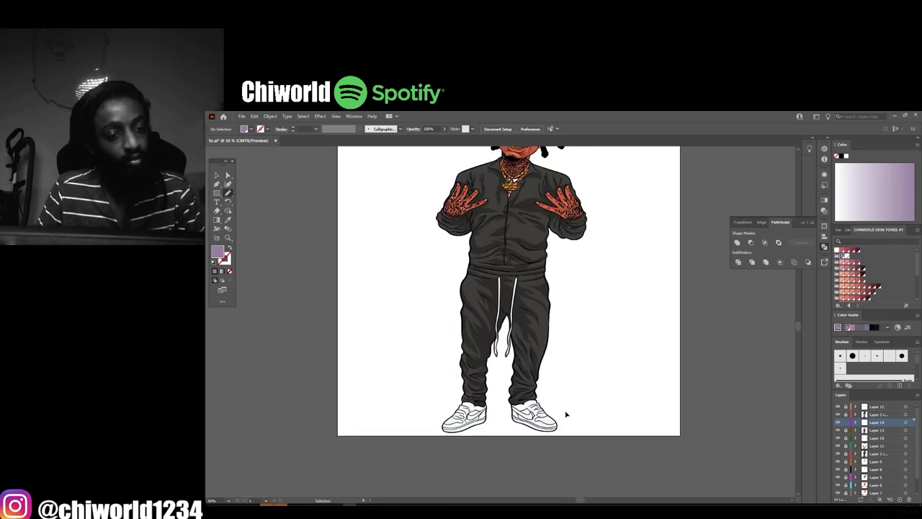
scroll(566, 411, "up", 3)
Shade the first sneaker's side and lace creases with purple shadow shapes
scroll(567, 408, "up", 2)
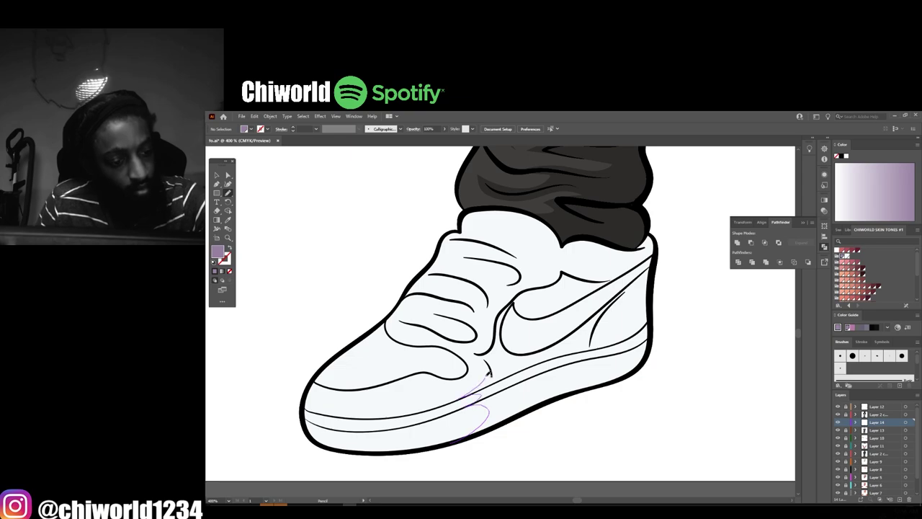
left_click_drag(637, 329, 637, 333)
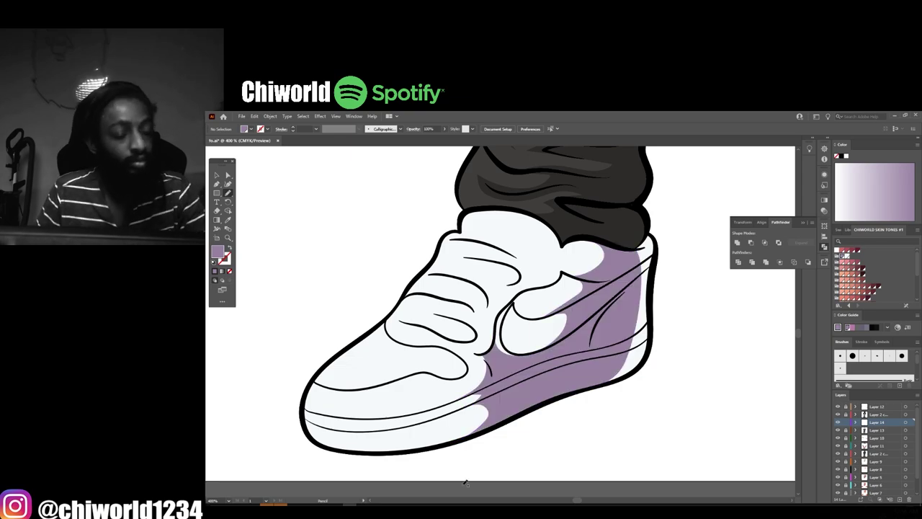
scroll(485, 449, "down", 3)
scroll(486, 449, "up", 2)
scroll(485, 449, "up", 2)
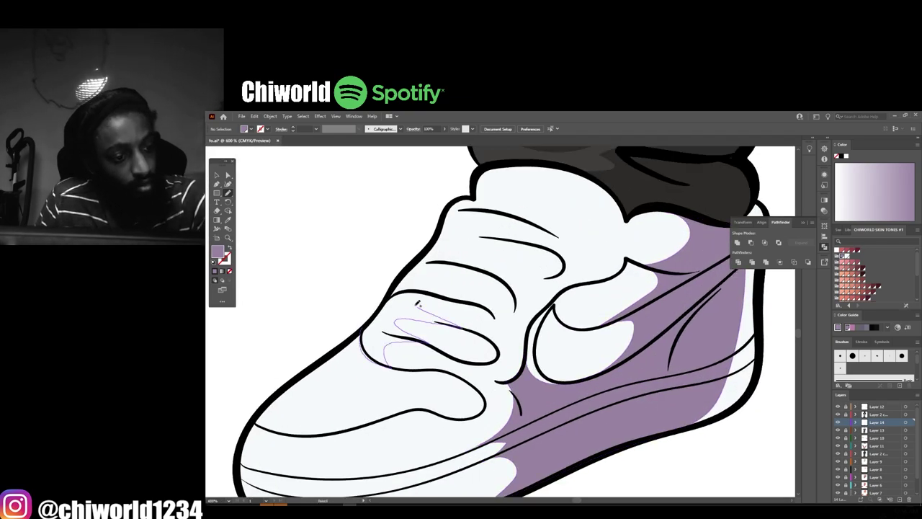
left_click_drag(470, 202, 471, 203)
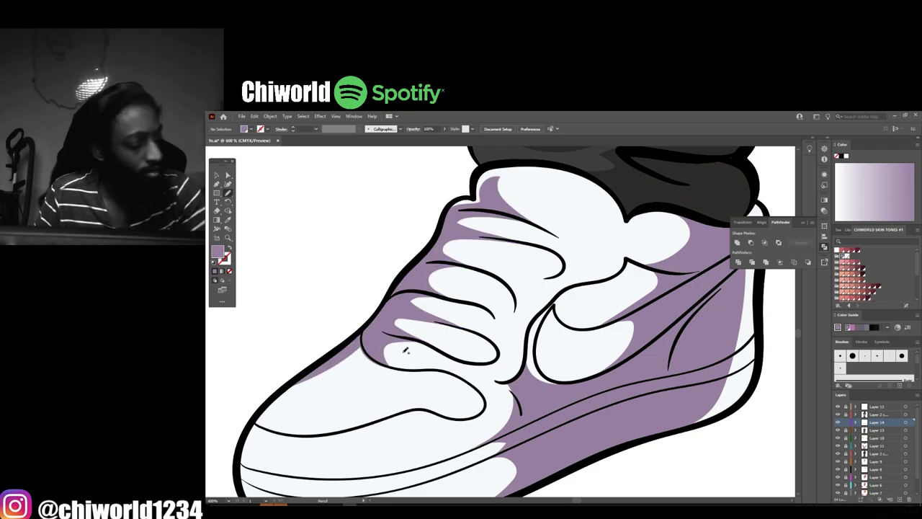
Shade the other sneaker's side and lace area with purple shadow shapes
scroll(495, 393, "down", 3)
scroll(495, 393, "down", 2)
scroll(506, 387, "up", 2)
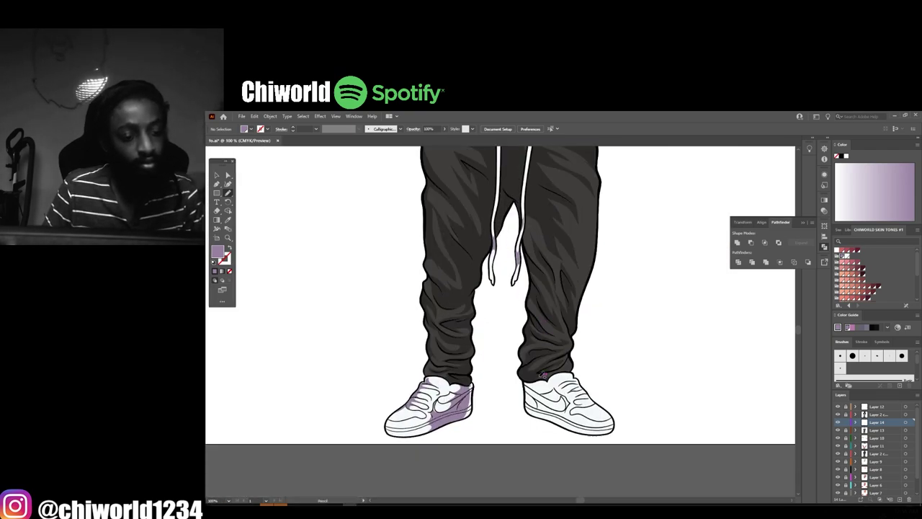
scroll(306, 311, "up", 4)
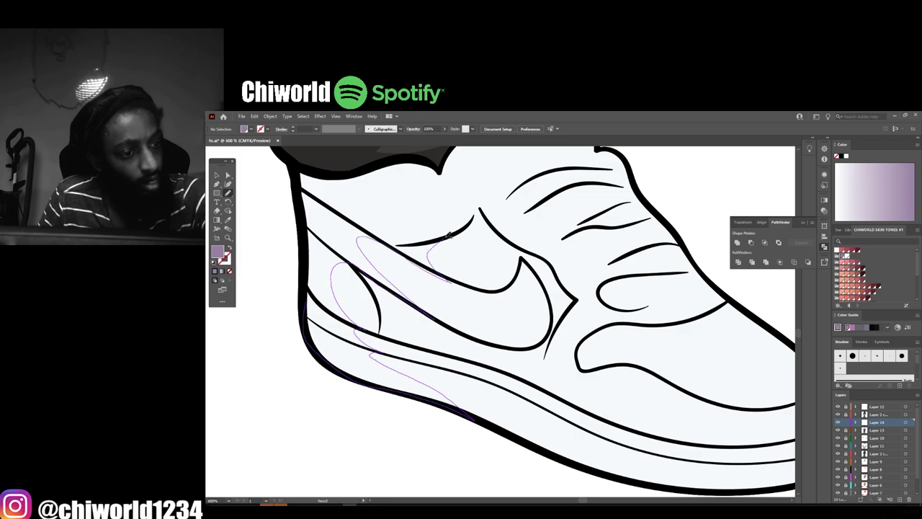
scroll(306, 261, "down", 3)
scroll(375, 404, "up", 3)
scroll(504, 360, "up", 2)
left_click_drag(624, 410, 612, 376)
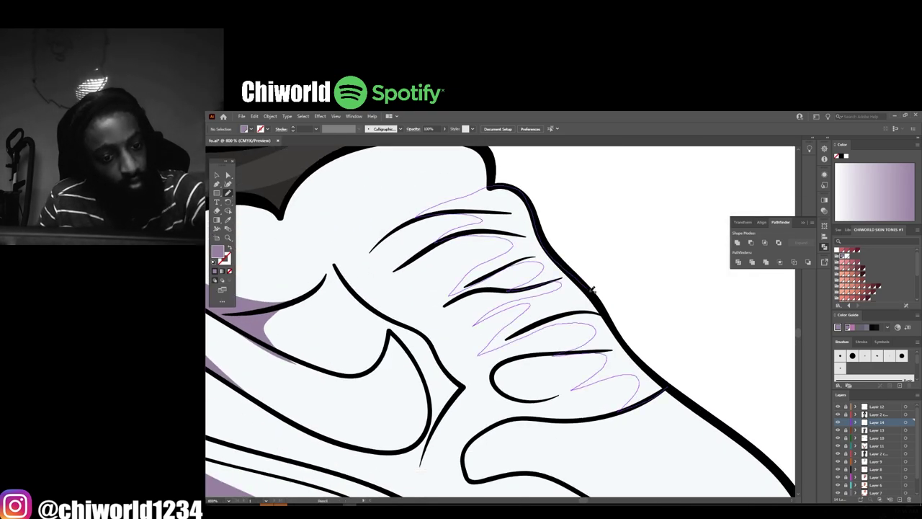
left_click_drag(592, 290, 592, 291)
scroll(707, 441, "down", 3)
scroll(675, 432, "down", 2)
scroll(677, 425, "up", 5)
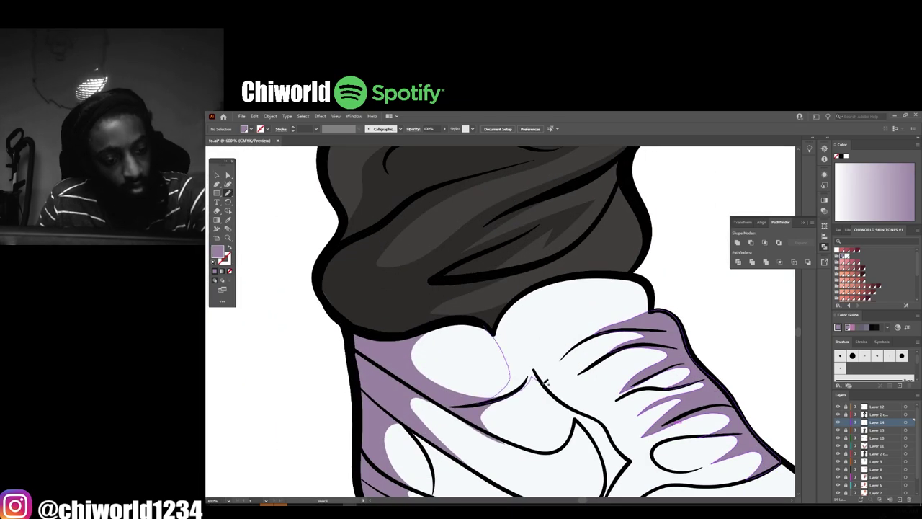
scroll(625, 452, "down", 2)
scroll(600, 447, "down", 2)
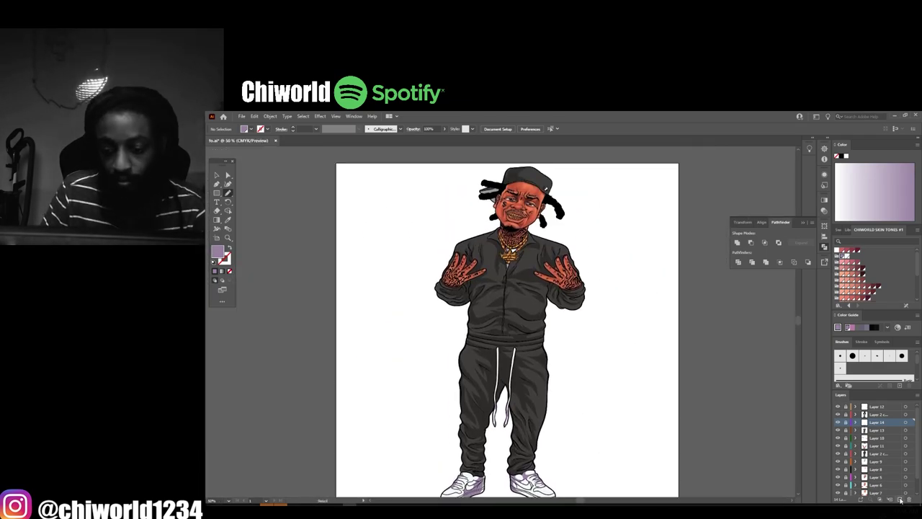
Reset to default black and white colours and make white the drawing colour
left_click(242, 116)
key("Escape")
key("shift+x")
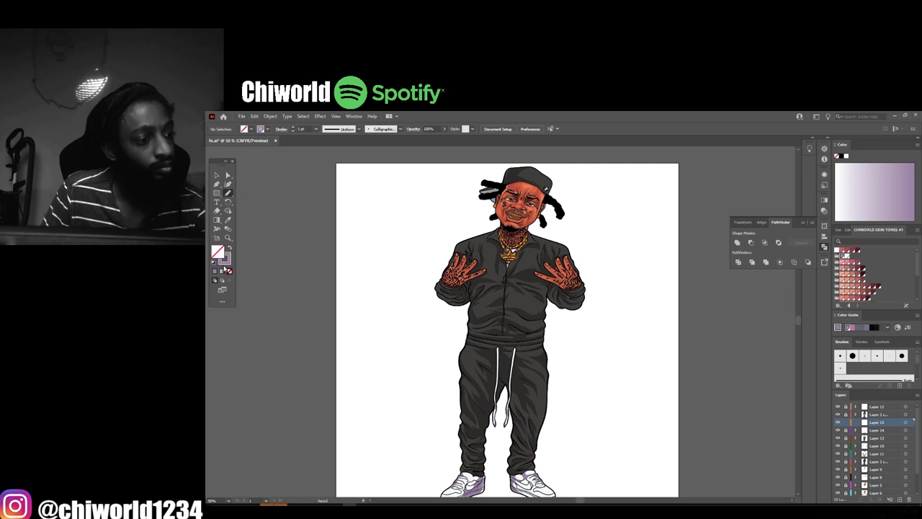
left_click(215, 262)
key("ctrl+equal")
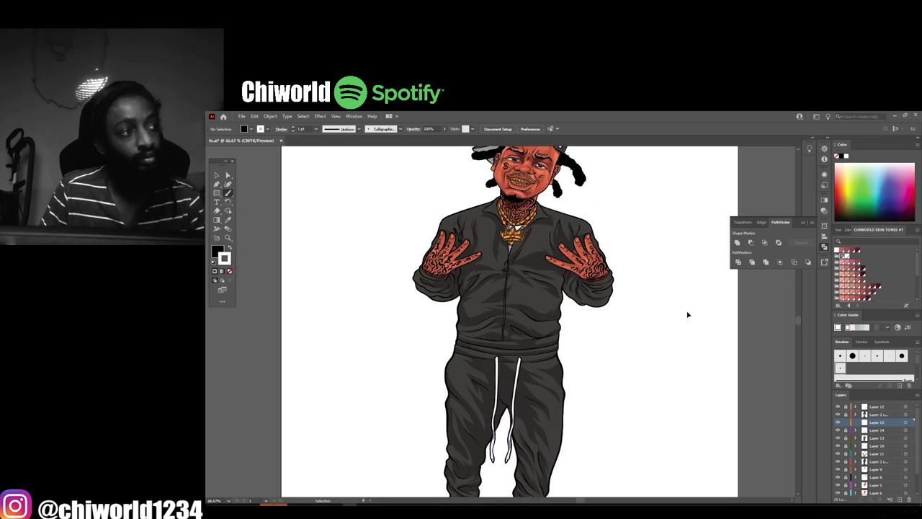
Brush the crown's white inner outlines: base band, centre spike and far-right spike
key("ctrl+equal")
key("ctrl+equal")
key("ctrl+equal")
scroll(685, 311, "up", 1)
left_click_drag(501, 348, 540, 346)
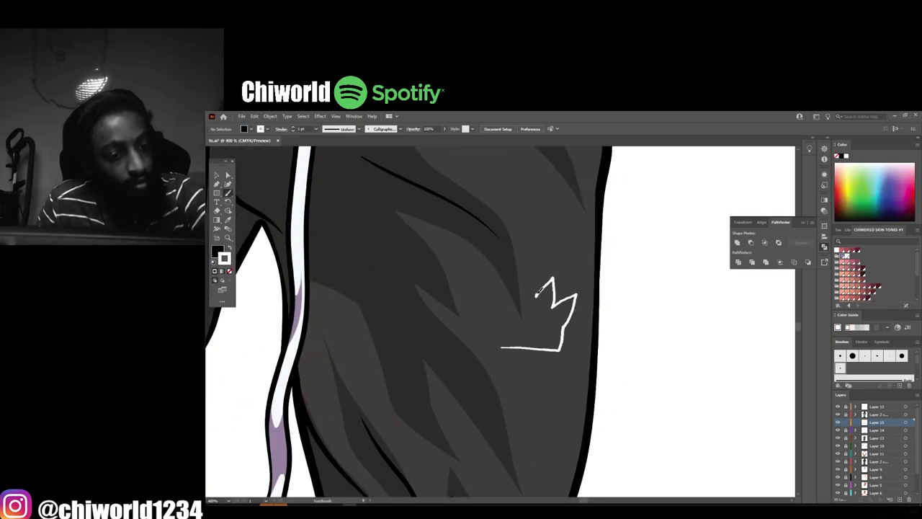
left_click_drag(482, 326, 502, 348)
key("ctrl+0")
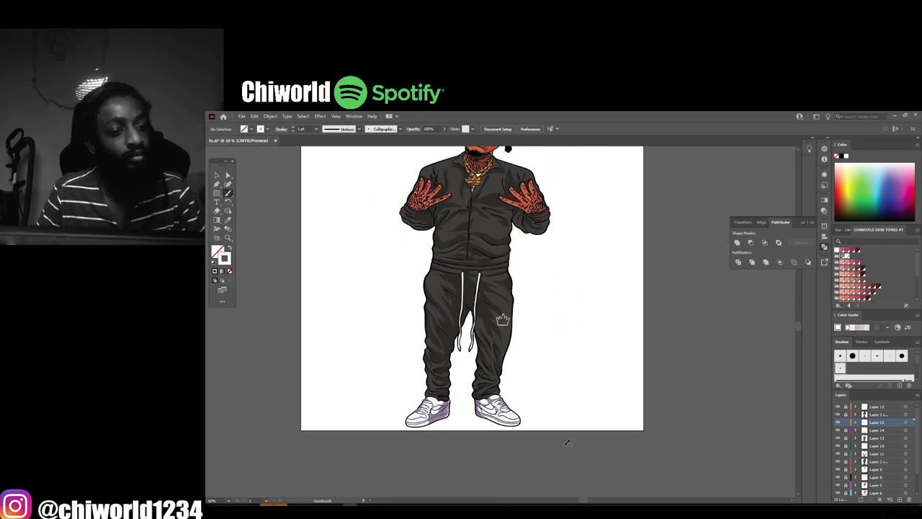
key("ctrl+equal")
key("ctrl+equal")
key("ctrl+equal")
left_click_drag(499, 394, 539, 397)
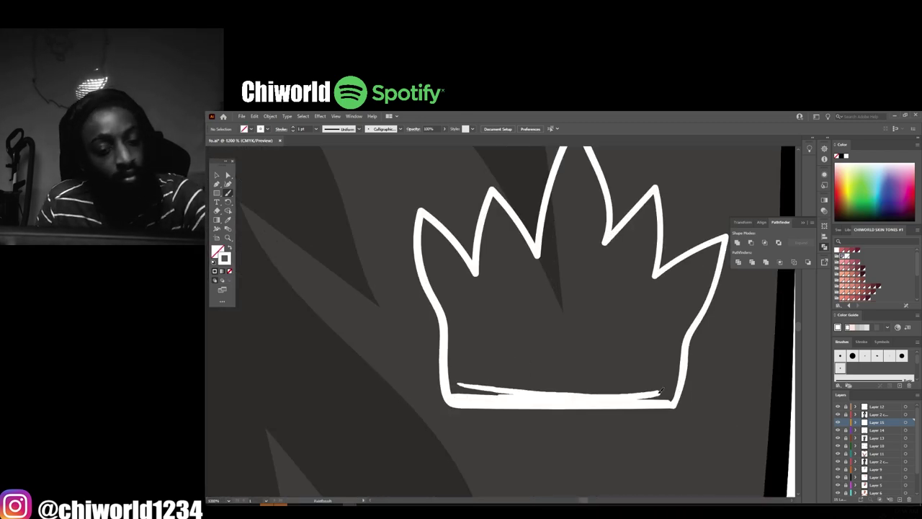
mouse_move(461, 379)
left_mouse_down()
mouse_move(496, 309)
mouse_move(455, 370)
left_mouse_up()
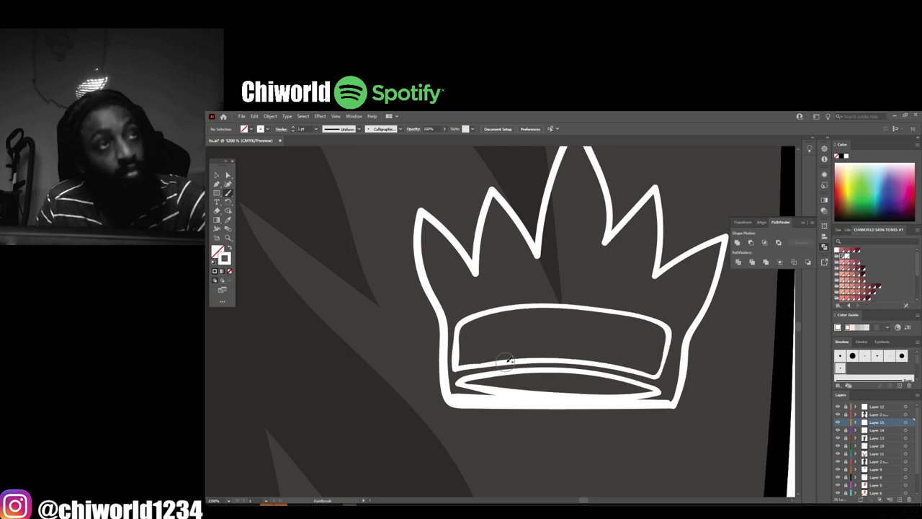
scroll(504, 338, "up", 1)
mouse_move(547, 337)
left_mouse_down()
mouse_move(641, 267)
mouse_move(605, 345)
mouse_move(490, 343)
mouse_move(450, 353)
left_mouse_up()
left_click_drag(652, 346, 659, 328)
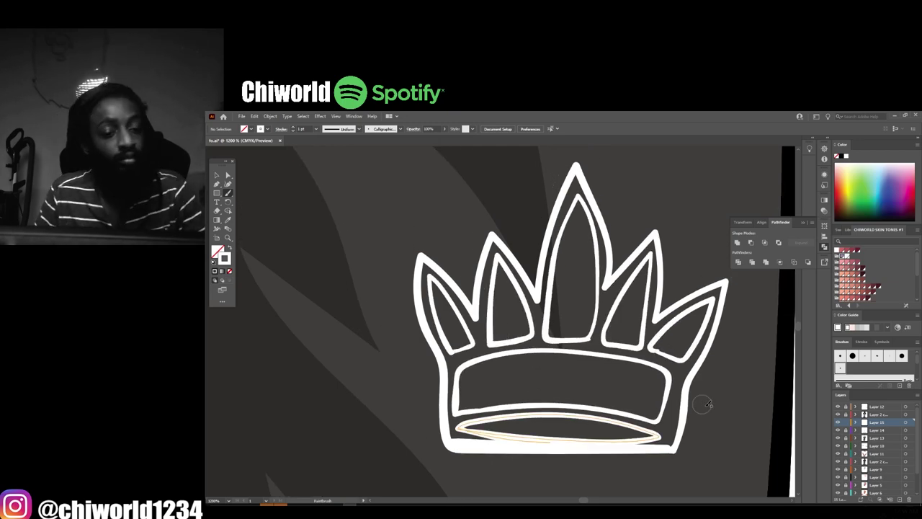
key("ctrl+0")
Duplicate the white crown onto the pants leg and the jacket chest
scroll(638, 345, "up", 5)
scroll(576, 379, "up", 2)
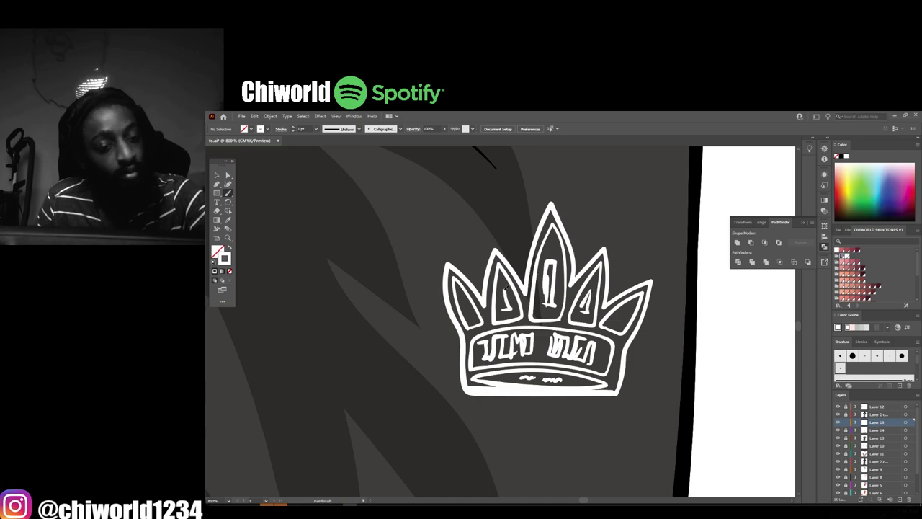
scroll(632, 420, "down", 5)
scroll(584, 399, "up", 2)
key("v")
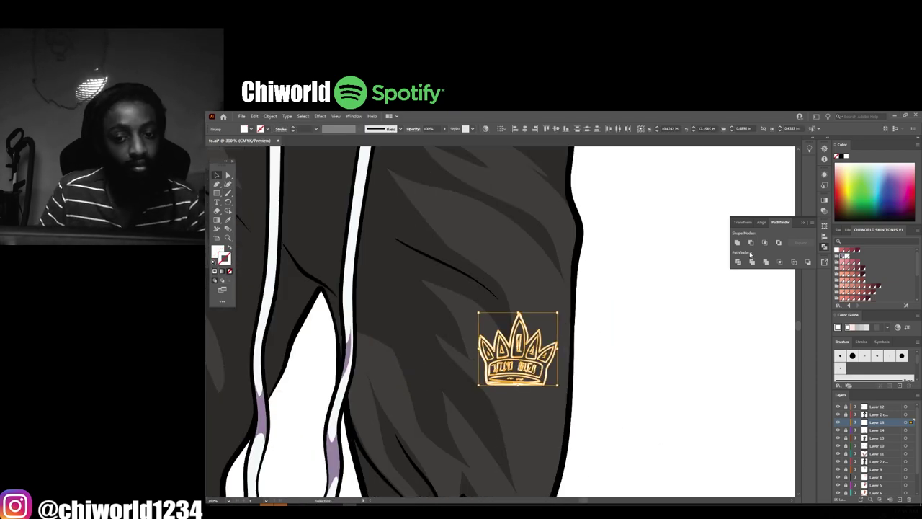
left_click_drag(551, 356, 508, 213)
scroll(504, 346, "down", 3)
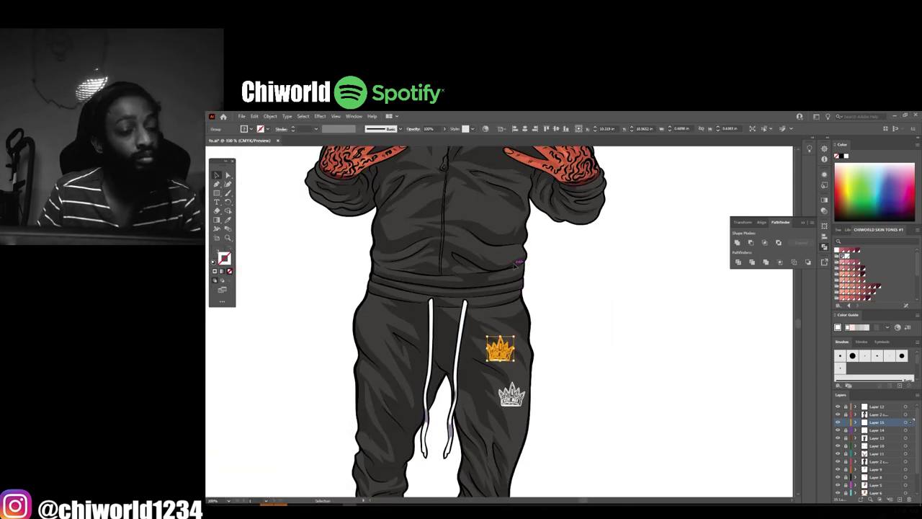
mouse_move(511, 484)
left_mouse_down()
mouse_move(508, 261)
mouse_move(502, 274)
left_mouse_up()
scroll(641, 346, "down", 3)
scroll(641, 345, "up", 3)
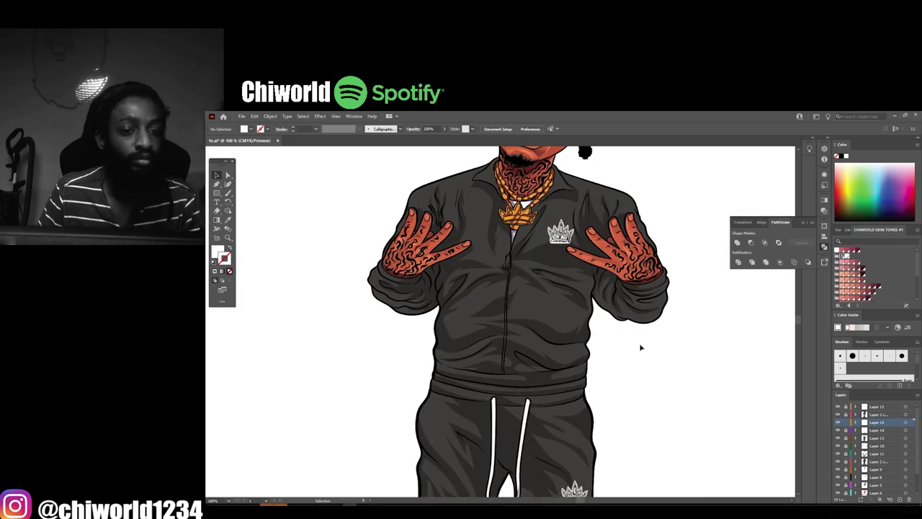
scroll(639, 346, "up", 1)
scroll(639, 346, "down", 2)
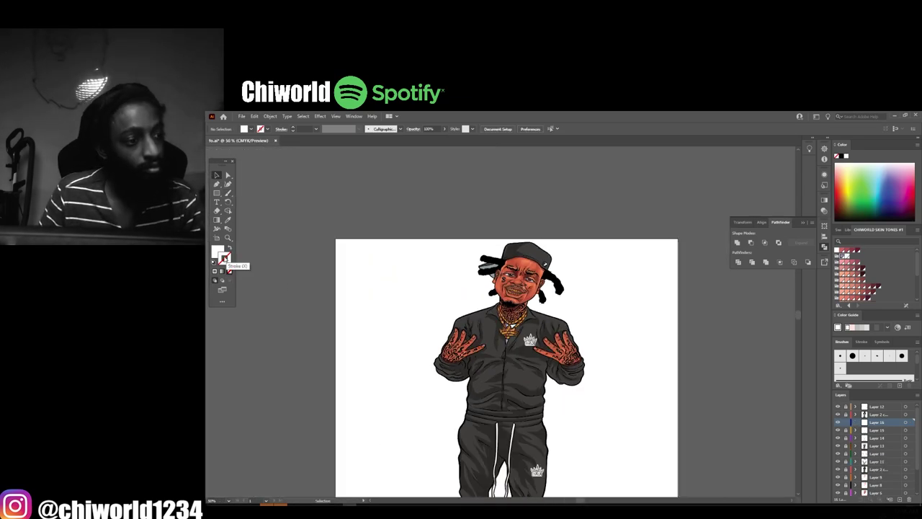
Pick a light peach fill in the Color Picker and swap the fill and stroke colours
double_click(217, 251)
left_click_drag(574, 303, 574, 346)
left_click(497, 268)
left_click(643, 264)
scroll(502, 336, "up", 8)
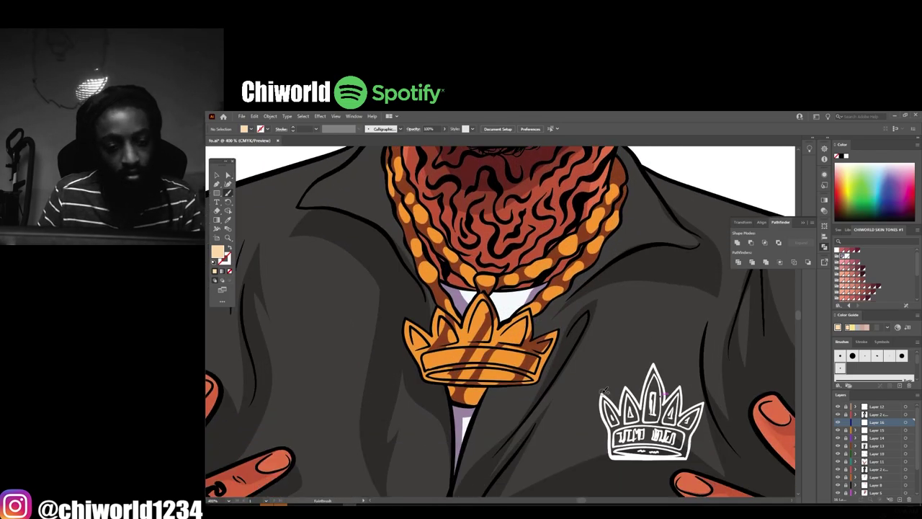
scroll(461, 375, "up", 3)
key("shift+x")
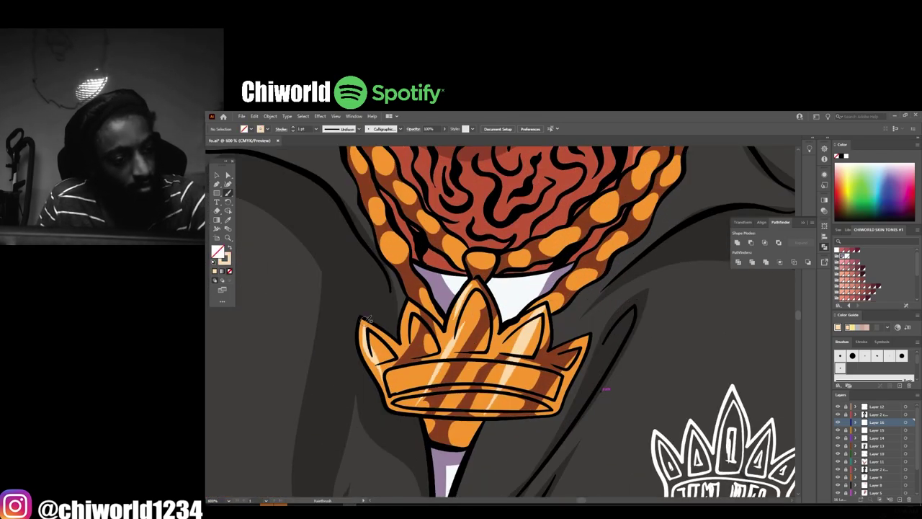
Fit the whole figure in view and set the fill to light grey (H 199°, S 7%, B 61%)
scroll(367, 318, "up", 2)
scroll(483, 325, "up", 1)
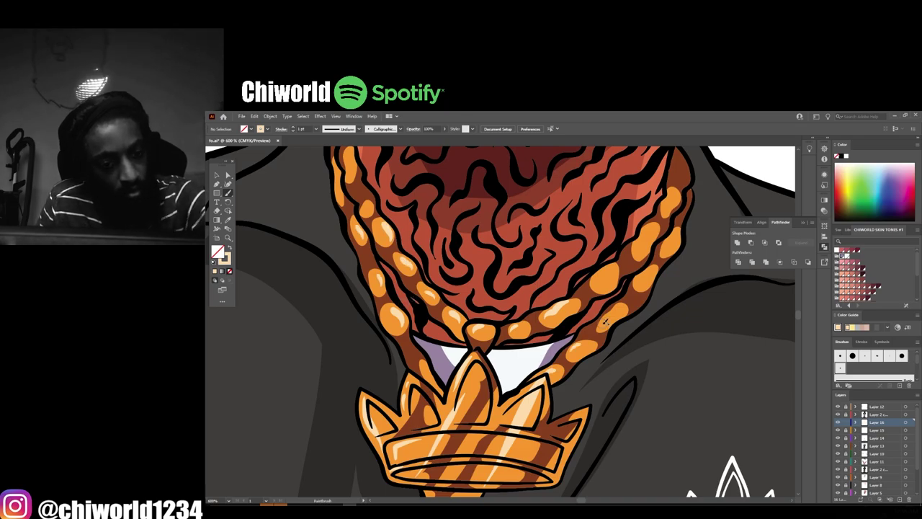
scroll(677, 240, "up", 1)
key("ctrl+0")
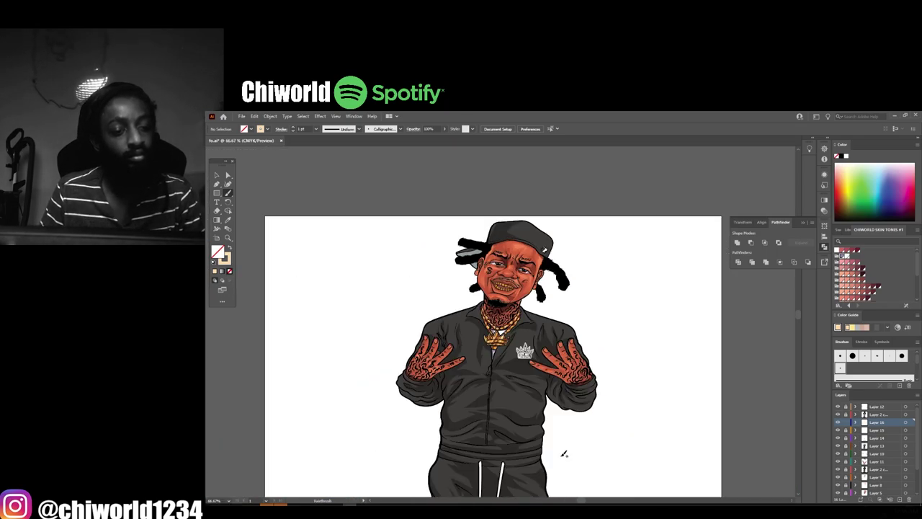
scroll(496, 317, "up", 10)
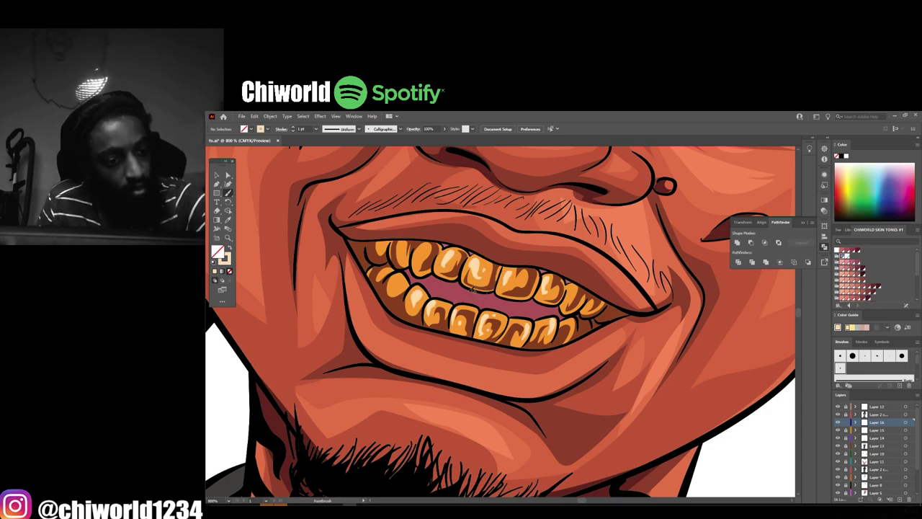
key("ctrl+0")
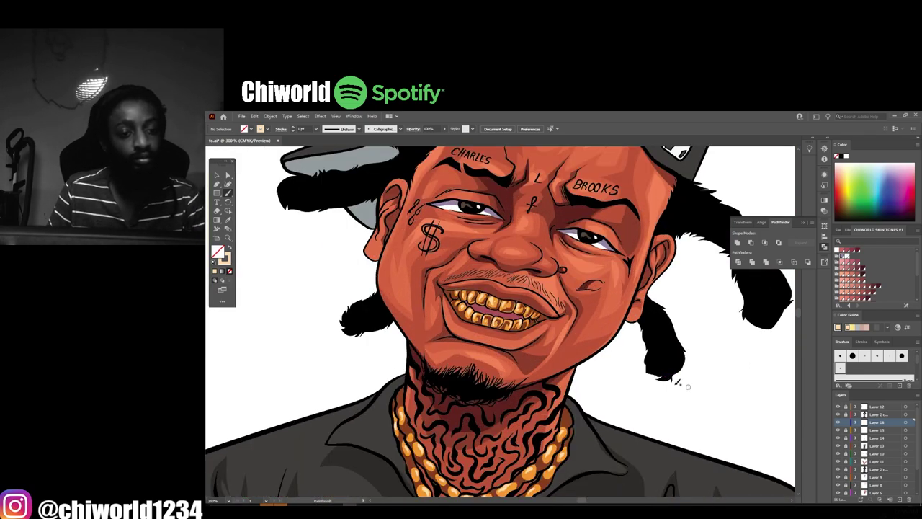
key("ctrl+0")
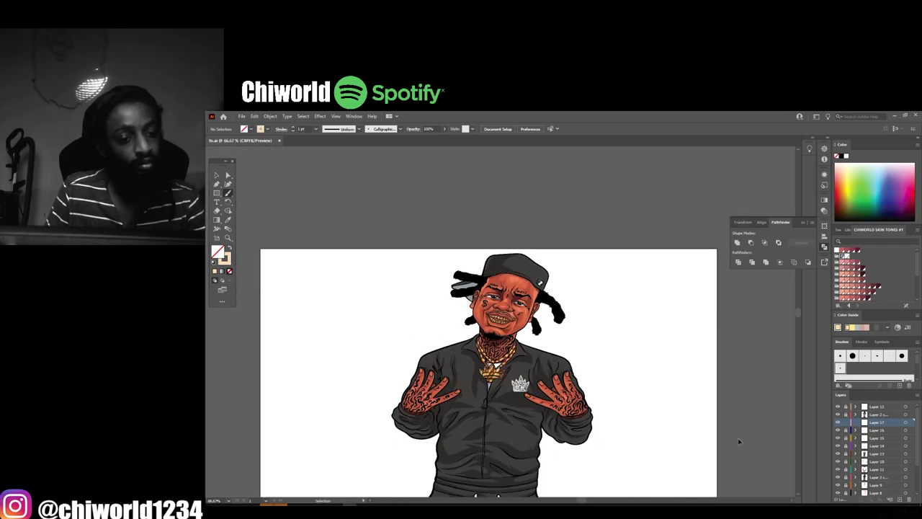
scroll(644, 395, "down", 1)
scroll(645, 395, "up", 8)
scroll(644, 395, "down", 2)
double_click(218, 250)
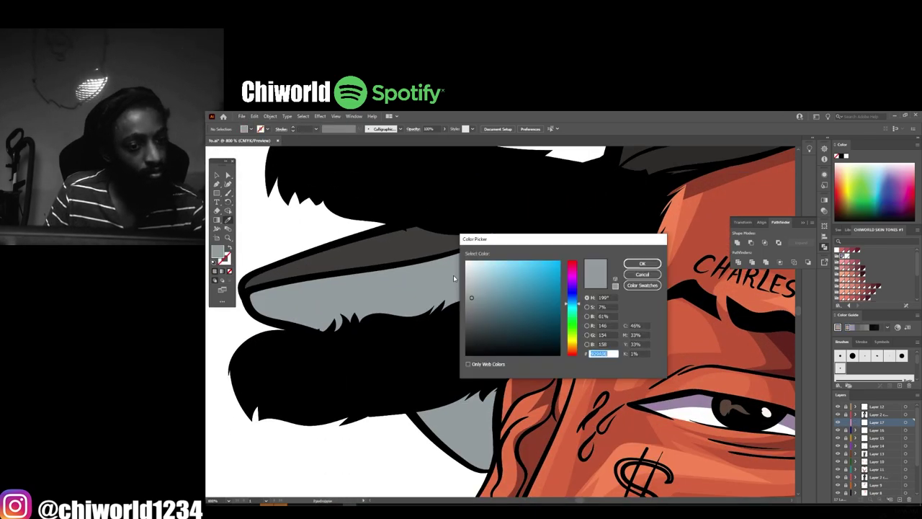
key("Return")
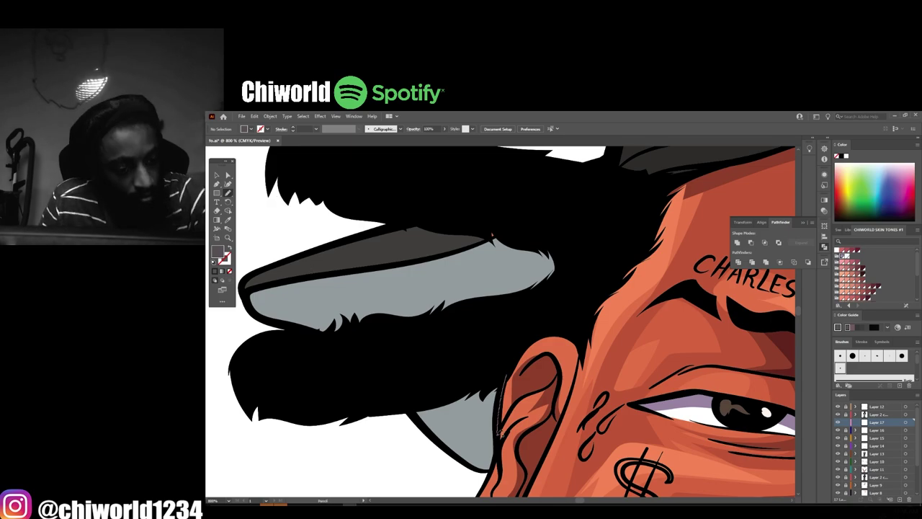
scroll(526, 222, "down", 4)
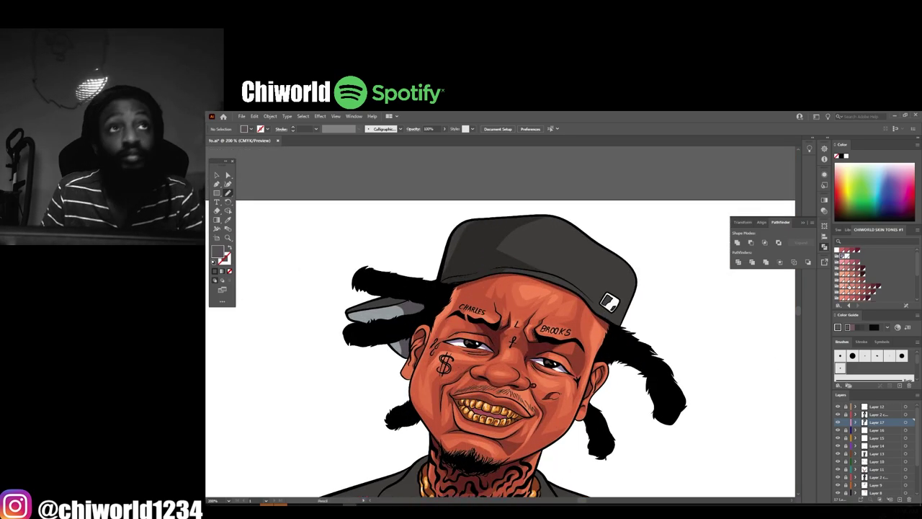
Draw a reddish upper lip shape along the teeth
left_click(857, 250)
scroll(487, 422, "up", 3)
scroll(487, 423, "up", 3)
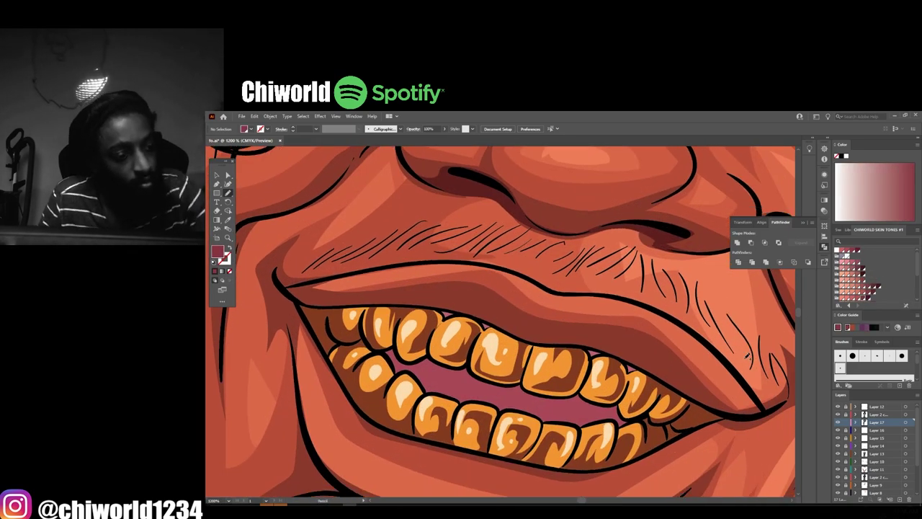
left_click_drag(299, 297, 510, 331)
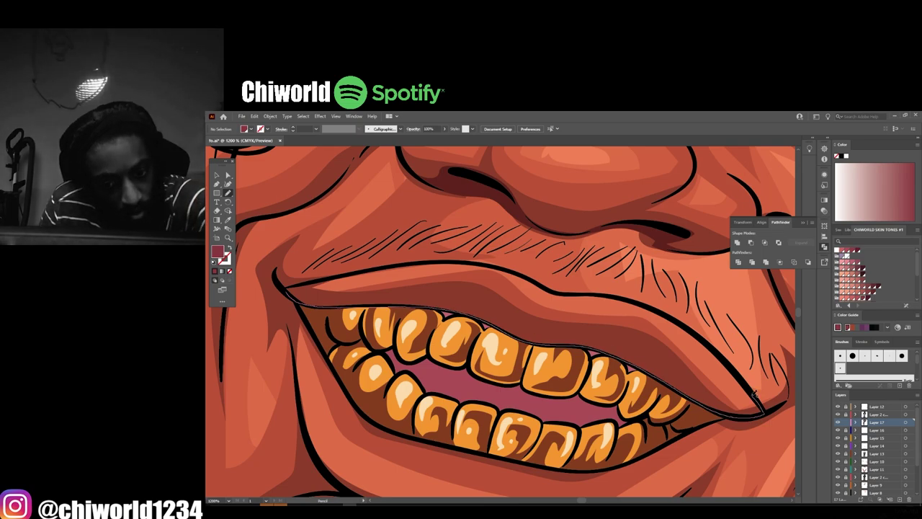
left_click_drag(307, 280, 297, 287)
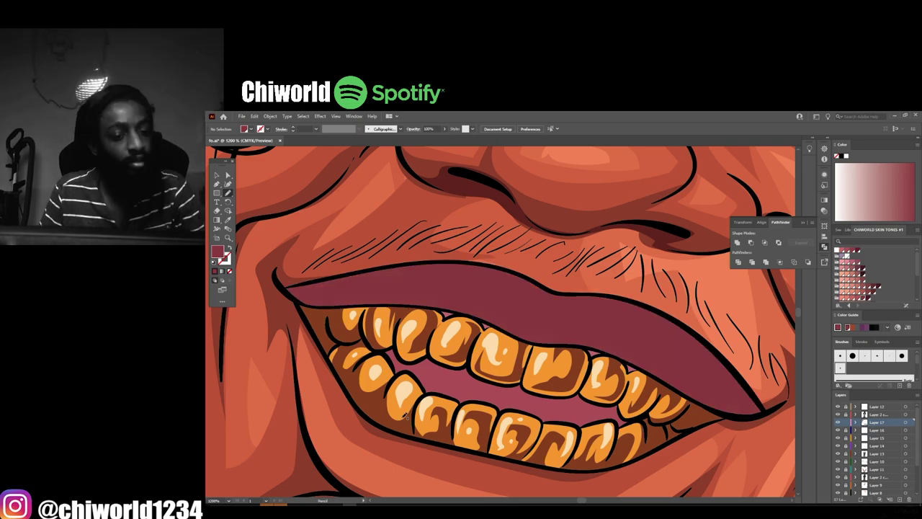
Draw the lower lip outline under the teeth and zoom in on the face
key("ctrl+0")
scroll(508, 332, "up", 6)
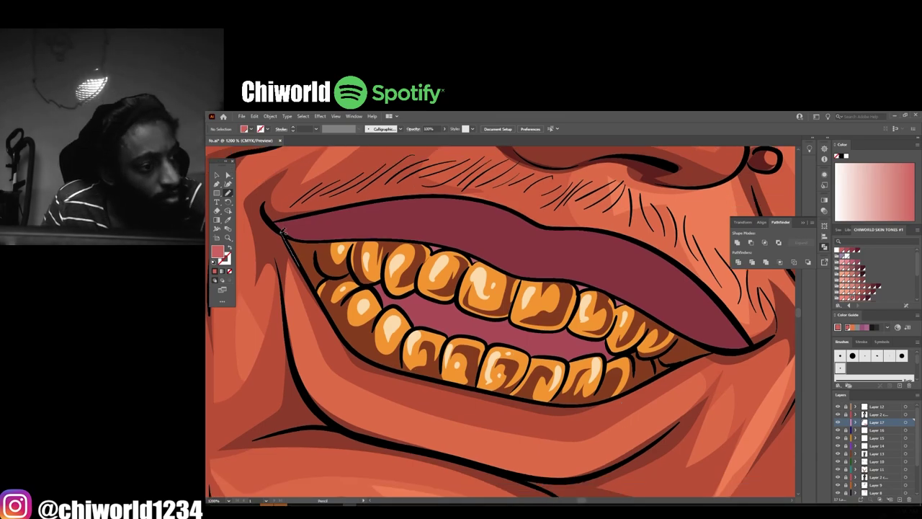
mouse_move(302, 372)
left_mouse_down()
mouse_move(504, 472)
mouse_move(738, 353)
left_mouse_up()
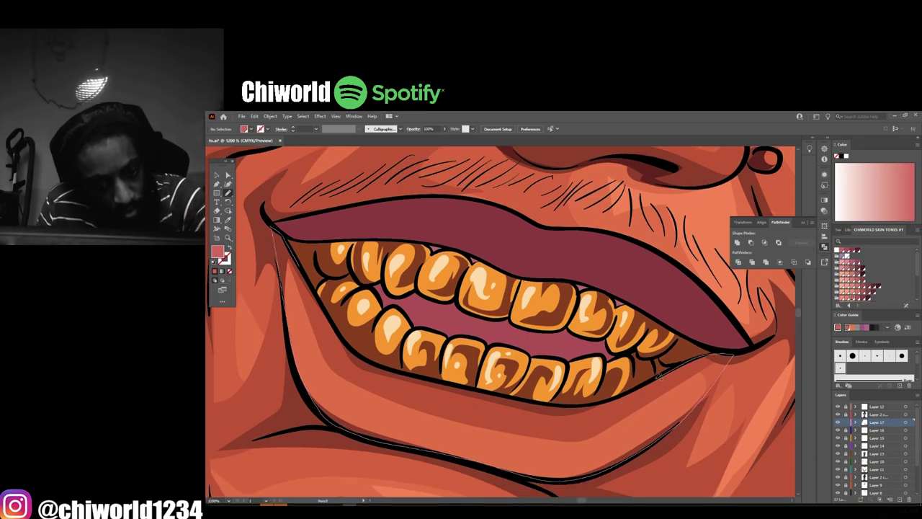
key("ctrl+minus")
key("ctrl+minus")
key("ctrl+minus")
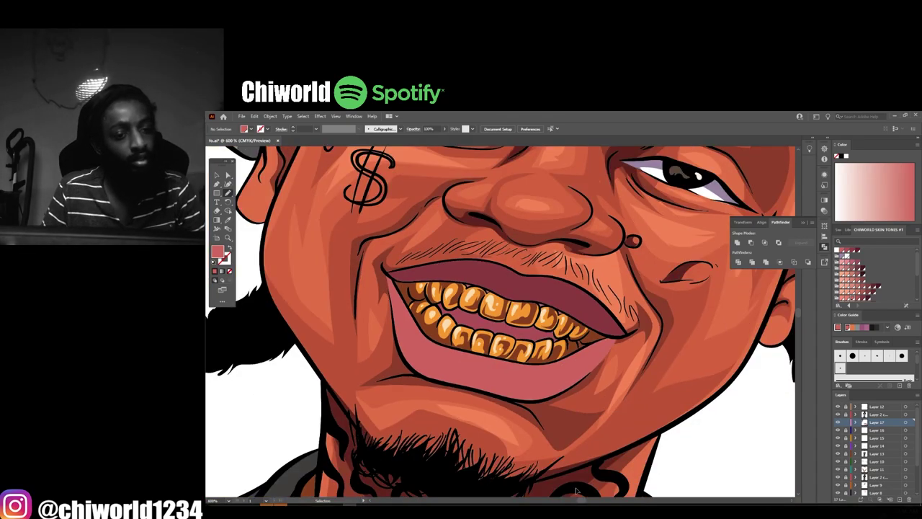
key("ctrl+0")
key("ctrl+plus")
key("ctrl+plus")
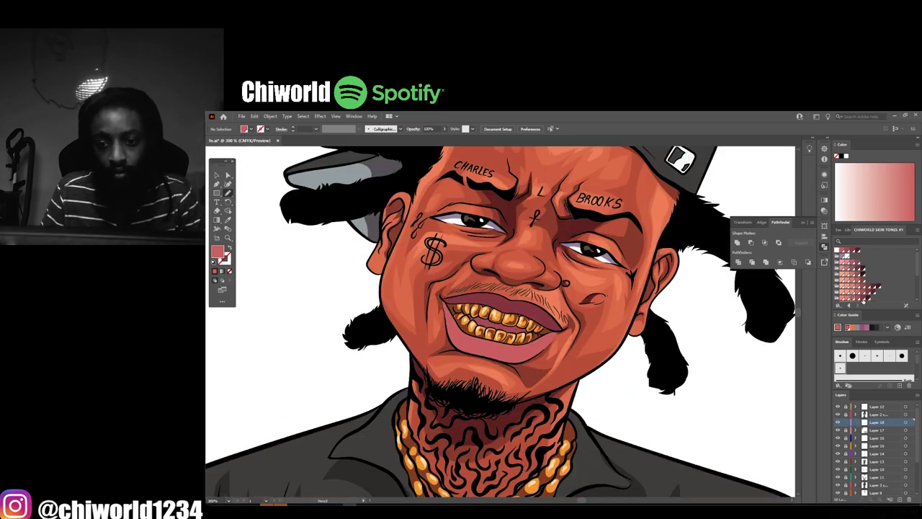
Compare dark red and lighter red swatches, settling on a lighter salmon fill for the lips
left_click(868, 286)
key("ctrl+plus")
key("ctrl+plus")
key("ctrl+plus")
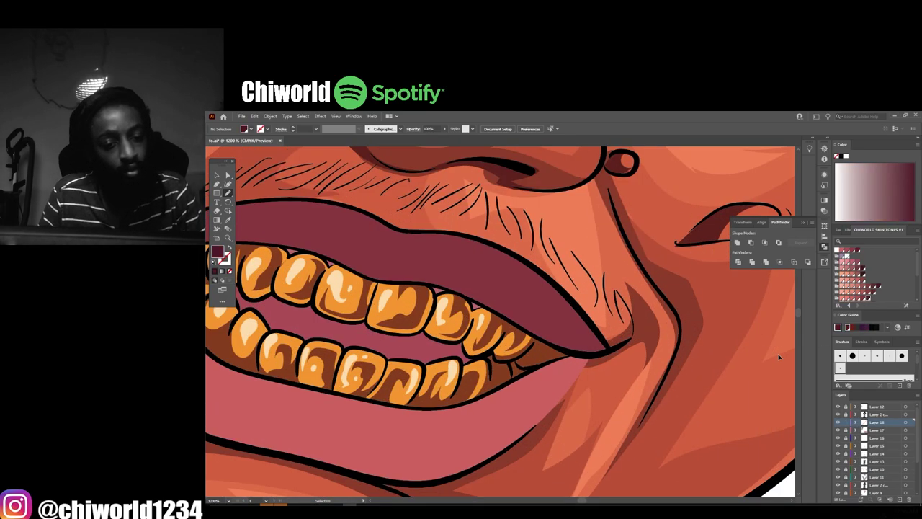
key("ctrl+minus")
key("ctrl+minus")
key("ctrl+minus")
key("ctrl+plus")
key("ctrl+plus")
key("ctrl+plus")
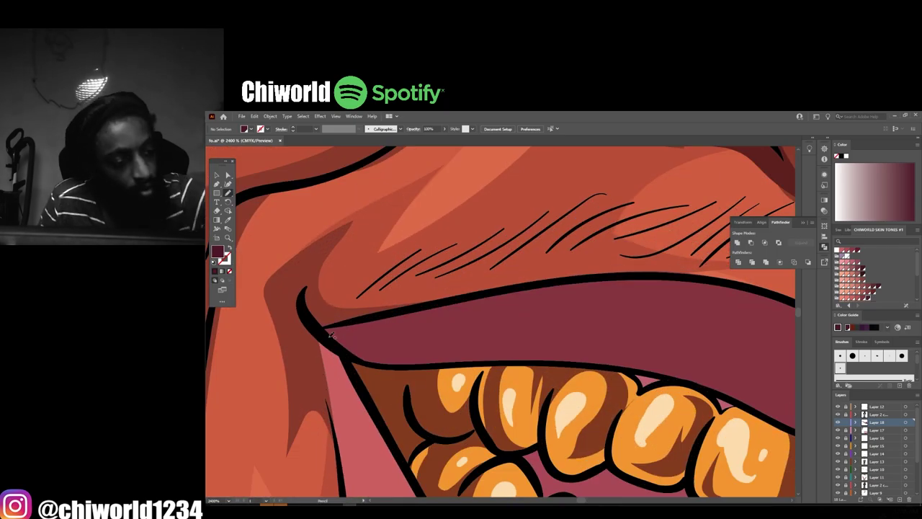
key("ctrl+minus")
key("ctrl+minus")
key("ctrl+minus")
key("ctrl+plus")
key("ctrl+plus")
key("ctrl+plus")
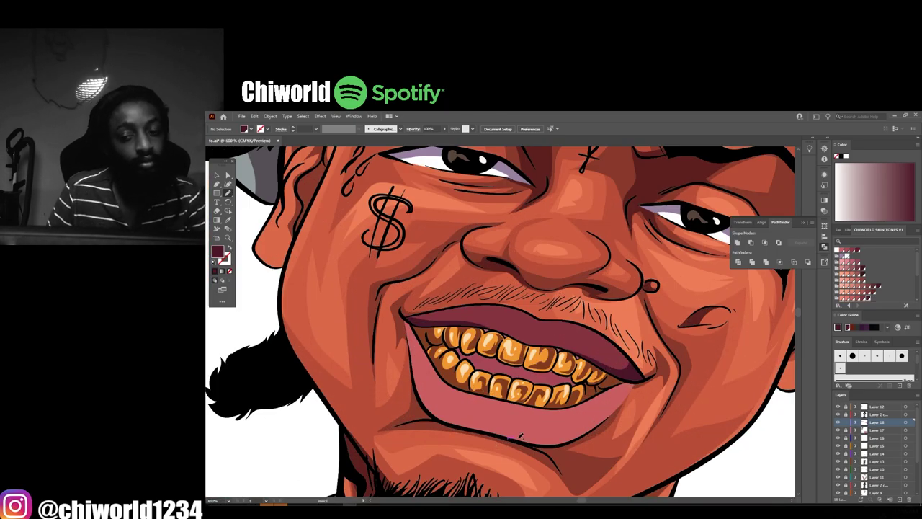
left_click(857, 296)
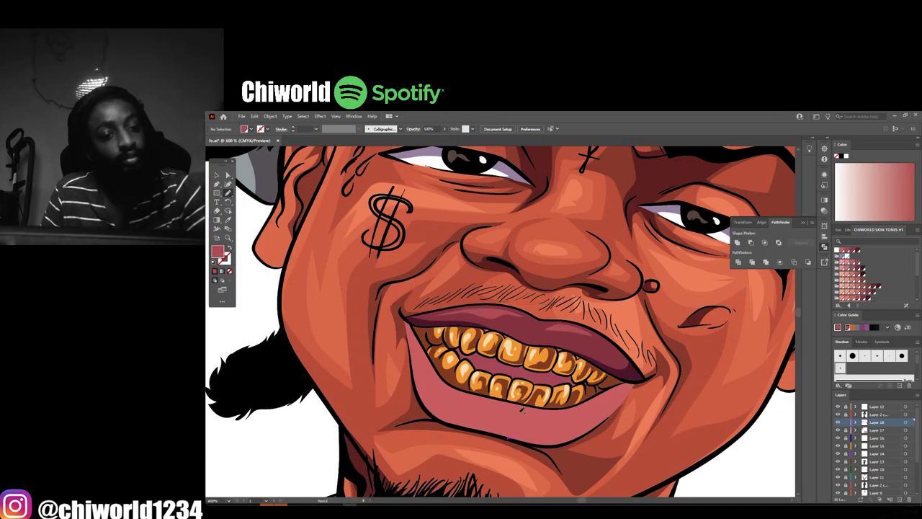
key("ctrl+minus")
key("ctrl+minus")
key("ctrl+minus")
left_click(848, 302)
key("ctrl+plus")
key("ctrl+plus")
key("ctrl+plus")
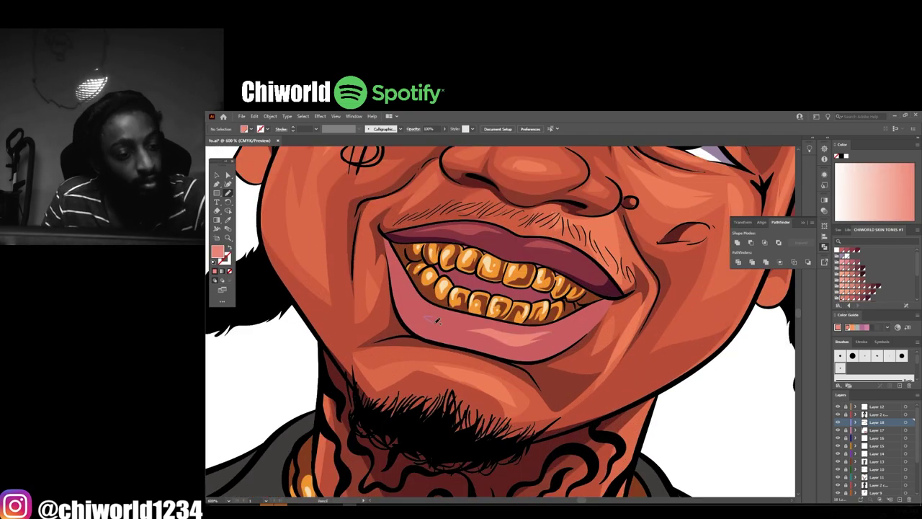
key("ctrl+minus")
key("ctrl+minus")
key("ctrl+minus")
key("ctrl+minus")
key("ctrl+plus")
key("ctrl+plus")
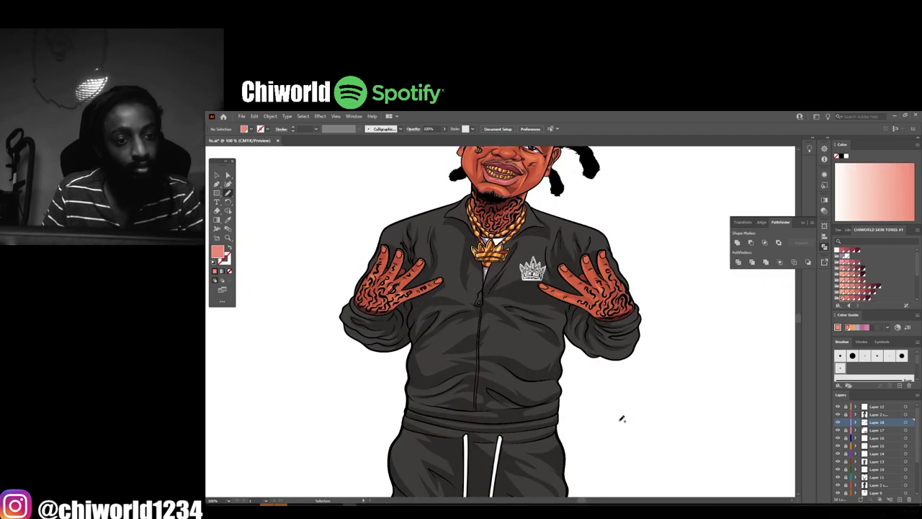
key("ctrl+plus")
key("ctrl+plus")
Load the Neutrals gradient library and apply a brown gradient fill with extra stops removed
left_click(839, 305)
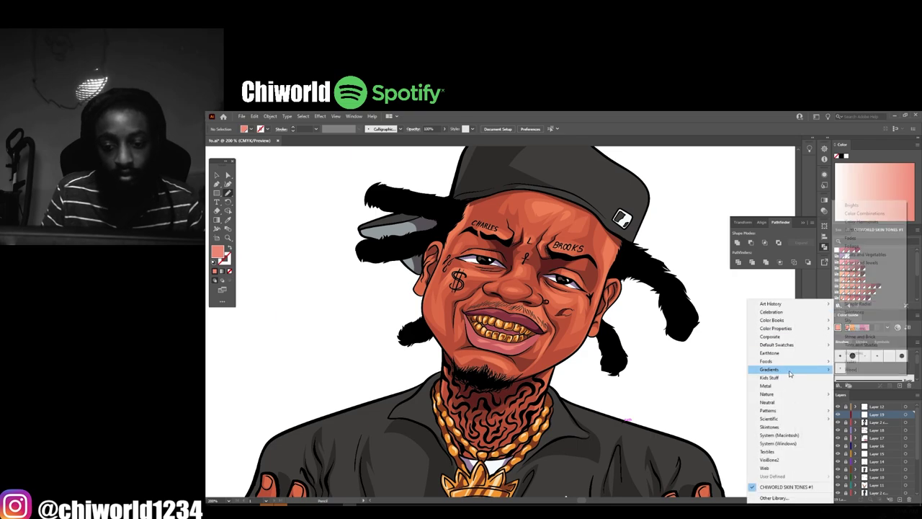
left_click(727, 360)
left_click(850, 250)
left_click_drag(787, 260, 786, 288)
Edit the gradient stop colours and midpoint into a dark black-to-brown blend
double_click(769, 258)
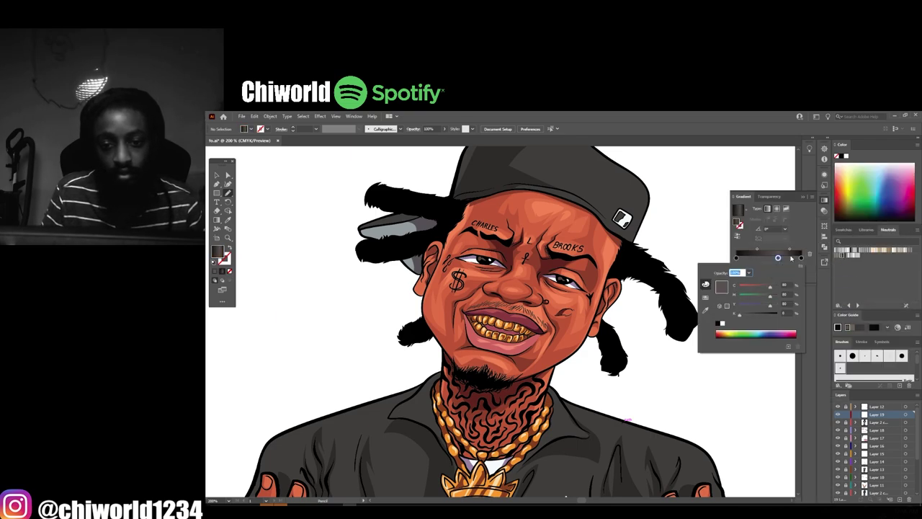
double_click(772, 258)
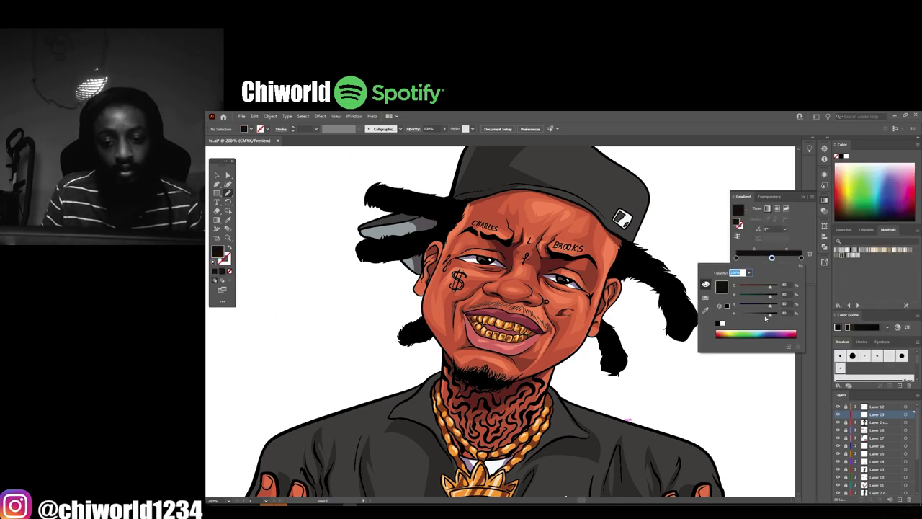
left_click(781, 251)
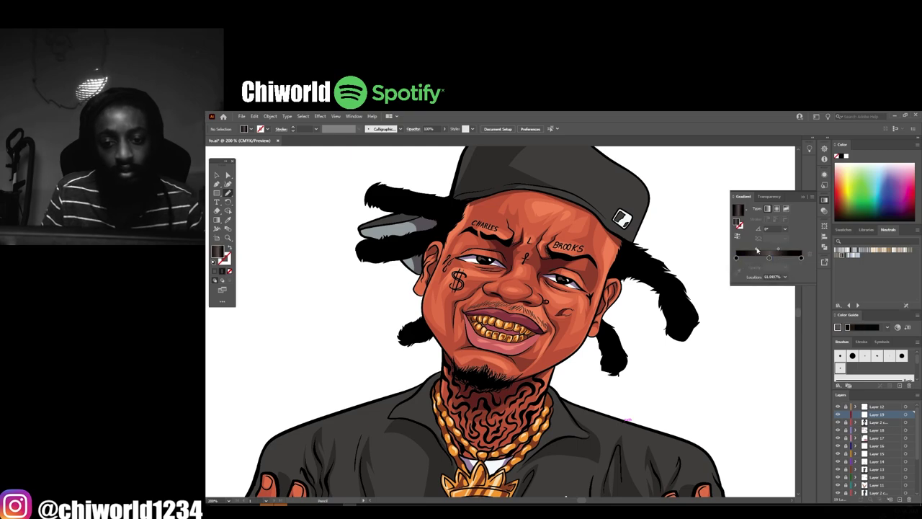
double_click(768, 257)
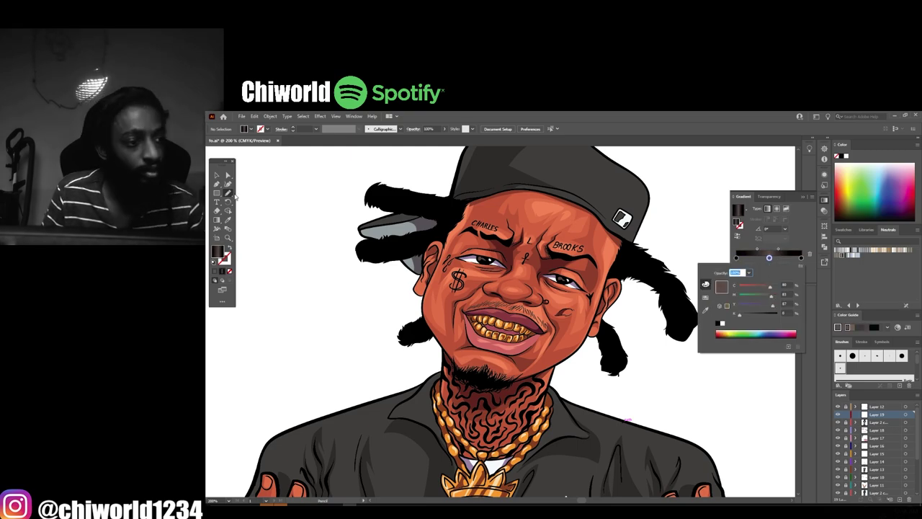
Switch to the Paintbrush and scroll around the dreadlocks to prepare for shading
left_click_drag(228, 193, 252, 195)
scroll(497, 395, "up", 2)
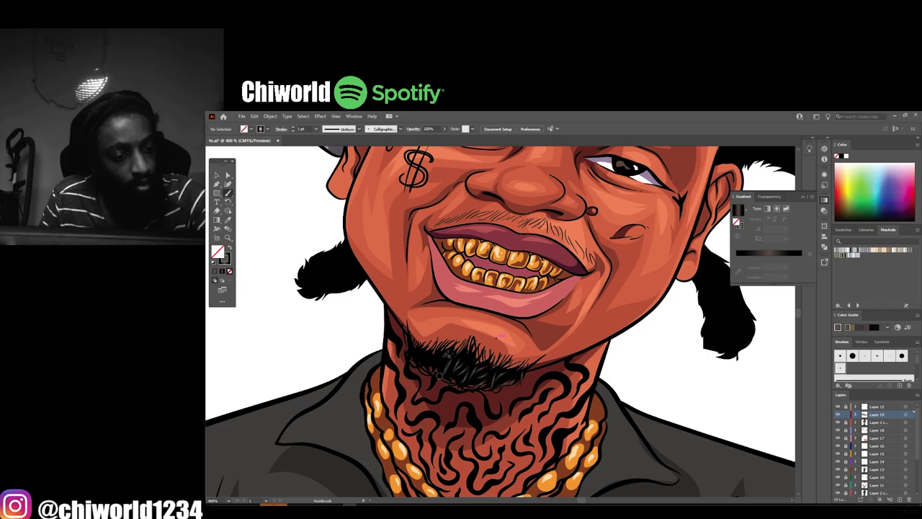
scroll(502, 335, "down", 3)
scroll(502, 336, "up", 2)
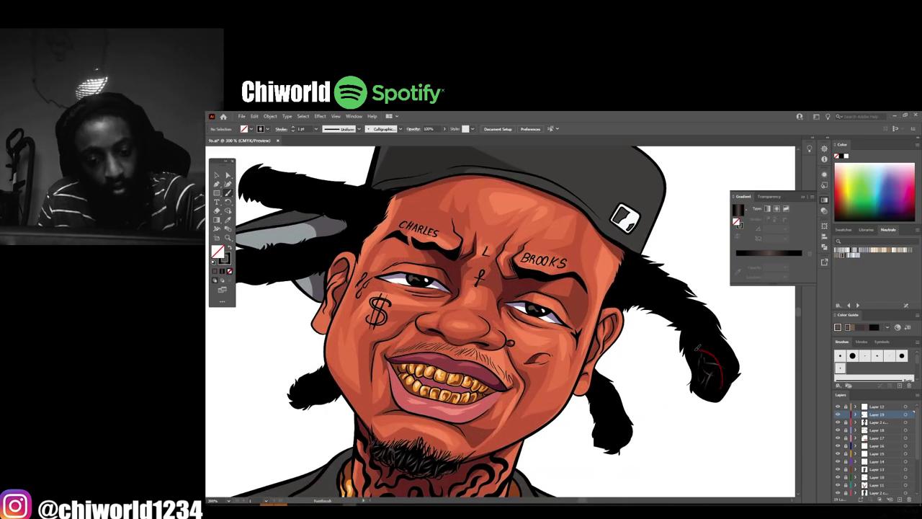
scroll(643, 272, "down", 3)
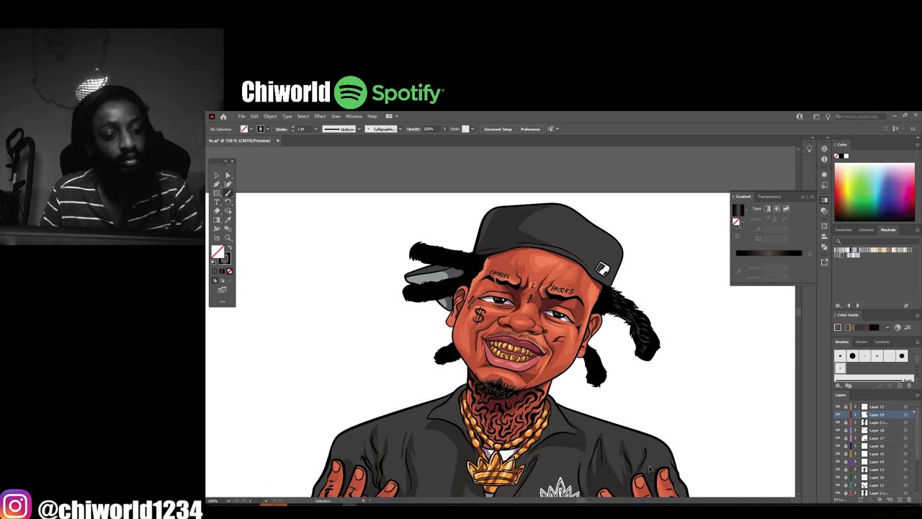
scroll(703, 470, "up", 3)
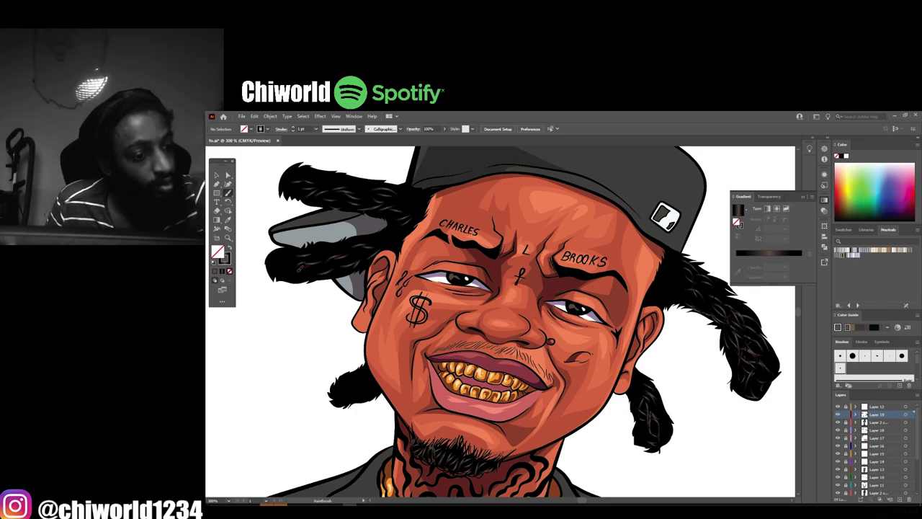
scroll(301, 266, "down", 2)
scroll(570, 426, "down", 3)
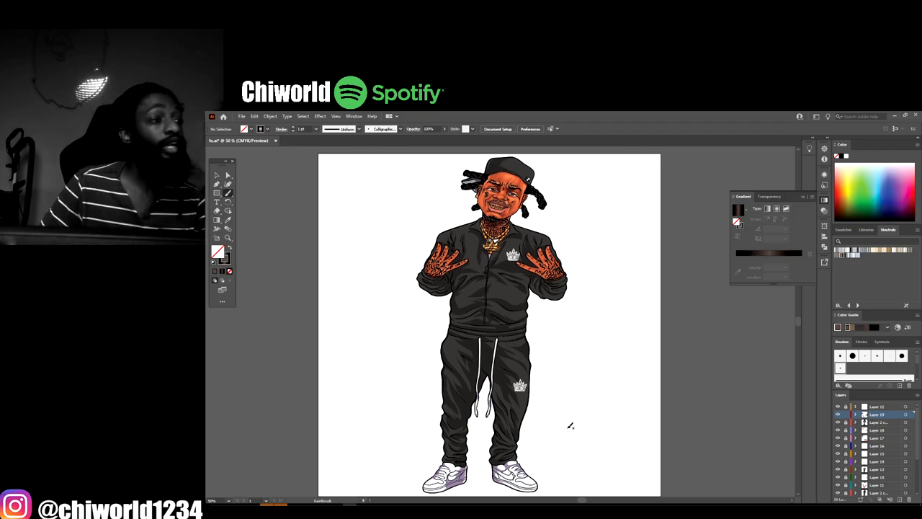
scroll(569, 425, "up", 1)
scroll(570, 424, "up", 1)
scroll(568, 431, "up", 1)
scroll(565, 431, "up", 2)
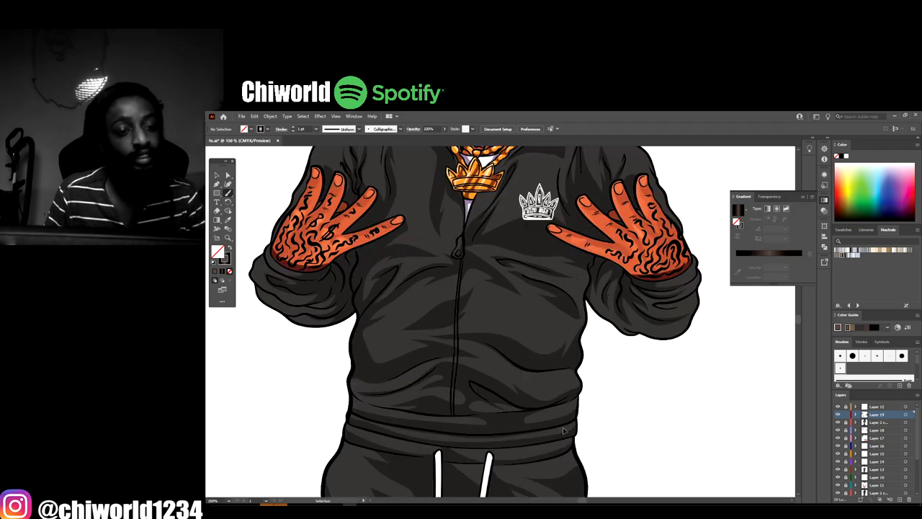
scroll(564, 430, "up", 3)
scroll(561, 429, "up", 3)
scroll(554, 425, "up", 3)
scroll(547, 419, "up", 1)
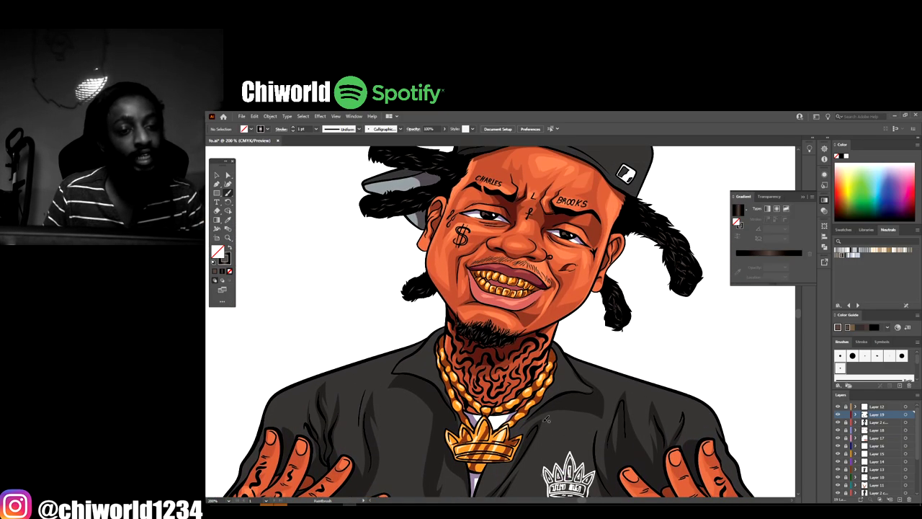
scroll(546, 420, "up", 2)
scroll(546, 419, "up", 2)
scroll(546, 420, "up", 2)
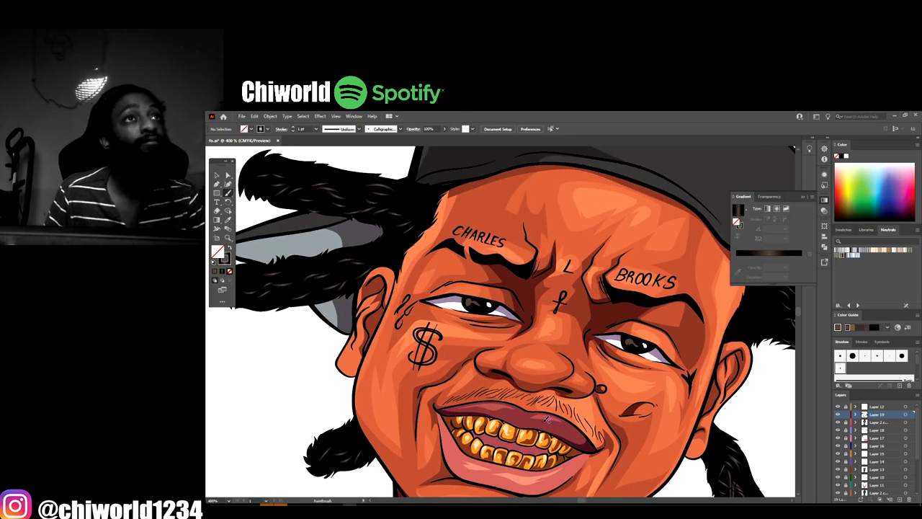
scroll(546, 418, "down", 1)
scroll(546, 419, "down", 2)
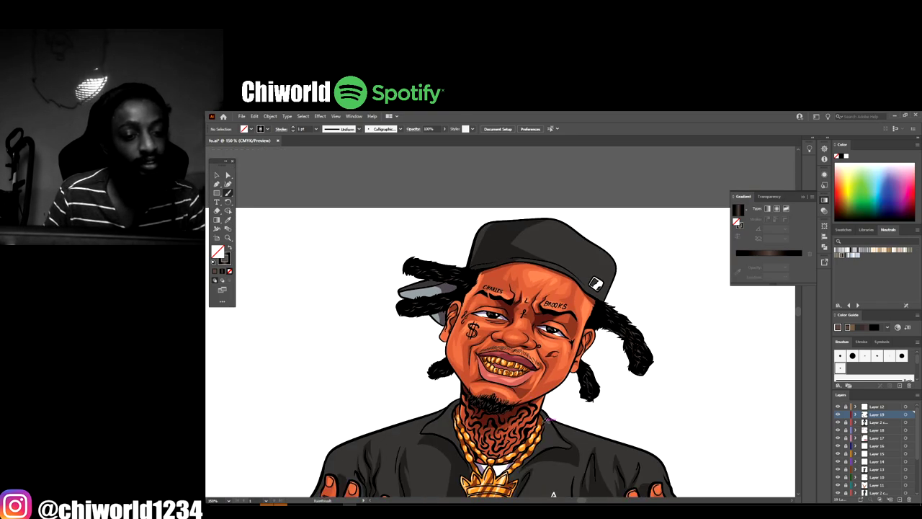
scroll(546, 419, "down", 1)
scroll(546, 419, "down", 1)
scroll(546, 419, "down", 1)
scroll(547, 419, "up", 1)
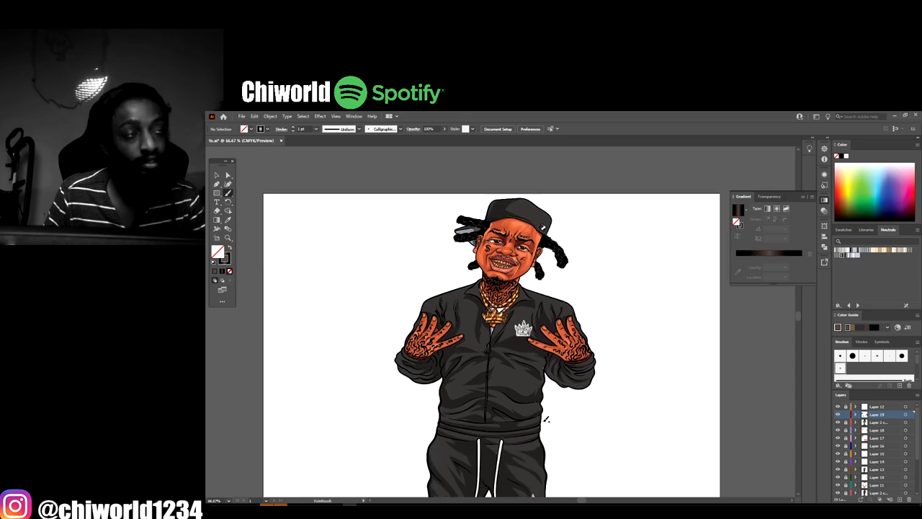
scroll(548, 420, "up", 2)
scroll(547, 419, "up", 1)
scroll(548, 419, "up", 1)
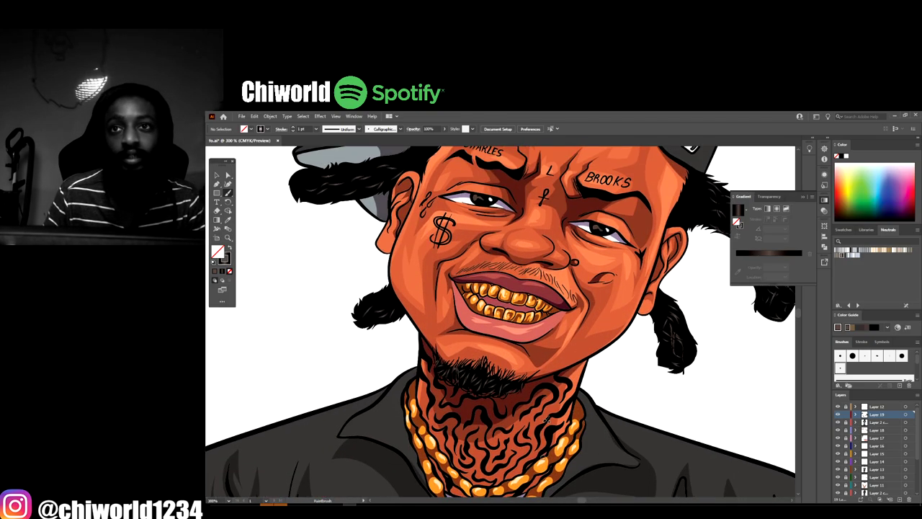
scroll(547, 419, "up", 1)
scroll(546, 419, "up", 1)
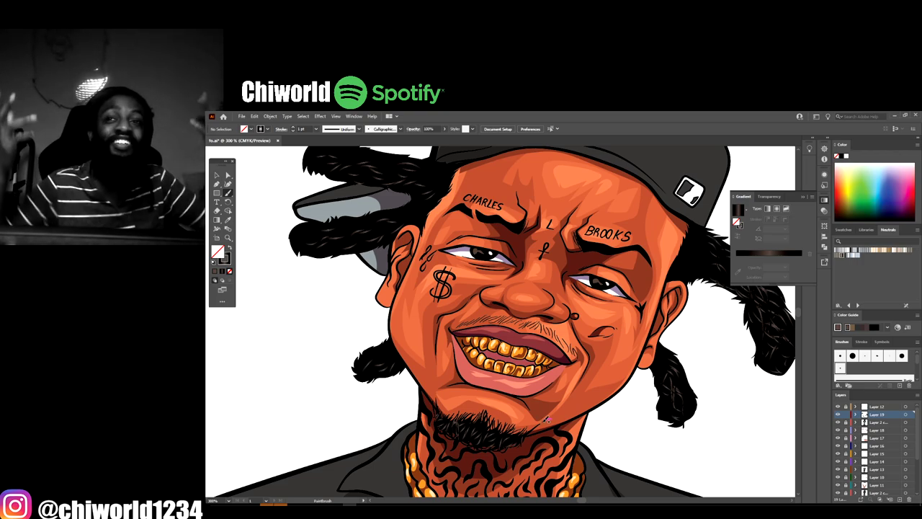
scroll(548, 416, "down", 1)
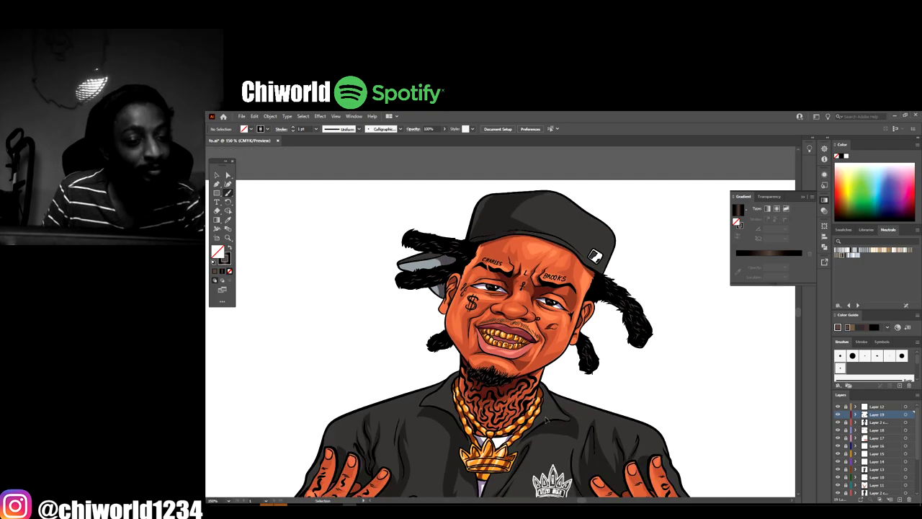
scroll(547, 416, "down", 1)
scroll(549, 412, "down", 2)
scroll(549, 407, "down", 1)
scroll(548, 405, "down", 1)
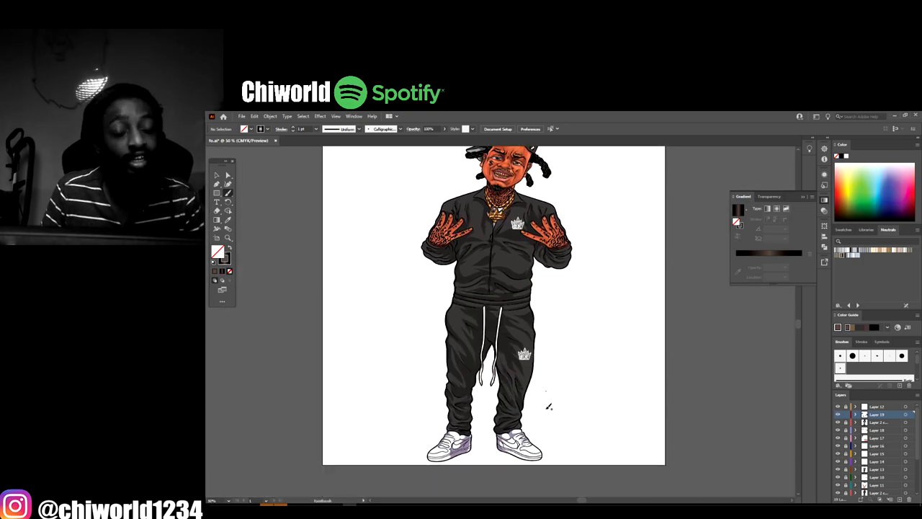